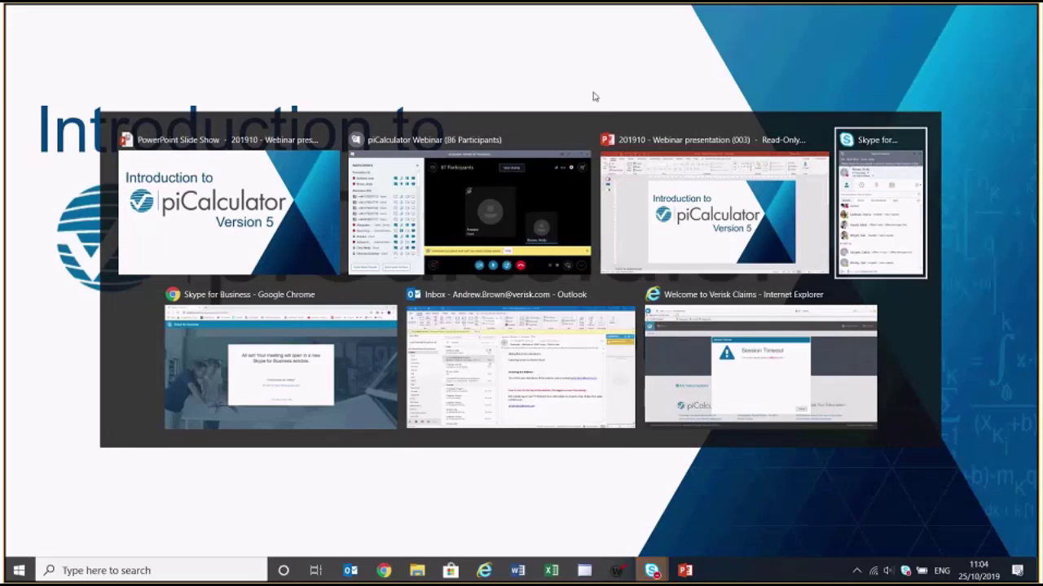
pyautogui.hotkey('alt', 'Tab')
pyautogui.hotkey('alt', 'Tab')
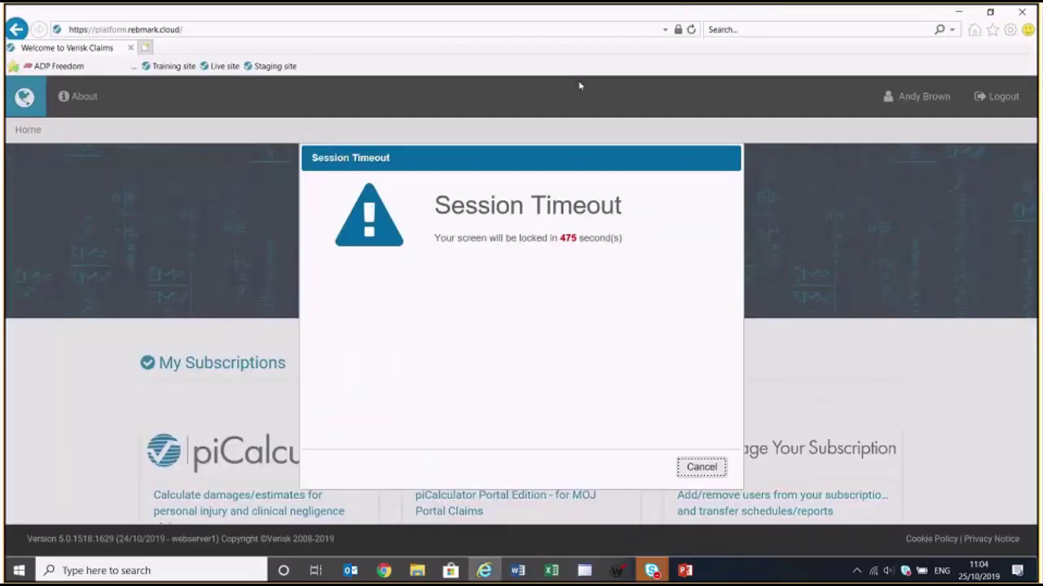
# Switch to the Verisk Claims window in Internet Explorer and cancel the Session Timeout warning
pyautogui.click(701, 467)
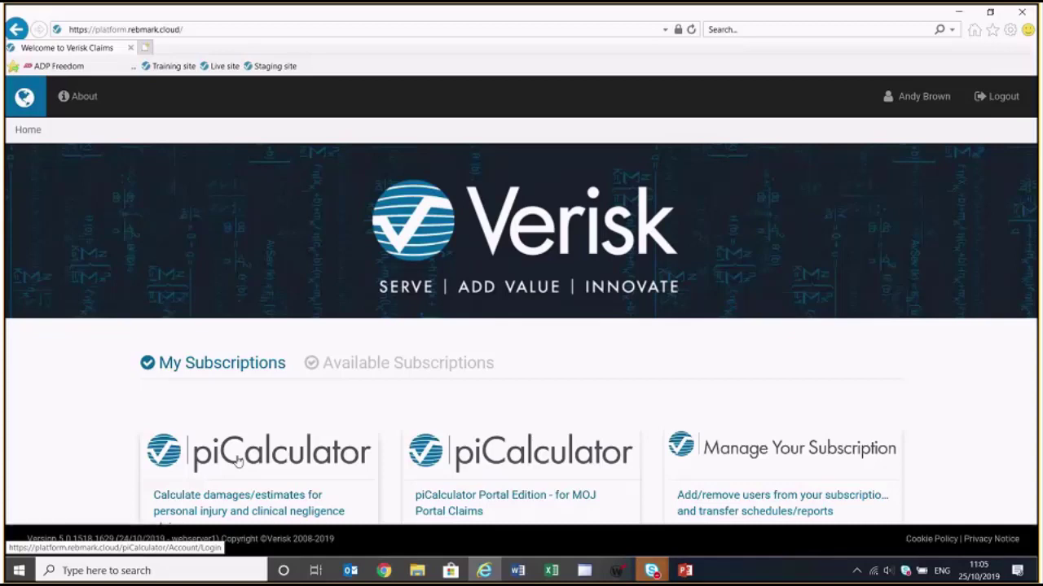
# Open piCalculator and log in with the saved account e-mail and the account password
pyautogui.click(239, 461)
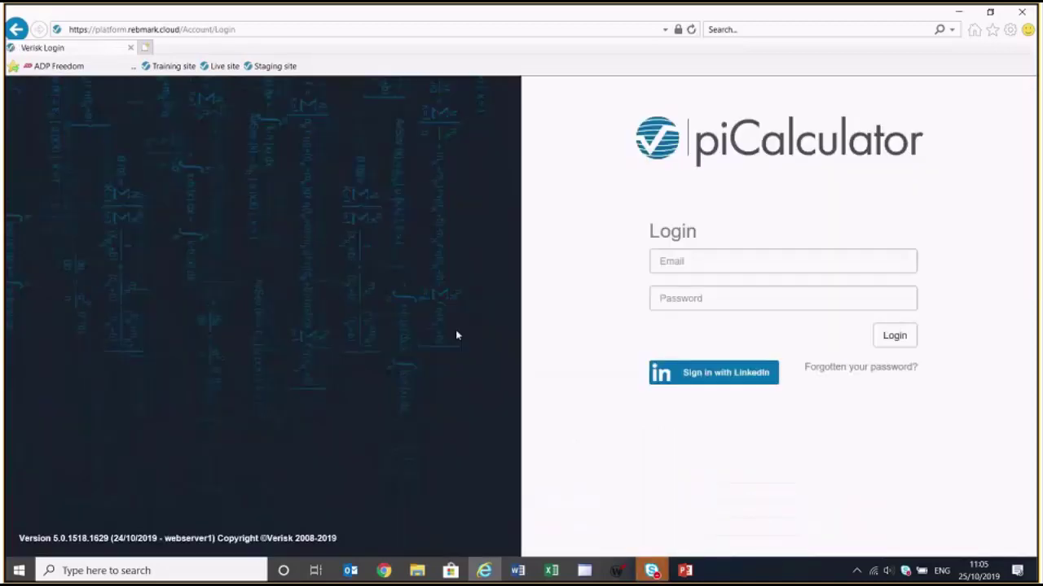
pyautogui.click(681, 268)
pyautogui.write('a')
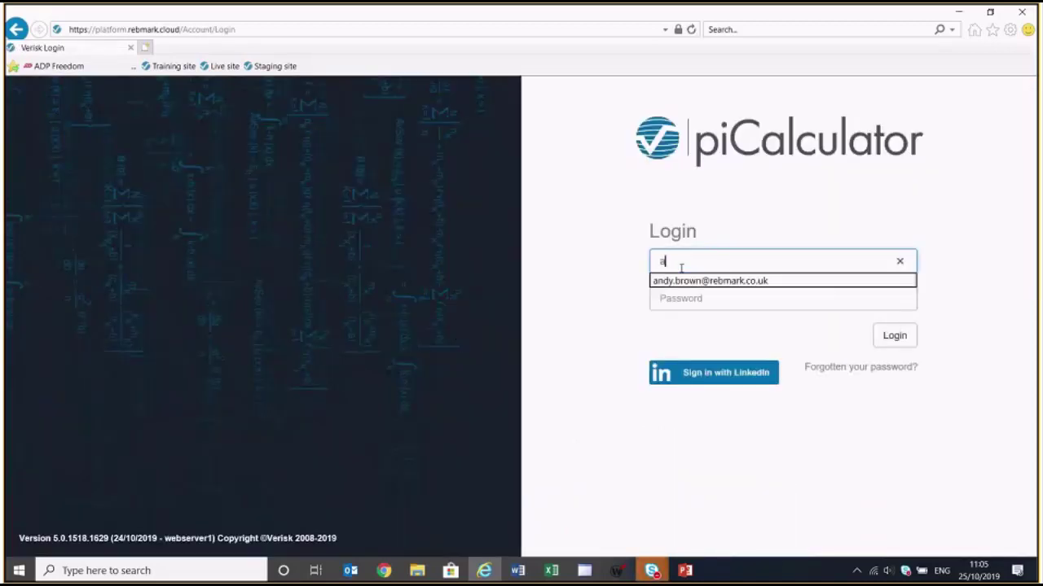
pyautogui.click(687, 288)
pyautogui.click(684, 299)
pyautogui.write('a')
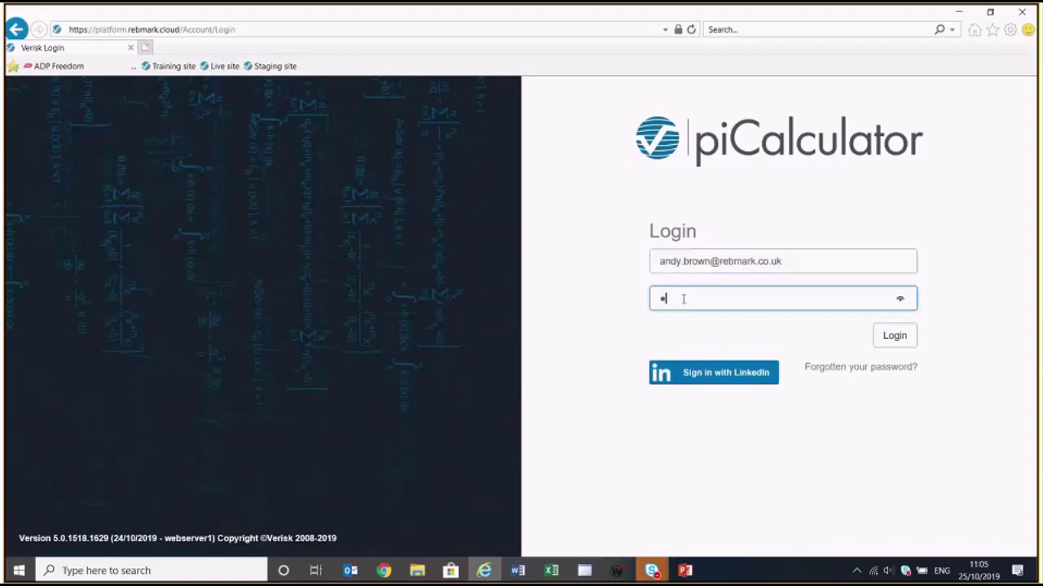
pyautogui.press('BackSpace')
pyautogui.write('***********')
pyautogui.press('Return')
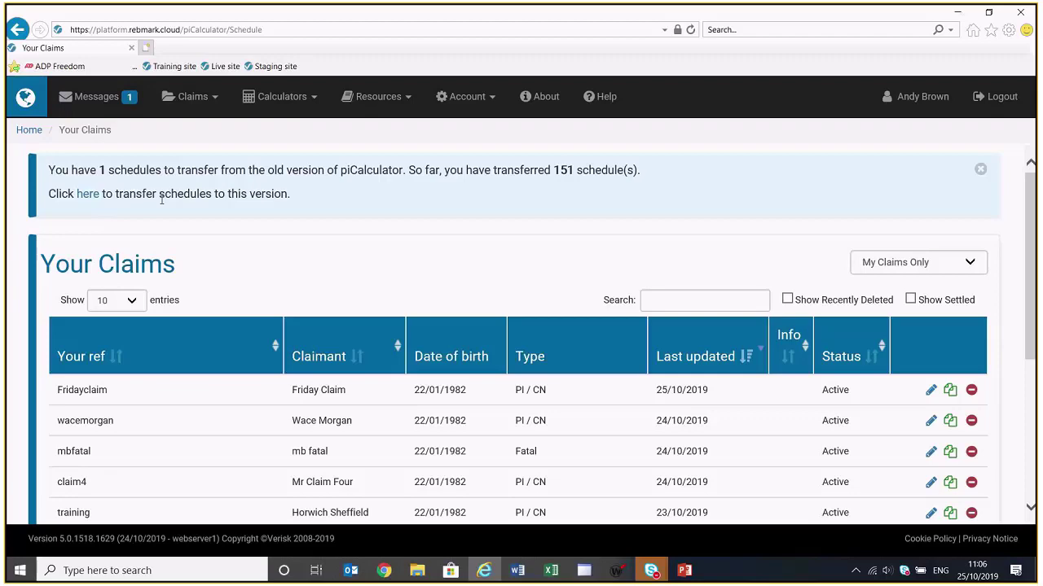
# Start a new claim with the Add PI/CN Claim button below the claims table
pyautogui.scroll(-3, 343, 197)
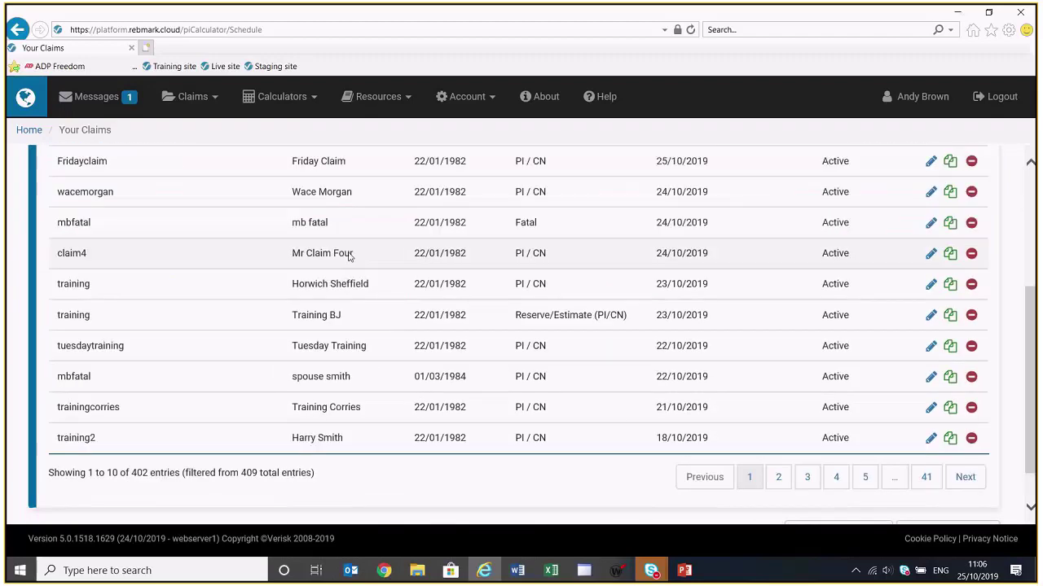
pyautogui.scroll(-1, 348, 256)
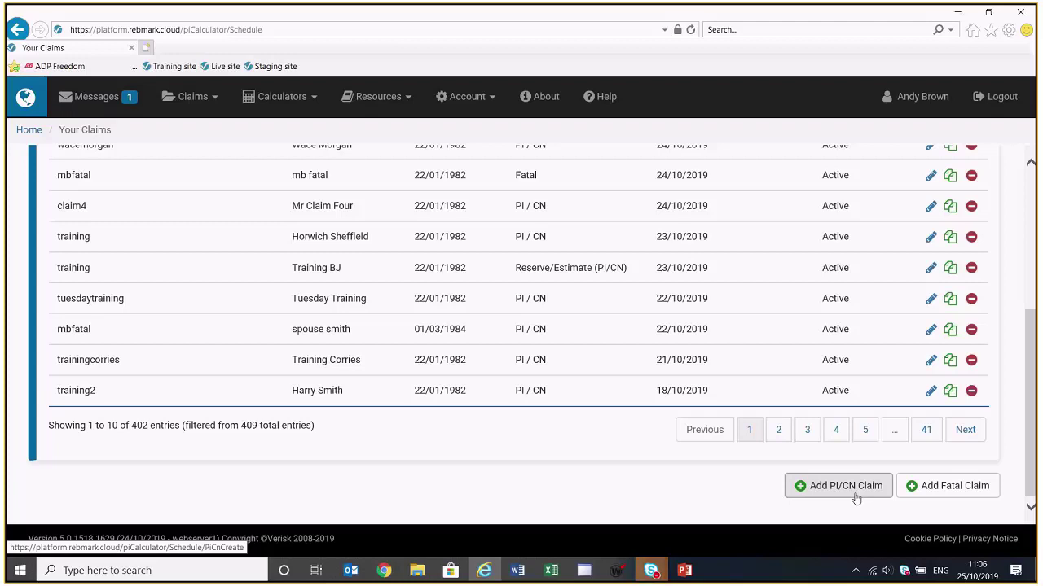
pyautogui.click(856, 494)
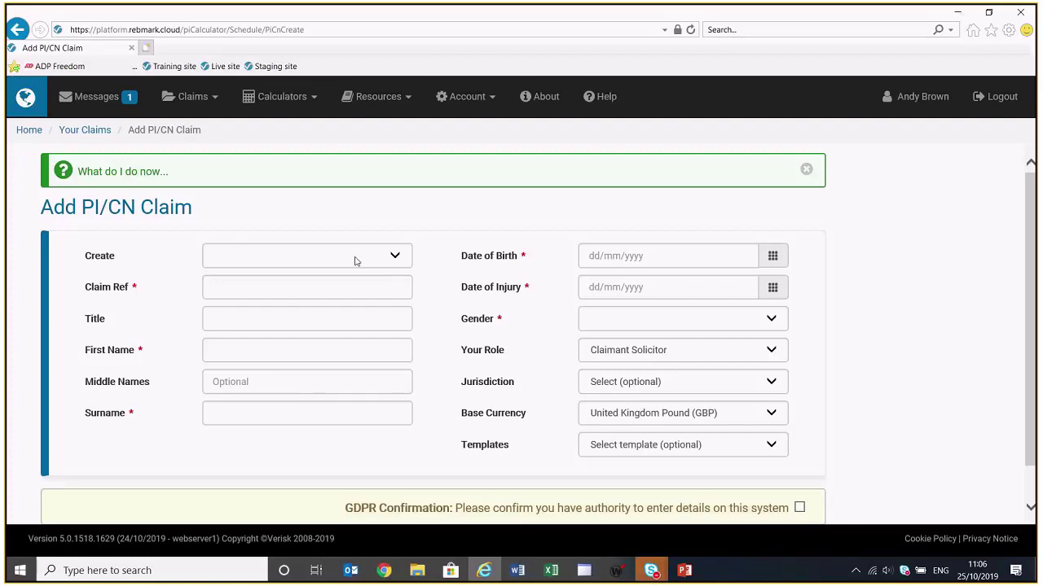
# Set Create to Schedule/Counter-Schedule and keep Your Role as Claimant Solicitor
pyautogui.click(399, 259)
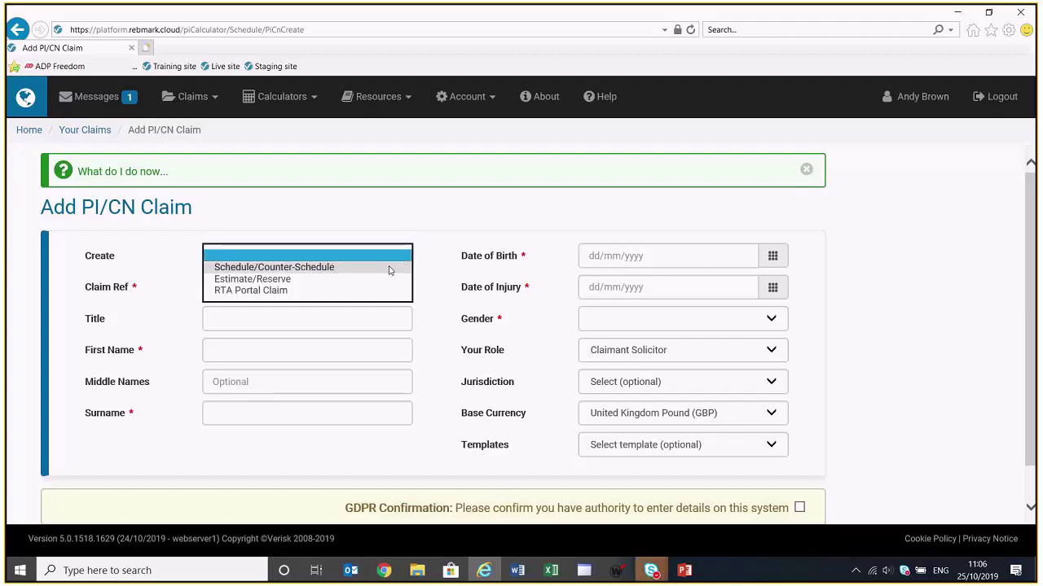
pyautogui.click(389, 268)
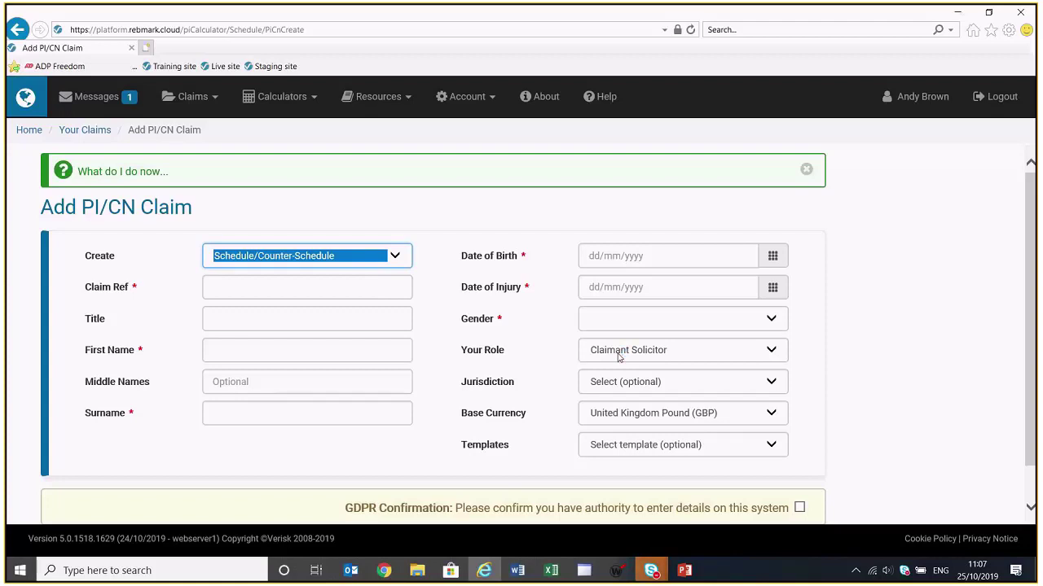
pyautogui.click(617, 357)
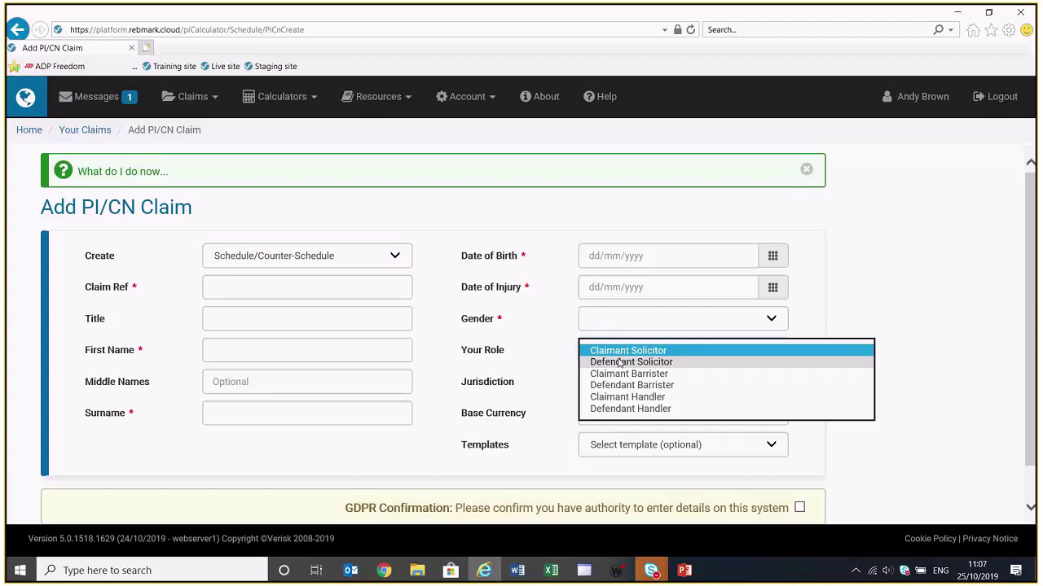
pyautogui.click(964, 309)
# Enter claim reference 'fridayclaim', first name 'Friday' and surname 'Claim'
pyautogui.click(312, 283)
pyautogui.write('fri')
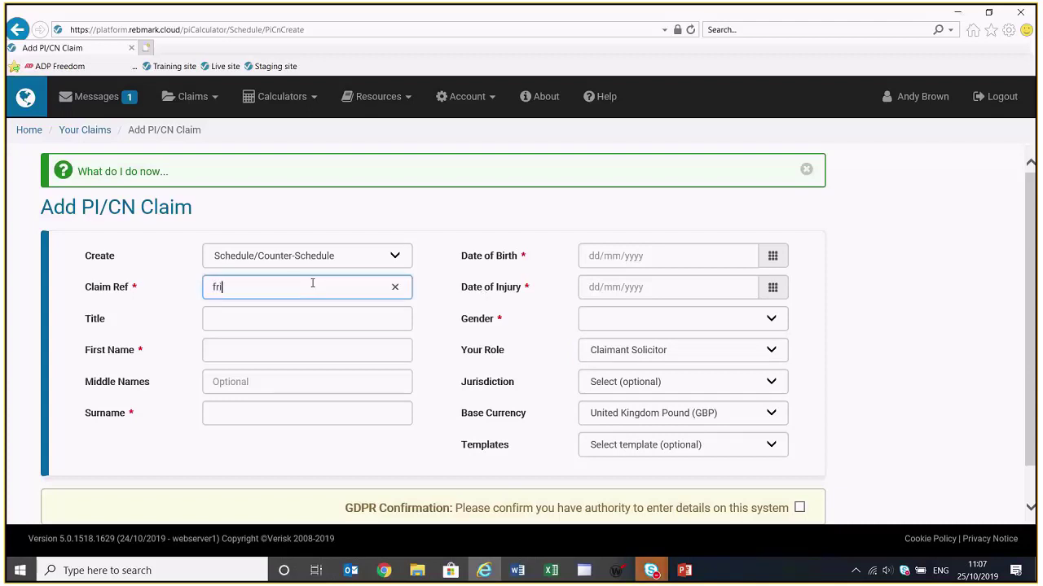
pyautogui.write('dayclaim')
pyautogui.press('Tab')
pyautogui.press('Tab')
pyautogui.write('Friday')
pyautogui.press('Tab')
pyautogui.press('Tab')
pyautogui.write('Claim')
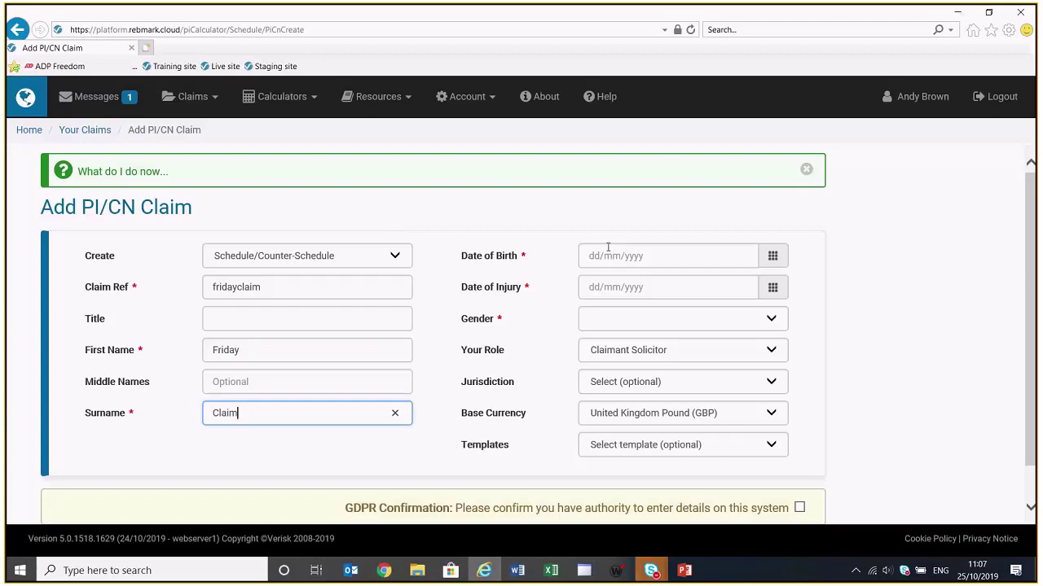
pyautogui.click(608, 252)
pyautogui.write('22')
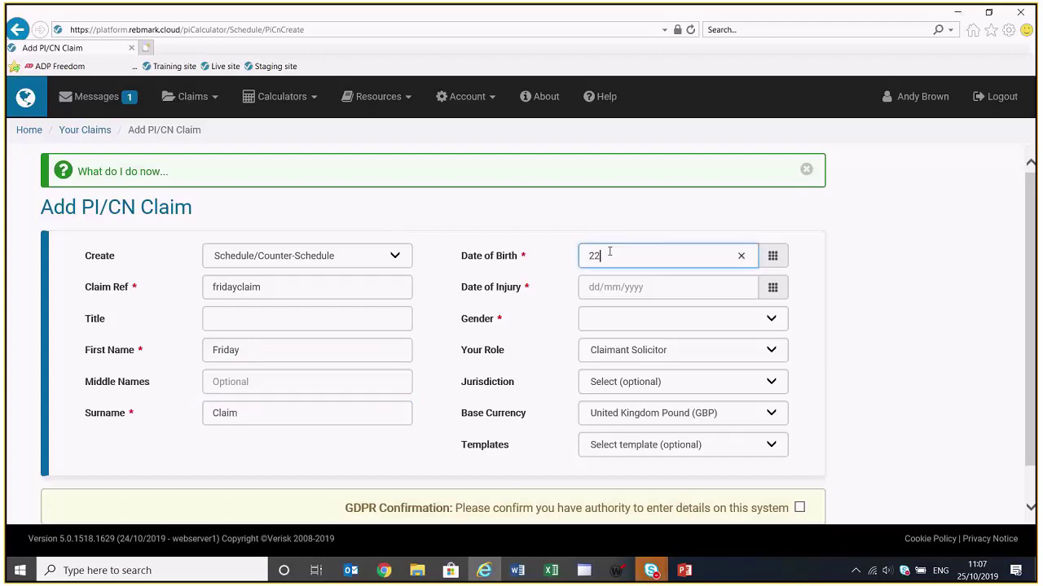
pyautogui.write('/01/1982')
pyautogui.click(772, 292)
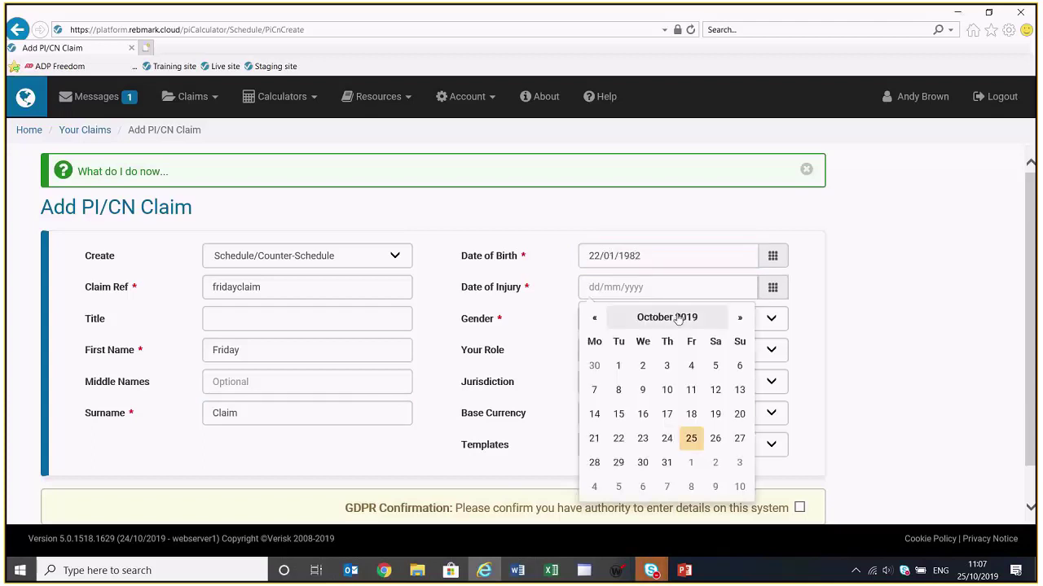
pyautogui.click(669, 316)
pyautogui.click(677, 317)
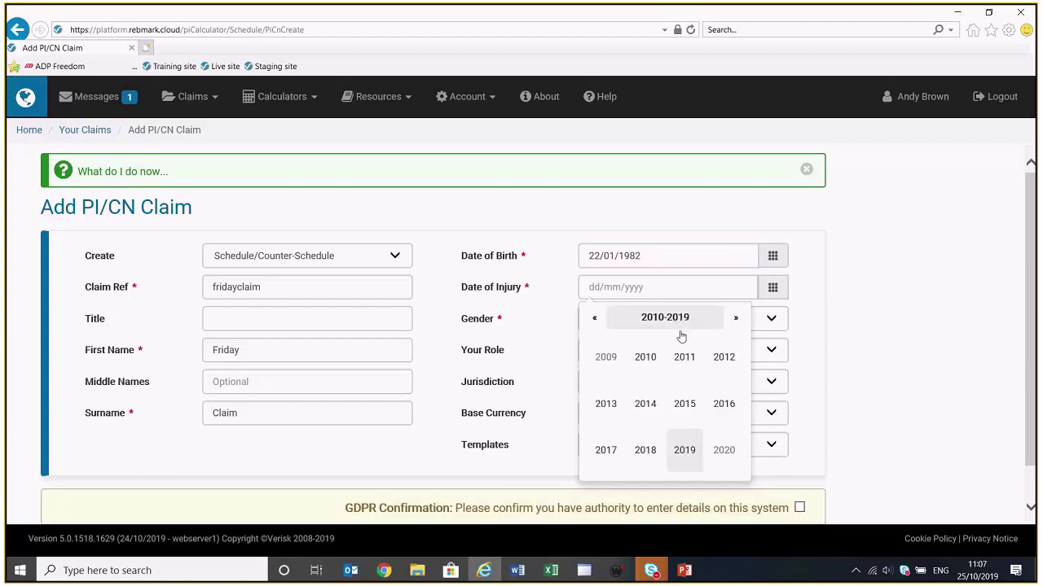
pyautogui.click(607, 451)
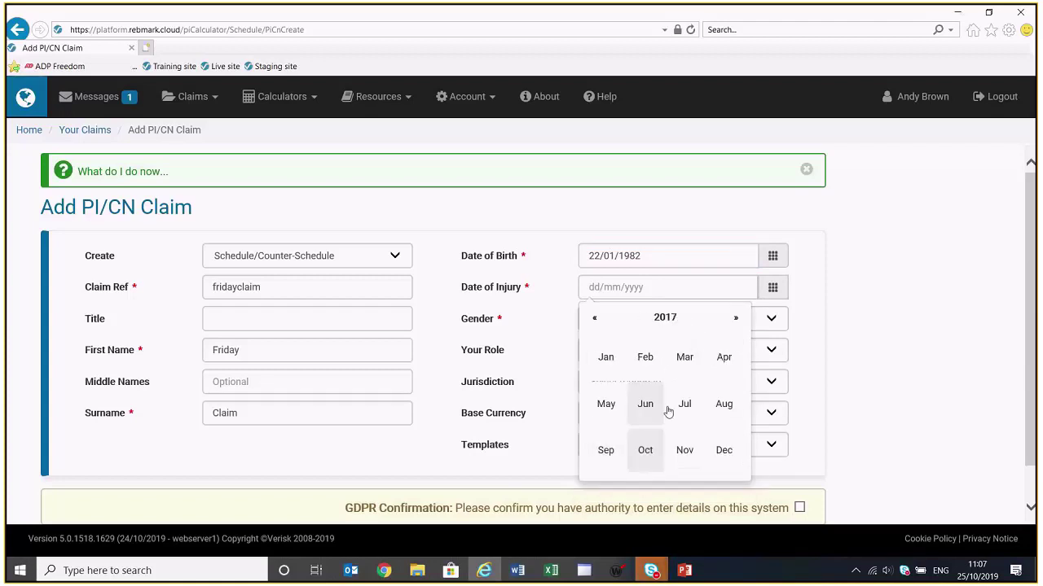
pyautogui.click(728, 409)
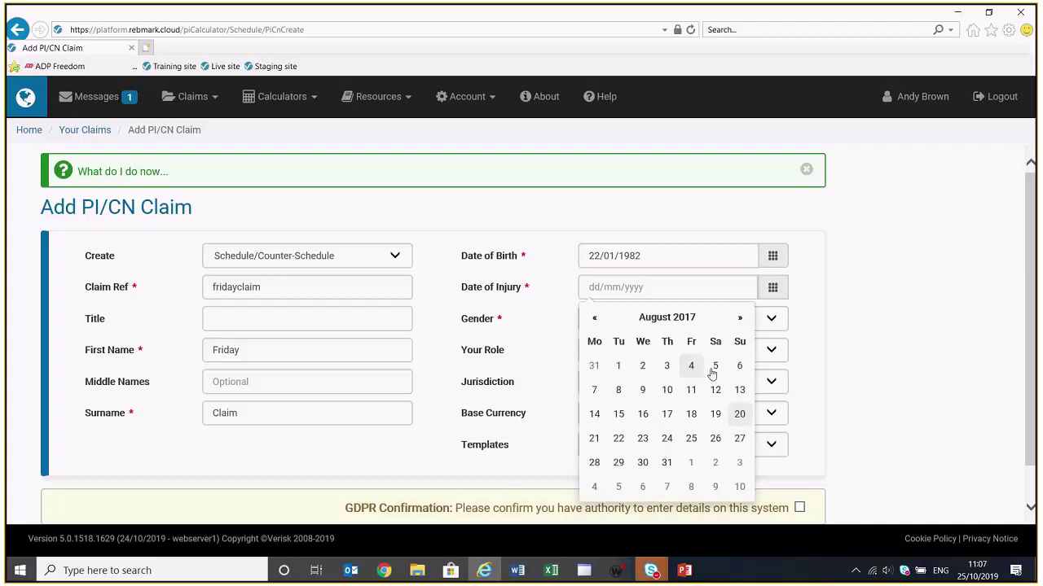
pyautogui.click(741, 368)
# Choose Female and England & Wales, confirm GDPR authority, and add the claim
pyautogui.click(734, 320)
pyautogui.click(701, 328)
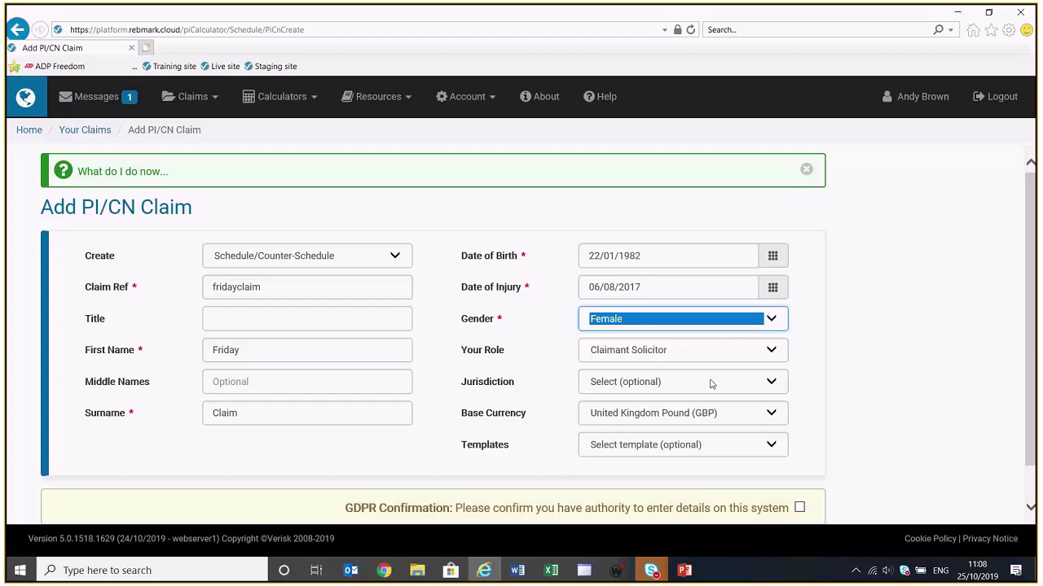
pyautogui.click(711, 383)
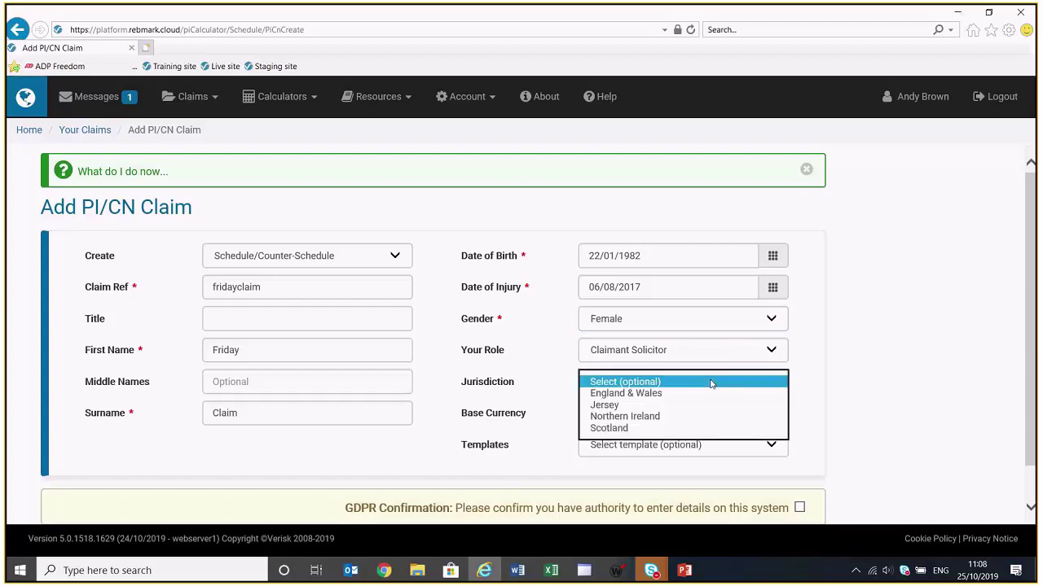
pyautogui.click(707, 394)
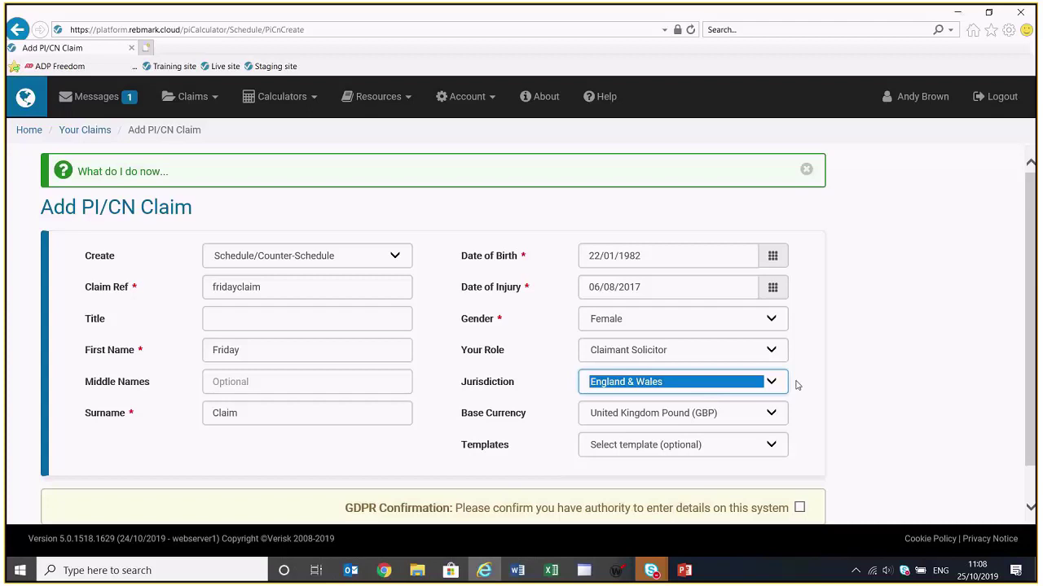
pyautogui.scroll(-1, 849, 414)
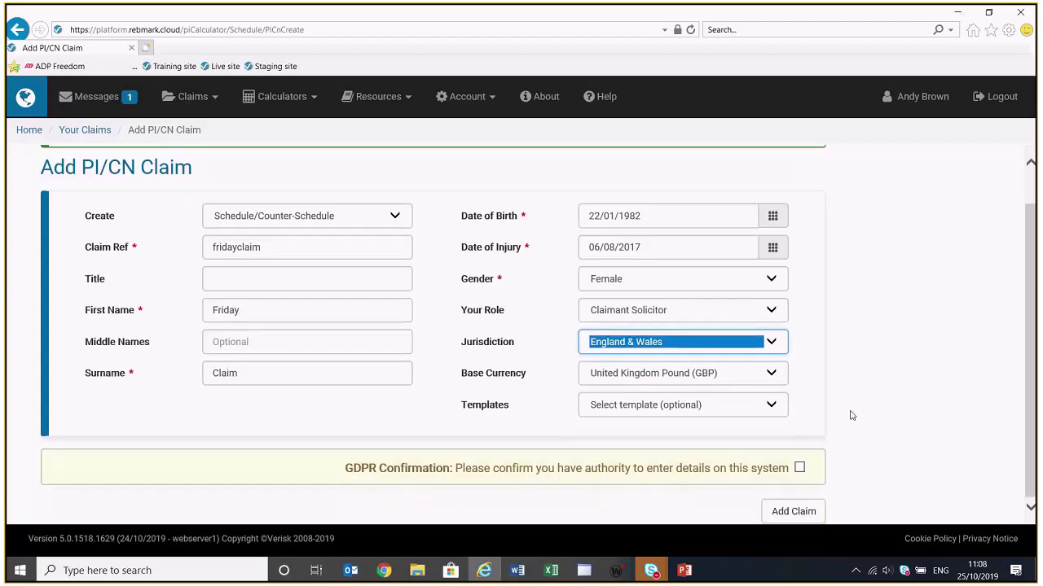
pyautogui.click(800, 469)
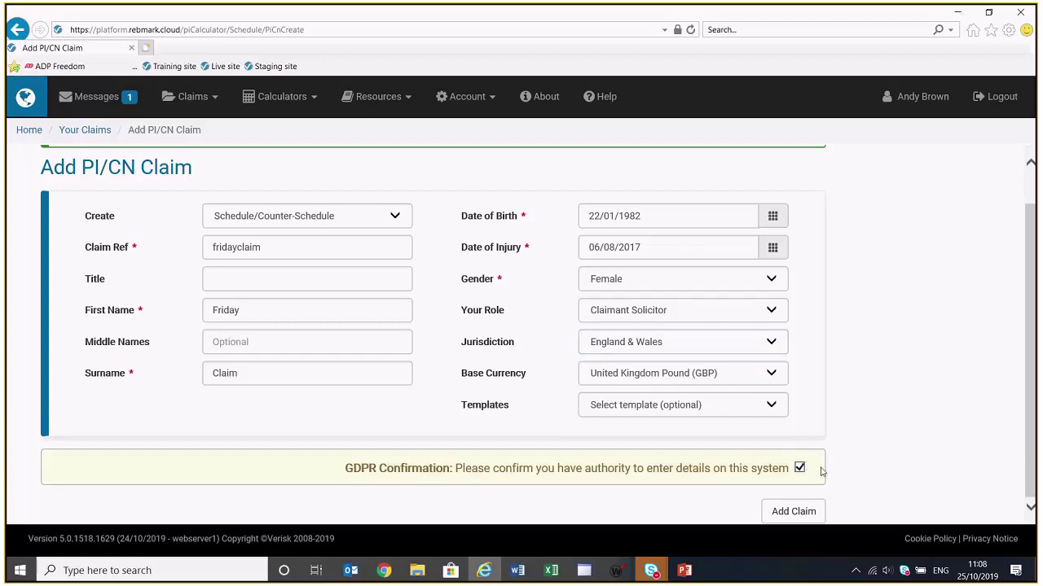
pyautogui.click(793, 513)
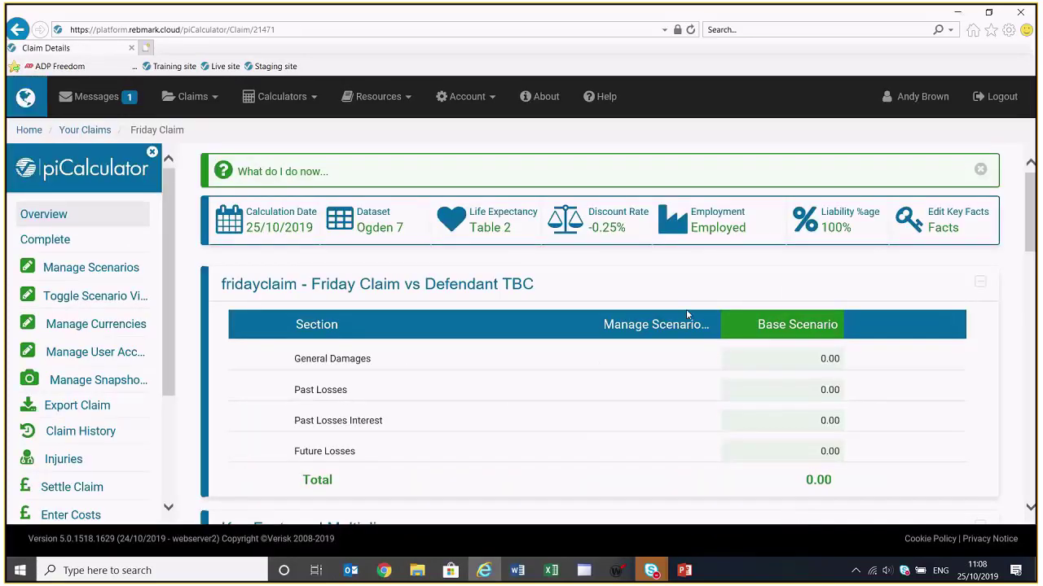
pyautogui.scroll(-1, 676, 285)
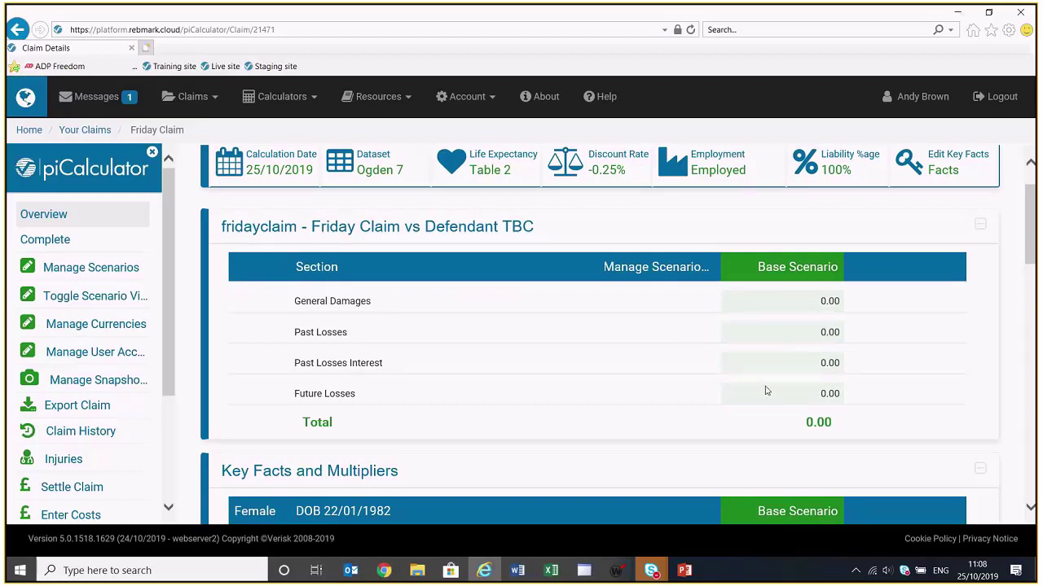
pyautogui.scroll(-3, 766, 391)
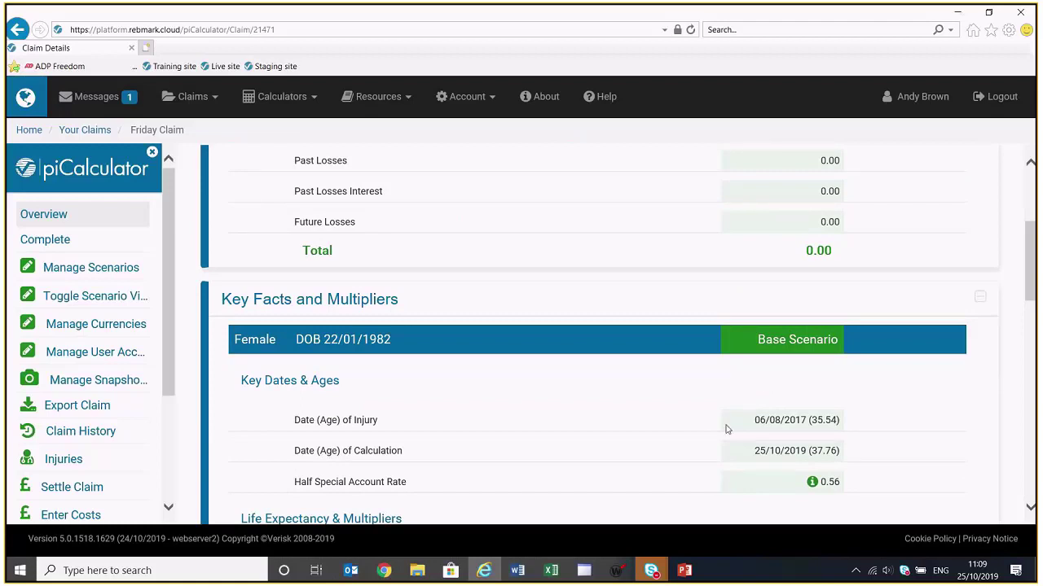
pyautogui.scroll(1, 727, 429)
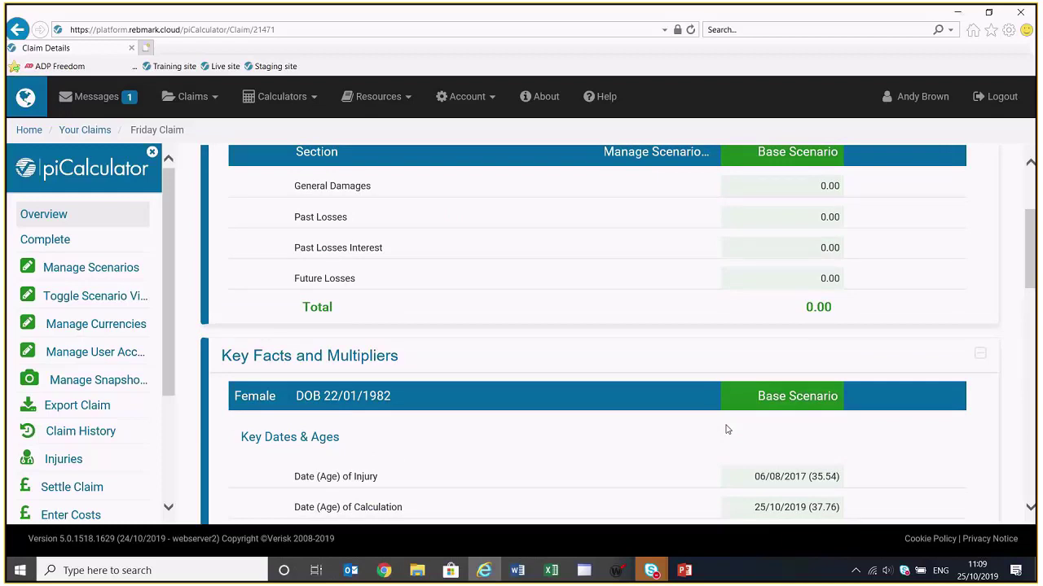
pyautogui.scroll(1, 727, 429)
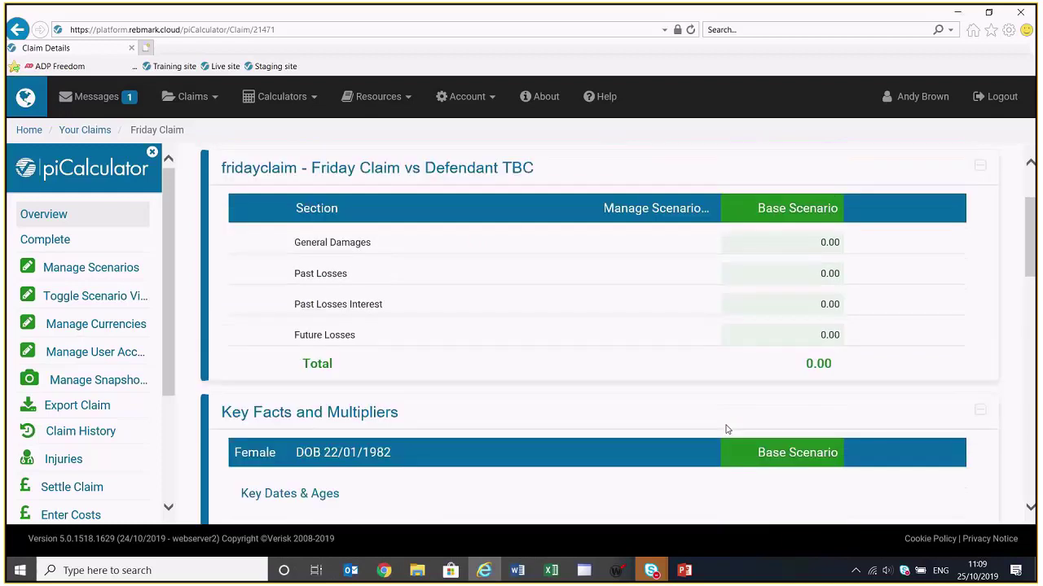
pyautogui.scroll(2, 726, 429)
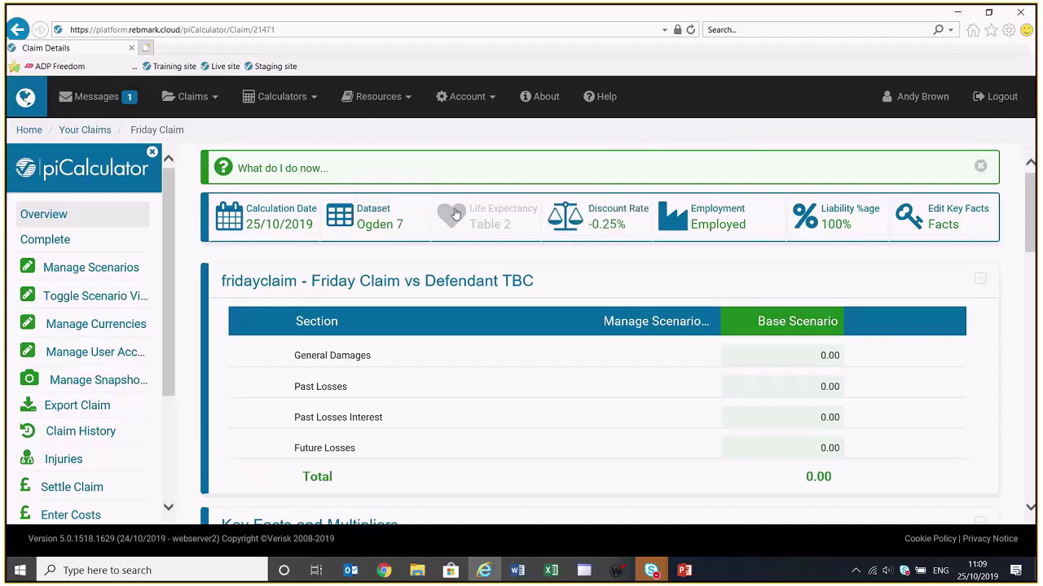
pyautogui.click(300, 222)
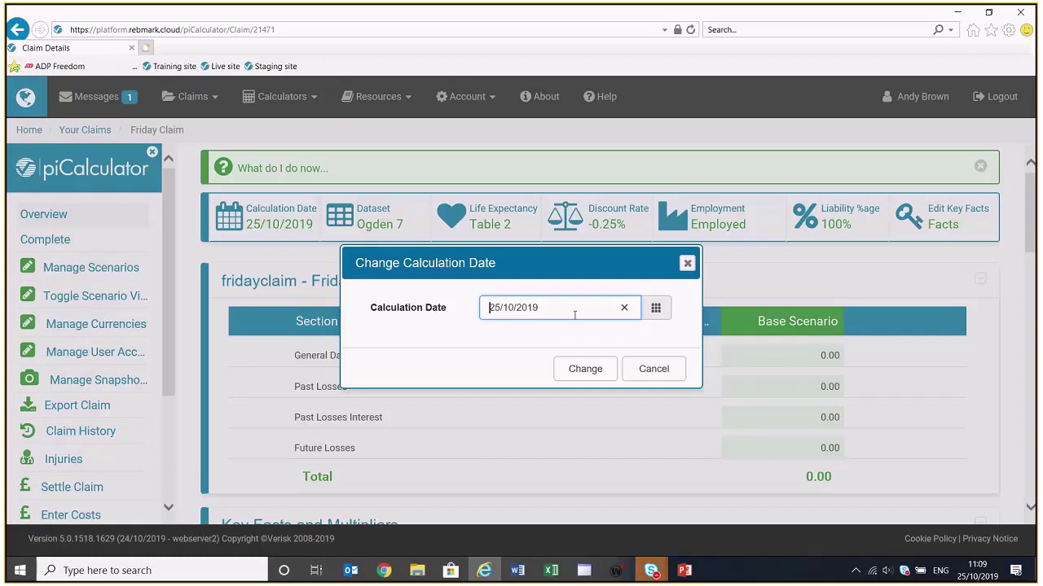
pyautogui.click(645, 369)
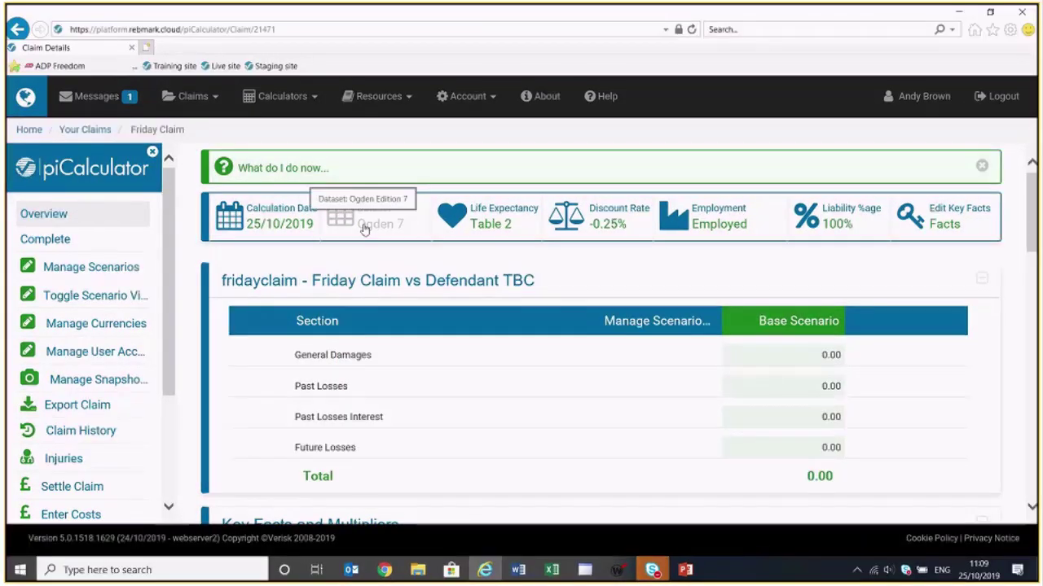
pyautogui.click(470, 232)
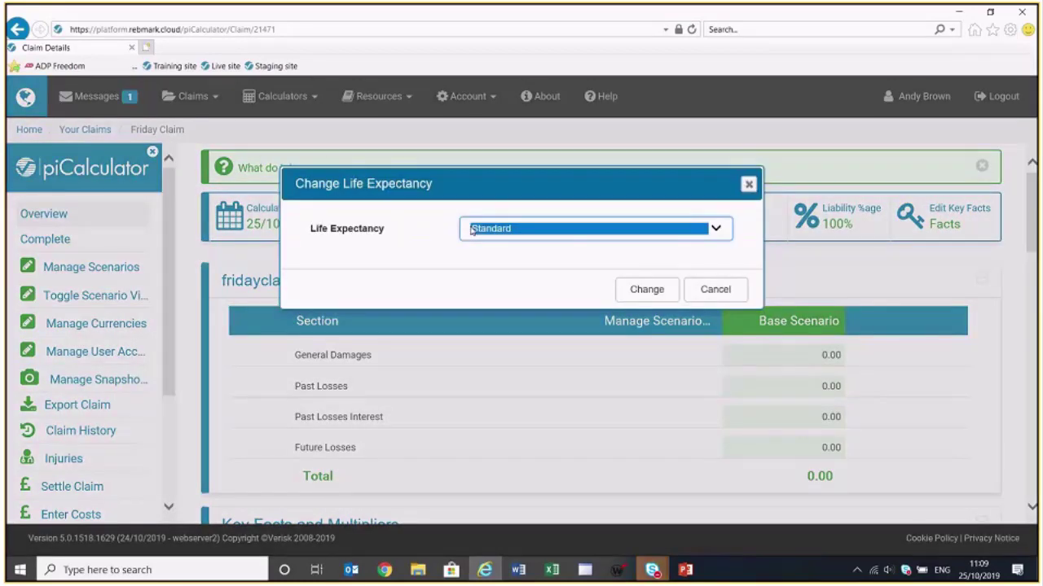
pyautogui.click(473, 230)
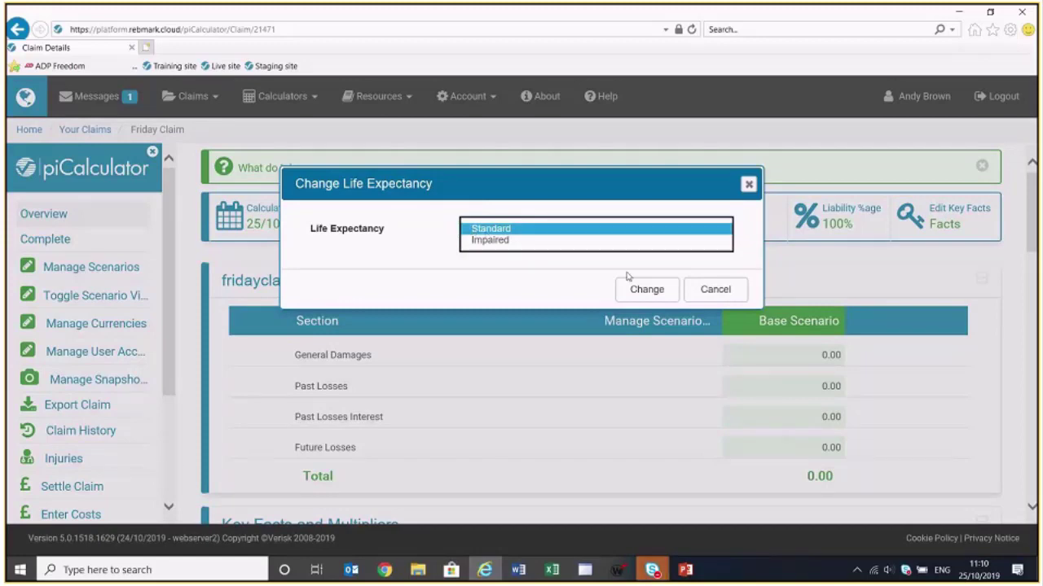
pyautogui.click(710, 294)
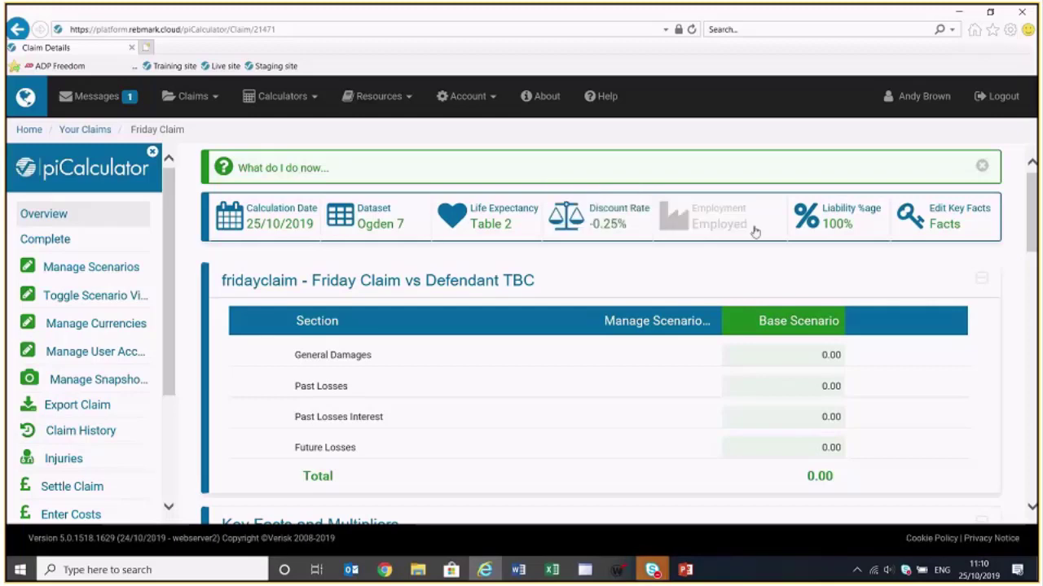
# Check the Employment settings without changes, then bring up the Liability %age setting at 100.00
pyautogui.click(721, 229)
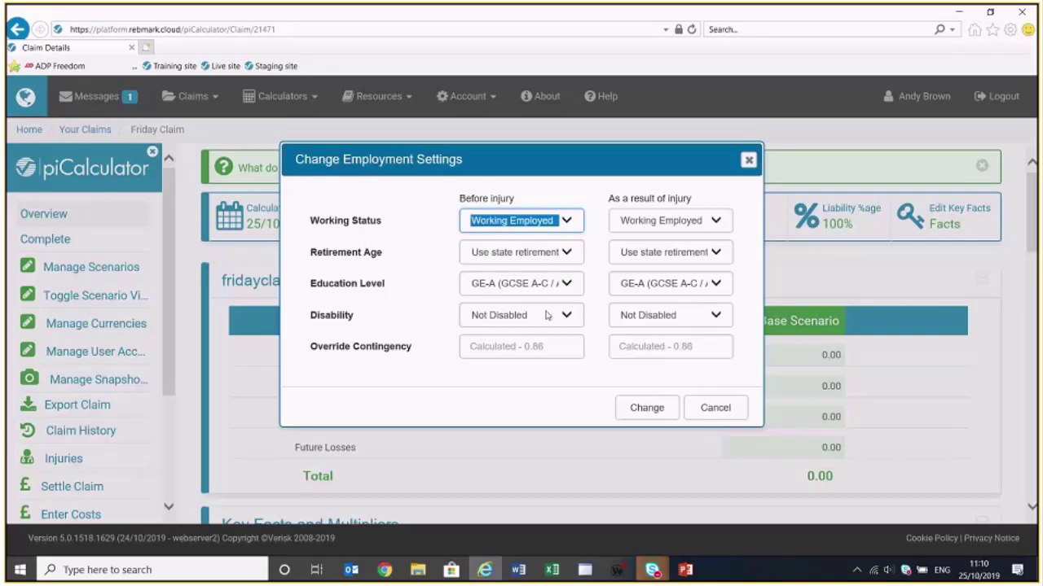
pyautogui.click(697, 404)
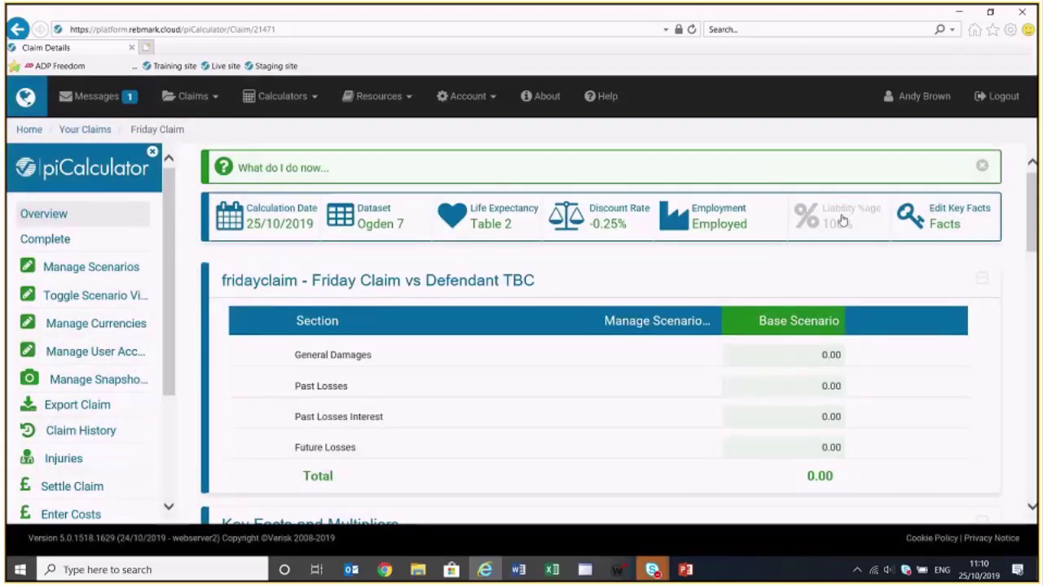
pyautogui.click(843, 221)
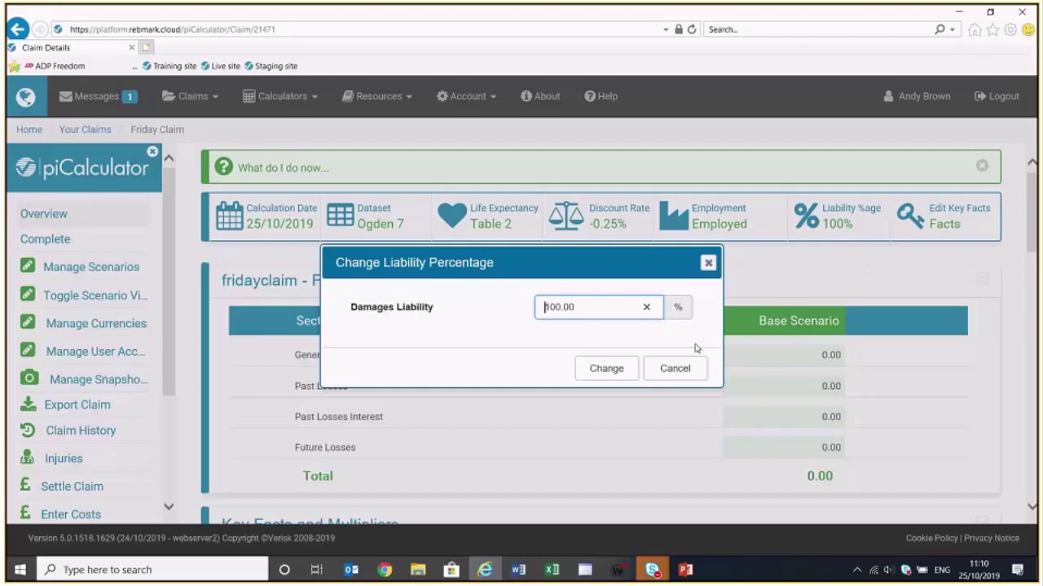
# Keep liability at 100% and open Key Facts showing the claimant details
pyautogui.click(684, 369)
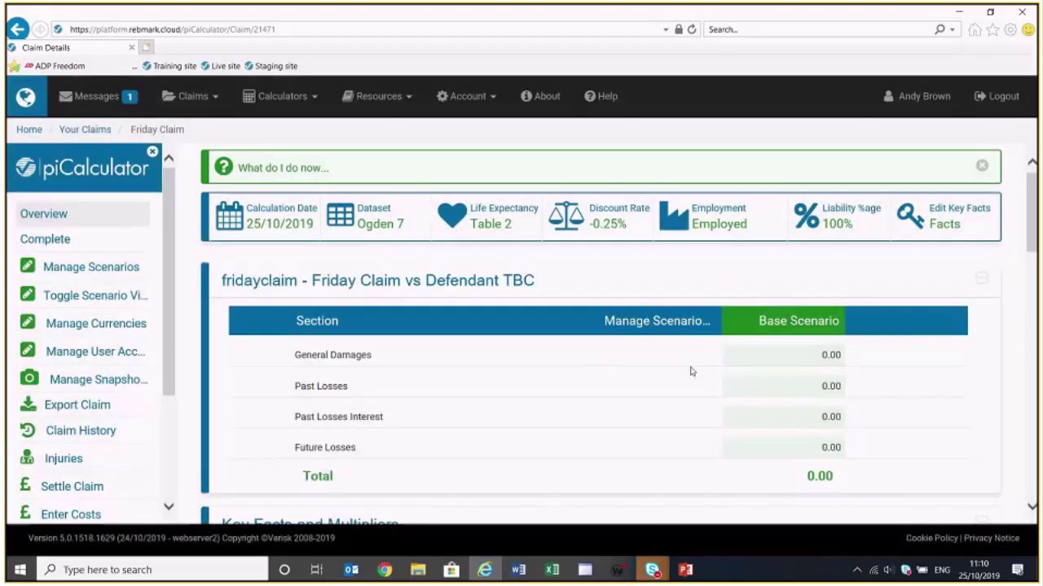
pyautogui.click(946, 214)
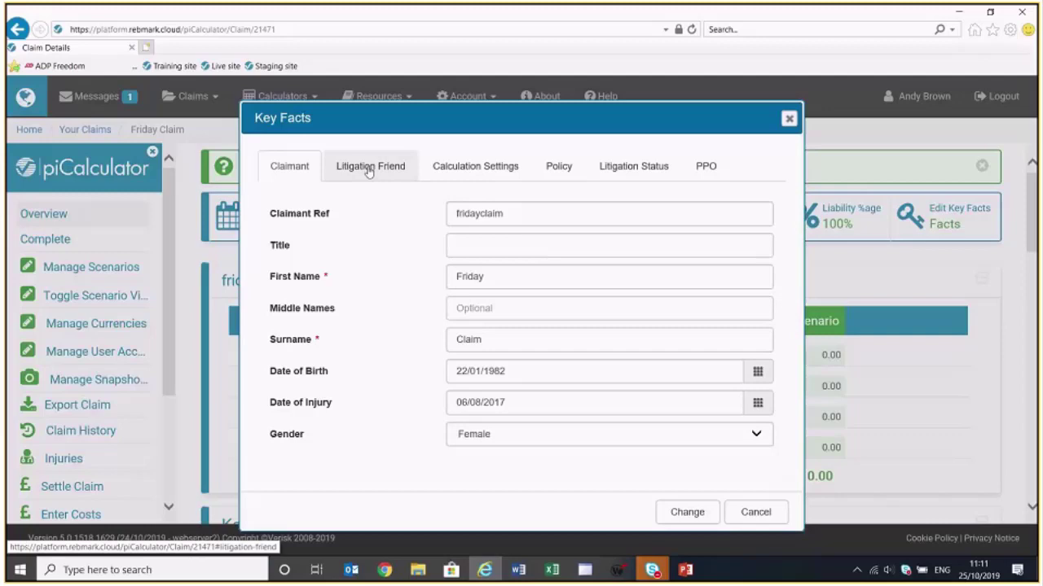
# Review the Calculation Settings, Litigation Status and PPO tabs of Key Facts, then cancel unchanged
pyautogui.click(480, 167)
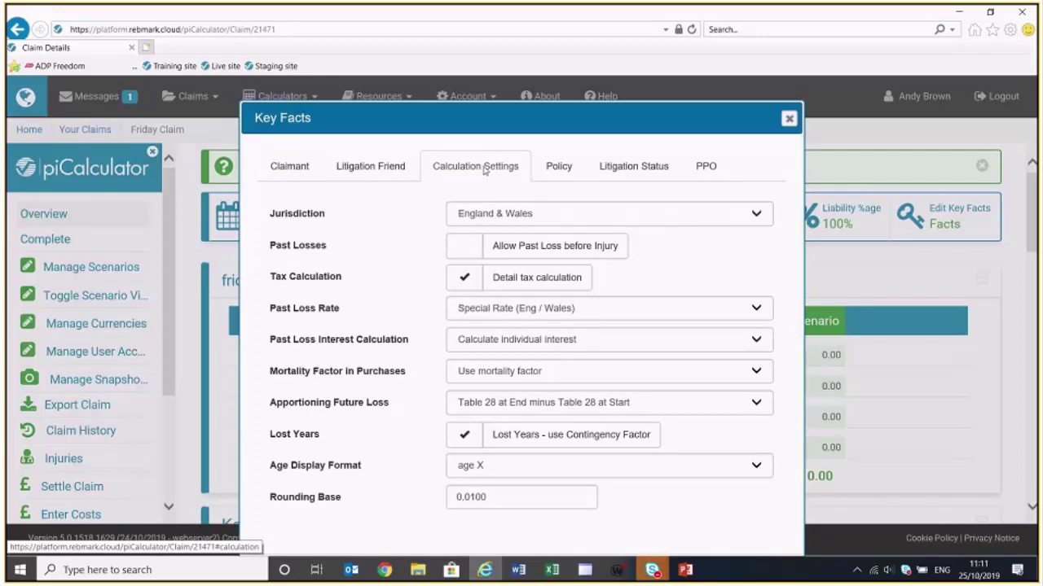
pyautogui.click(652, 175)
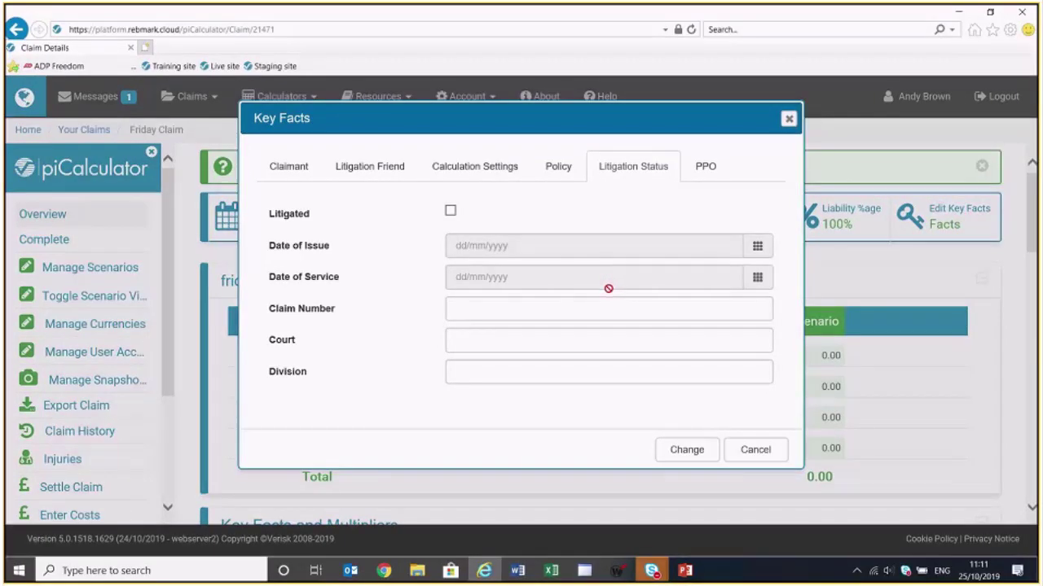
pyautogui.click(716, 173)
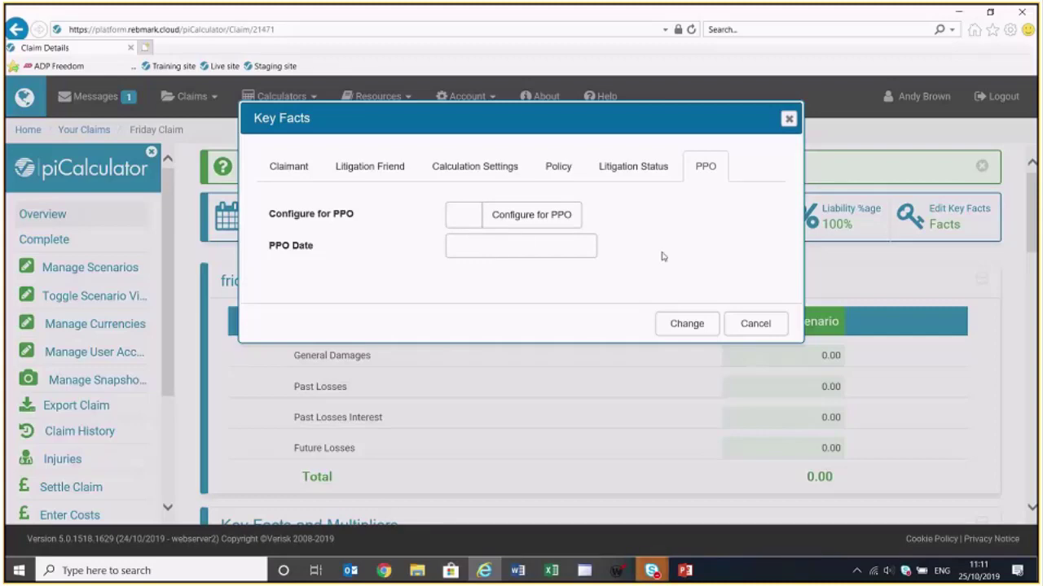
pyautogui.click(755, 325)
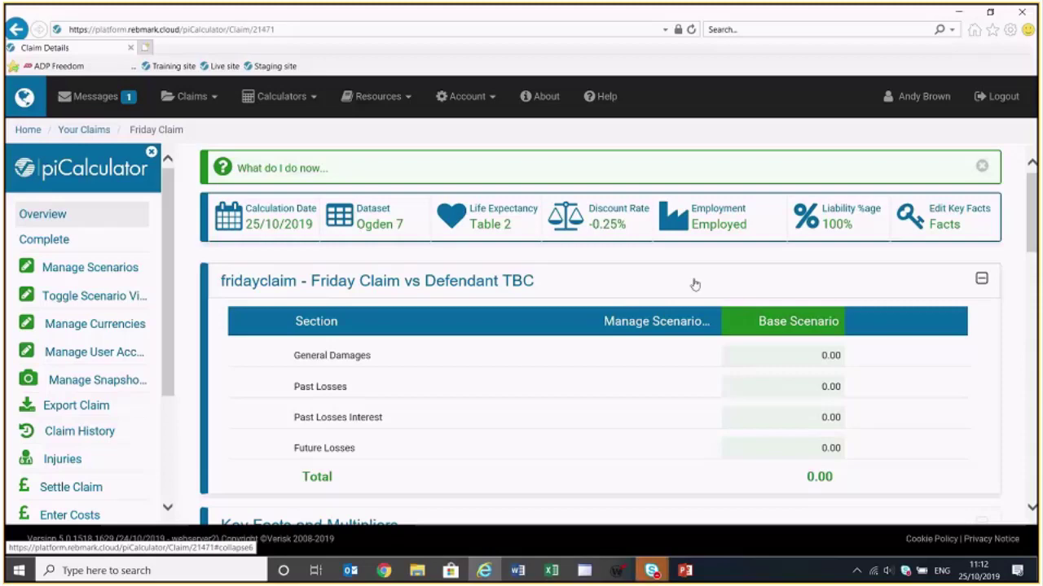
# Collapse Key Facts and Multipliers and expand the empty Past Losses section totalling 0.00
pyautogui.scroll(-3, 551, 446)
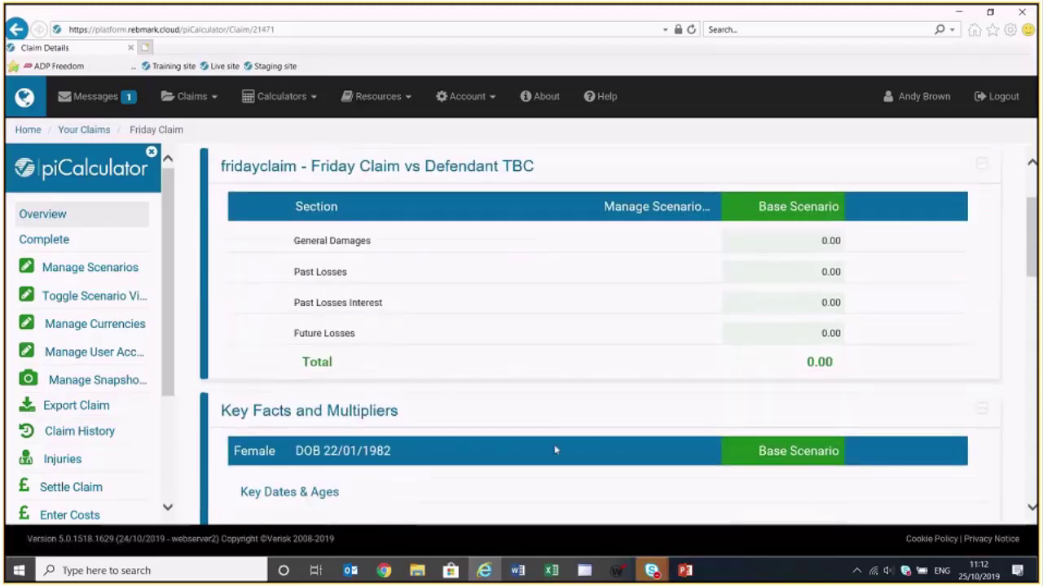
pyautogui.scroll(-1, 564, 446)
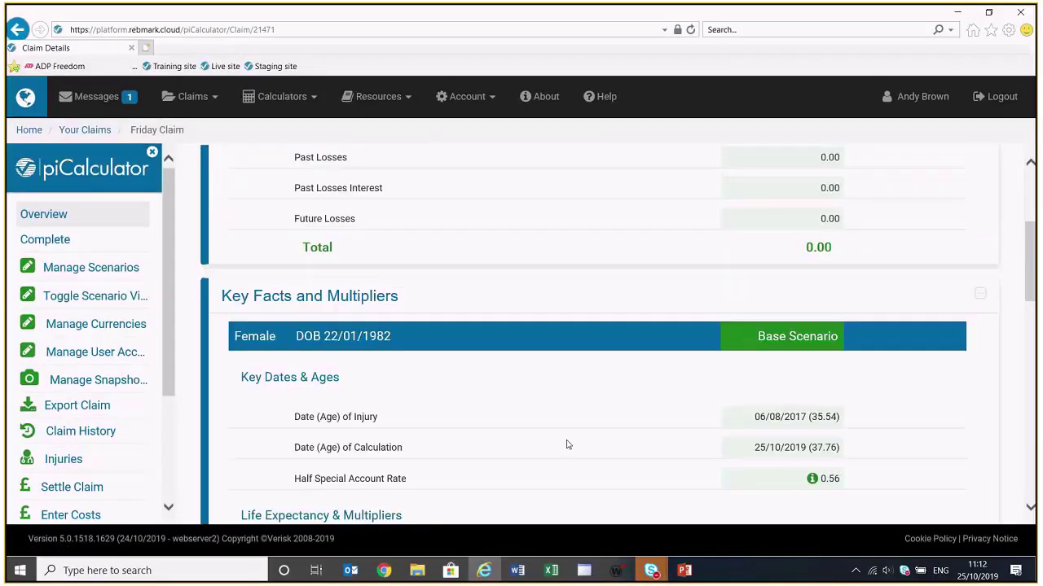
pyautogui.scroll(-2, 567, 445)
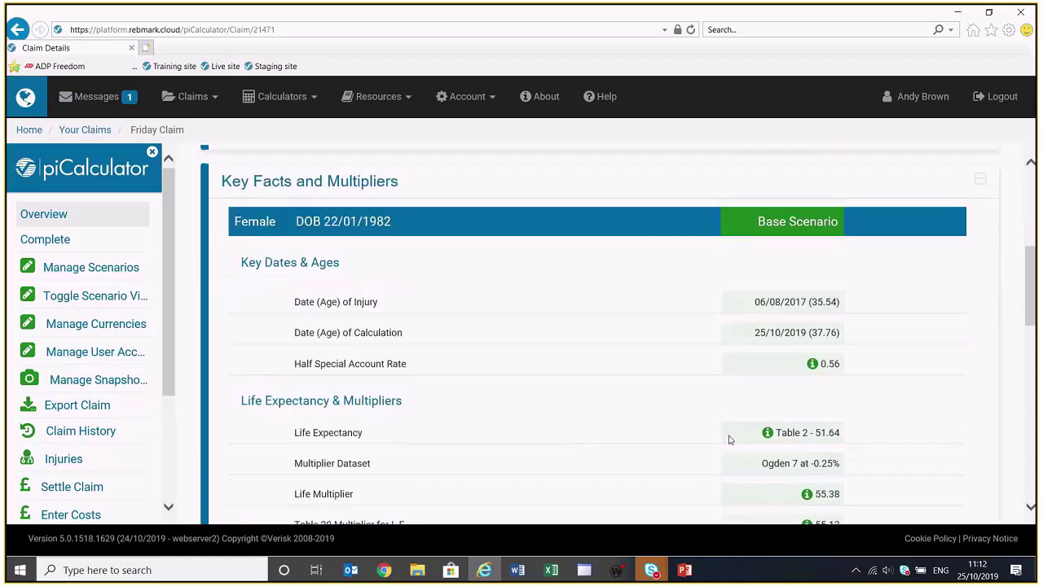
pyautogui.moveTo(763, 440)
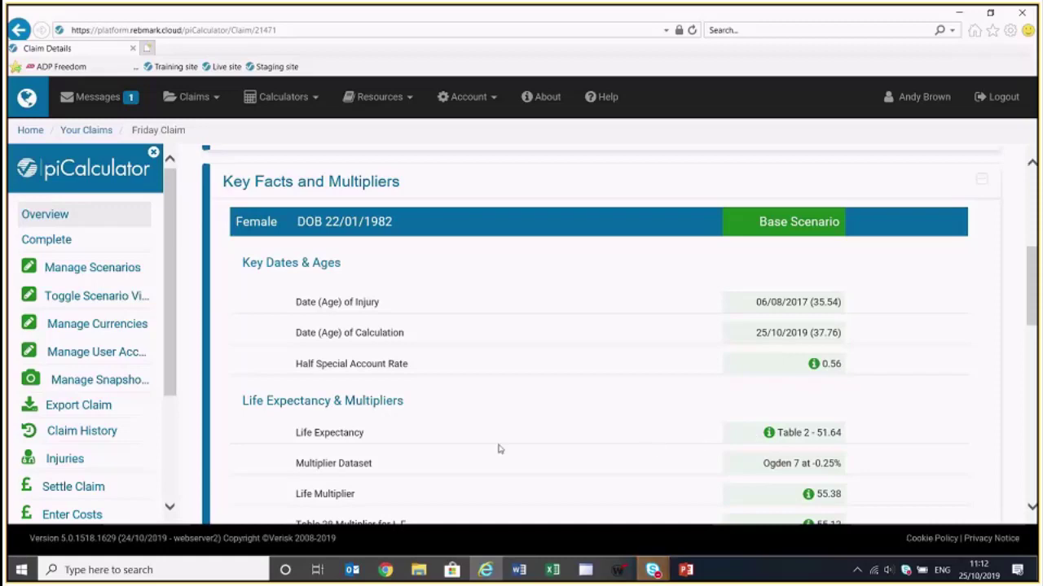
pyautogui.click(911, 194)
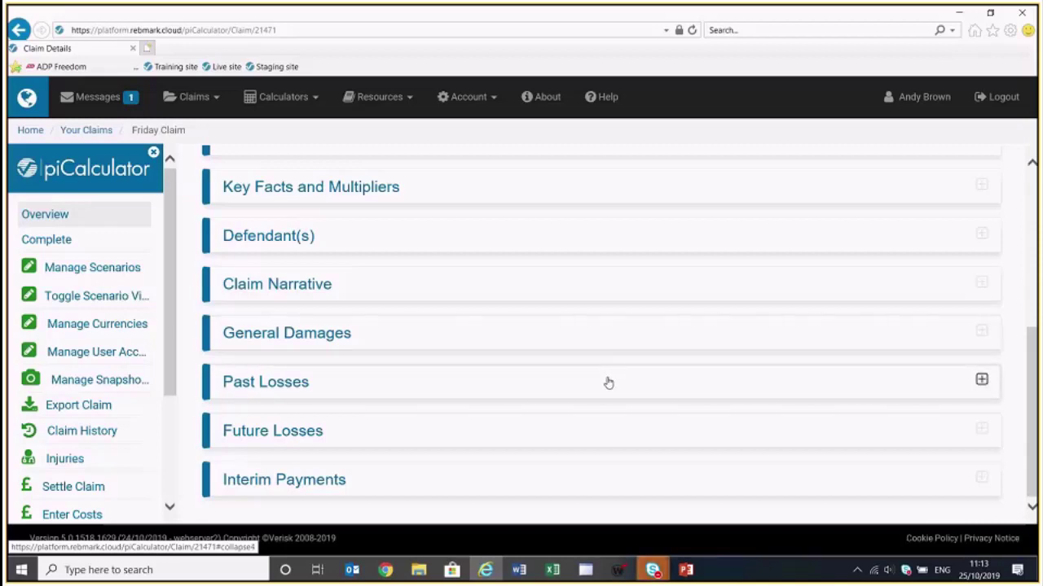
pyautogui.click(608, 382)
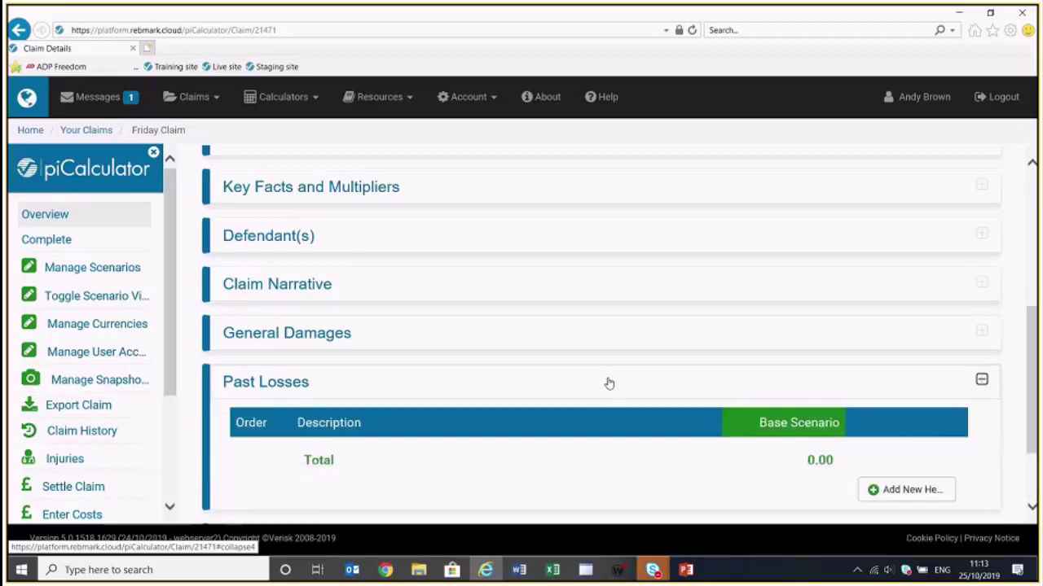
# Add a new past loss head with the description 'Care'
pyautogui.scroll(-1, 641, 373)
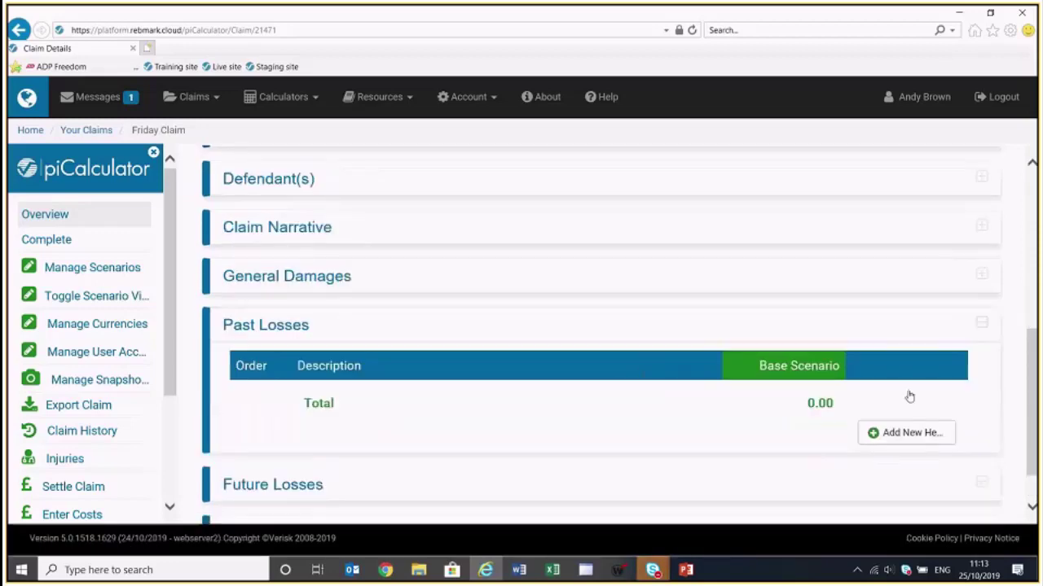
pyautogui.click(919, 443)
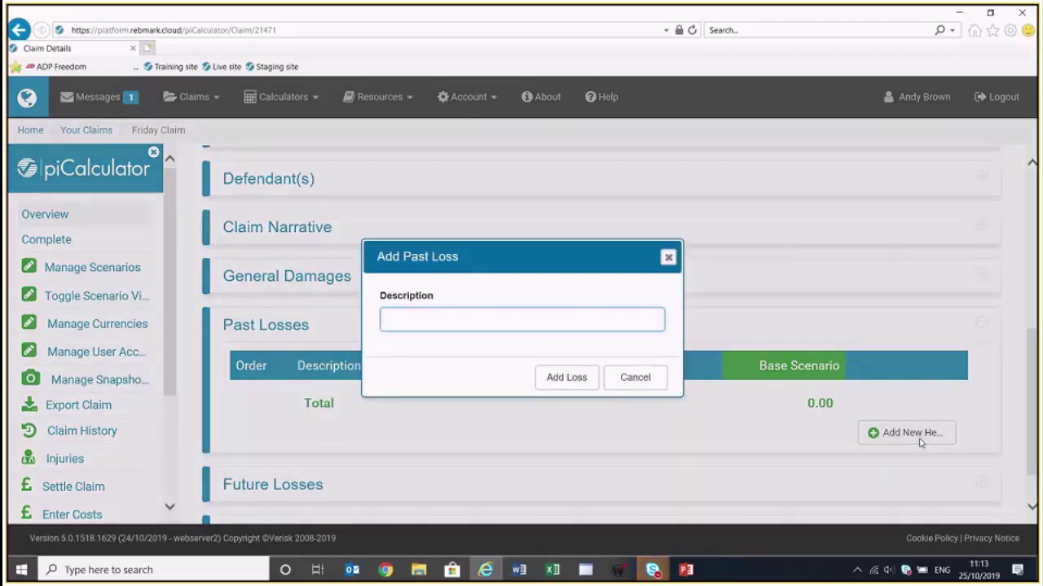
pyautogui.write('Care')
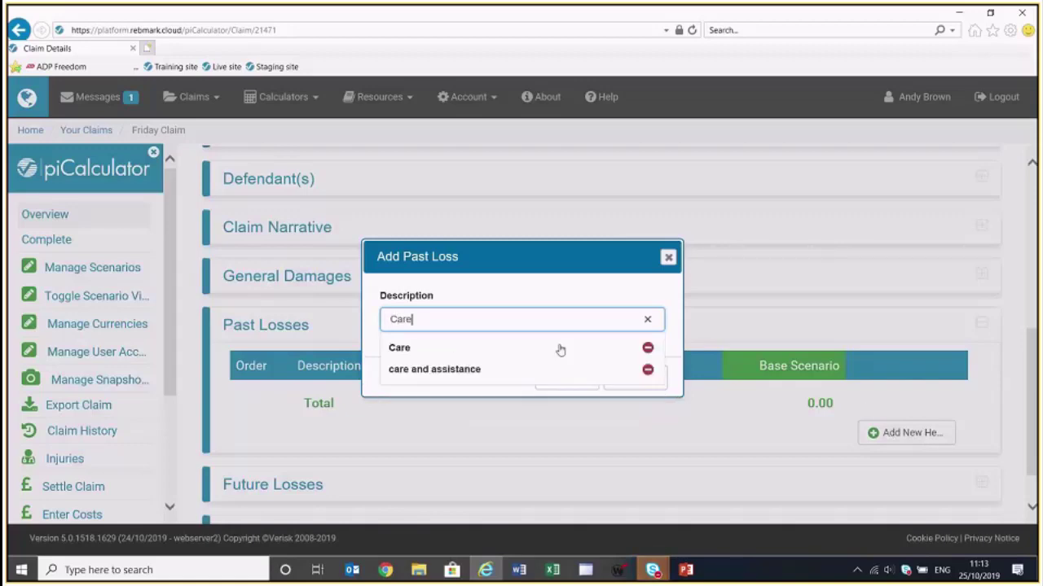
pyautogui.click(561, 348)
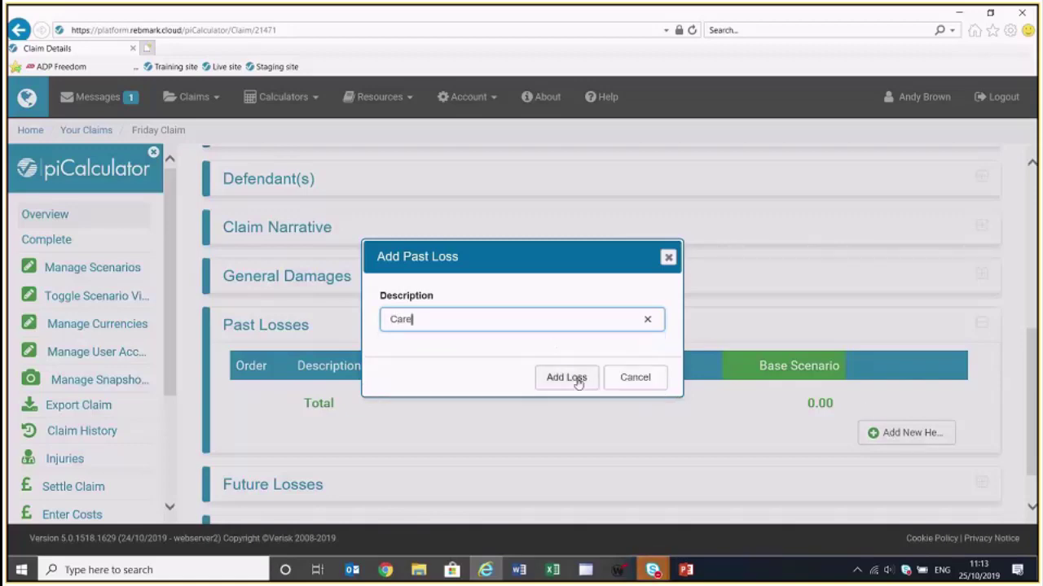
pyautogui.click(574, 379)
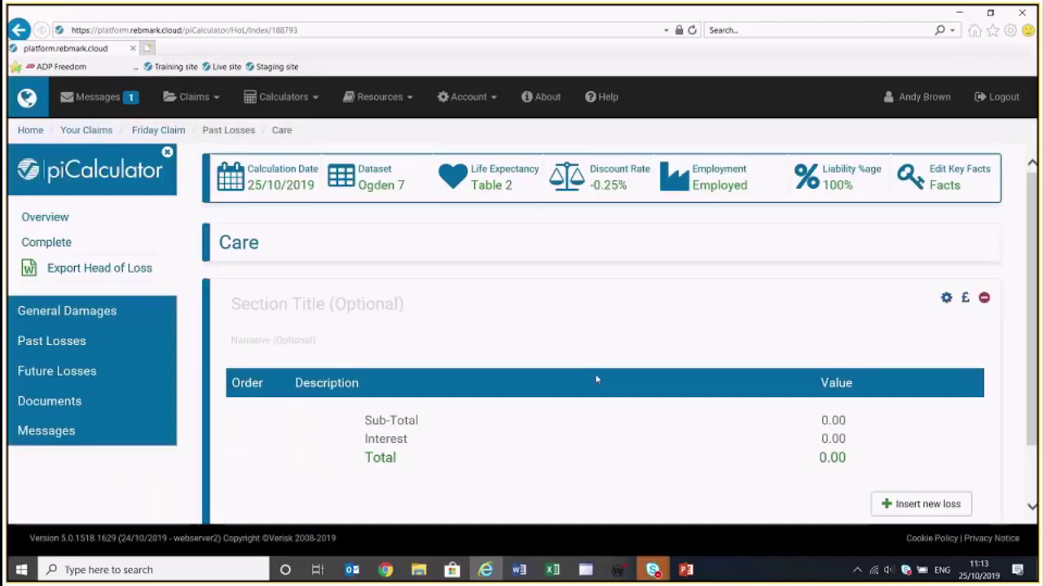
# Title the new Care section 'Crutches' and start inserting a loss under it
pyautogui.moveTo(721, 353)
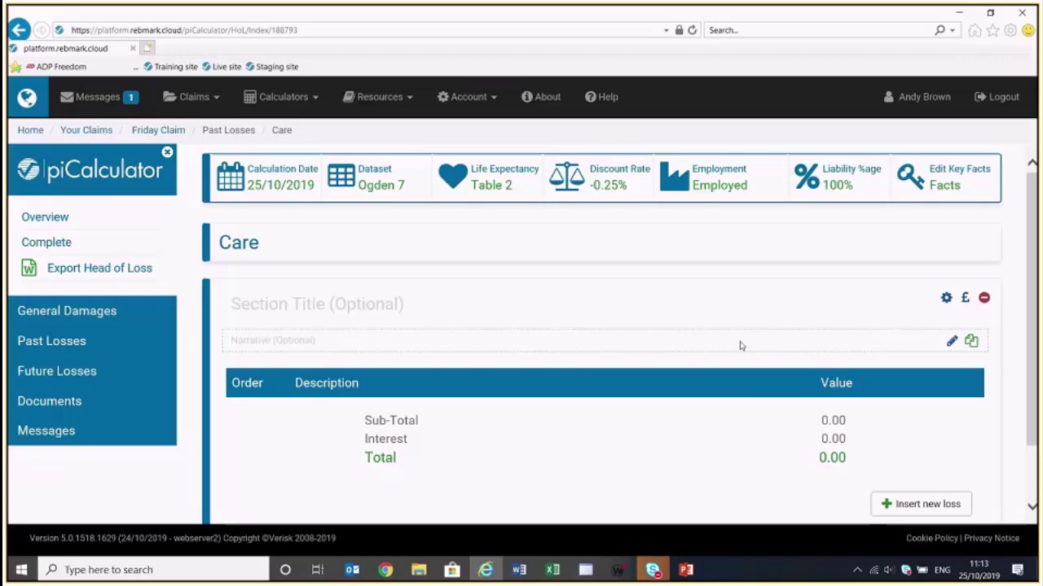
pyautogui.moveTo(733, 298)
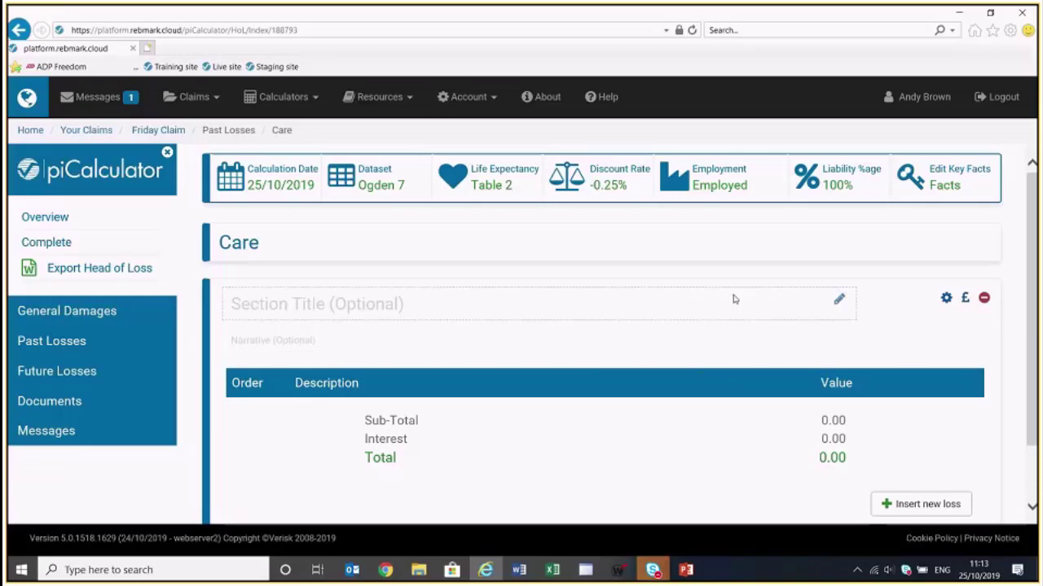
pyautogui.click(839, 301)
pyautogui.write('Crutches')
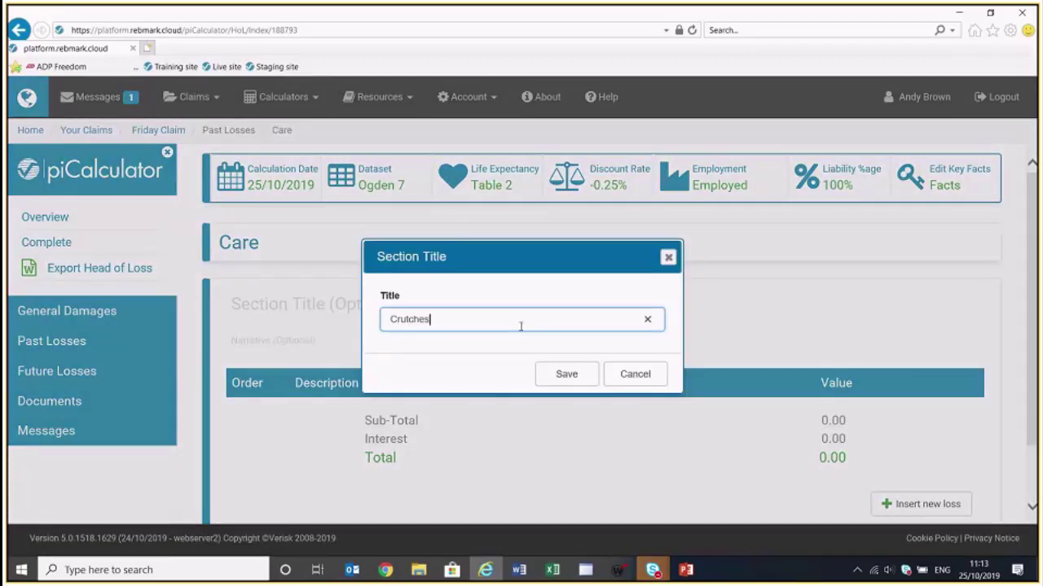
pyautogui.click(568, 378)
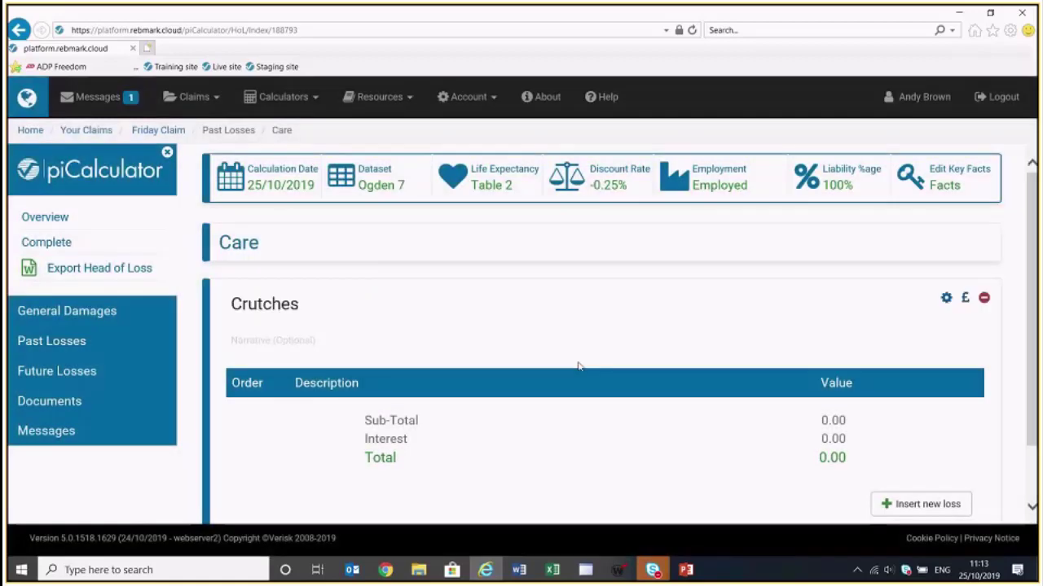
pyautogui.moveTo(644, 352)
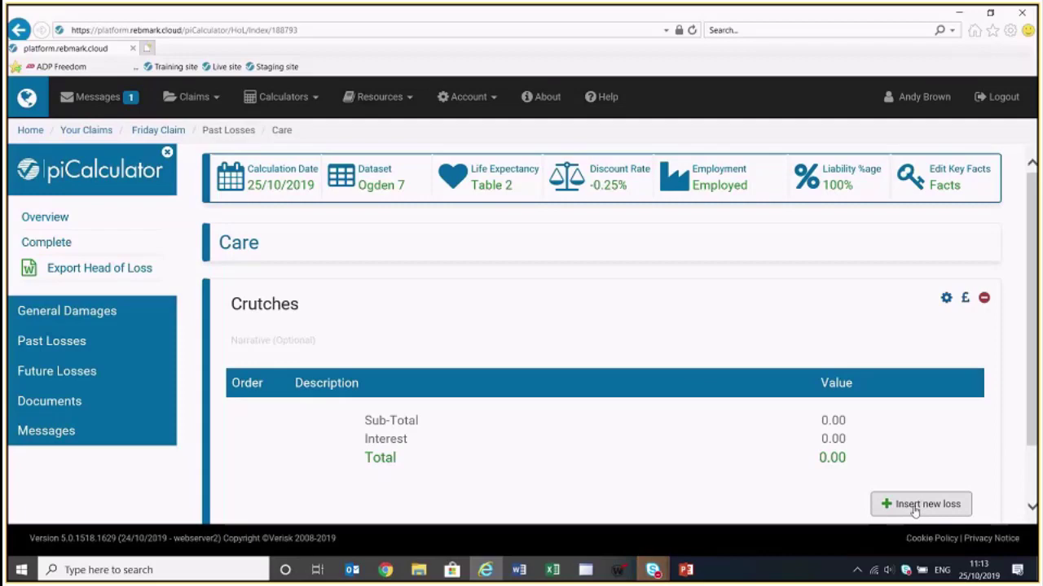
pyautogui.click(914, 506)
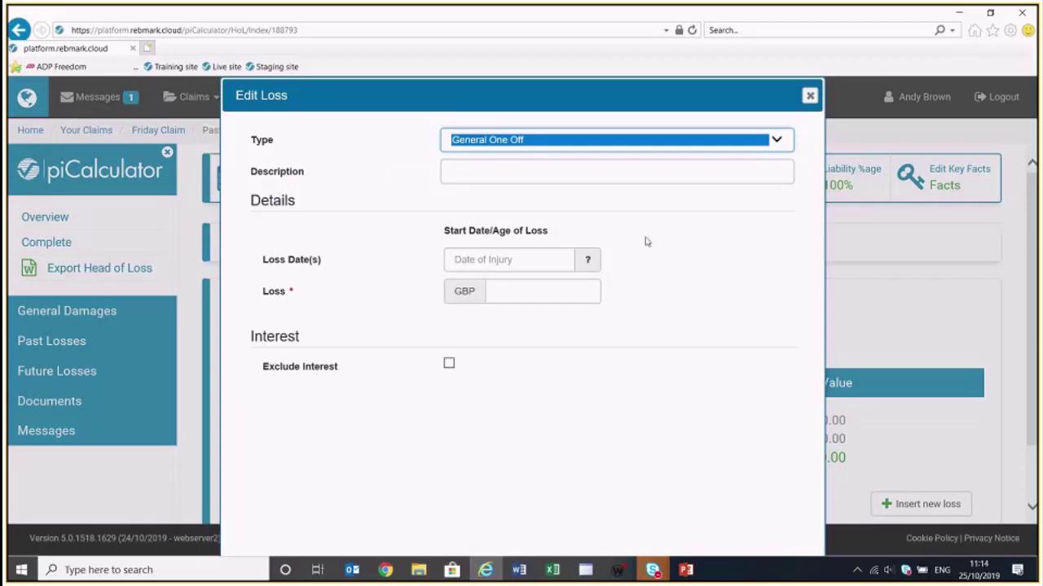
# Save a £100 General One Off loss under Crutches, totalling 101.11 with interest
pyautogui.click(701, 141)
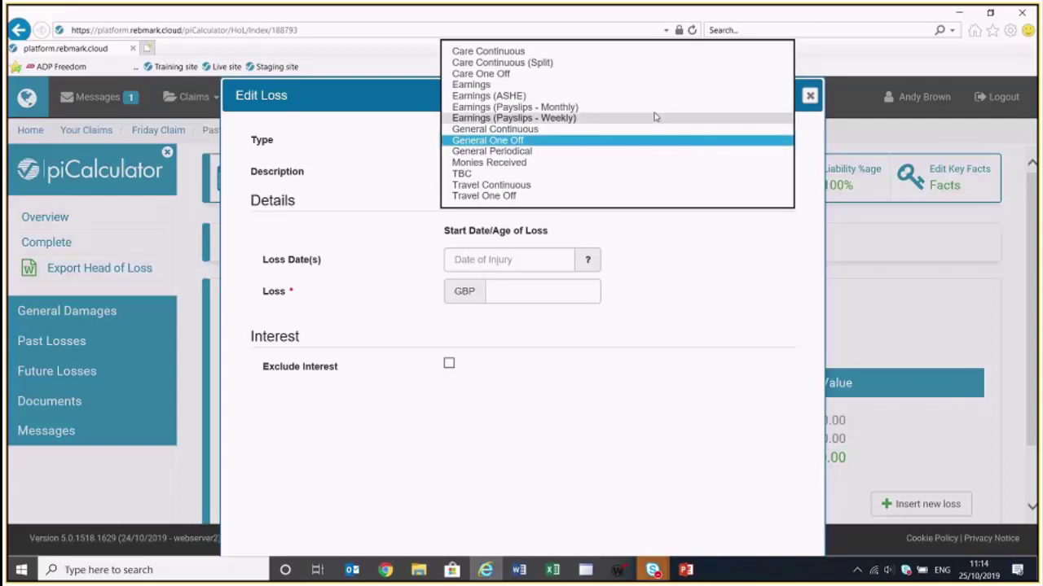
pyautogui.click(530, 140)
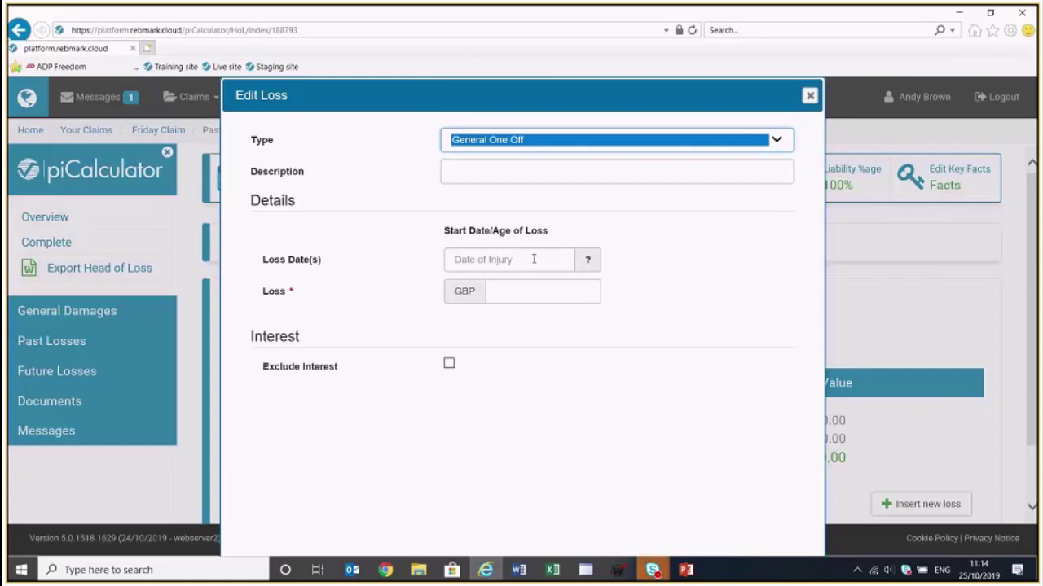
pyautogui.click(536, 291)
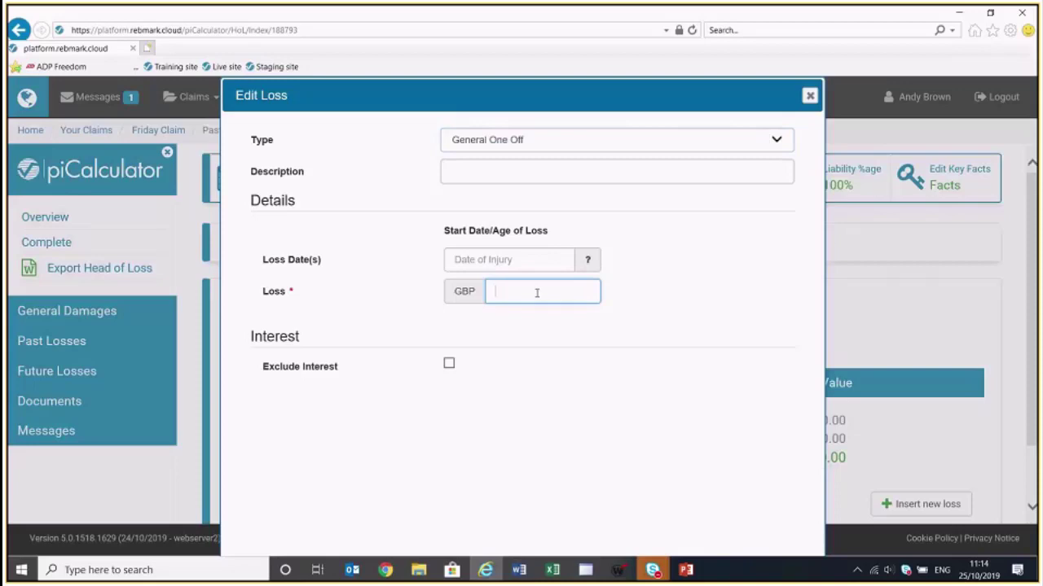
pyautogui.write('100')
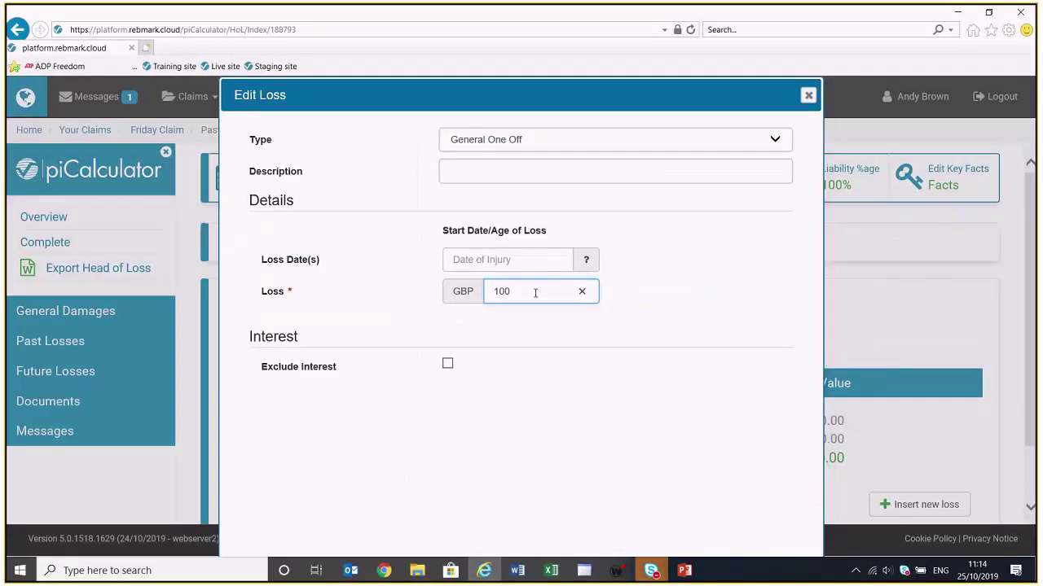
pyautogui.scroll(-1, 601, 321)
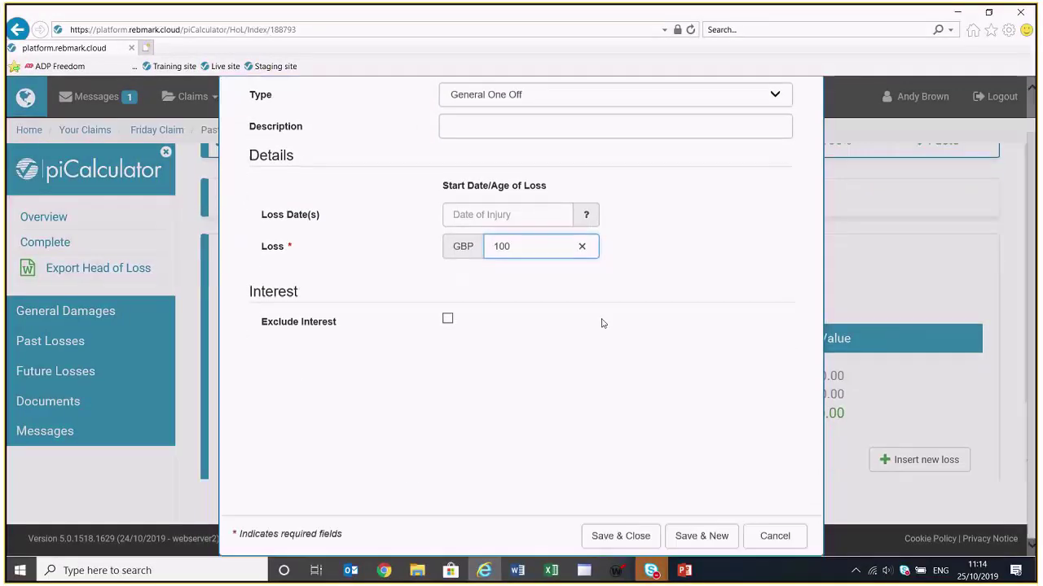
pyautogui.click(620, 536)
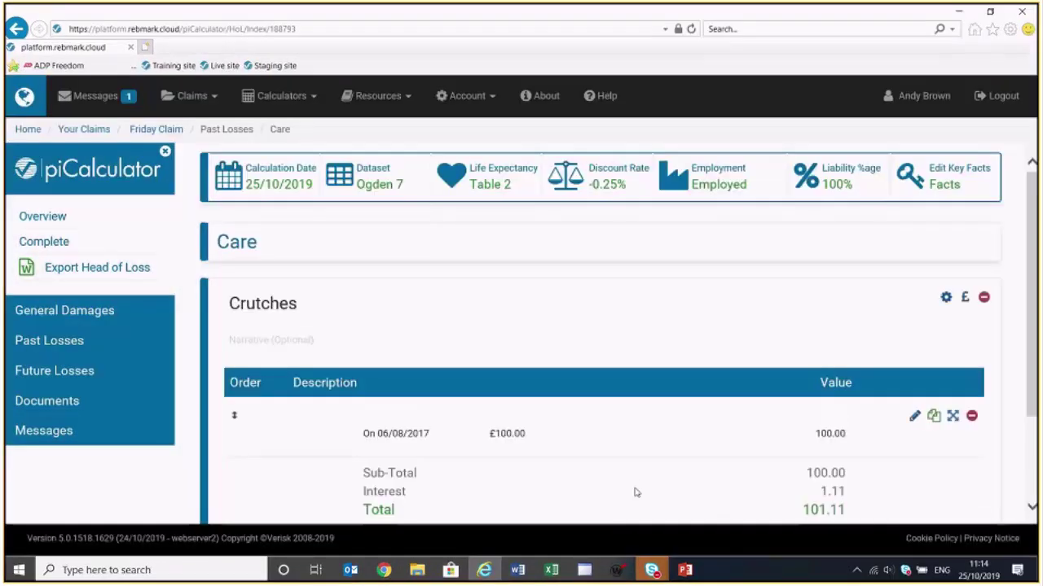
# Add a second Care section below Crutches titled 'Family Care', dismissing the Outlook reminder
pyautogui.scroll(-1, 634, 499)
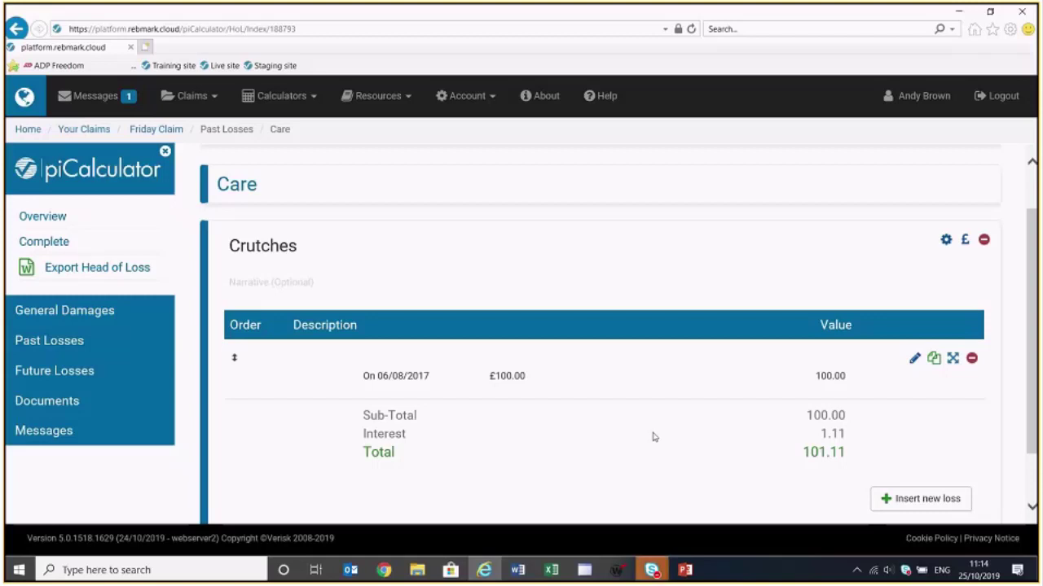
pyautogui.scroll(-1, 647, 453)
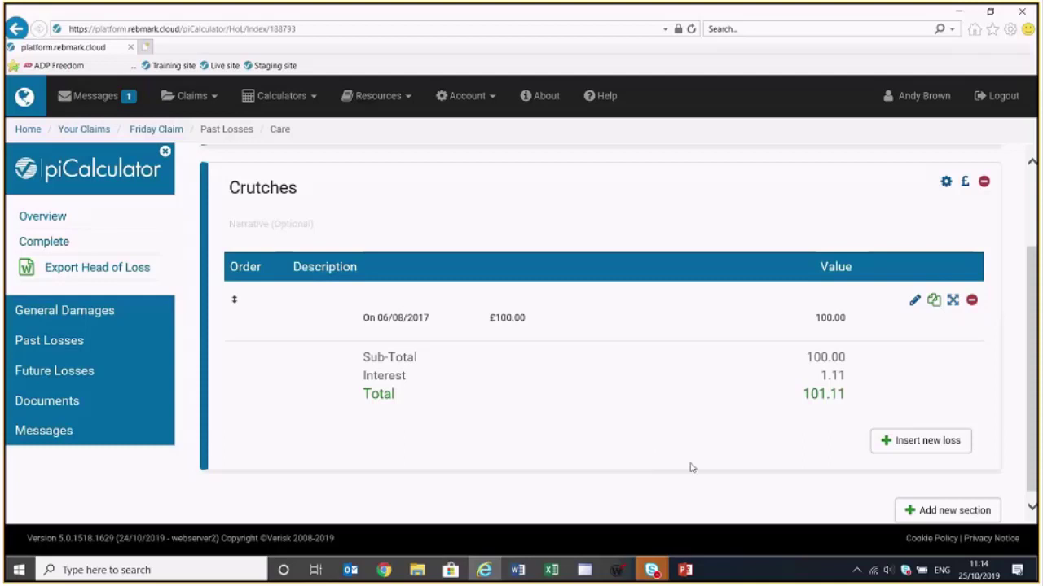
pyautogui.click(949, 510)
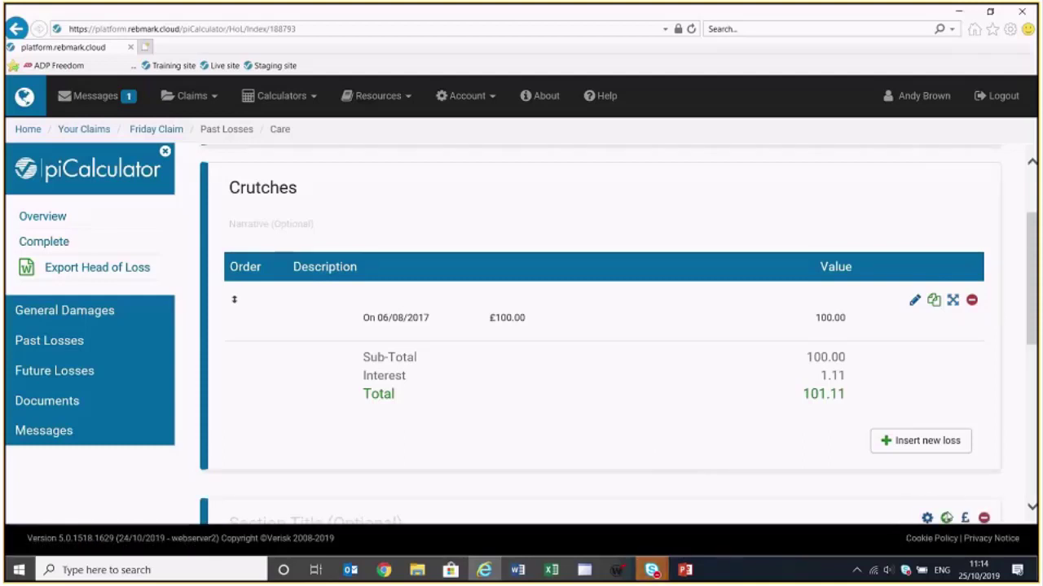
pyautogui.scroll(-2, 924, 513)
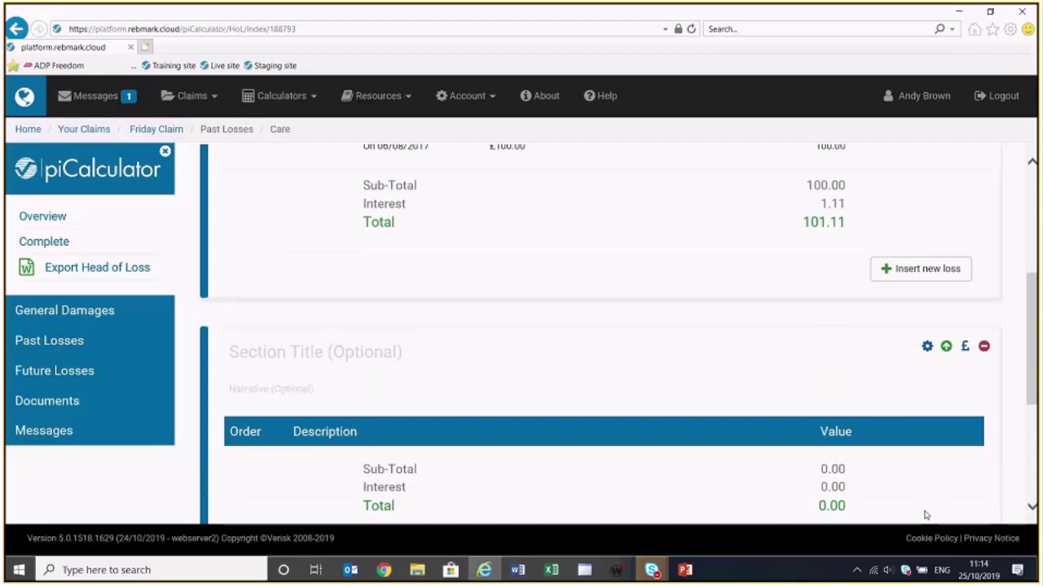
pyautogui.click(835, 350)
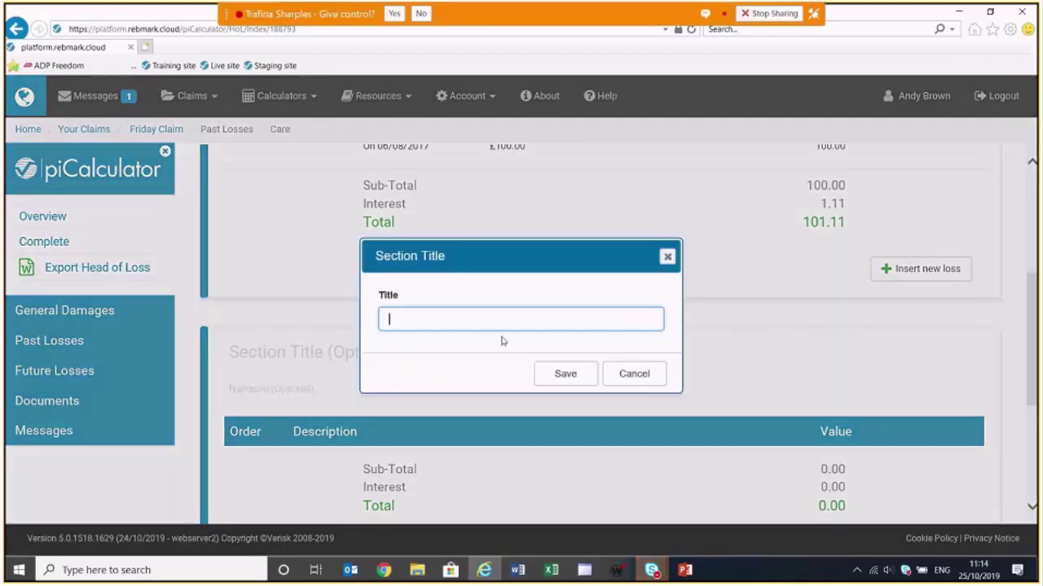
pyautogui.write('Family Care')
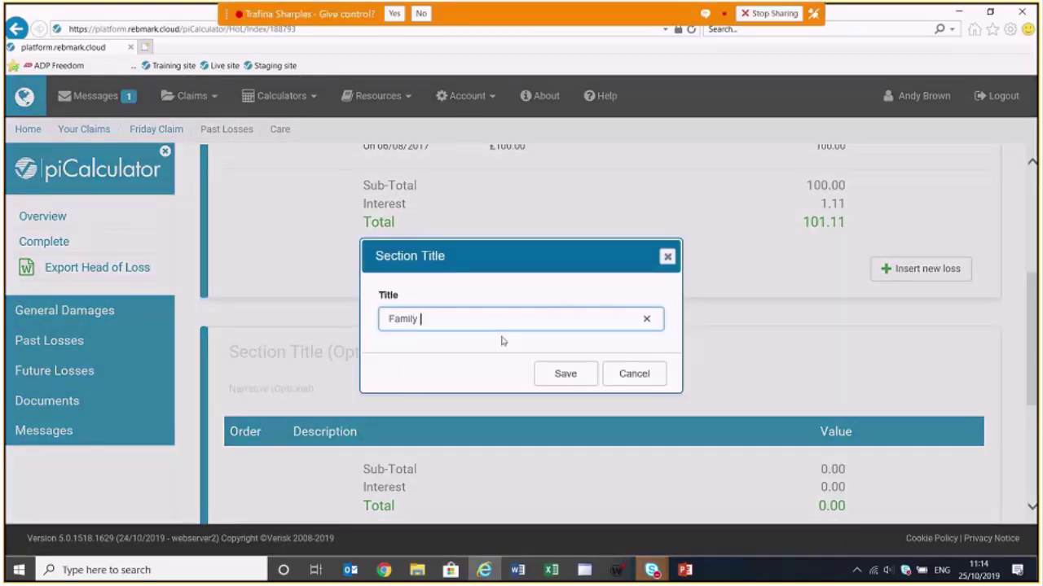
pyautogui.click(589, 372)
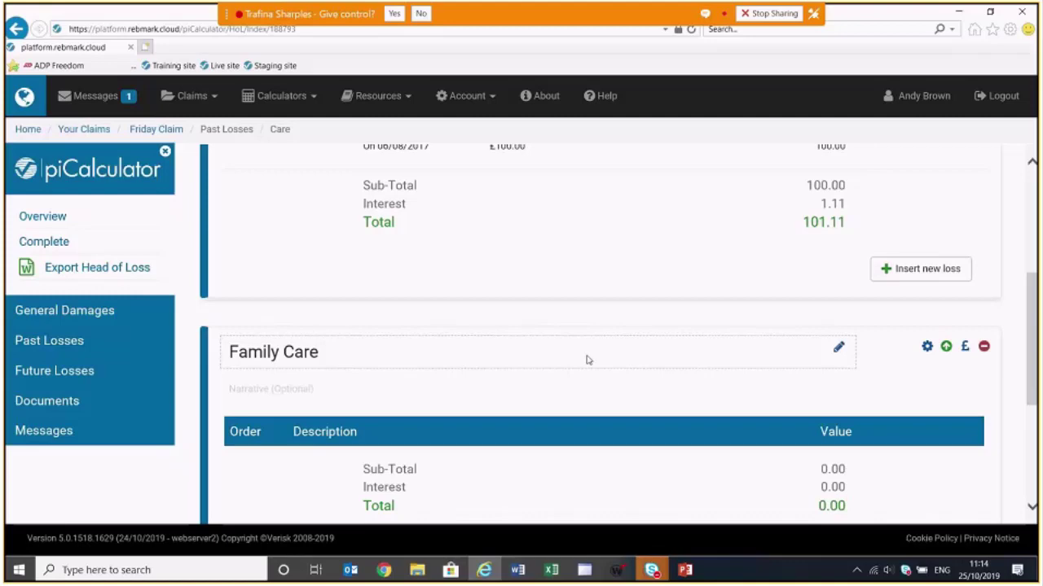
pyautogui.scroll(-2, 587, 360)
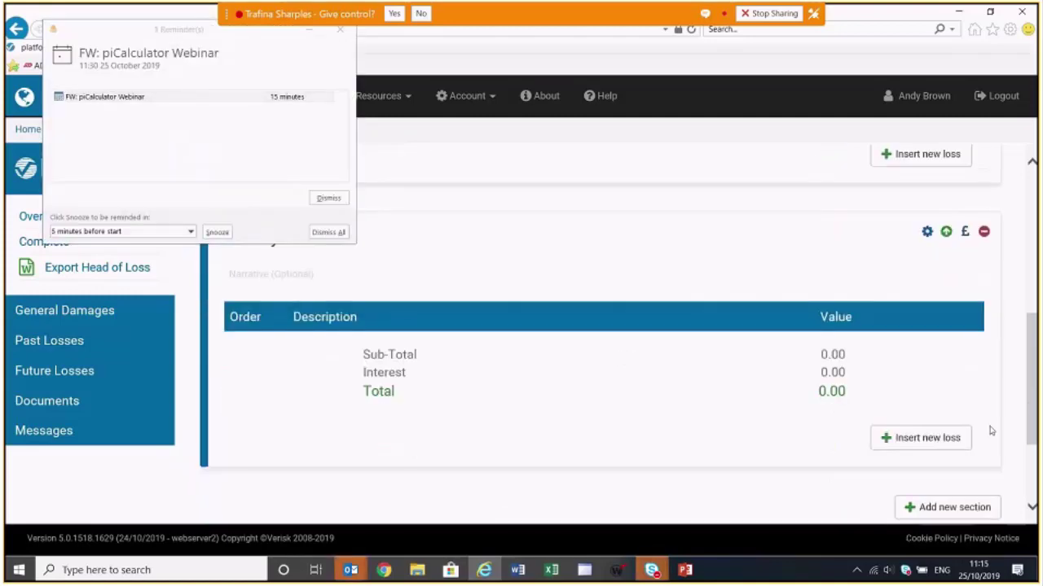
pyautogui.click(329, 233)
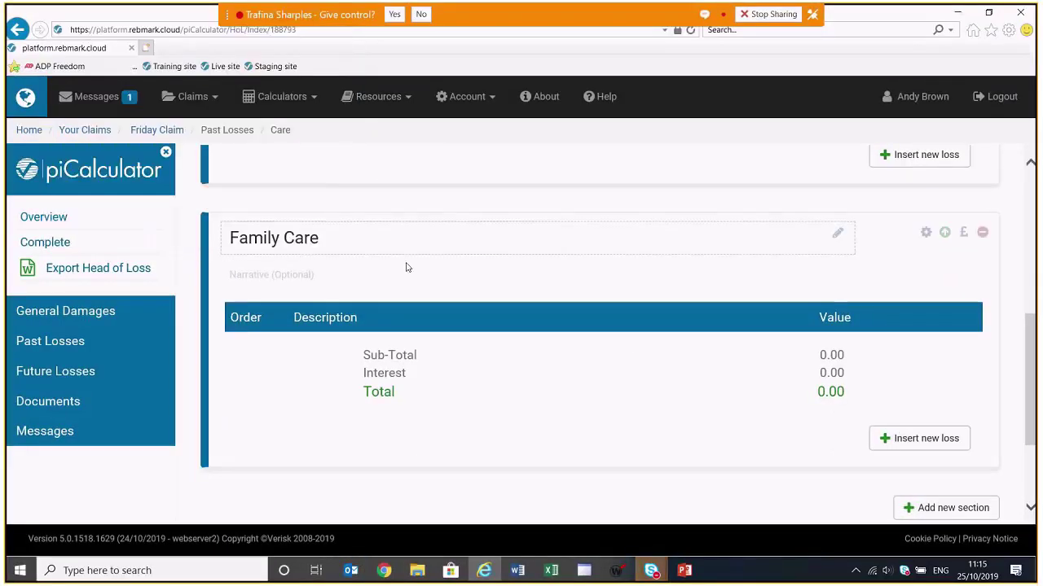
# Start a new Family Care loss with type Care Continuous (Split)
pyautogui.click(917, 440)
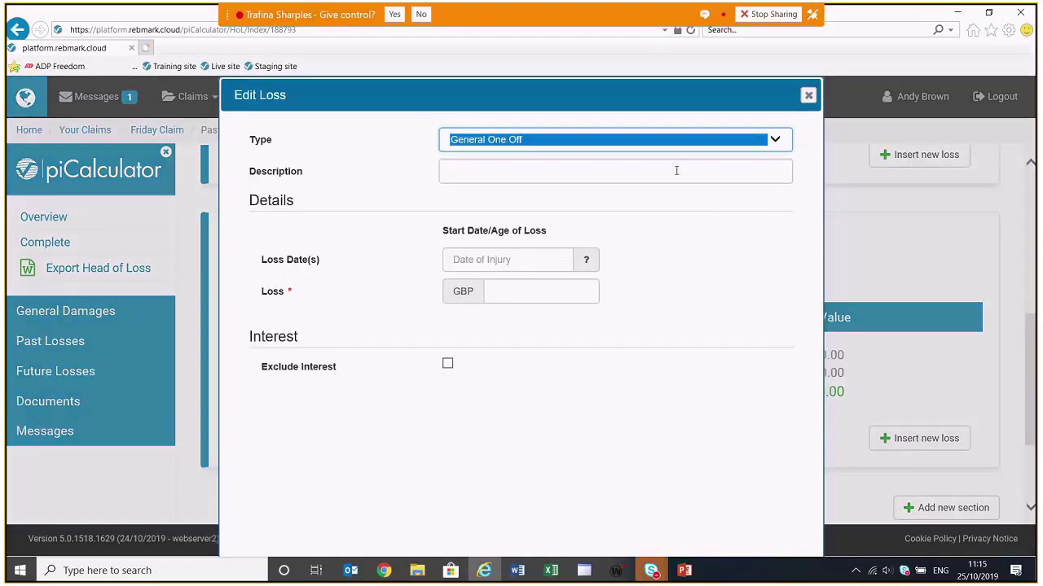
pyautogui.click(779, 140)
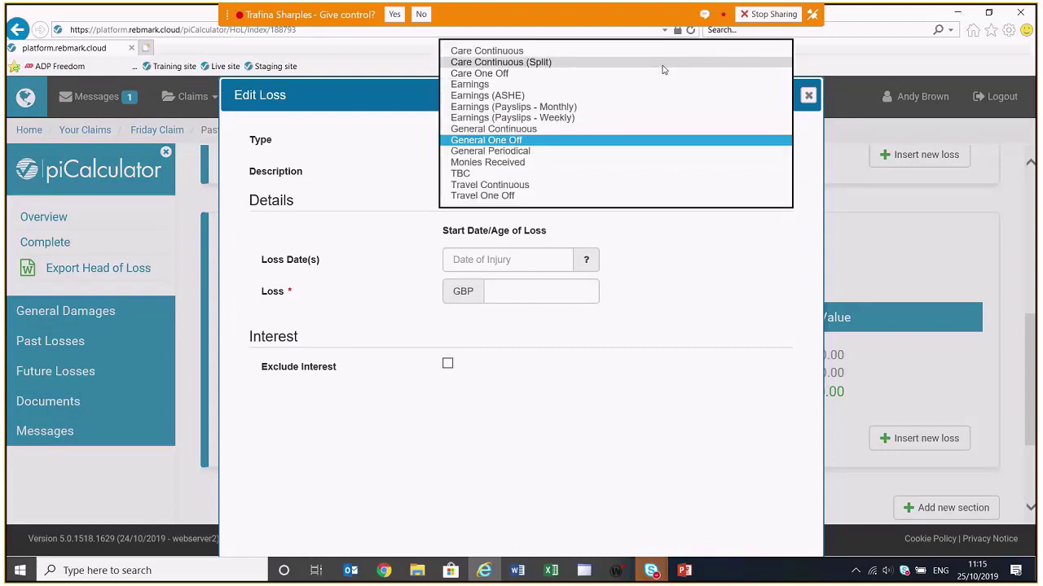
pyautogui.click(663, 65)
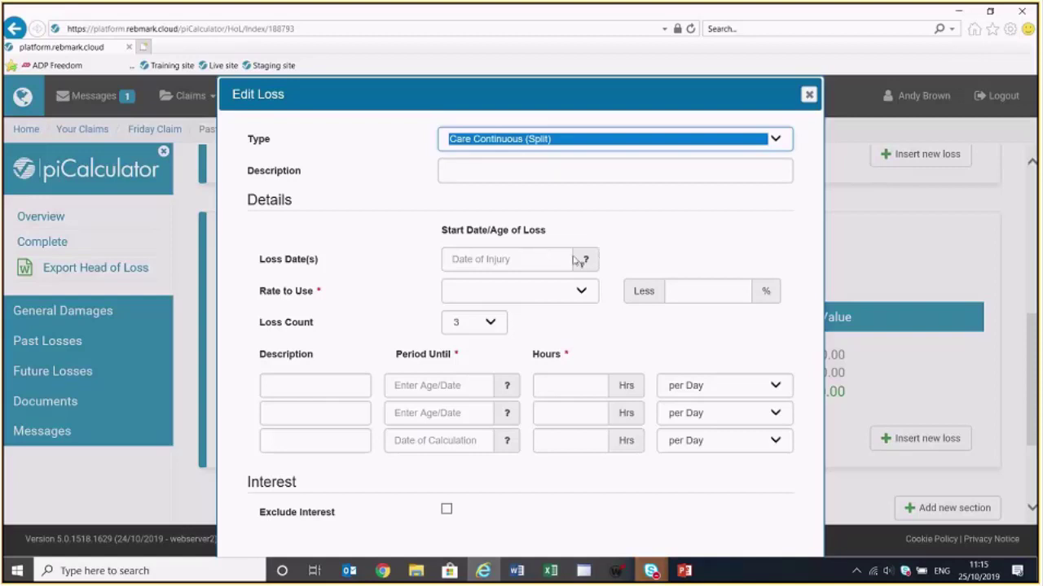
pyautogui.click(583, 260)
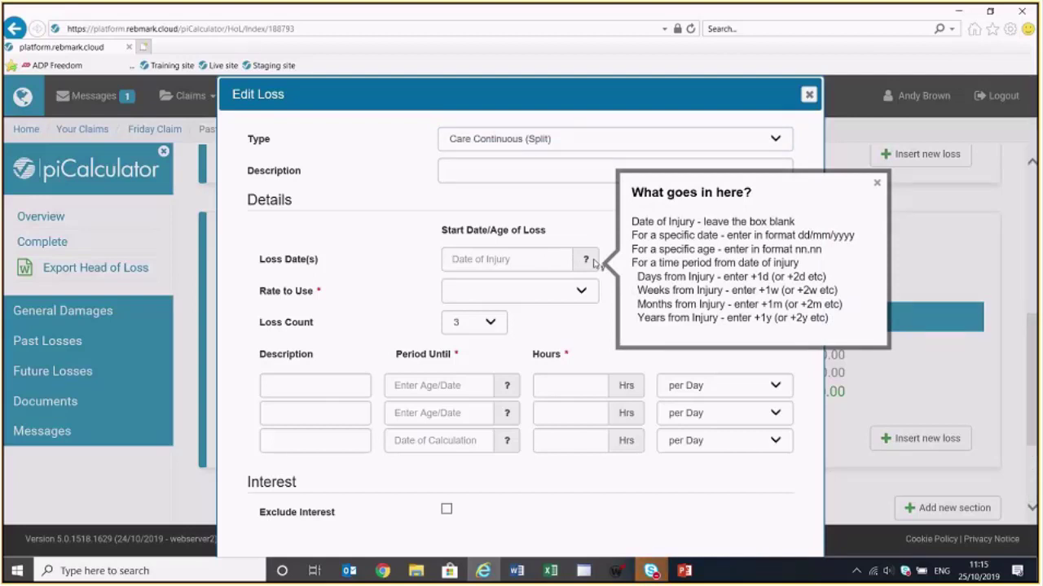
pyautogui.click(877, 183)
# Set loss date Injury +2 weeks, Aggregate Rate less 25%, and loss count 3
pyautogui.click(492, 259)
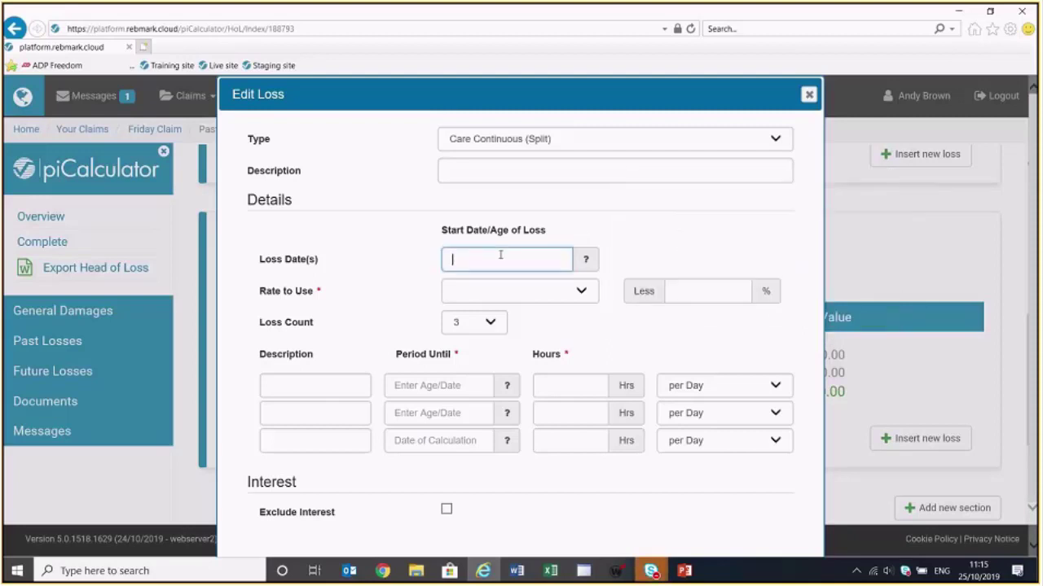
pyautogui.write('+2w')
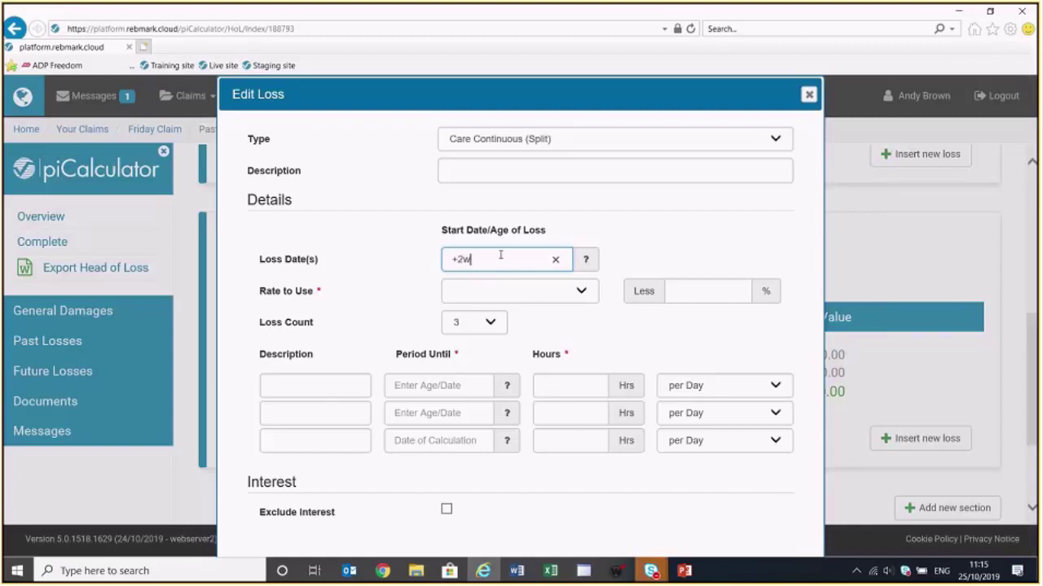
pyautogui.click(511, 291)
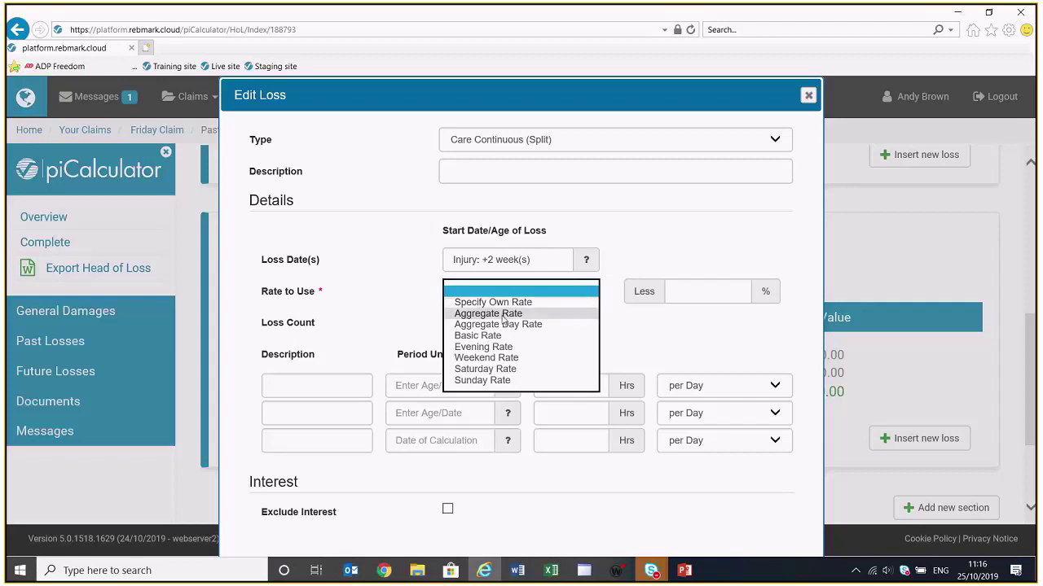
pyautogui.click(497, 315)
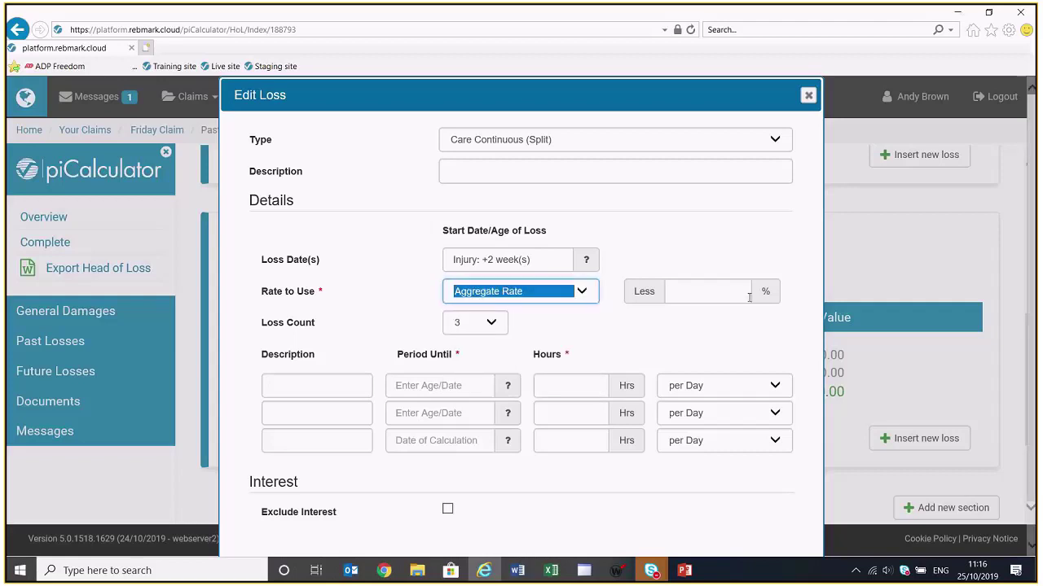
pyautogui.click(720, 291)
pyautogui.write('25')
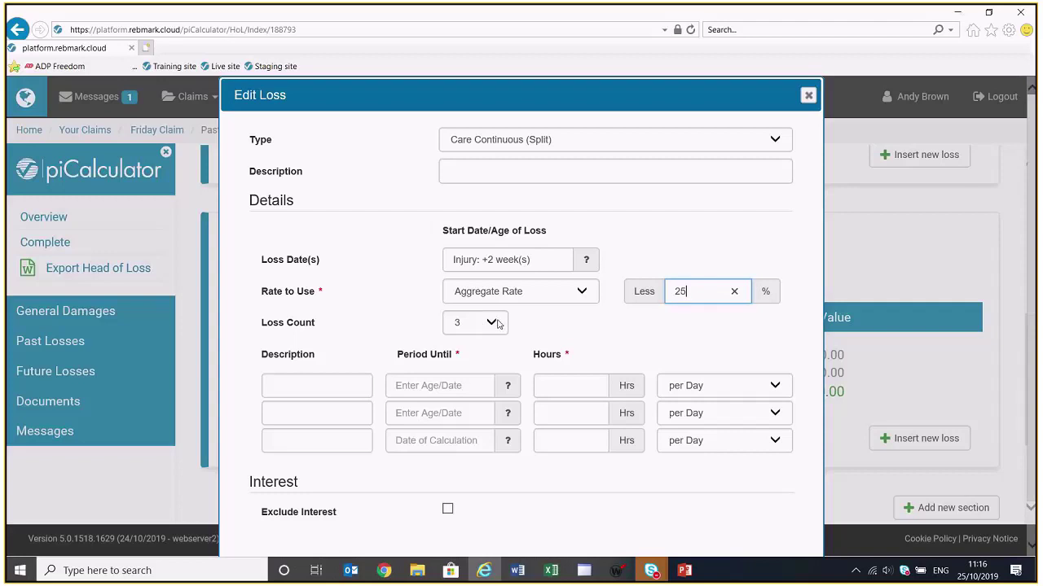
pyautogui.click(492, 323)
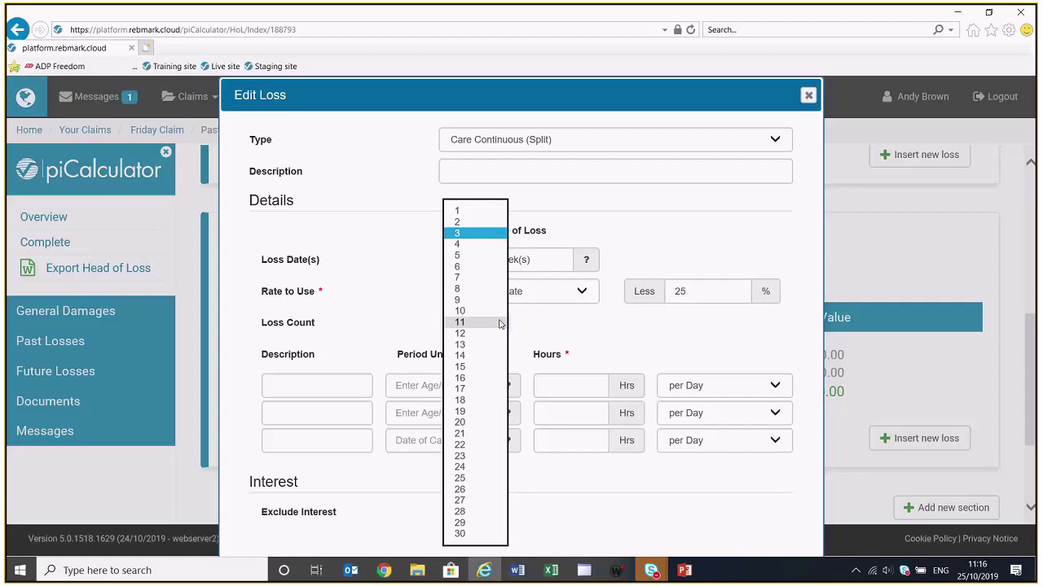
pyautogui.click(477, 235)
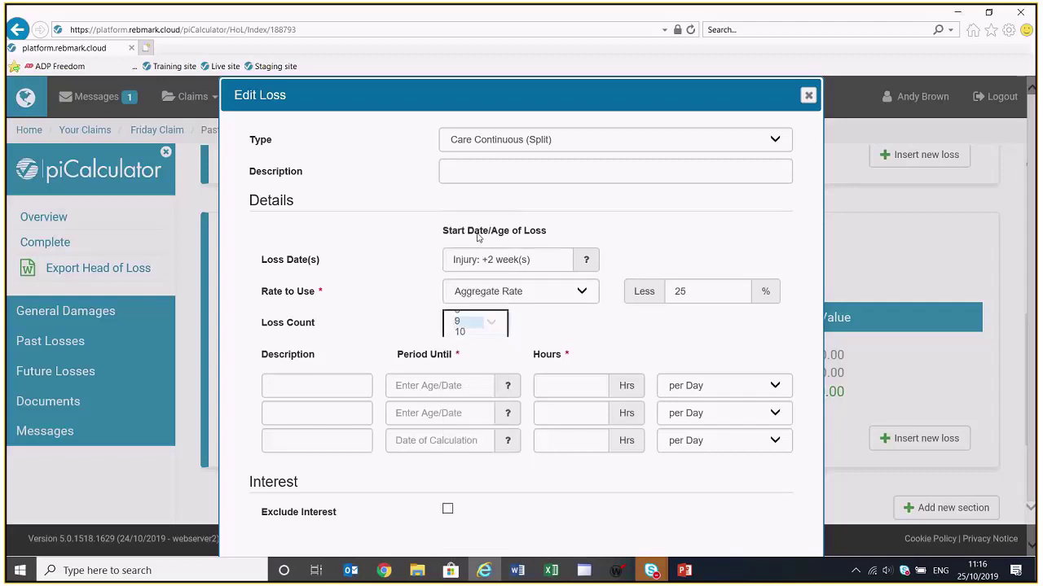
pyautogui.click(294, 388)
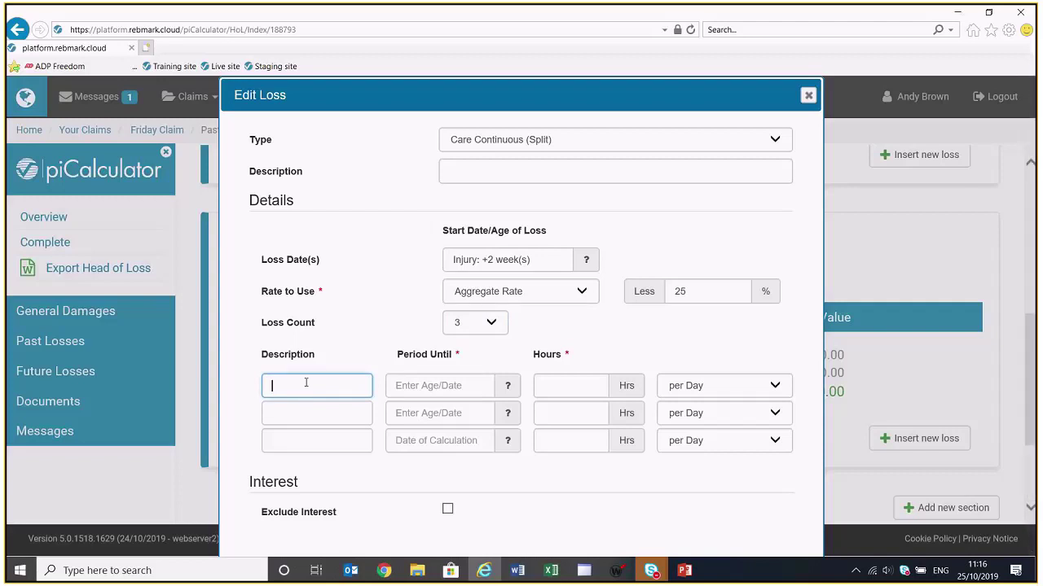
# Fill care period P1 until +3 months at 10 hours per day
pyautogui.write('P1')
pyautogui.click(409, 386)
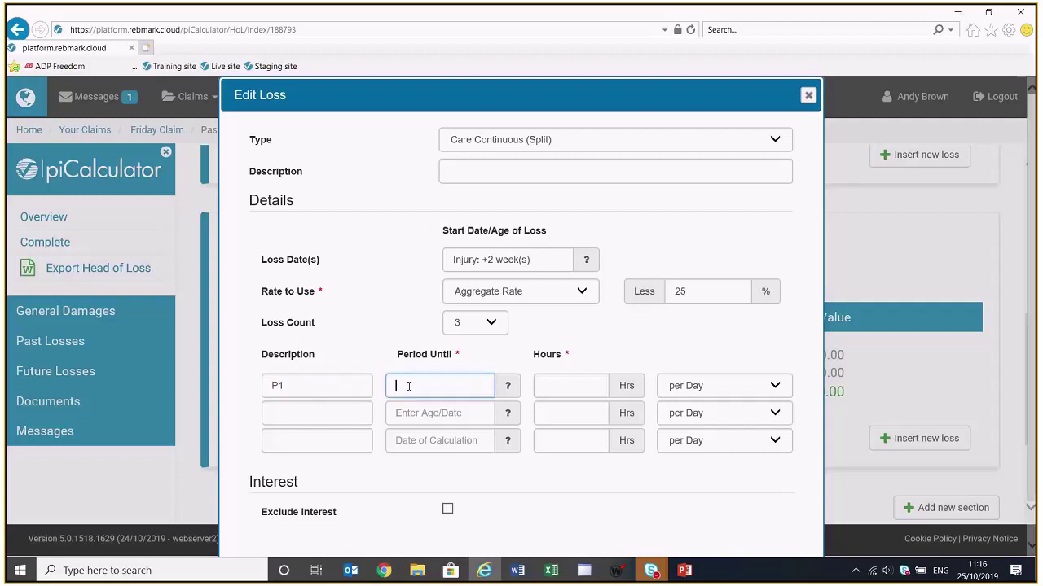
pyautogui.write('+3m')
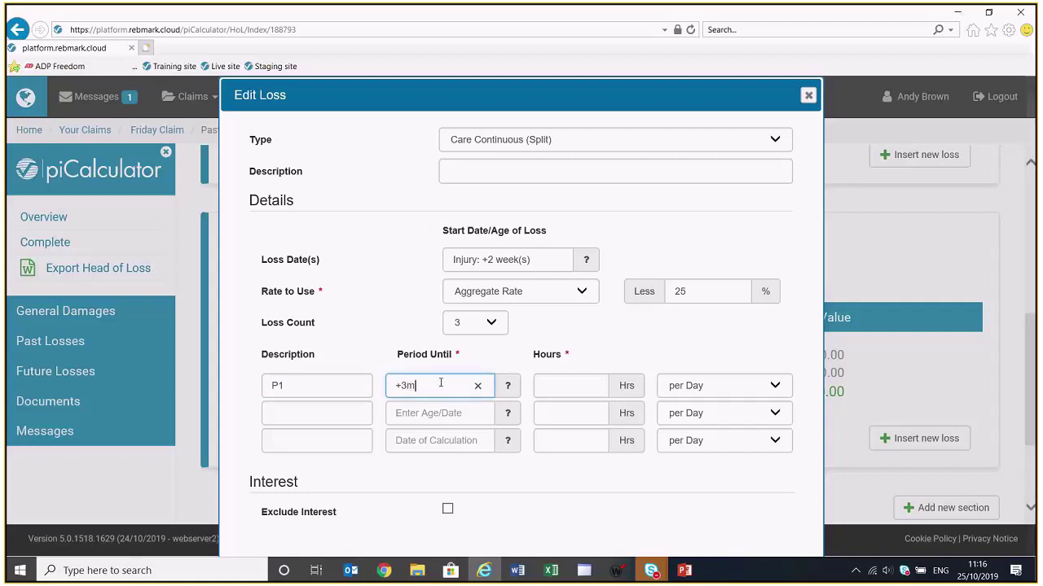
pyautogui.click(577, 385)
pyautogui.write('10')
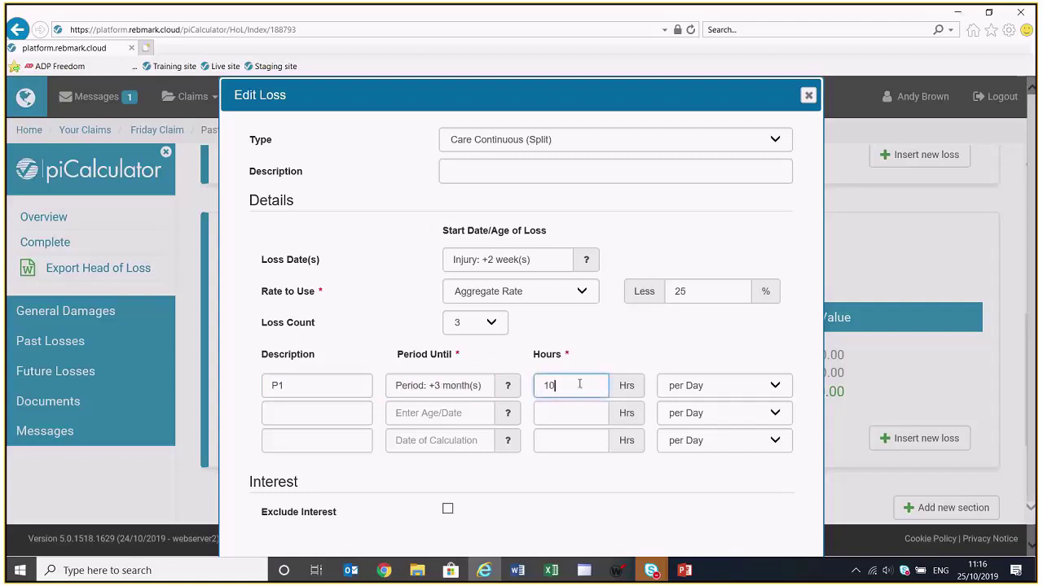
pyautogui.click(776, 386)
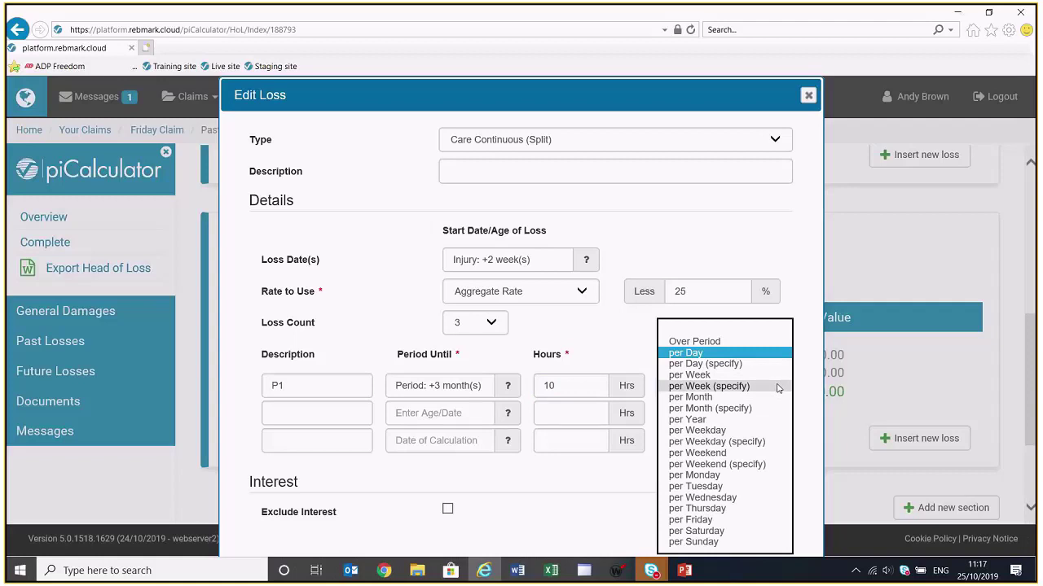
pyautogui.click(762, 353)
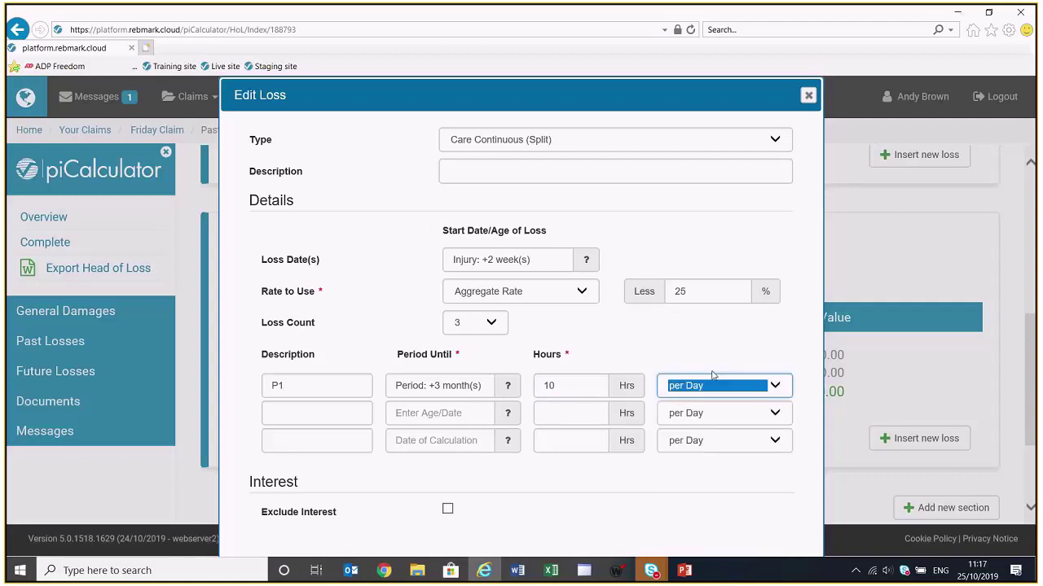
# Fill care period P2 until +6 months at 8 hours per day
pyautogui.click(291, 409)
pyautogui.write('P2')
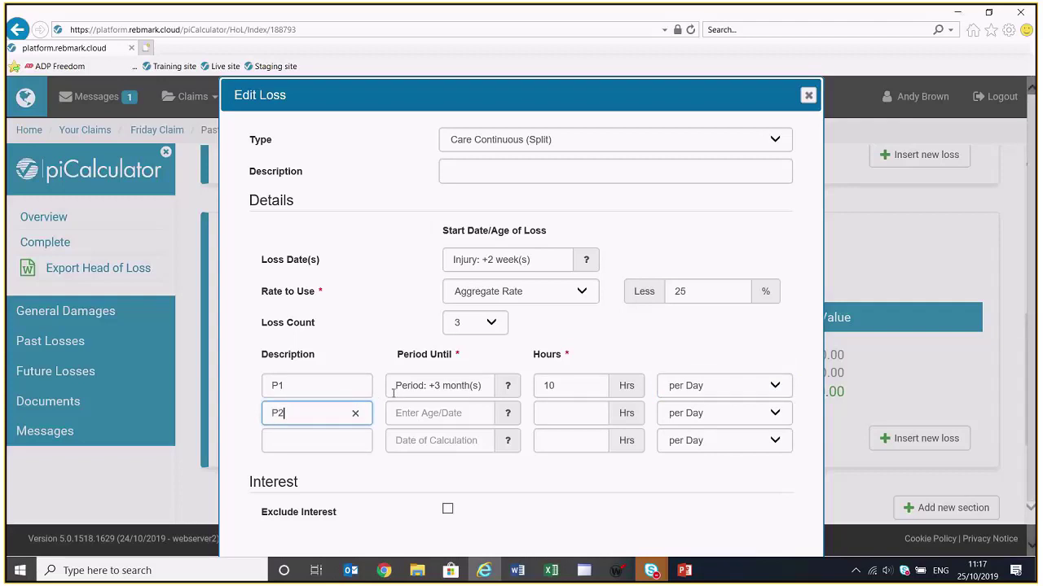
pyautogui.click(409, 413)
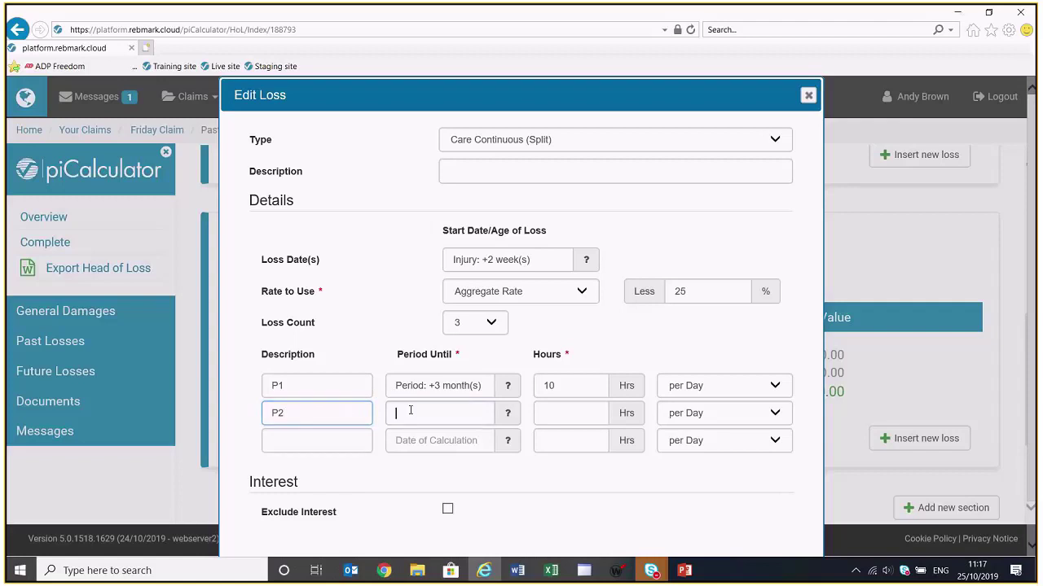
pyautogui.write('+')
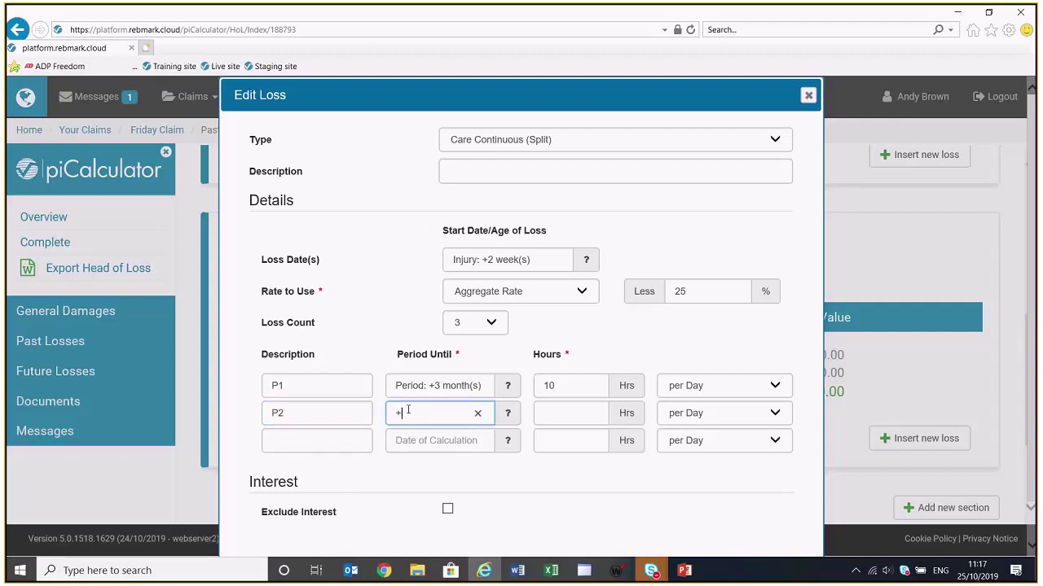
pyautogui.write('6m')
pyautogui.click(552, 408)
pyautogui.write('8')
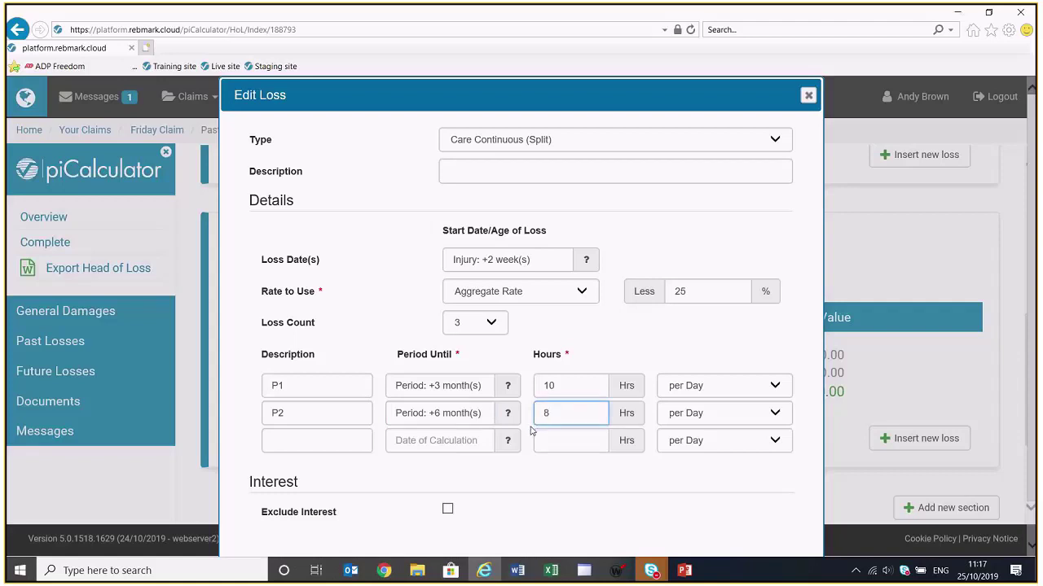
# Fill care period P3 at 6 hours per day and save the care loss
pyautogui.click(342, 440)
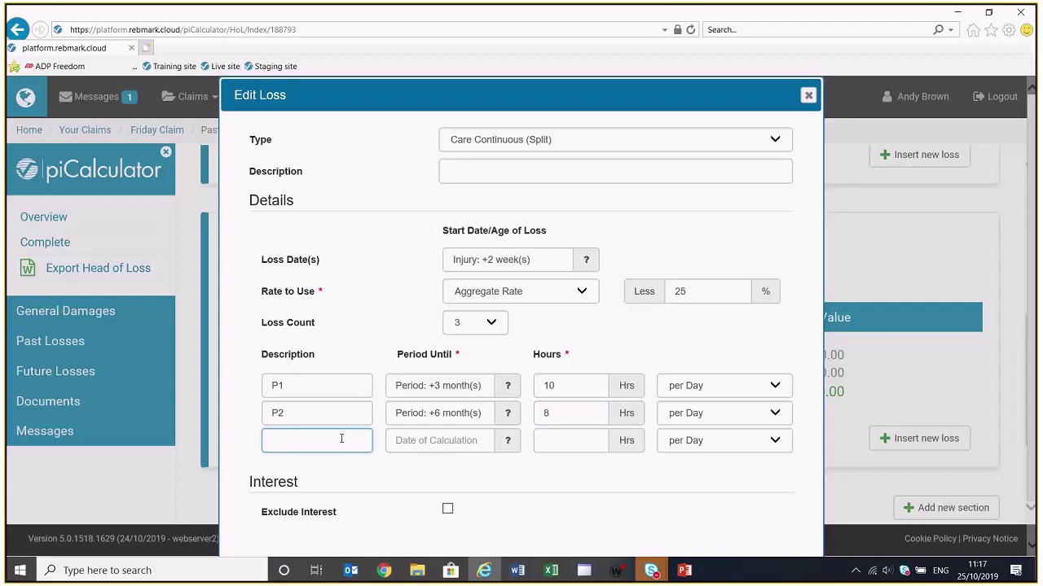
pyautogui.write('P3')
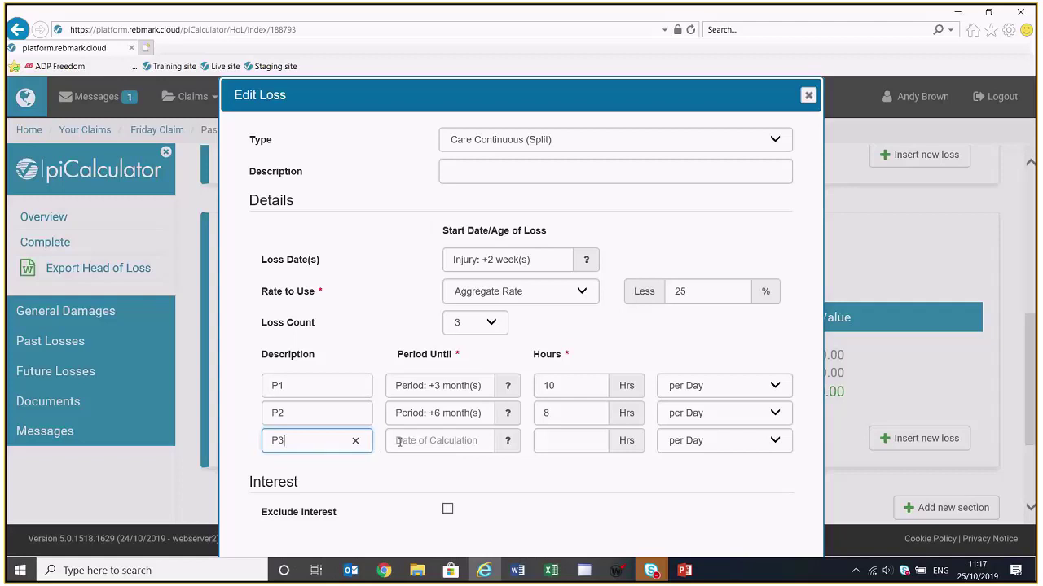
pyautogui.click(558, 442)
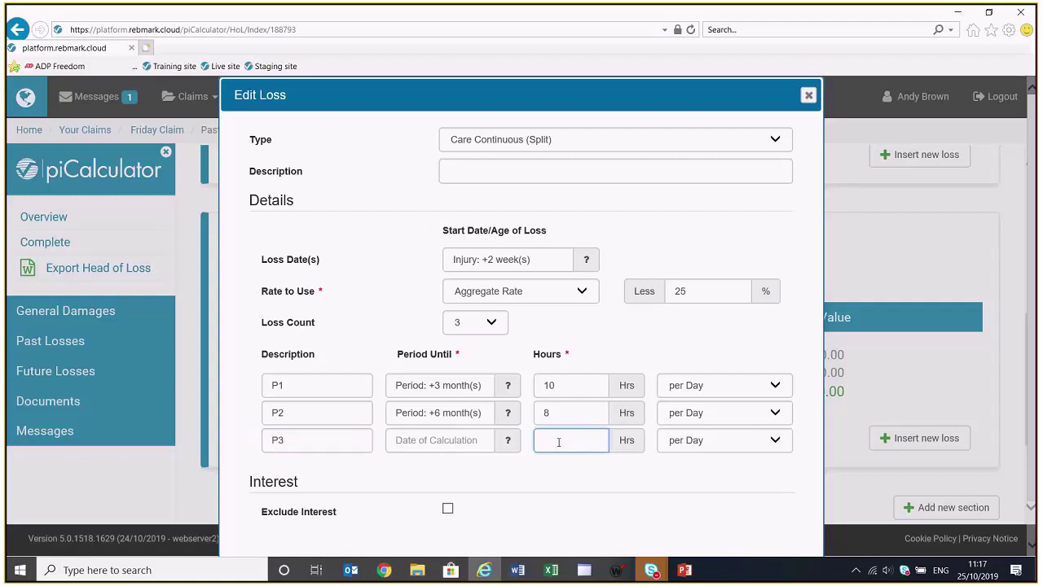
pyautogui.write('6')
pyautogui.scroll(-1, 570, 461)
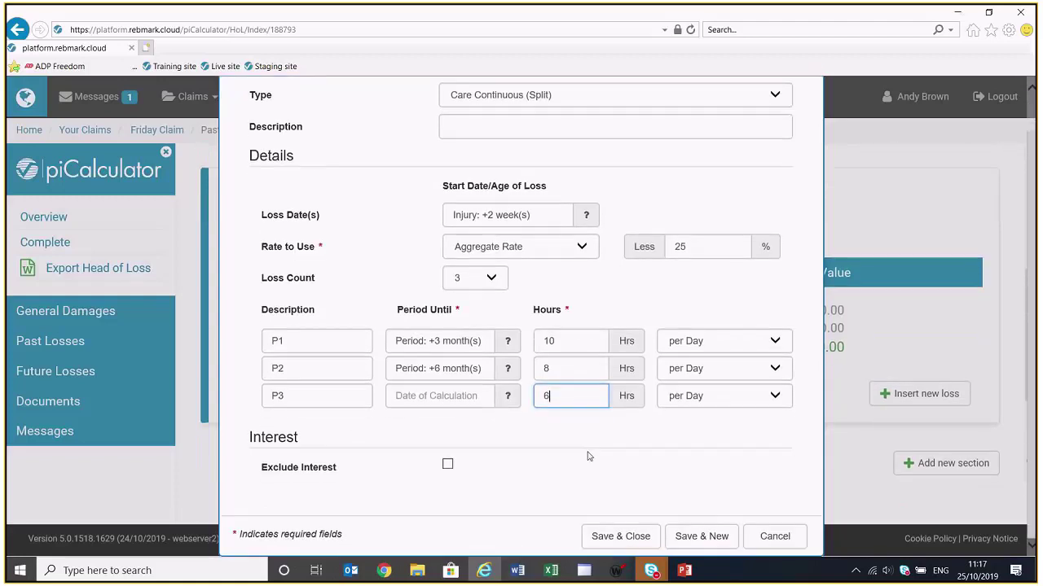
pyautogui.click(624, 536)
# Scroll through the five-period care breakdown totalling 46,080.32, then reopen the loss in Edit Loss
pyautogui.scroll(-2, 627, 522)
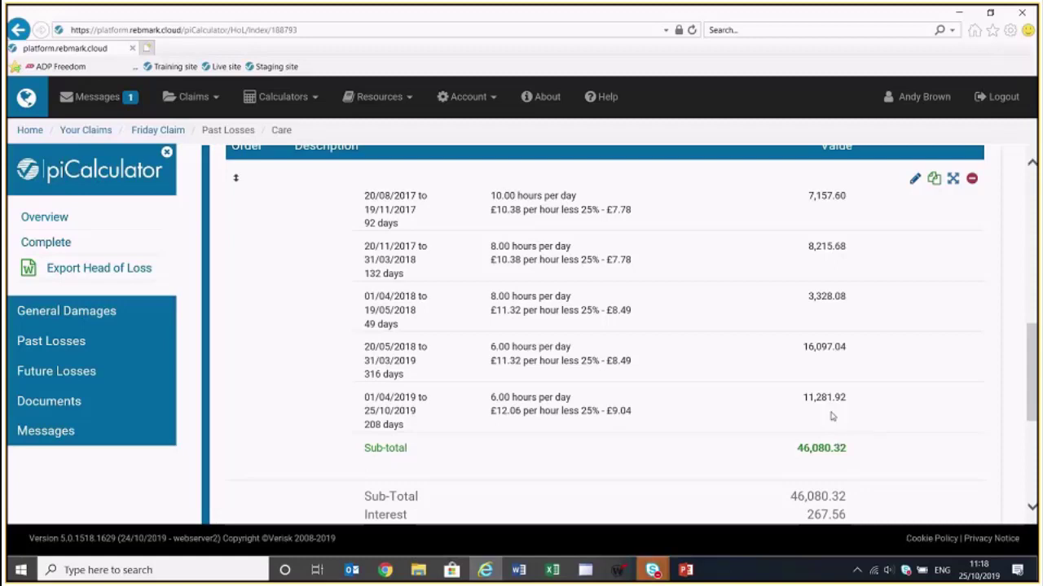
pyautogui.click(915, 181)
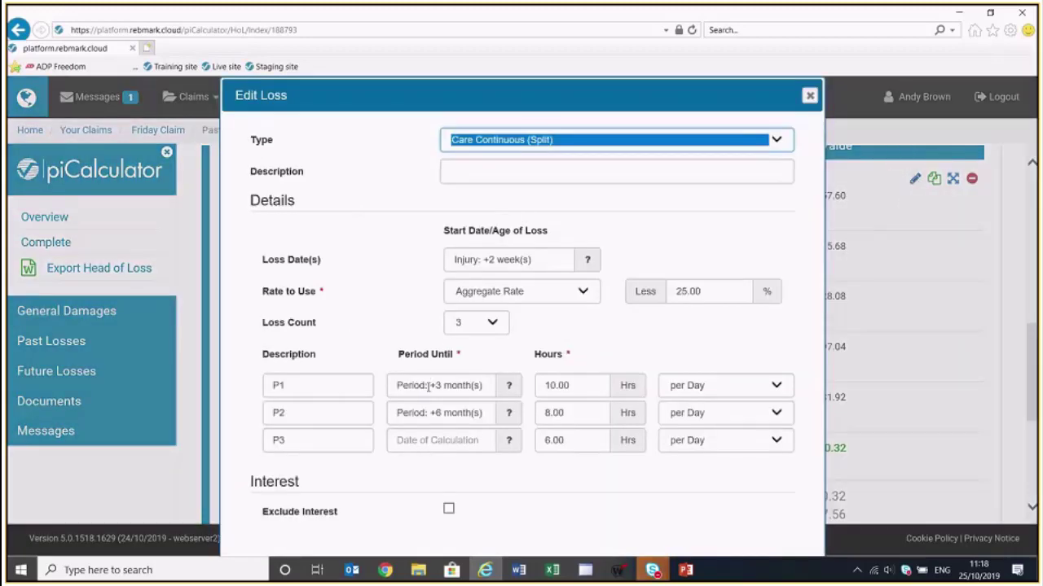
# Extend P2 to +8 months, preview the 47,116.10 proposed sub-total, and begin converting it to current
pyautogui.click(421, 413)
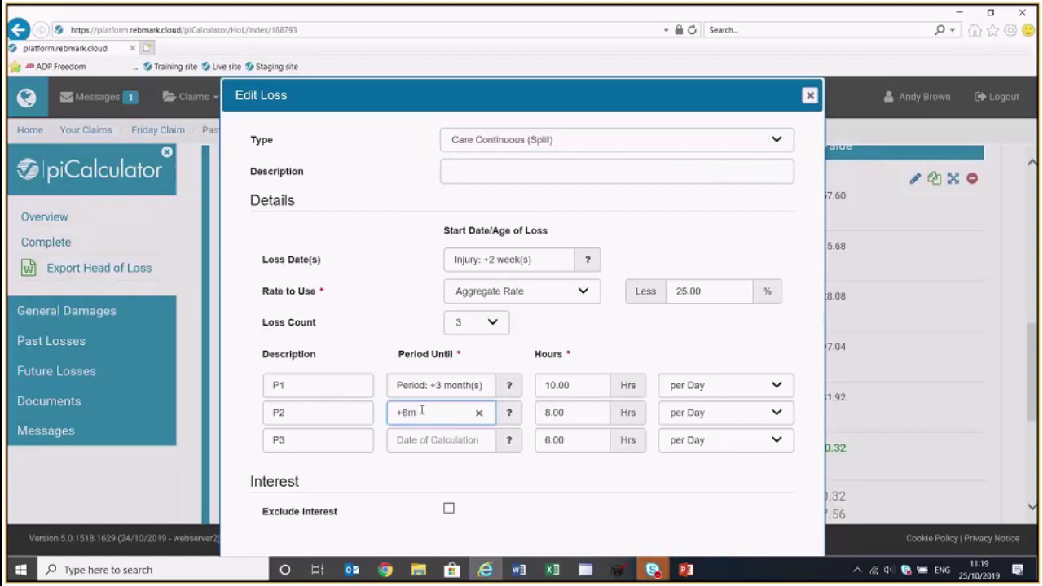
pyautogui.press('Delete')
pyautogui.write('8')
pyautogui.scroll(-1, 432, 415)
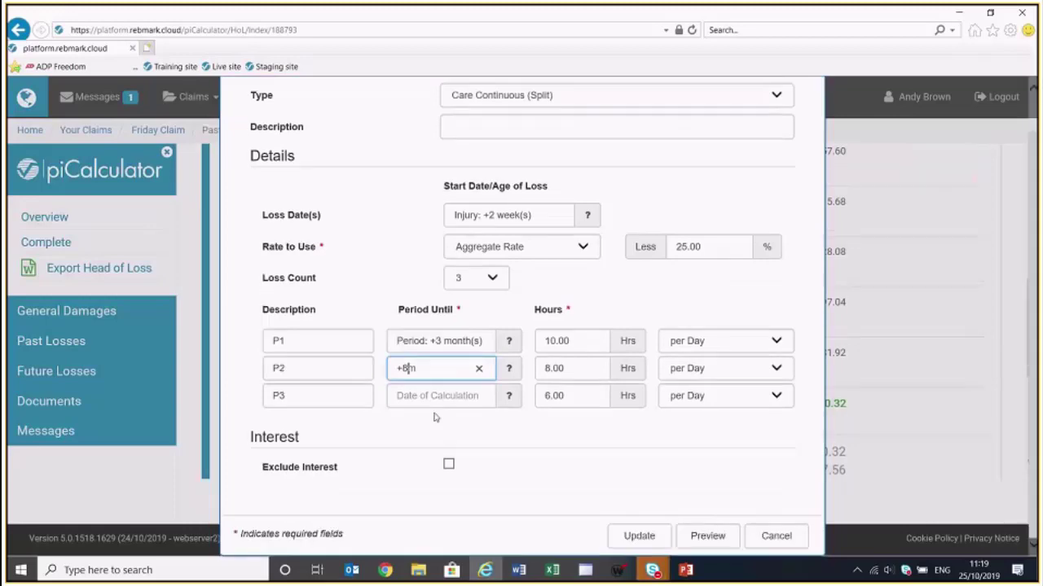
pyautogui.click(706, 534)
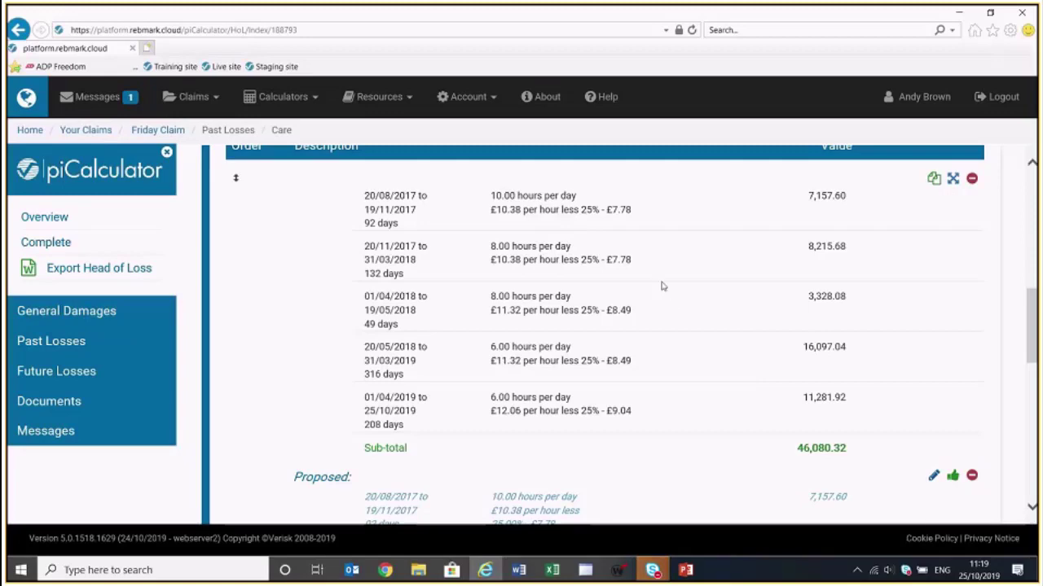
pyautogui.scroll(-3, 721, 337)
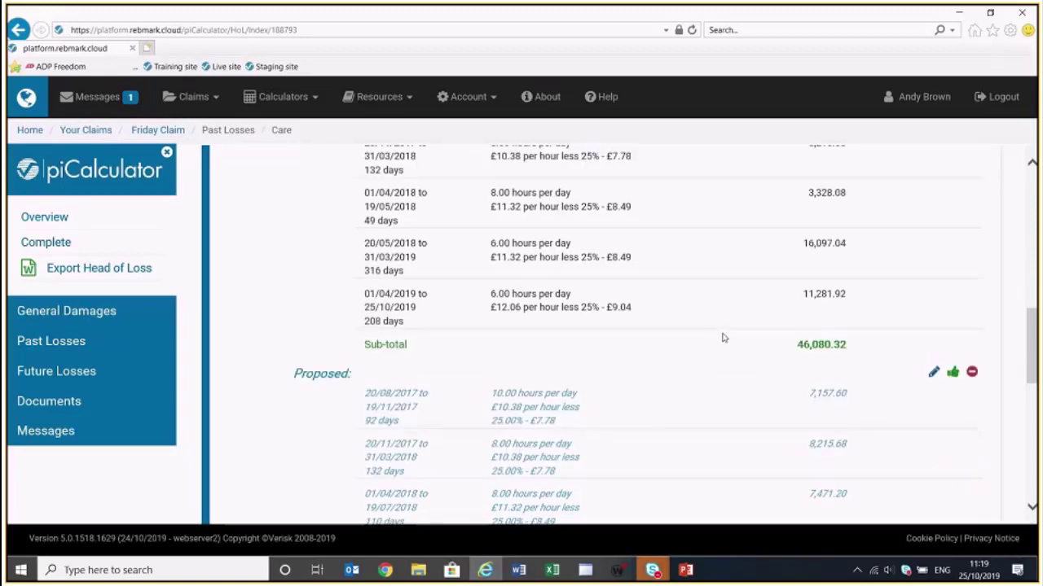
pyautogui.scroll(-4, 721, 337)
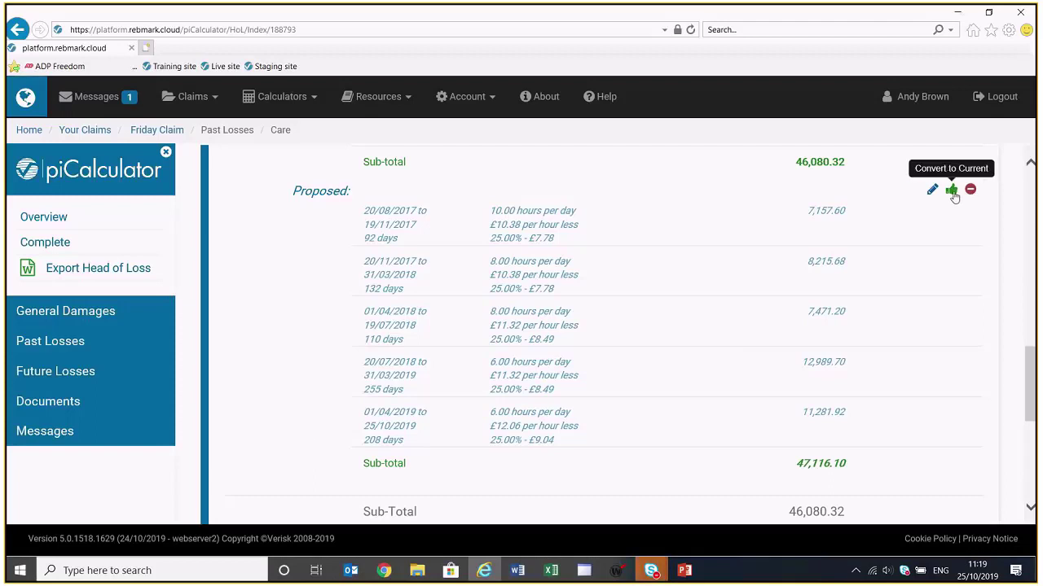
pyautogui.click(953, 192)
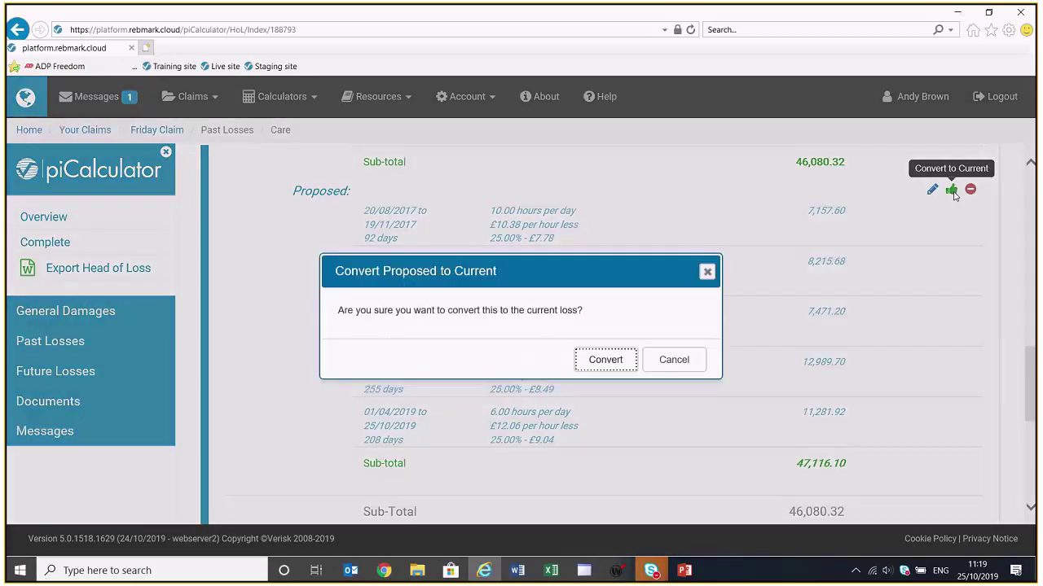
# Confirm replacing the current care loss with the proposed figures
pyautogui.click(621, 358)
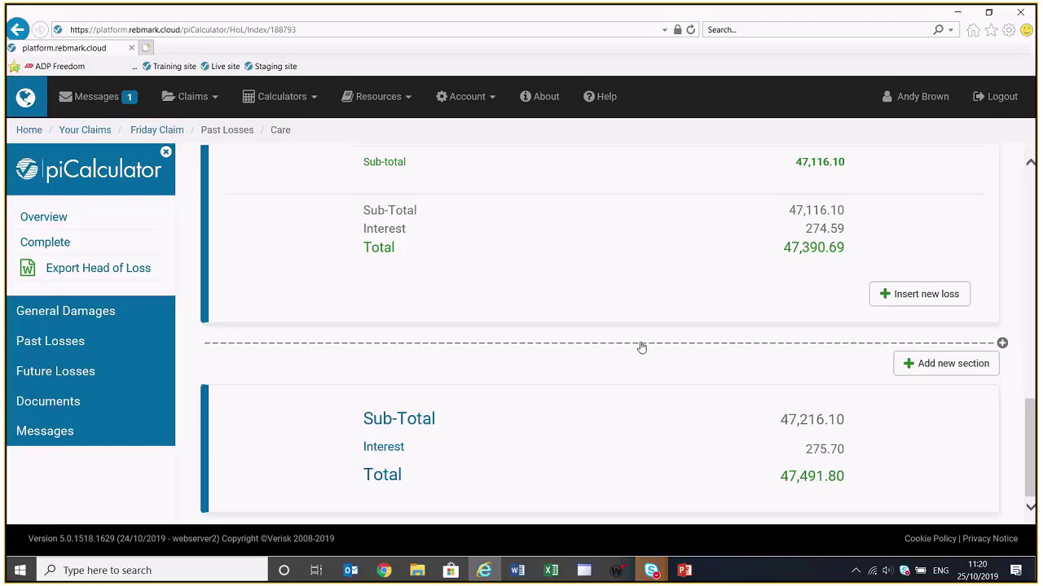
pyautogui.scroll(5, 625, 349)
pyautogui.scroll(4, 625, 349)
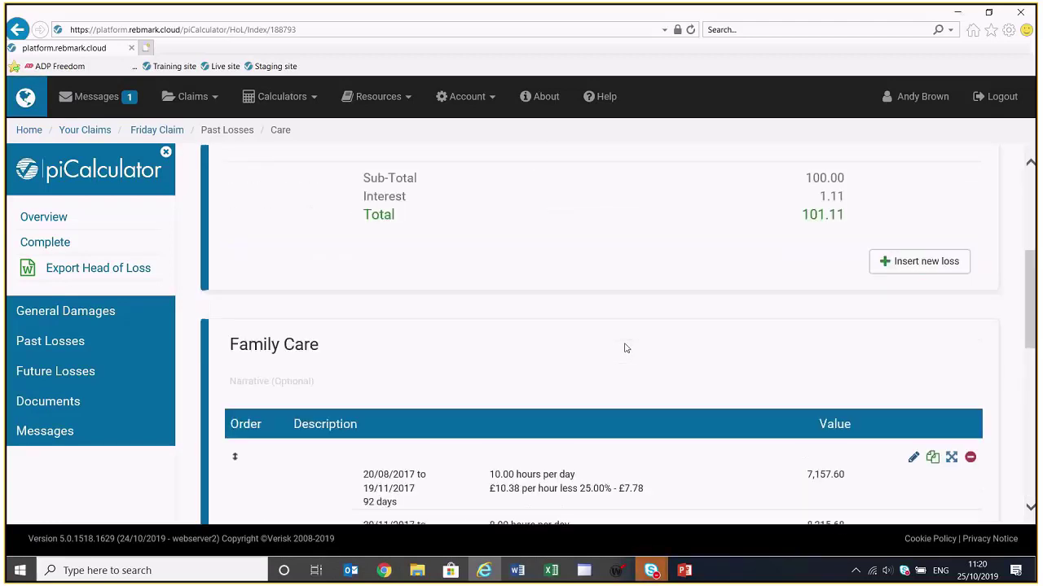
pyautogui.scroll(2, 331, 283)
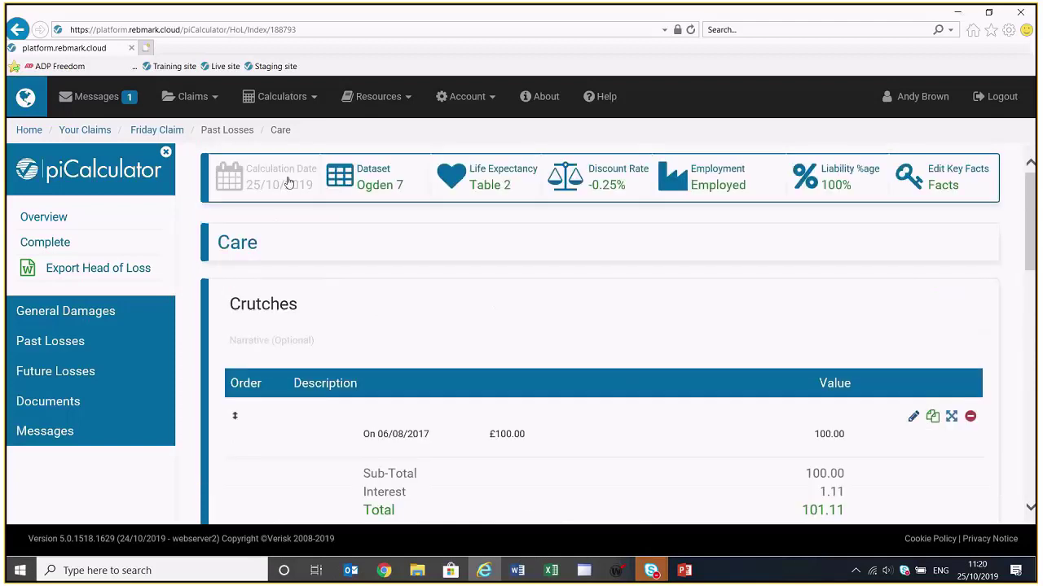
# Change the calculation date to 25/10/2020, bringing the Family Care total to 67,528.07
pyautogui.click(301, 192)
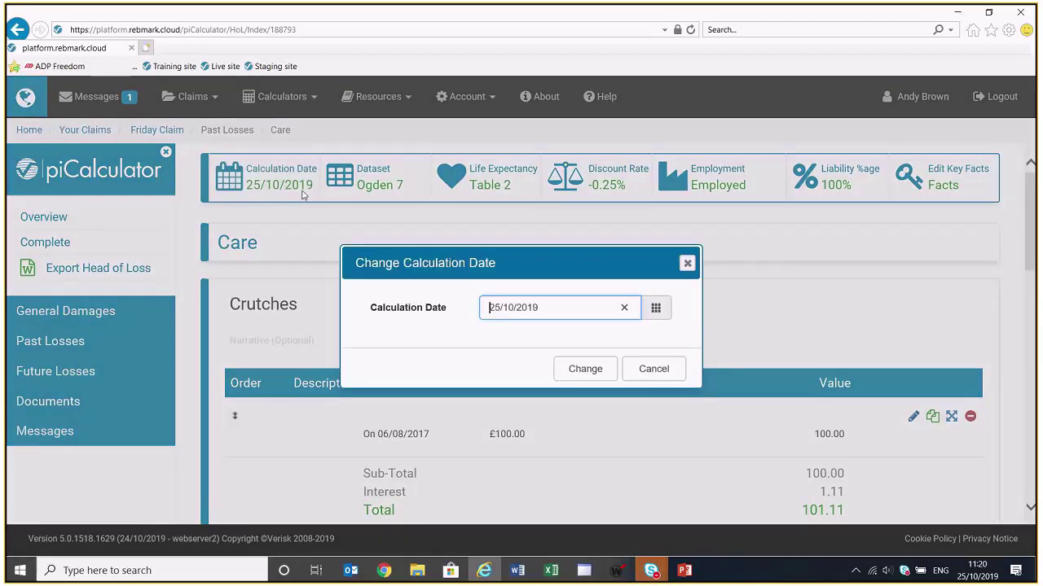
pyautogui.press('BackSpace')
pyautogui.press('BackSpace')
pyautogui.write('20')
pyautogui.click(580, 369)
pyautogui.scroll(-6, 582, 371)
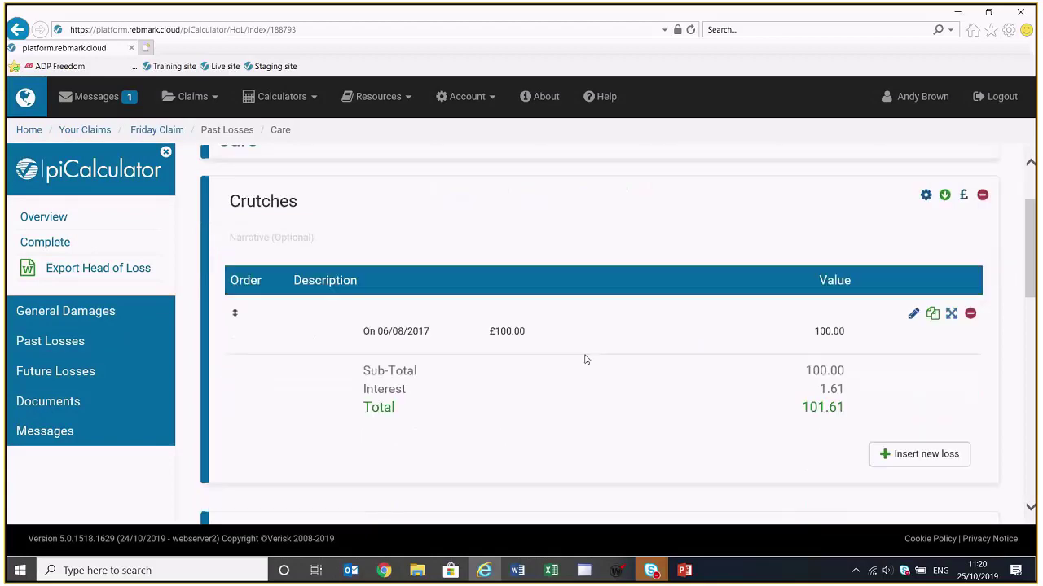
pyautogui.scroll(-2, 584, 358)
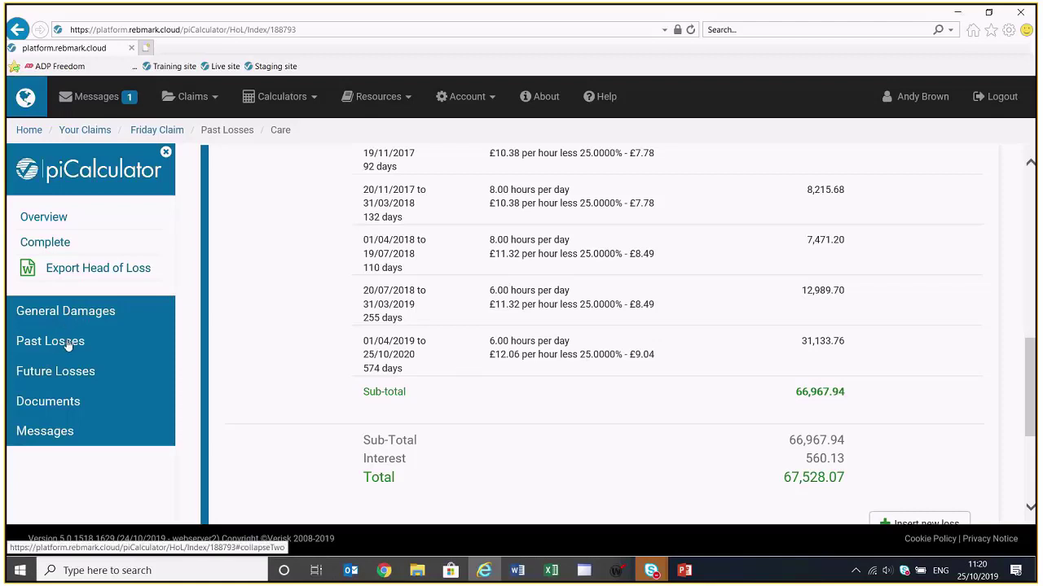
# Create a 'Future loss of earnings' future loss head and open a blank new loss in it
pyautogui.click(57, 371)
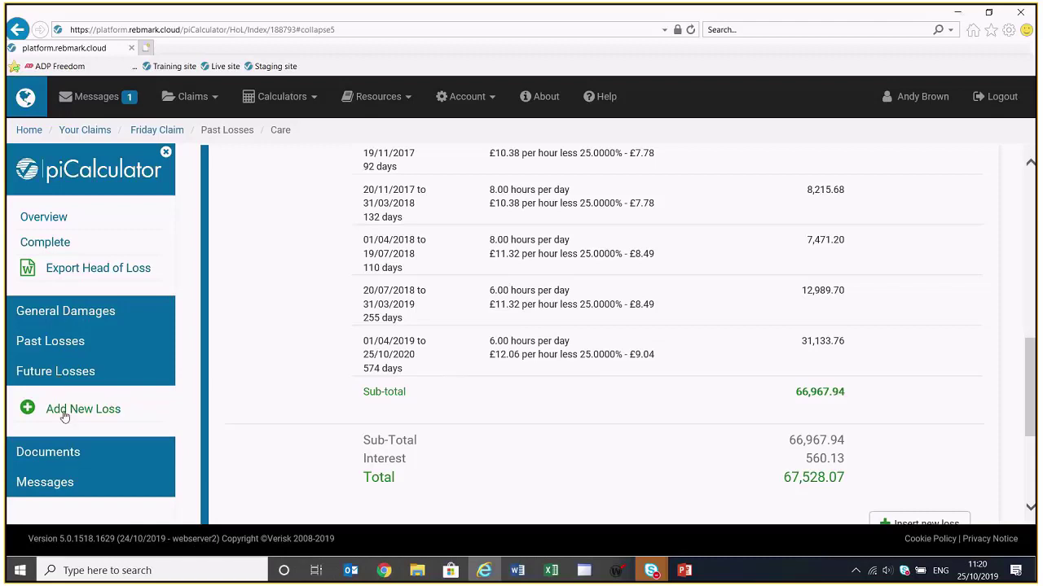
pyautogui.click(60, 409)
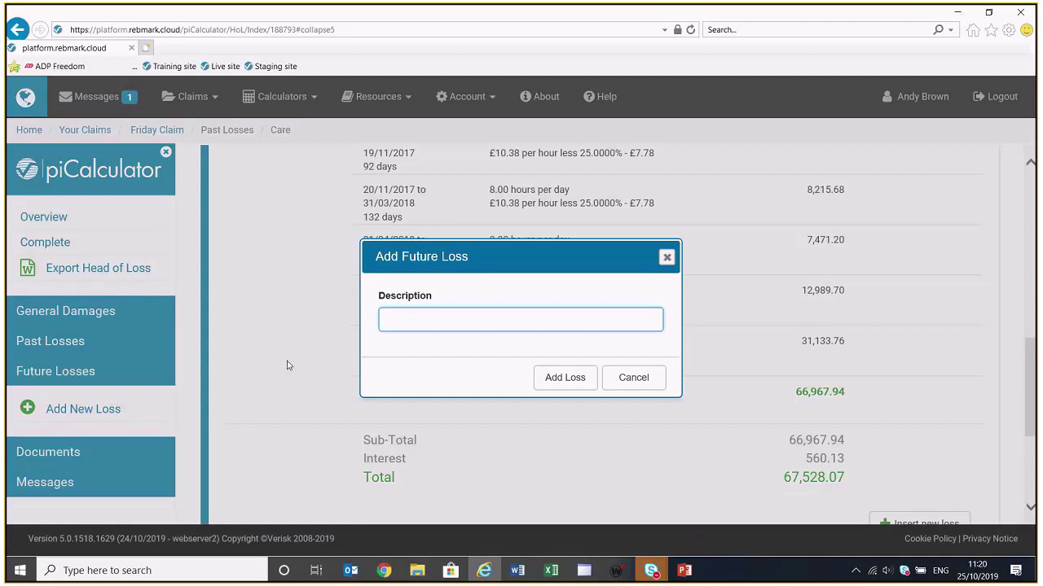
pyautogui.write('Future loss of earnings')
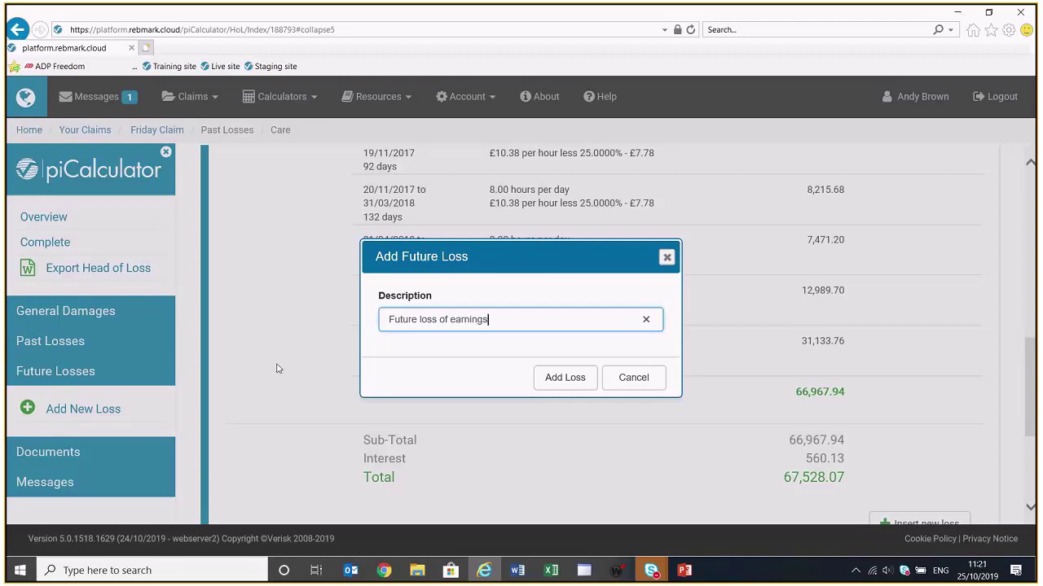
pyautogui.click(561, 380)
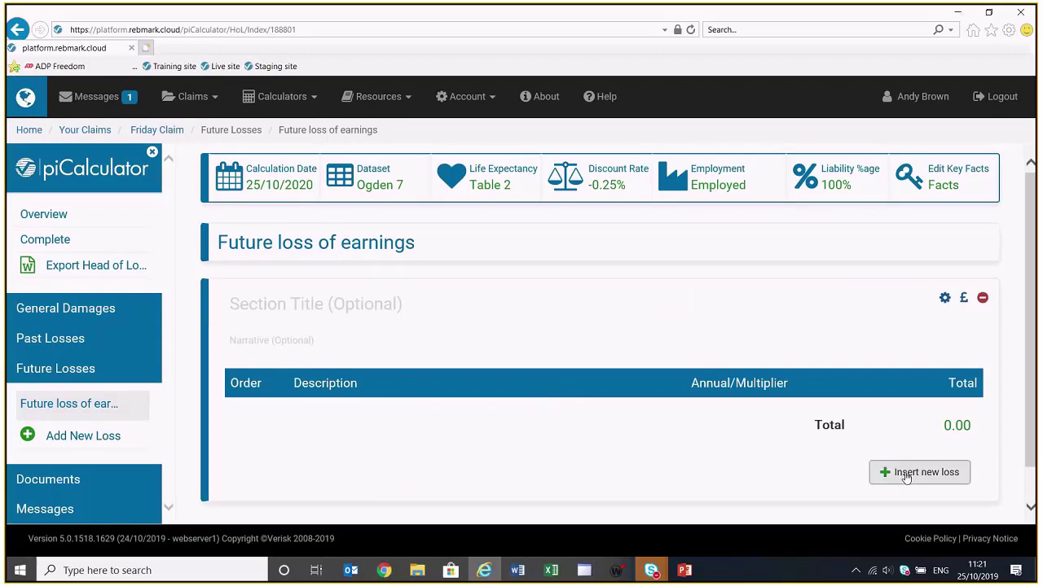
pyautogui.click(902, 477)
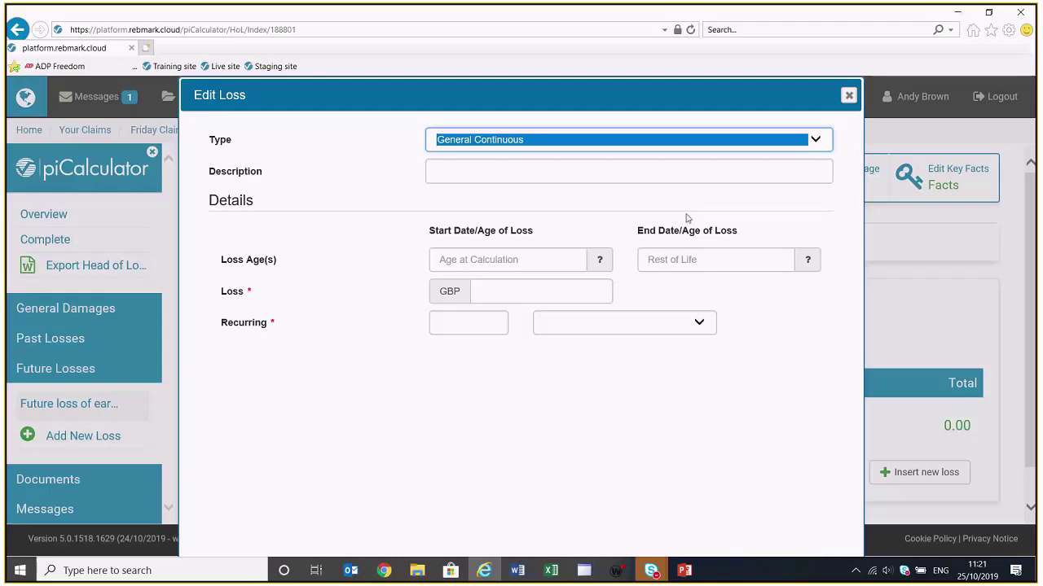
pyautogui.click(817, 139)
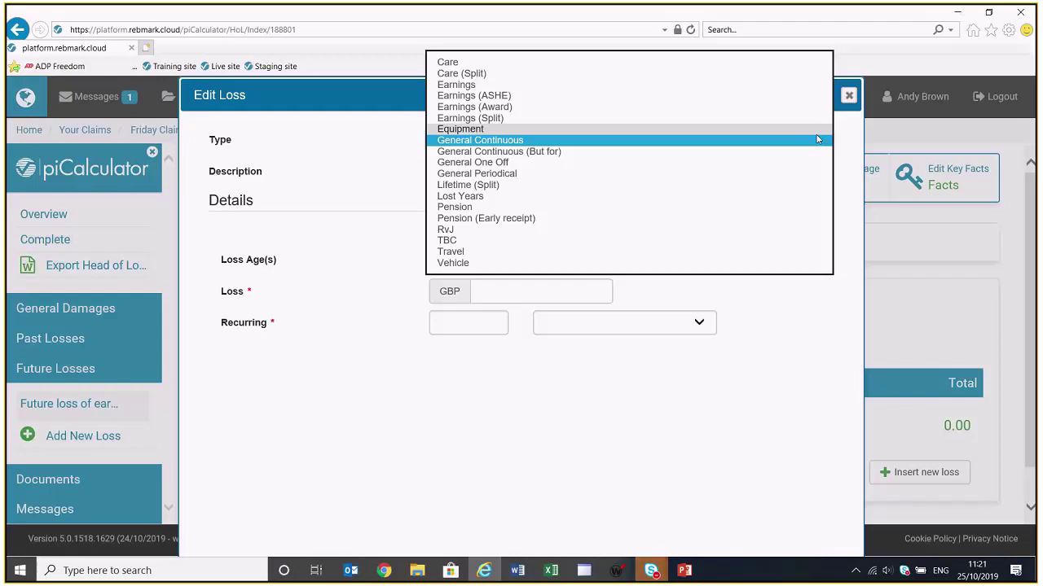
# Choose Earnings (Split) as the loss type, revealing Net earnings and three period rows
pyautogui.click(608, 119)
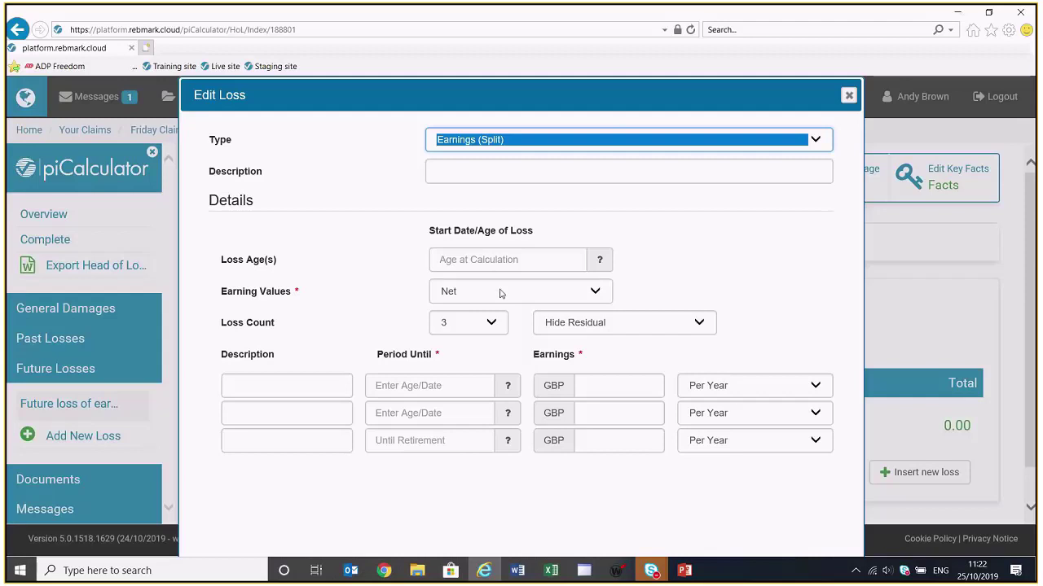
pyautogui.click(500, 293)
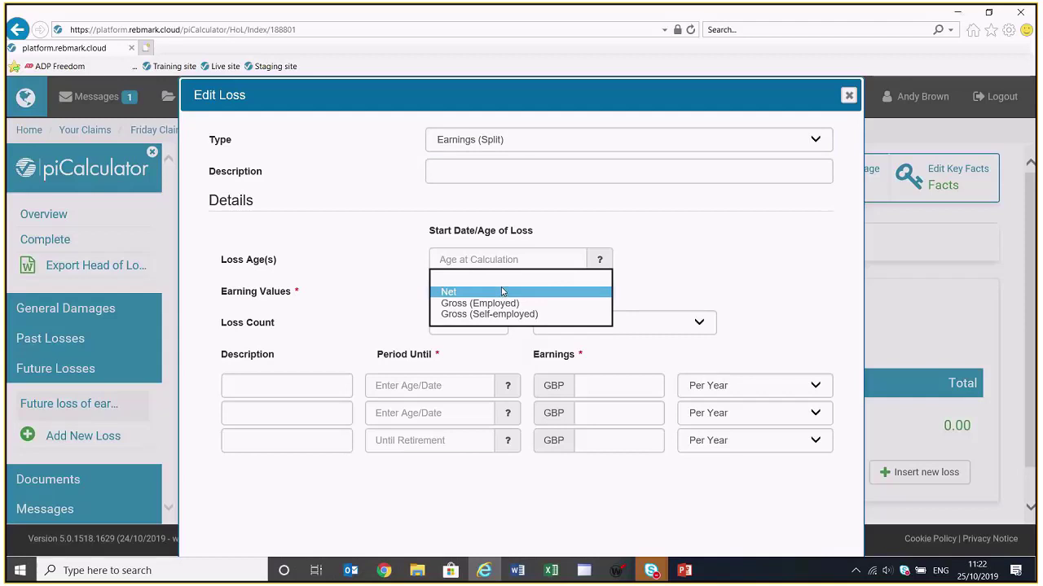
# Keep Net earnings with a loss count of 3 and switch the dropdown to Show Residual
pyautogui.click(502, 292)
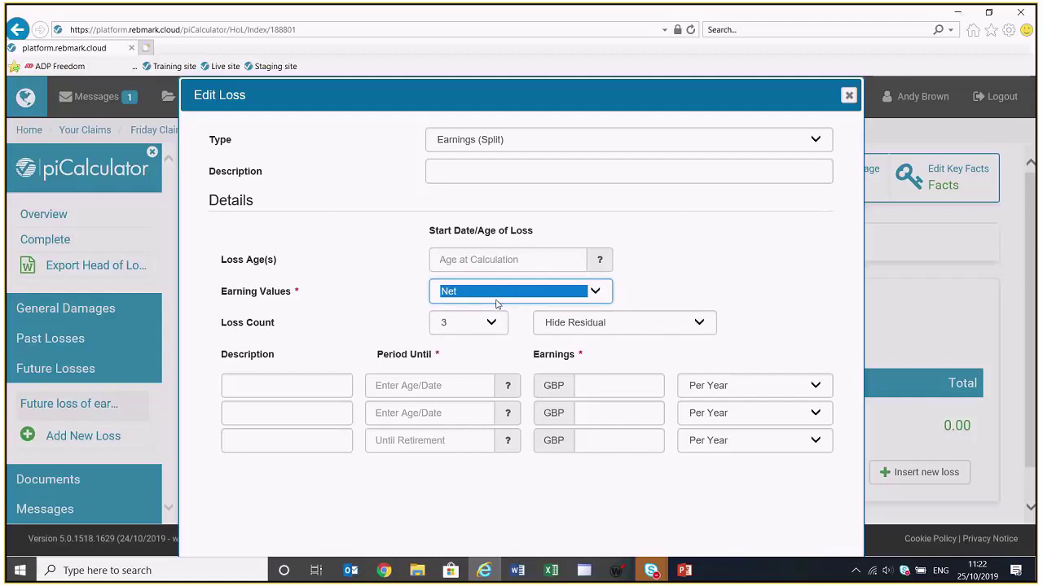
pyautogui.click(491, 323)
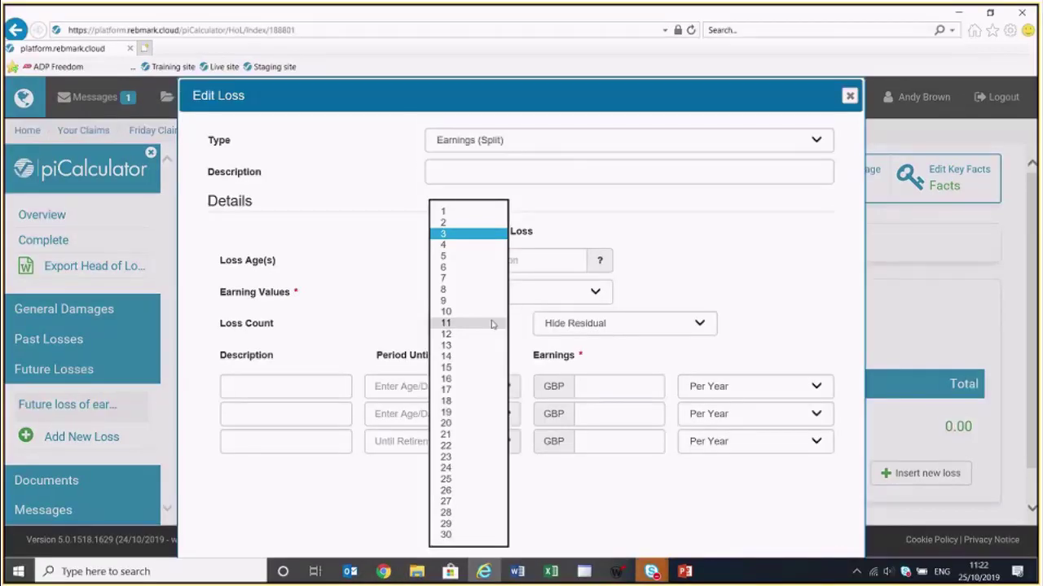
pyautogui.click(469, 234)
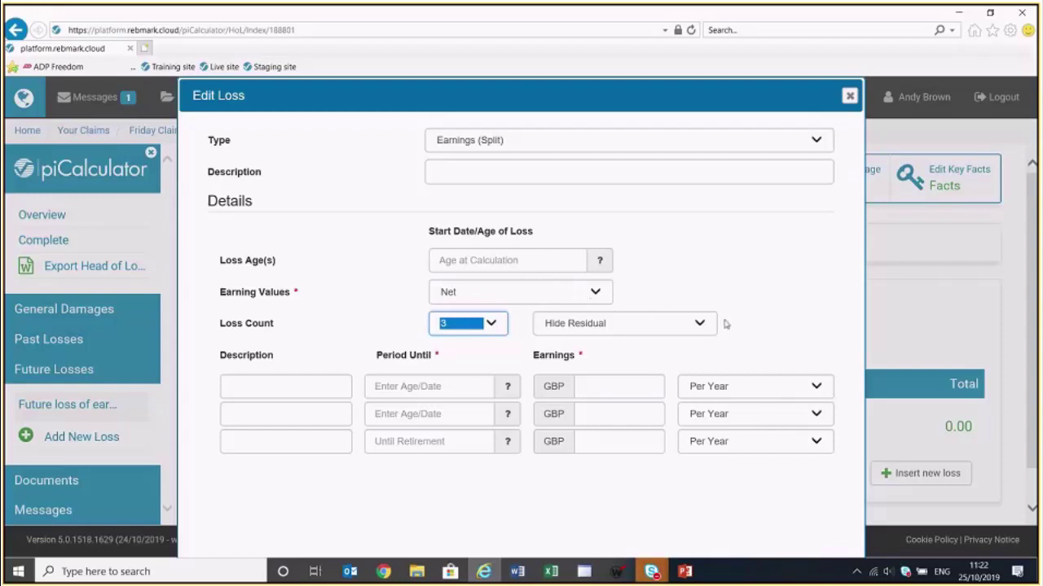
pyautogui.click(699, 323)
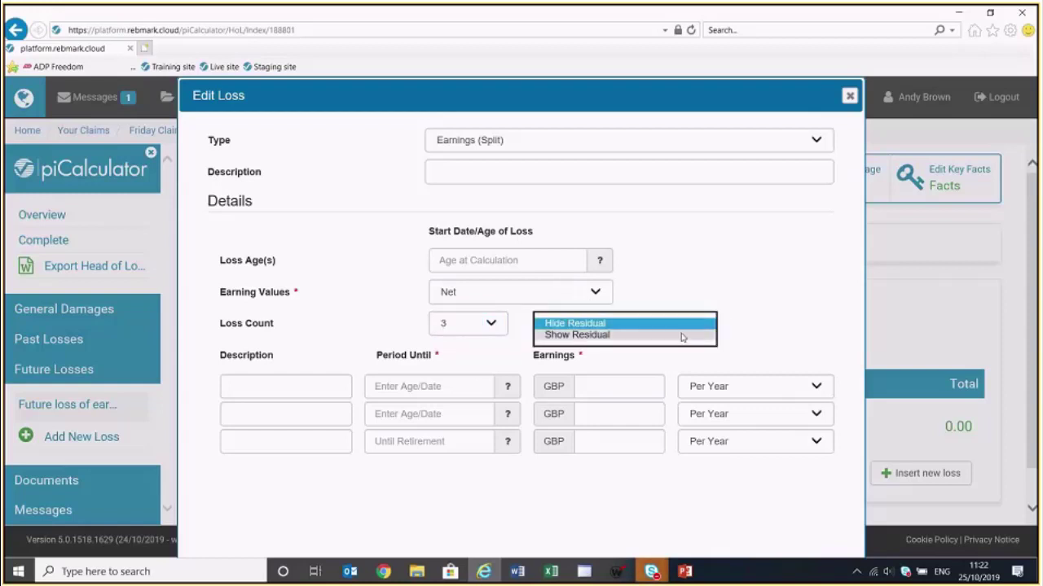
pyautogui.click(682, 335)
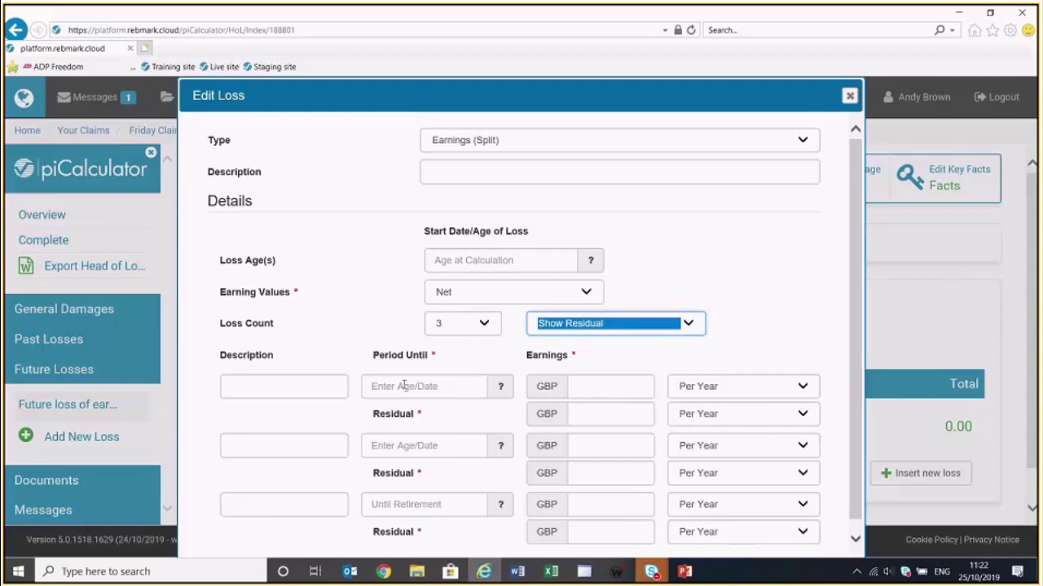
pyautogui.click(304, 391)
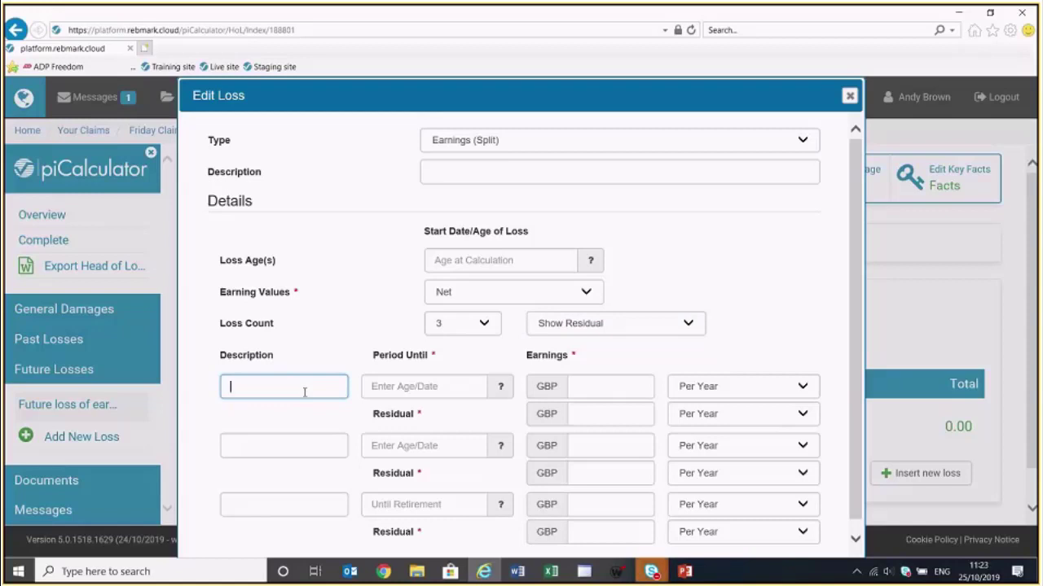
# Fill the first period as 'Current job' until age 45, earning 20000 with 10000 residual
pyautogui.write('Current job')
pyautogui.click(400, 390)
pyautogui.write('45')
pyautogui.click(603, 388)
pyautogui.write('2000')
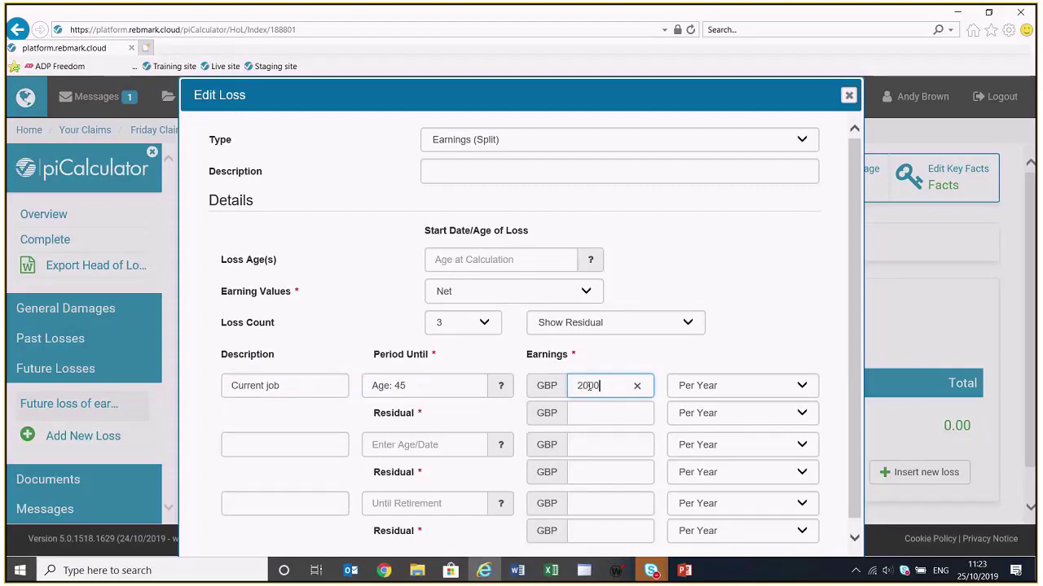
pyautogui.write('0')
pyautogui.click(622, 410)
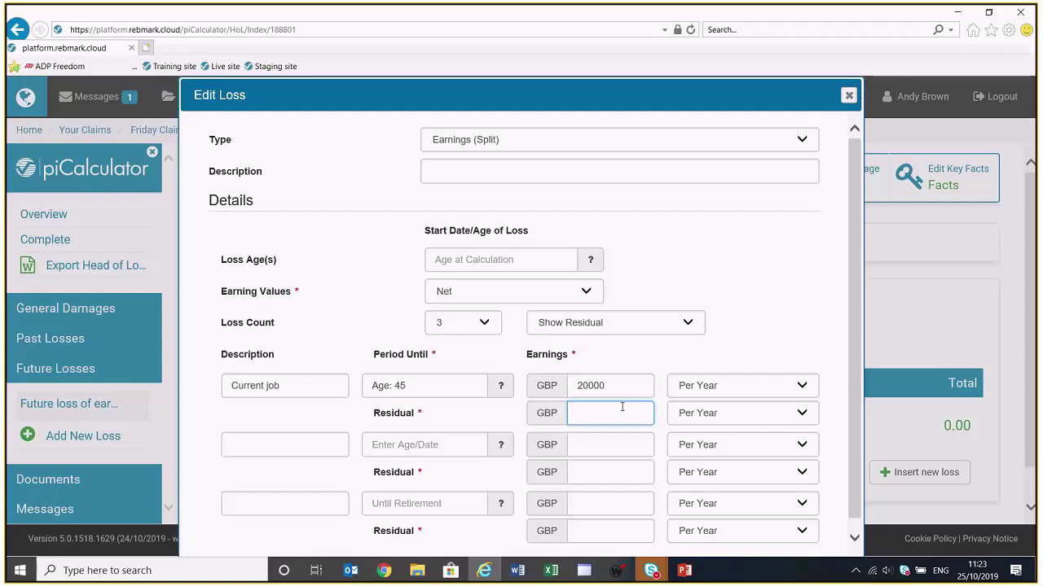
pyautogui.write('10000')
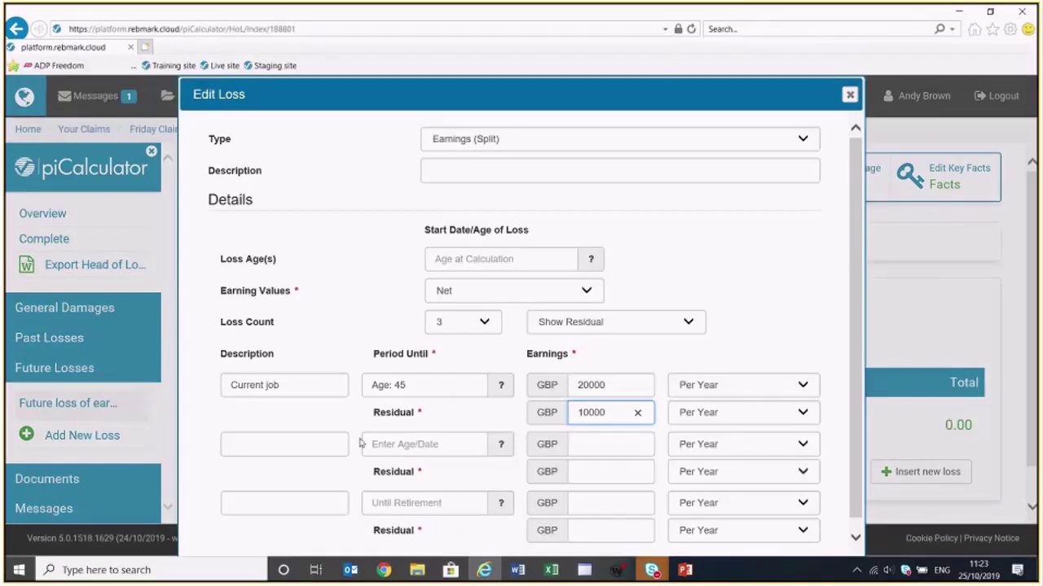
# Fill the second period as 'Promotion 1' until age 50, earning 24000 with 10000 residual
pyautogui.click(307, 447)
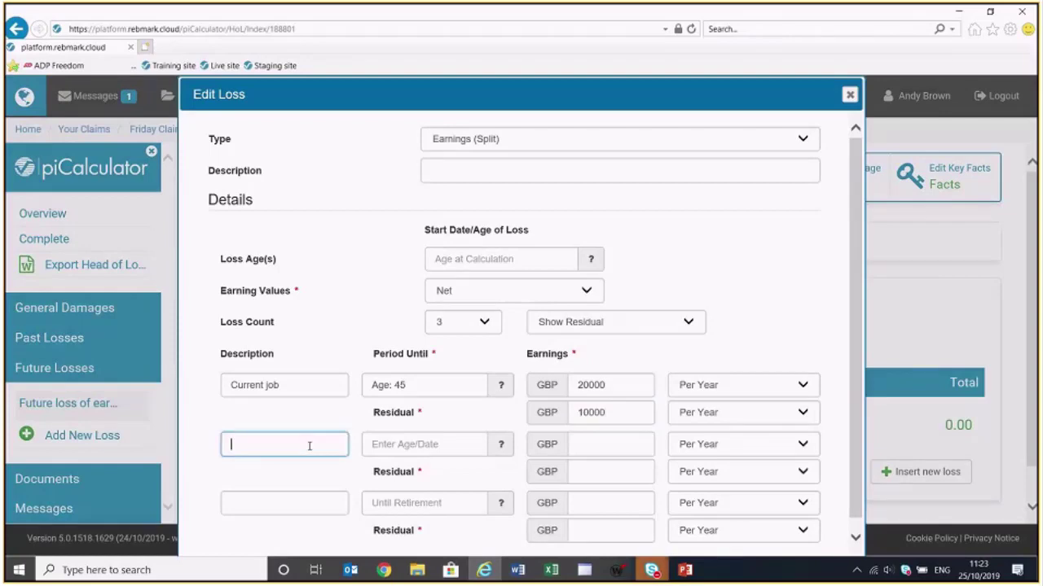
pyautogui.write('Promotion 1')
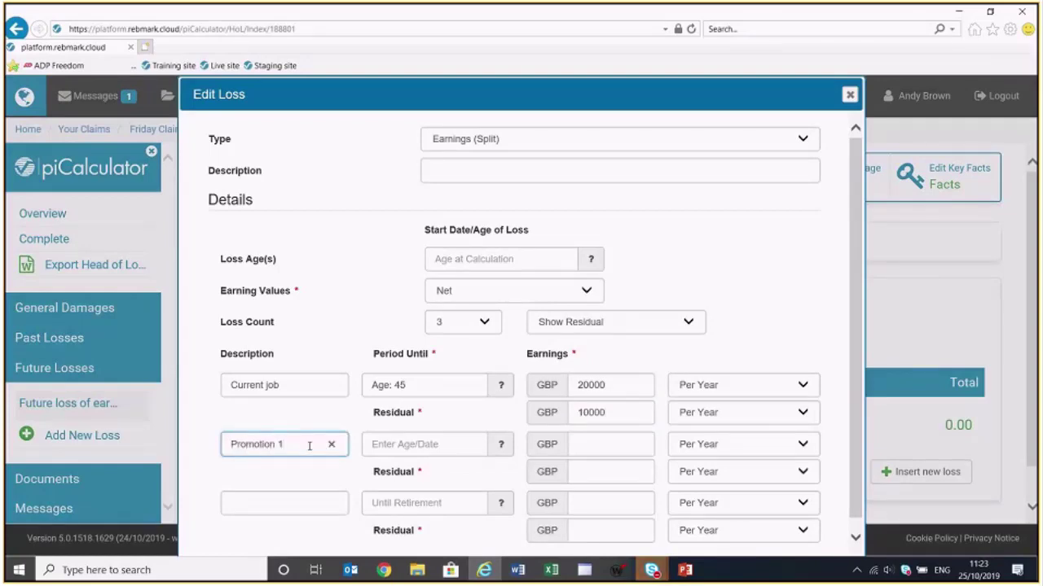
pyautogui.click(418, 445)
pyautogui.write('50')
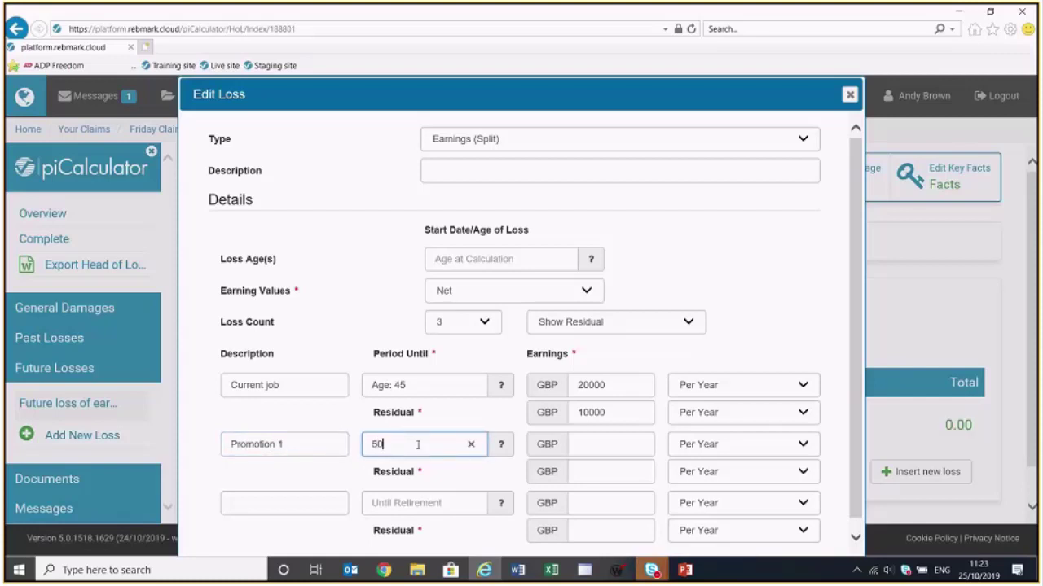
pyautogui.click(583, 444)
pyautogui.write('24000')
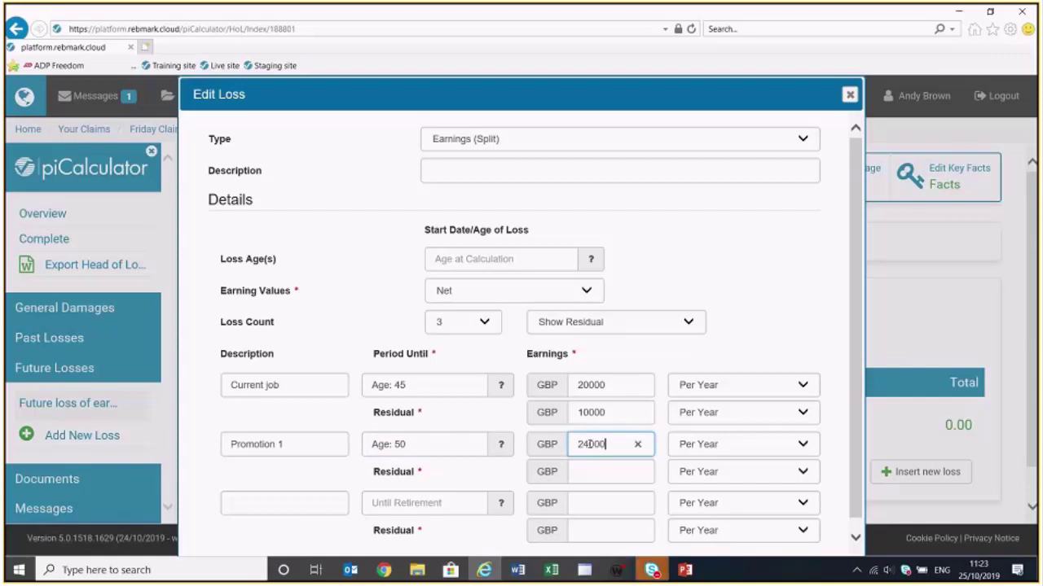
pyautogui.click(590, 472)
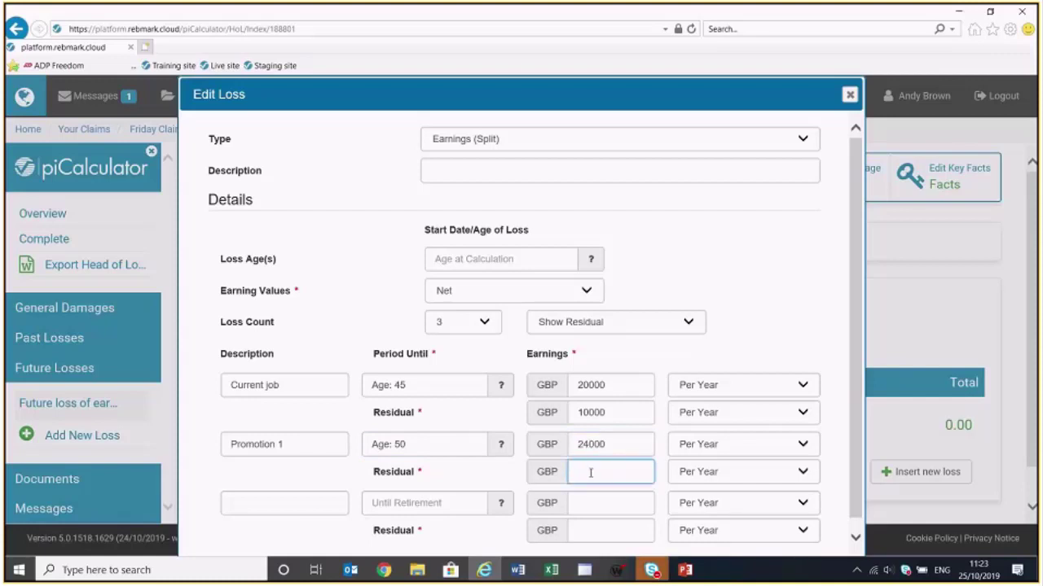
pyautogui.write('10000')
# Fill the third period as 'Promotion 2' earning 28000 with 10000 residual, then save and close
pyautogui.click(308, 499)
pyautogui.write('Pr')
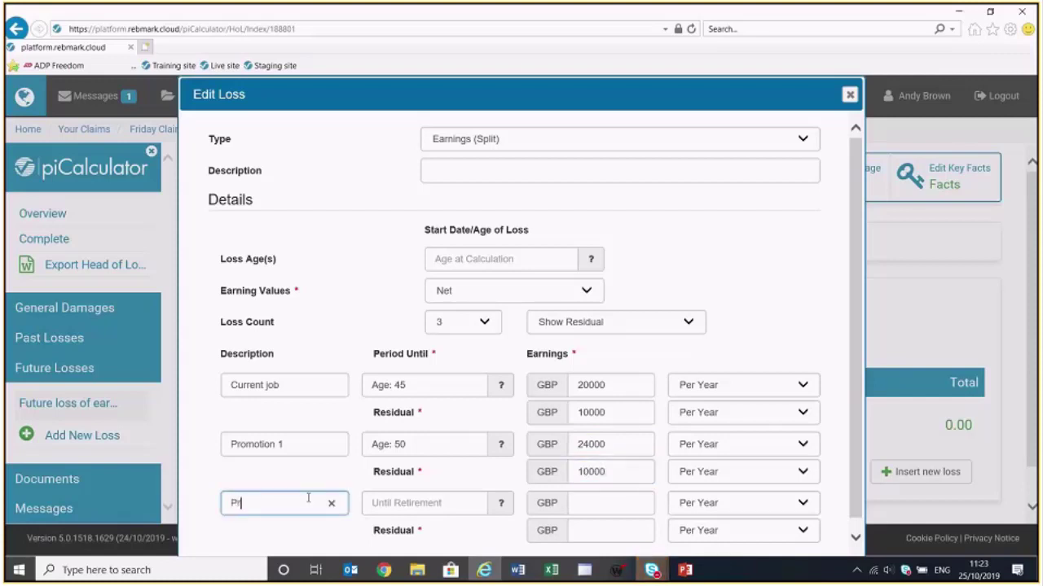
pyautogui.write('omotion 2')
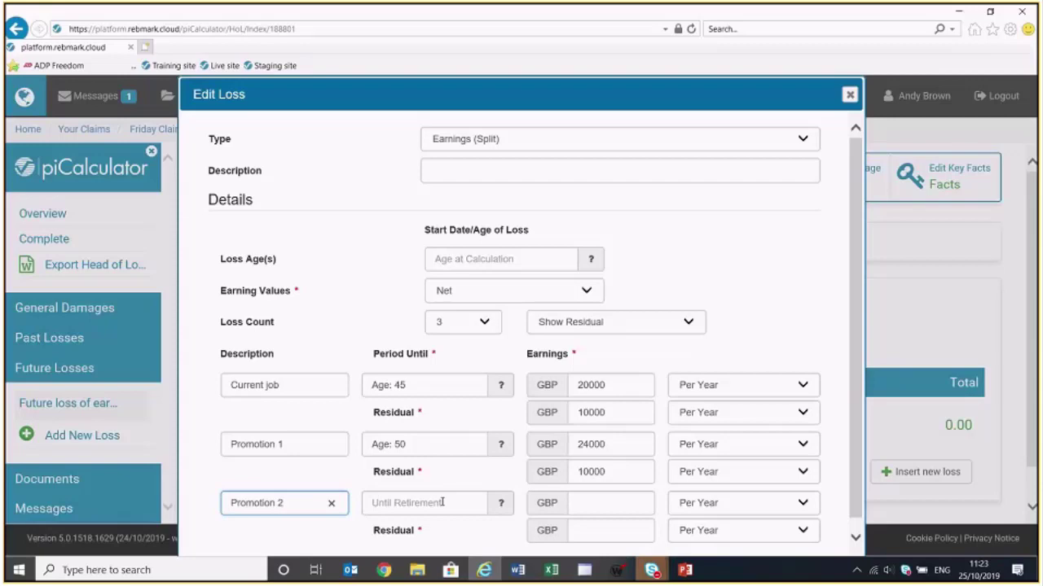
pyautogui.click(602, 499)
pyautogui.write('28000')
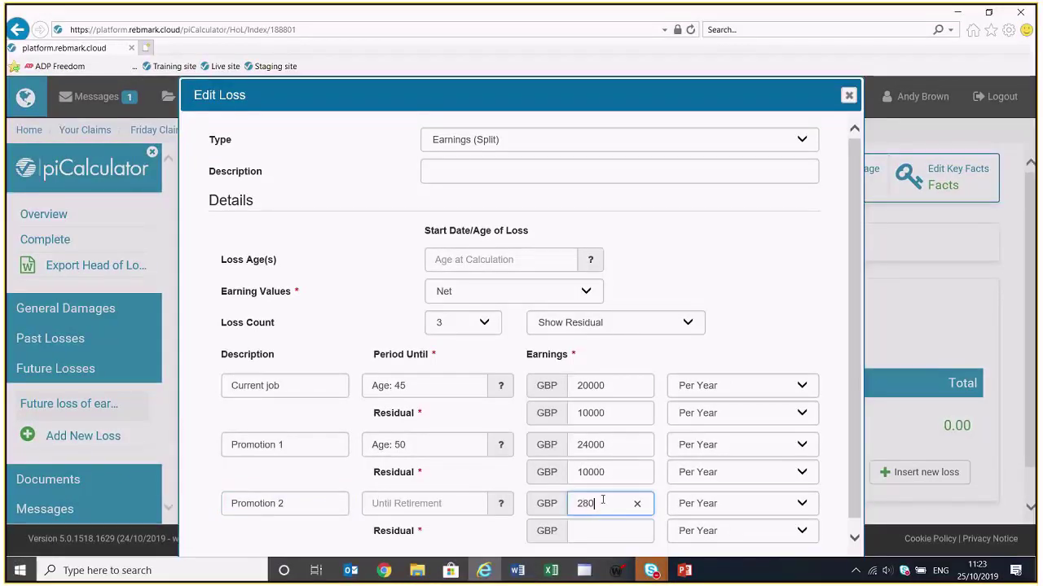
pyautogui.click(598, 528)
pyautogui.write('10000')
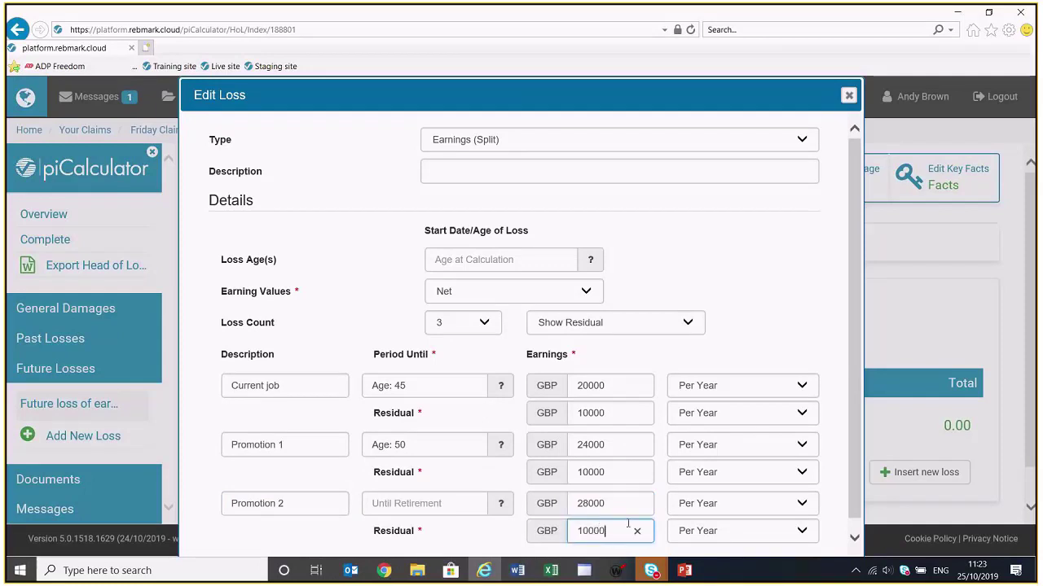
pyautogui.scroll(-2, 635, 525)
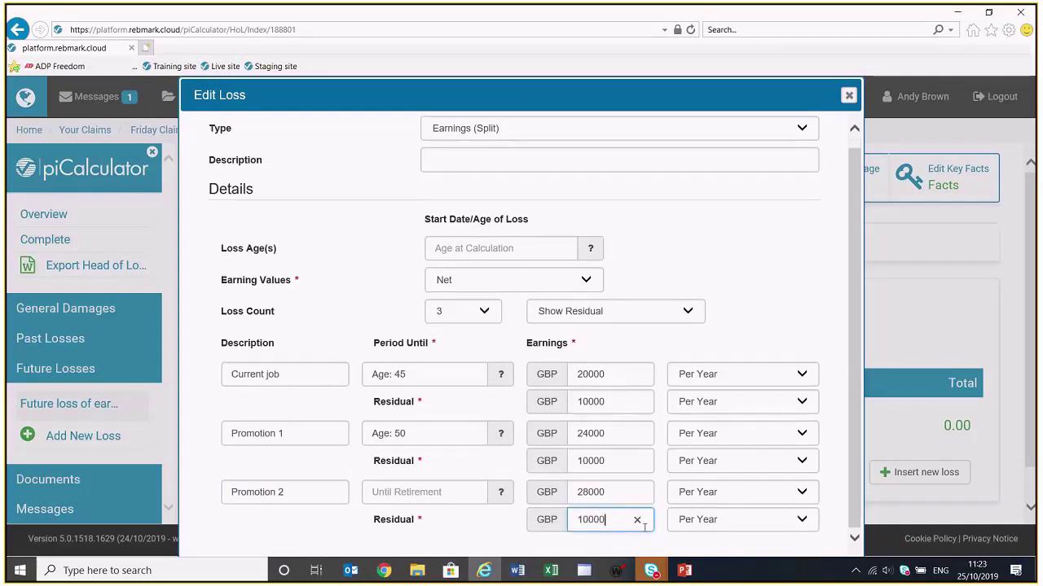
pyautogui.click(661, 543)
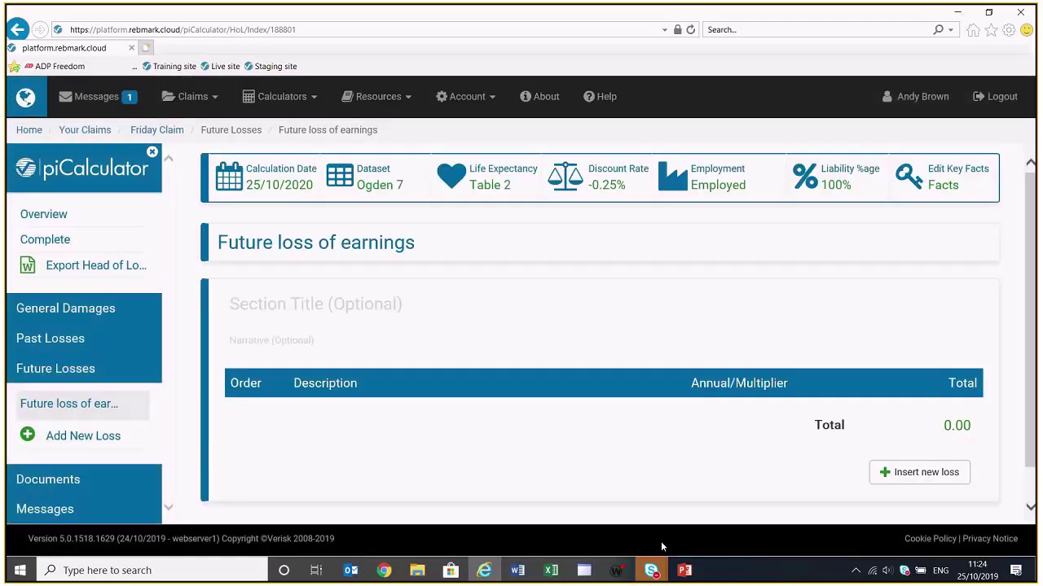
pyautogui.scroll(-3, 664, 492)
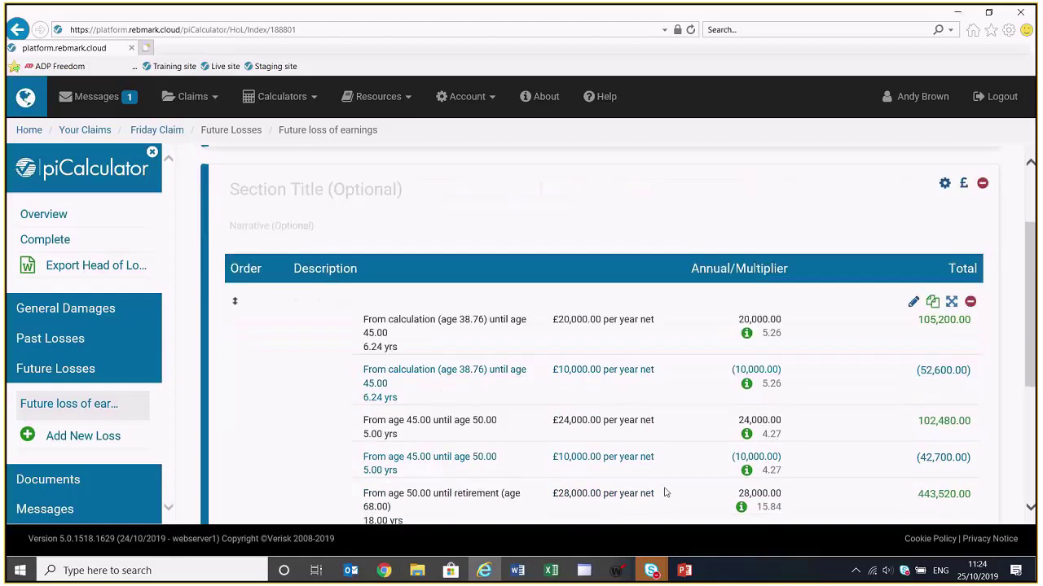
pyautogui.scroll(-6, 665, 490)
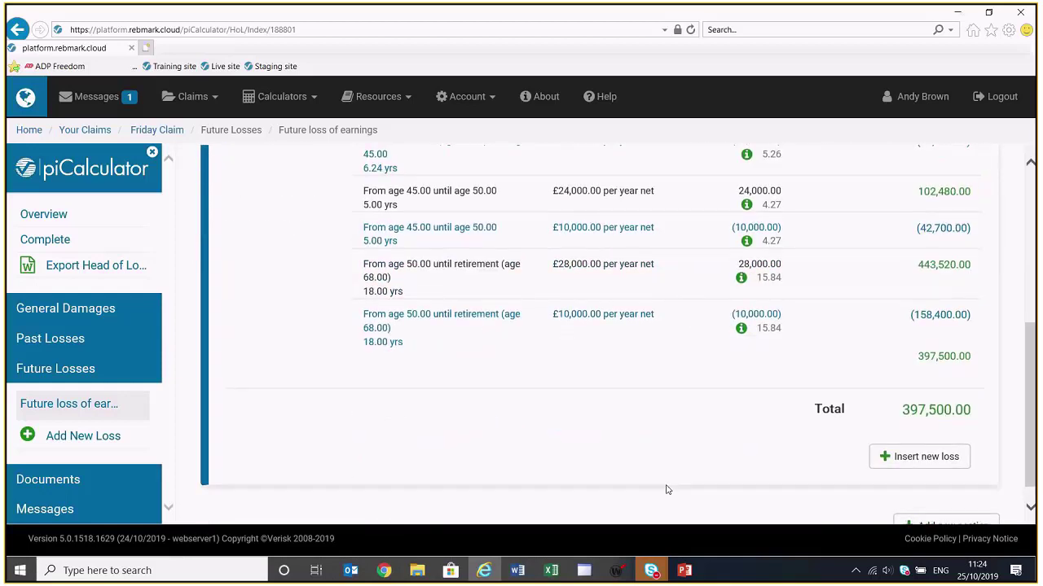
pyautogui.scroll(2, 666, 489)
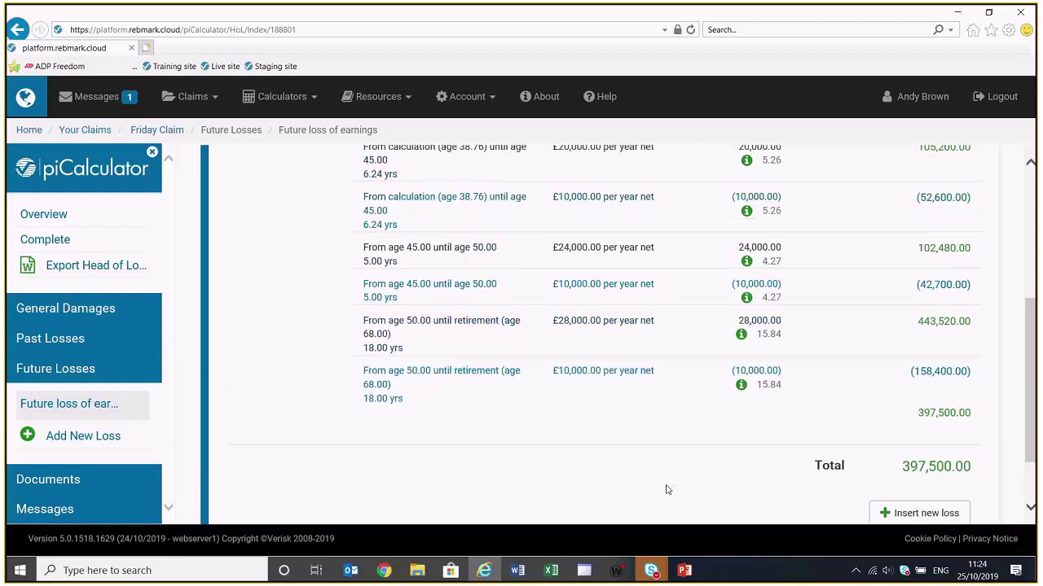
pyautogui.scroll(4, 665, 490)
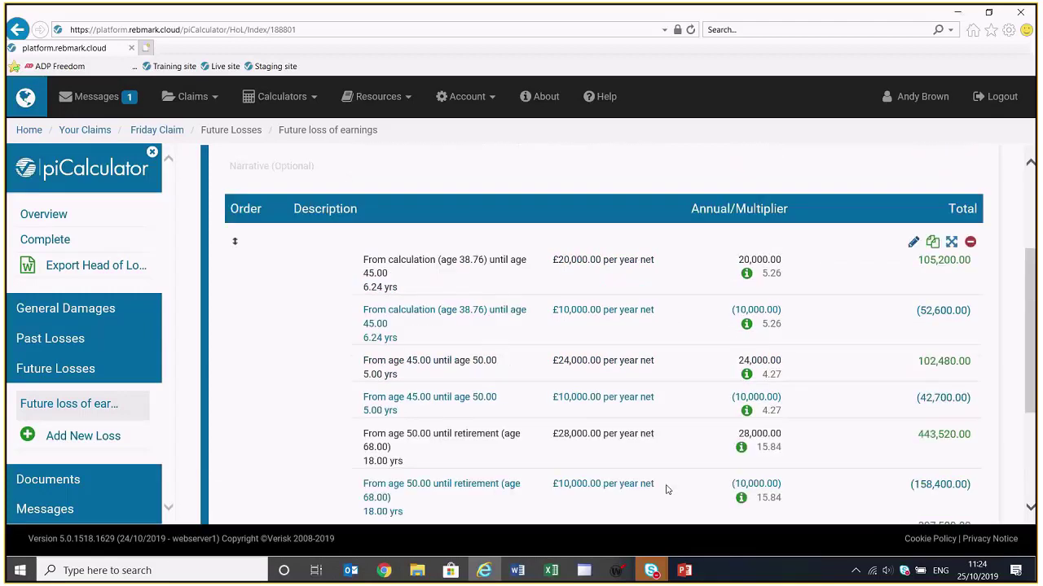
pyautogui.scroll(-2, 666, 490)
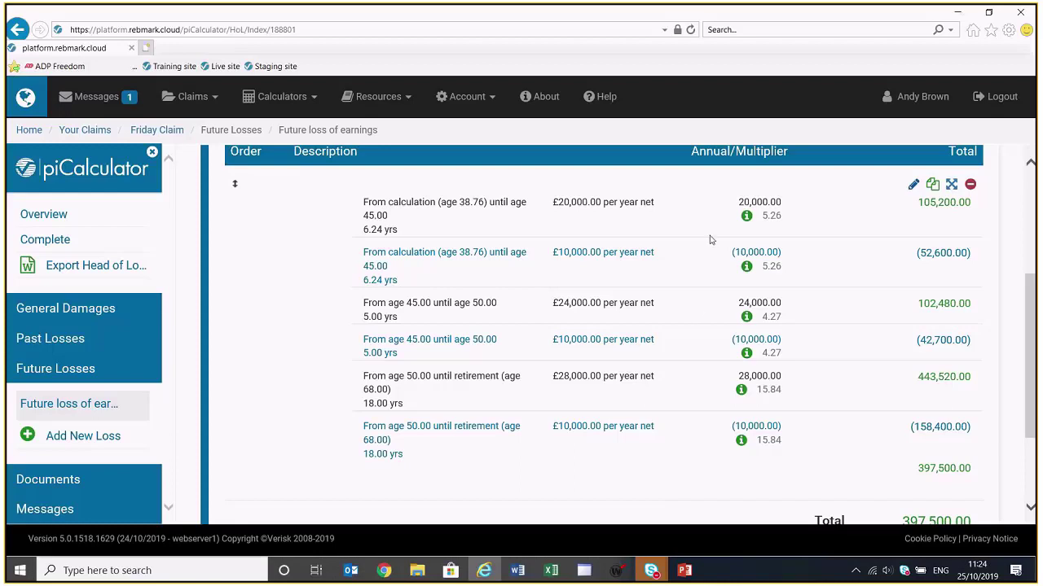
pyautogui.scroll(4, 746, 232)
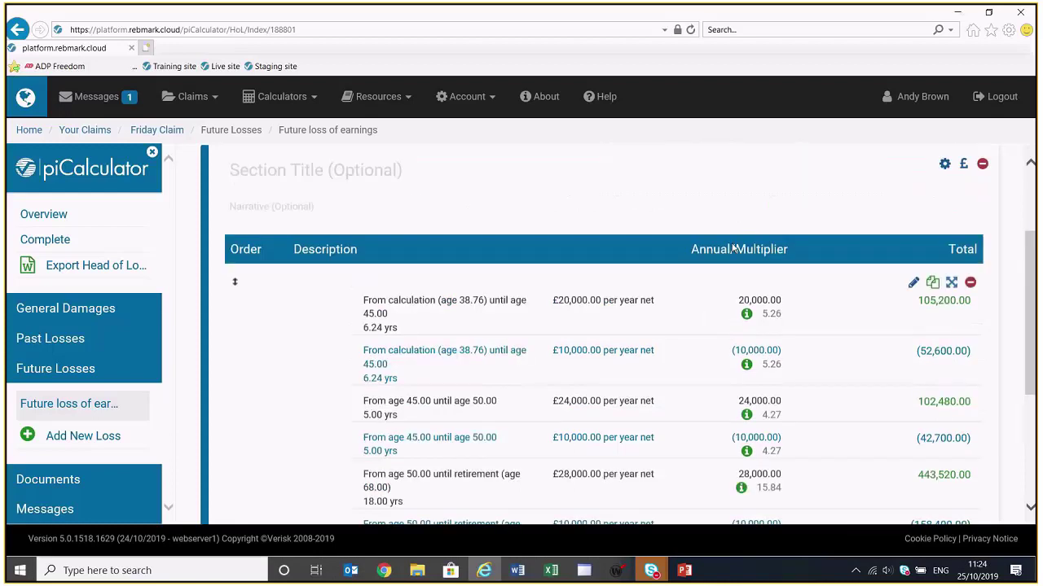
pyautogui.moveTo(742, 334)
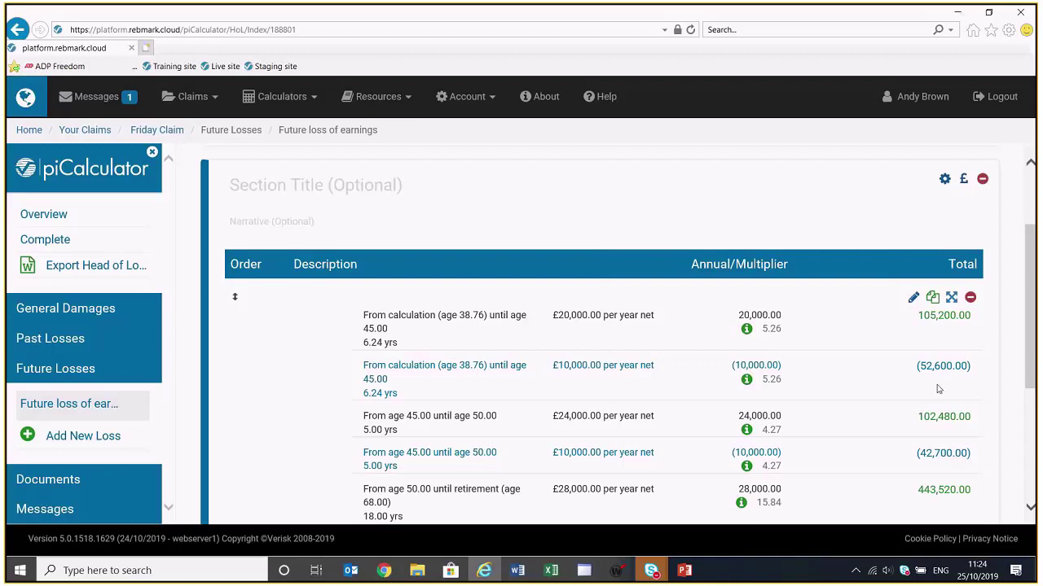
pyautogui.scroll(-3, 916, 401)
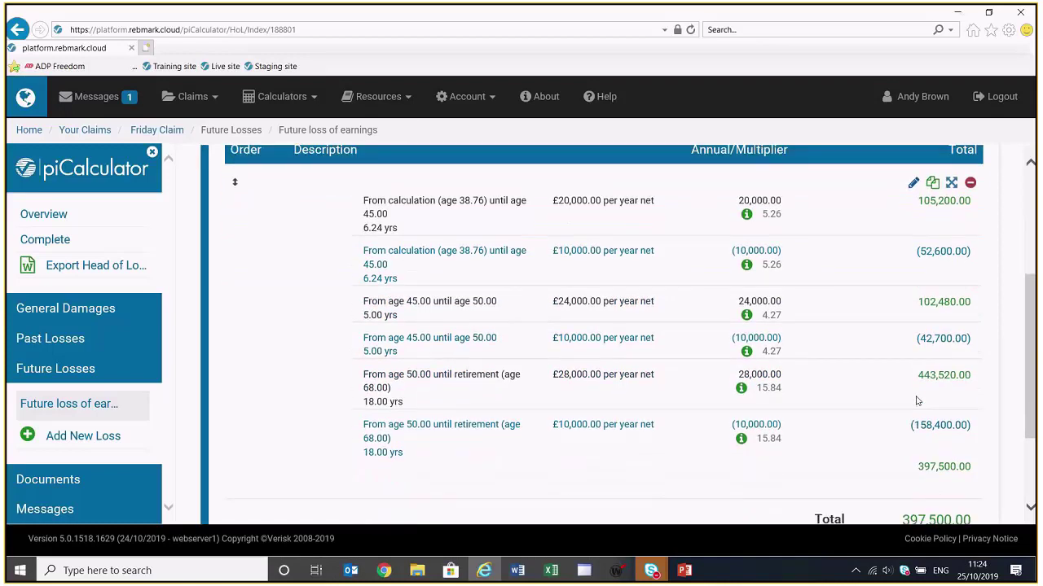
pyautogui.scroll(-1, 917, 400)
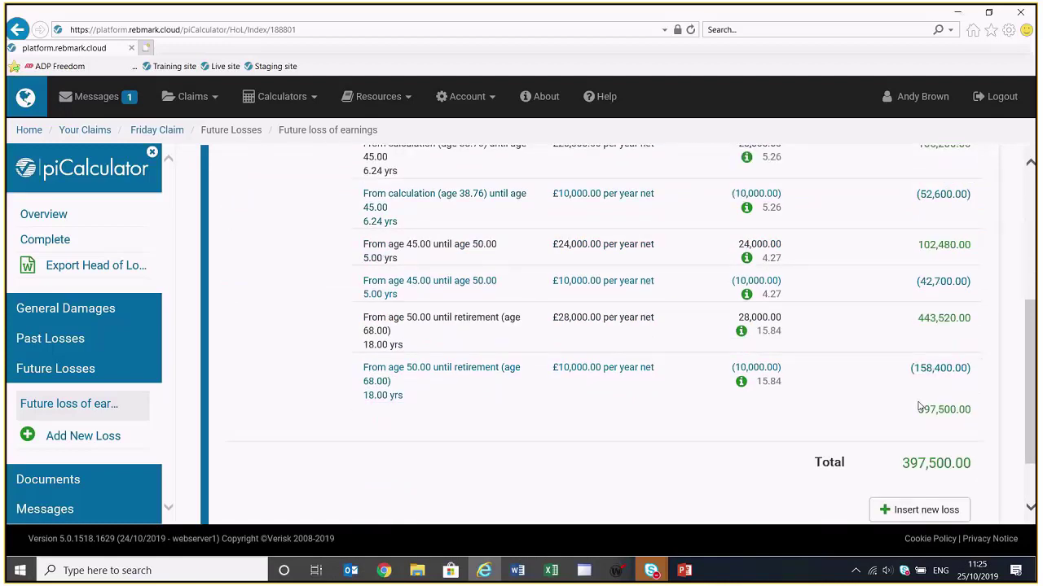
pyautogui.scroll(7, 918, 406)
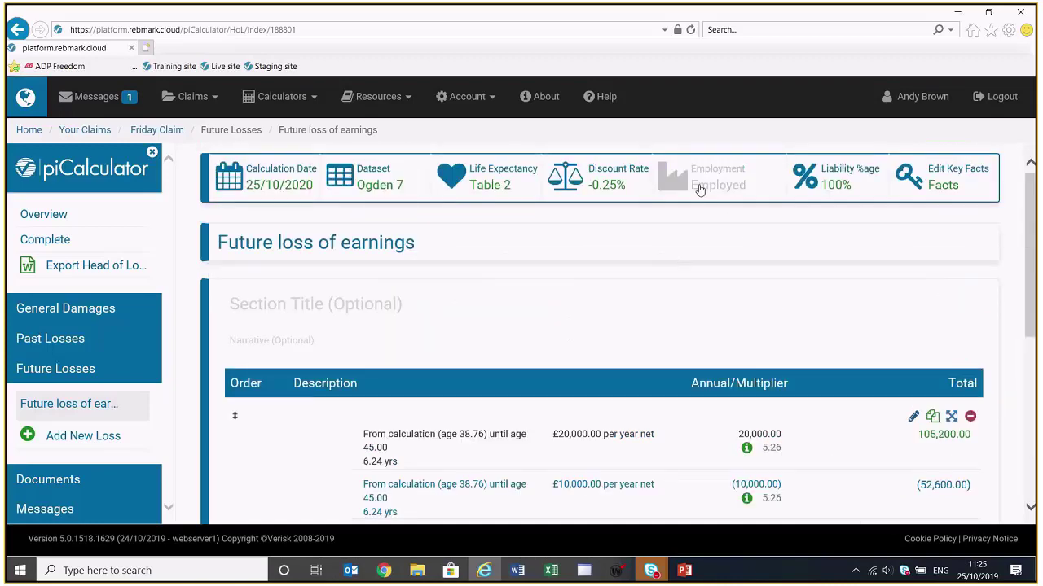
# In employment settings, set after-injury disability to Disabled, dropping the contingency to 0.48
pyautogui.click(698, 189)
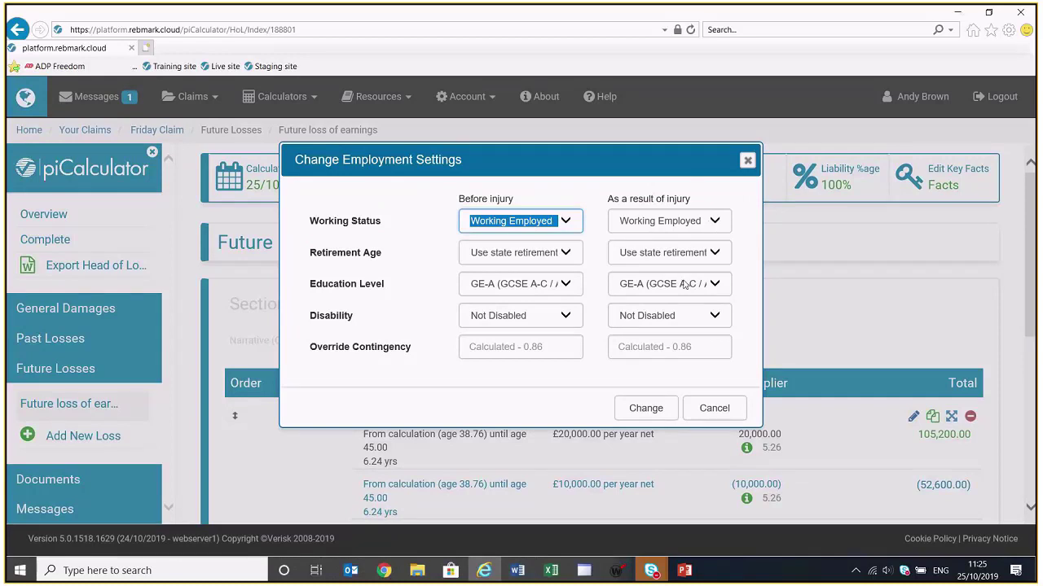
pyautogui.click(692, 319)
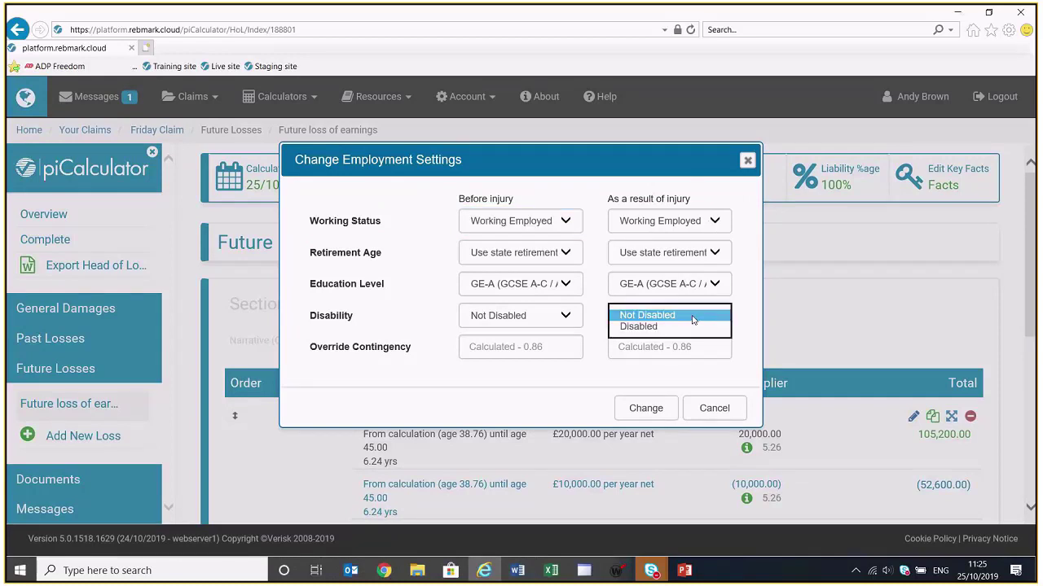
pyautogui.click(684, 327)
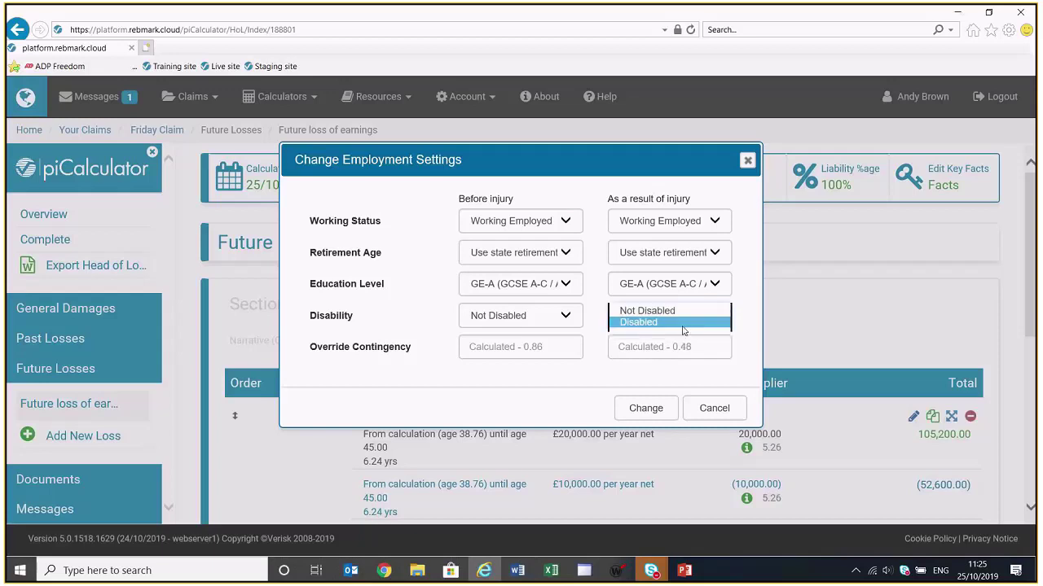
pyautogui.click(683, 324)
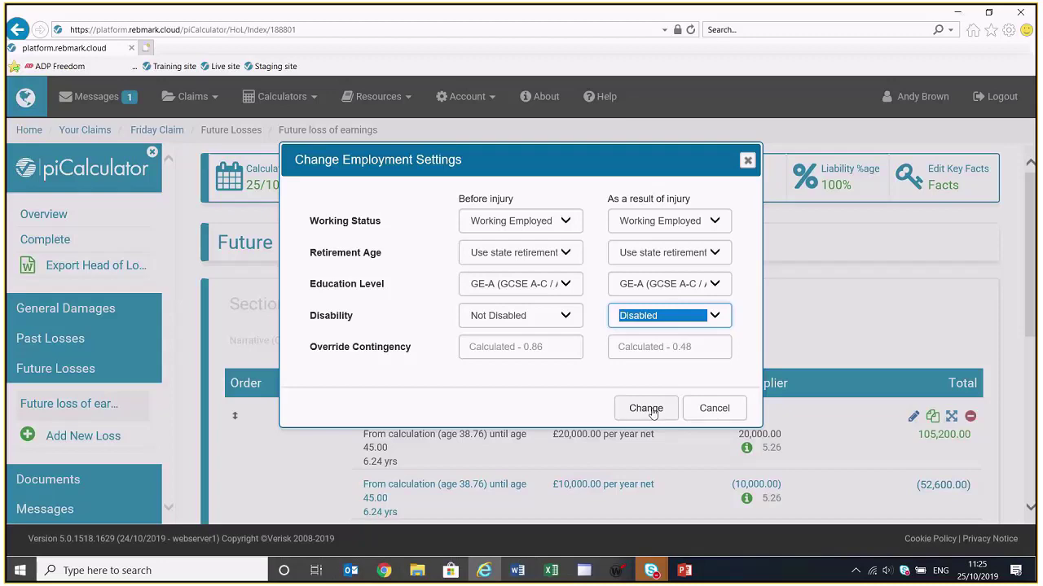
pyautogui.click(650, 411)
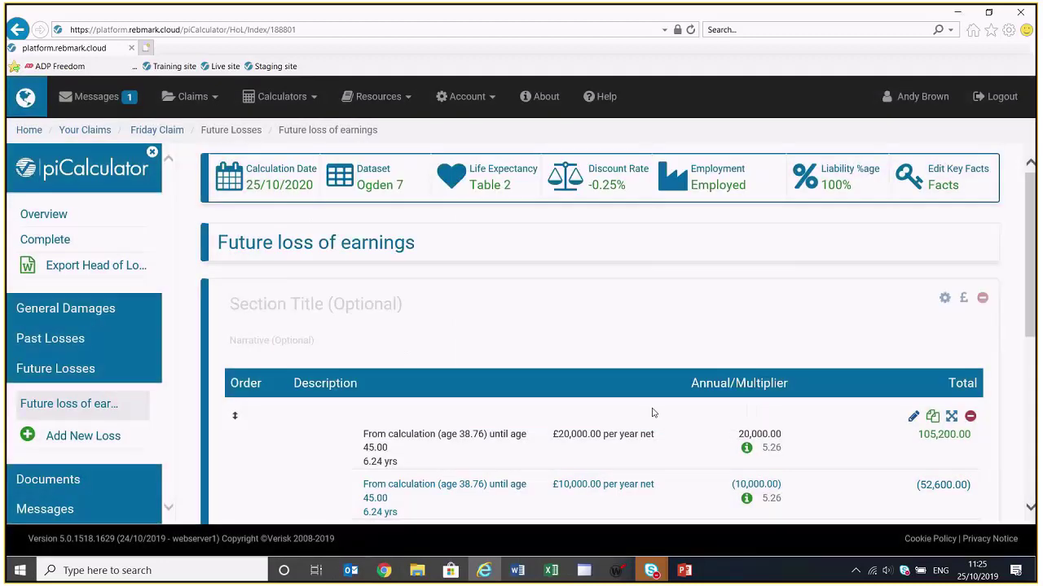
pyautogui.scroll(-5, 651, 413)
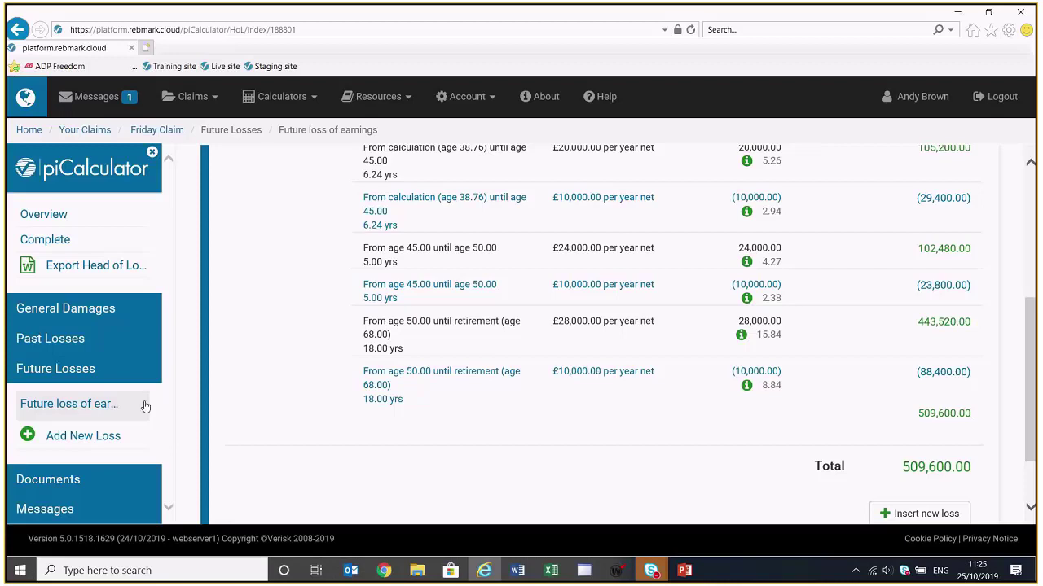
# Choose Add New Loss in the sidebar to begin a new future loss
pyautogui.click(68, 439)
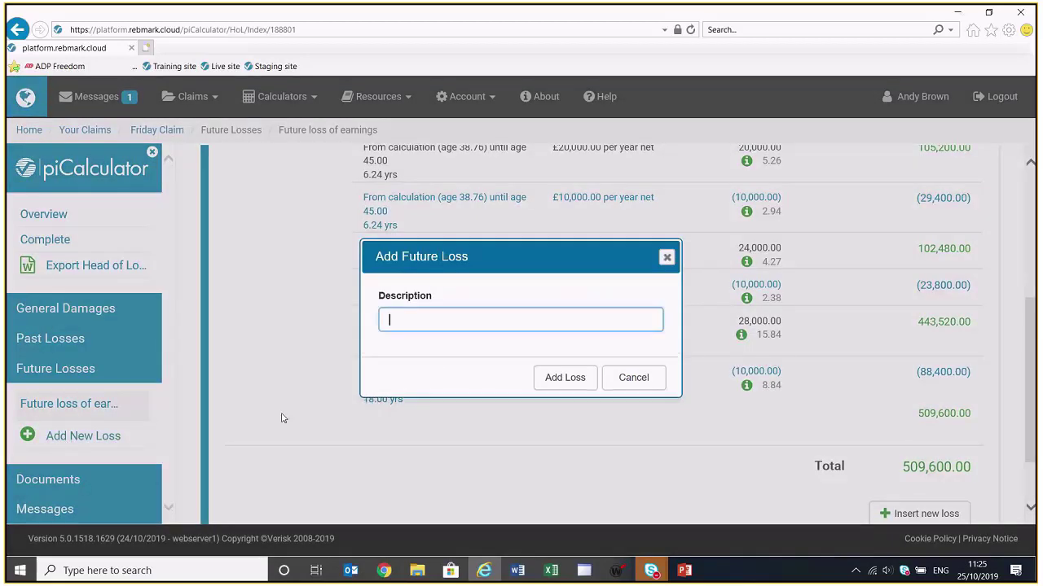
# Create the 'Aids and equipment' loss head and start inserting its first item
pyautogui.write('A')
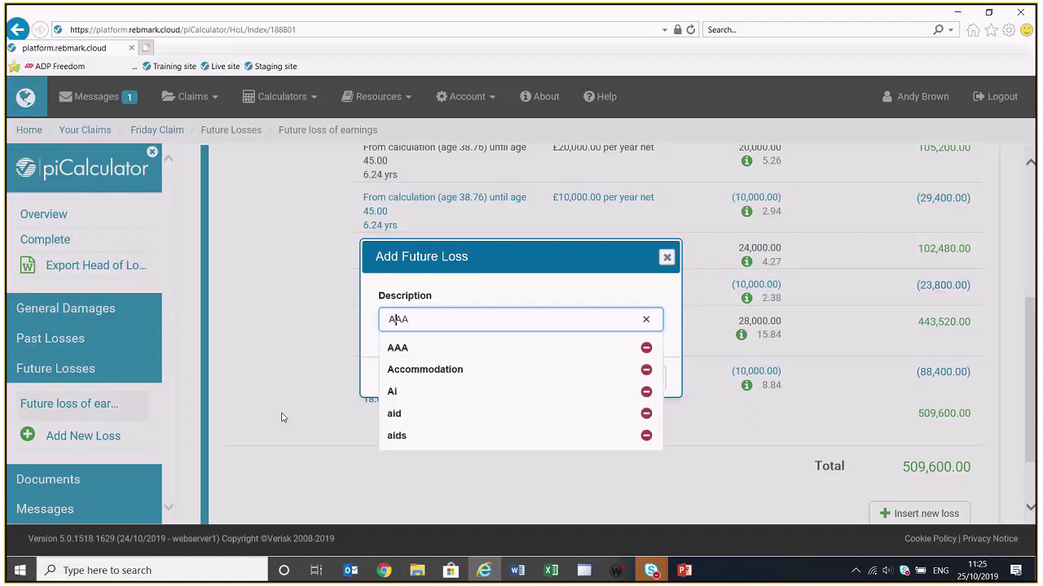
pyautogui.write('ids and')
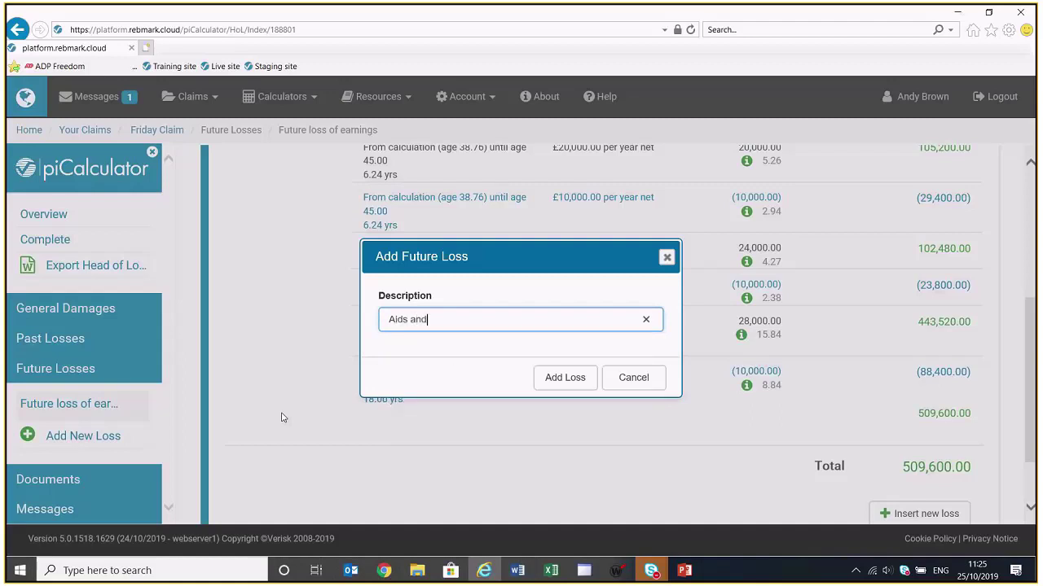
pyautogui.write(' equipment')
pyautogui.click(549, 378)
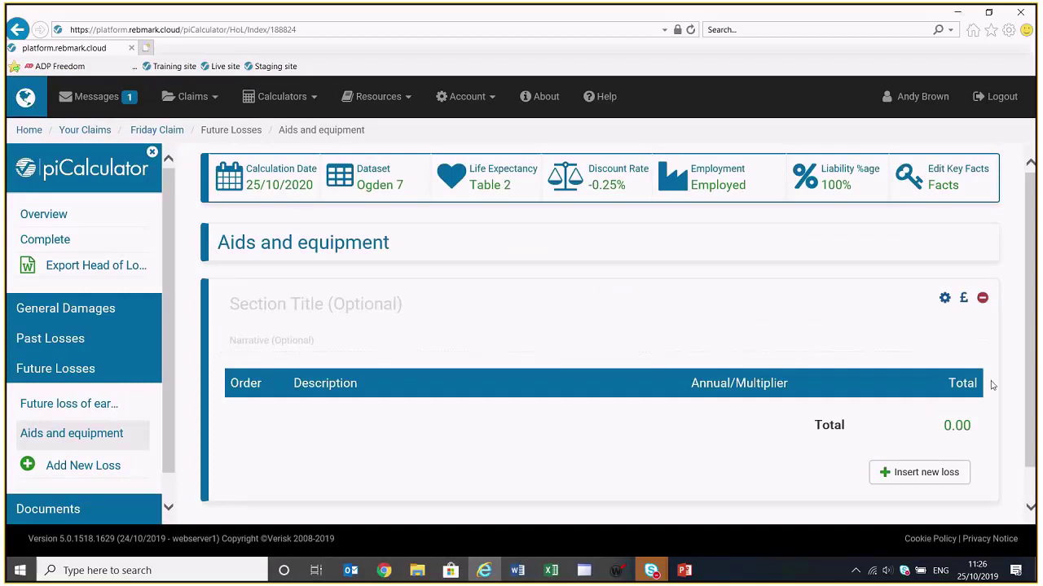
pyautogui.click(926, 476)
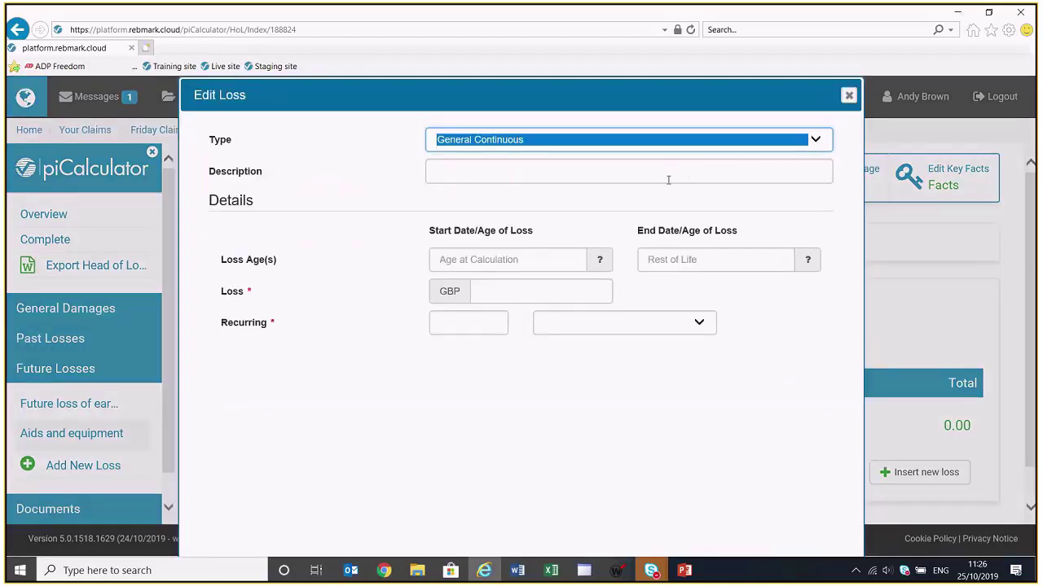
# Save a General One Off 'Stairlift' loss of 5000 at age 50
pyautogui.click(778, 142)
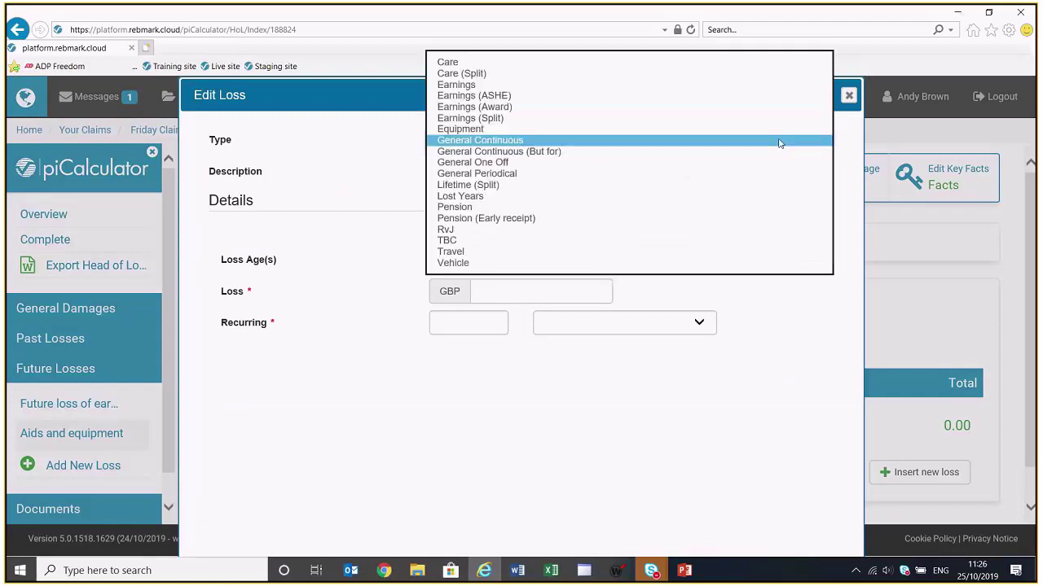
pyautogui.click(758, 166)
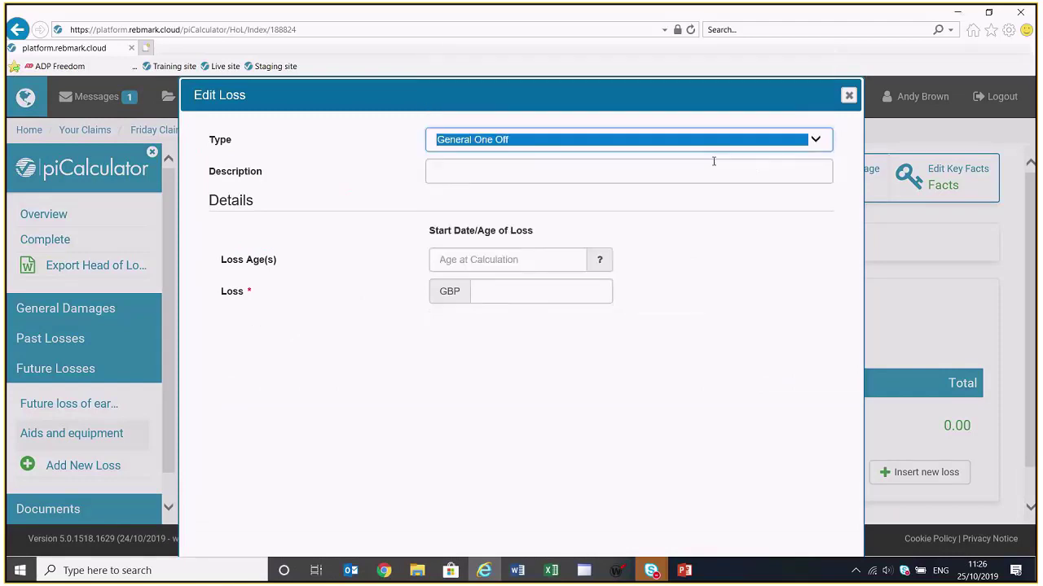
pyautogui.click(728, 168)
pyautogui.write('S')
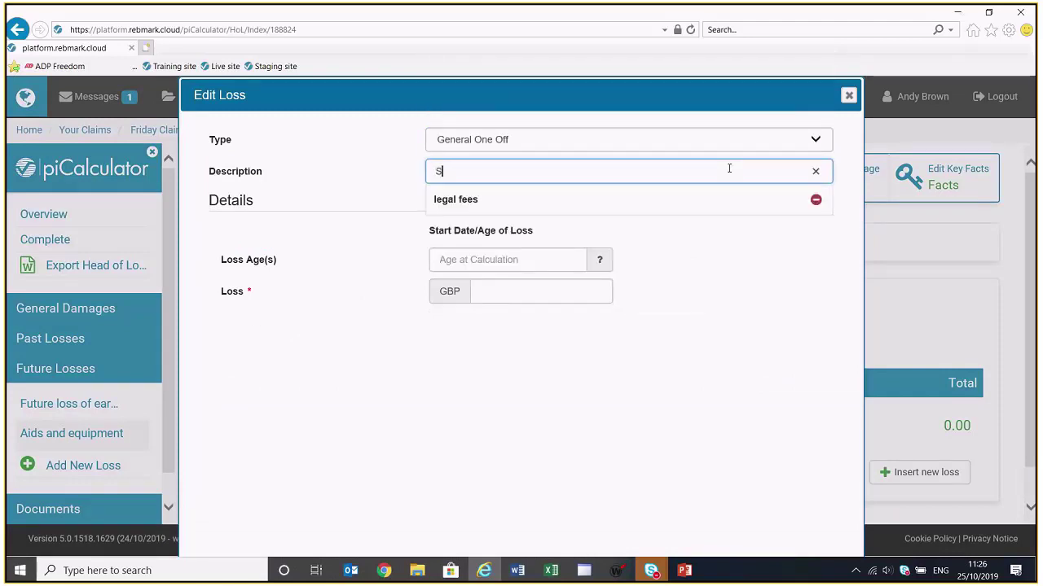
pyautogui.write('tairlift')
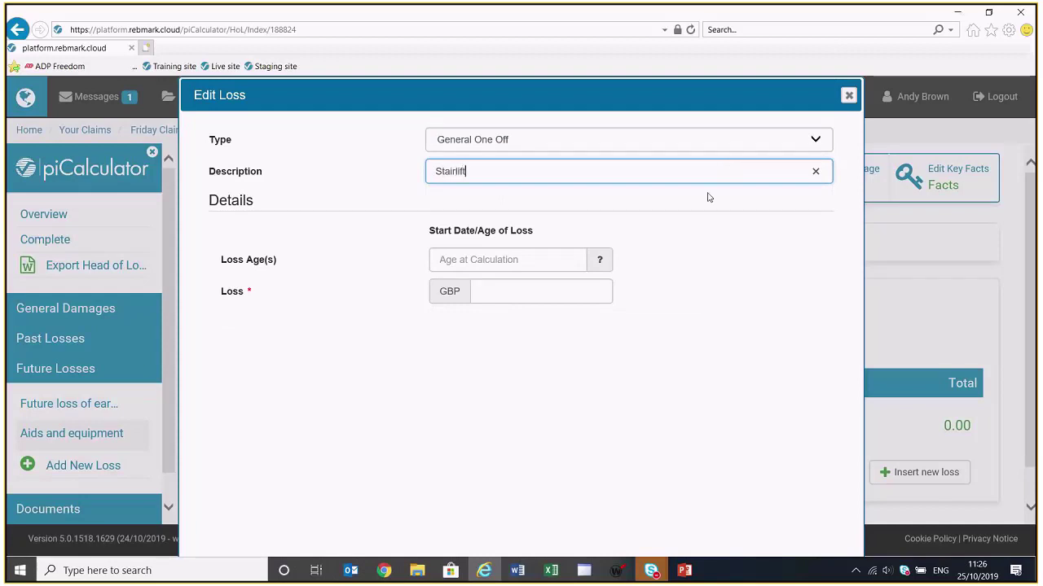
pyautogui.click(539, 258)
pyautogui.write('50')
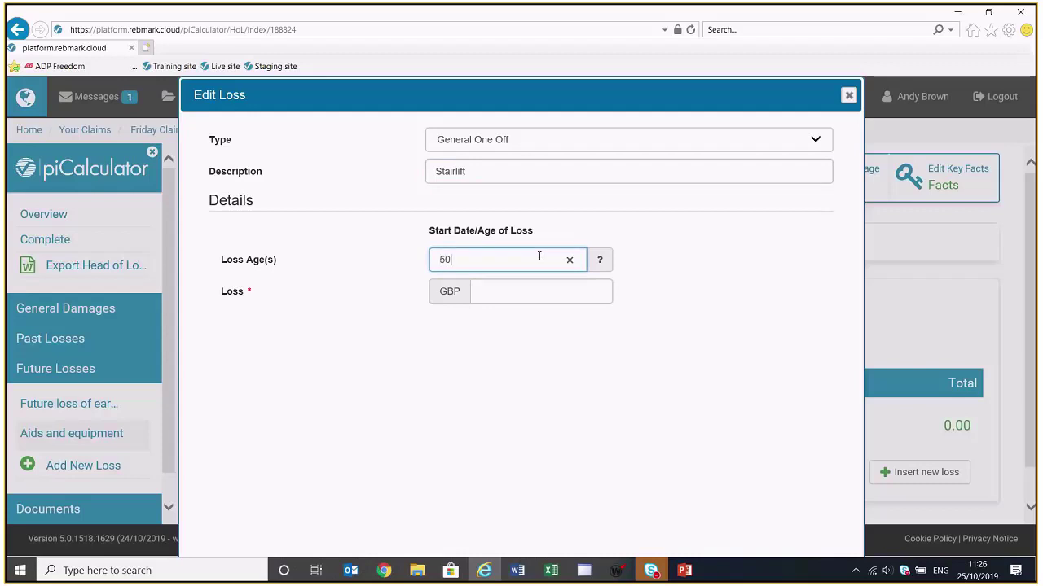
pyautogui.click(539, 287)
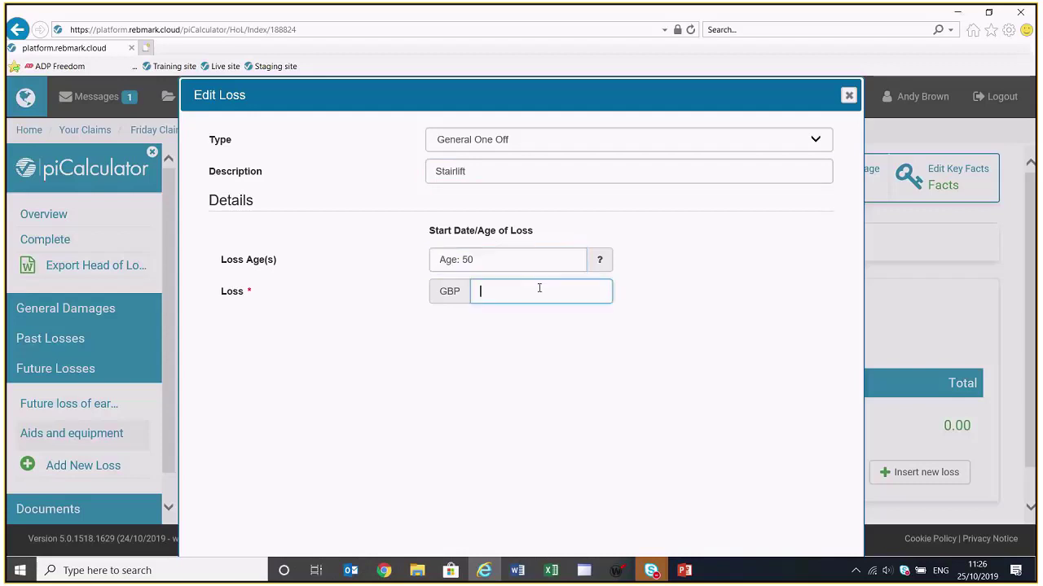
pyautogui.write('5000')
pyautogui.scroll(-1, 541, 305)
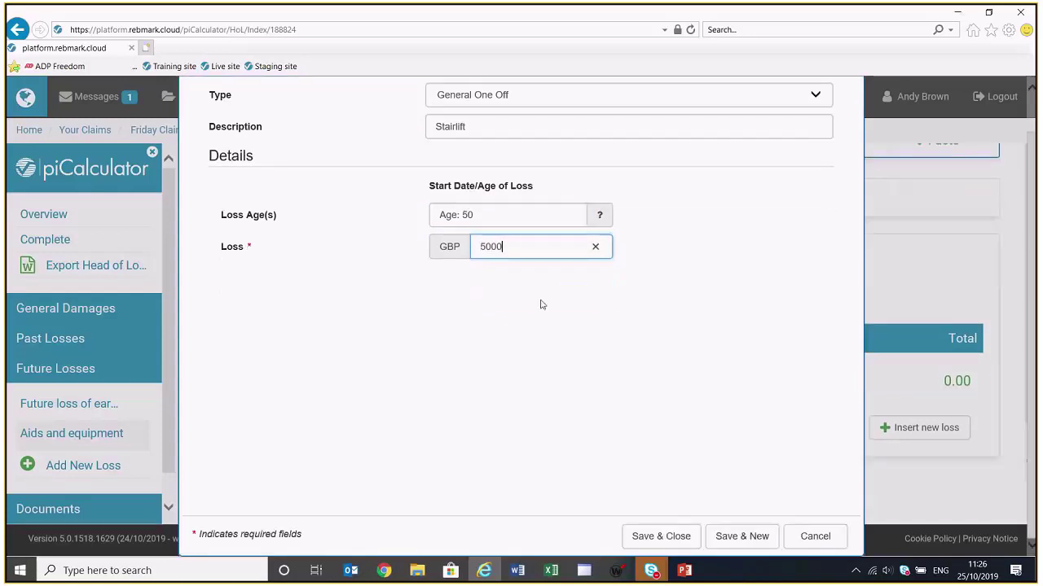
pyautogui.click(656, 541)
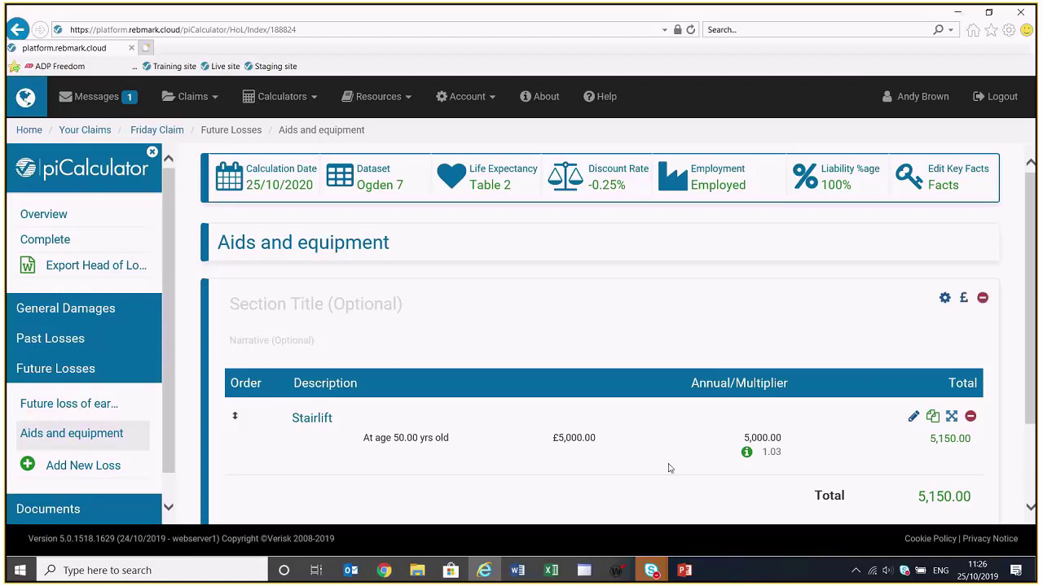
# Insert a new loss entry above the Stairlift row
pyautogui.moveTo(736, 409)
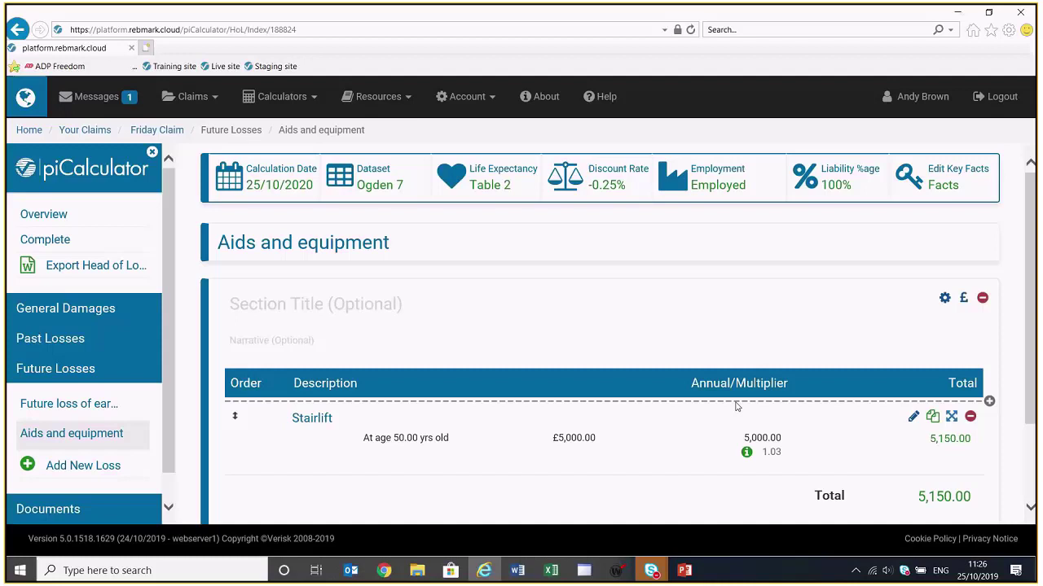
pyautogui.click(736, 404)
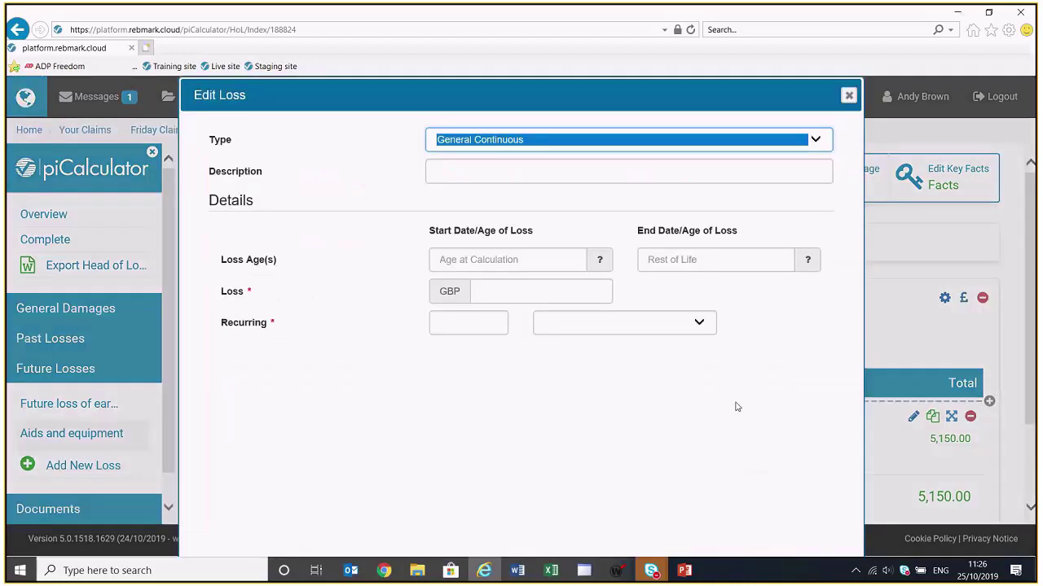
# Make the new loss an Equipment type described as 'Wheelchair'
pyautogui.click(816, 140)
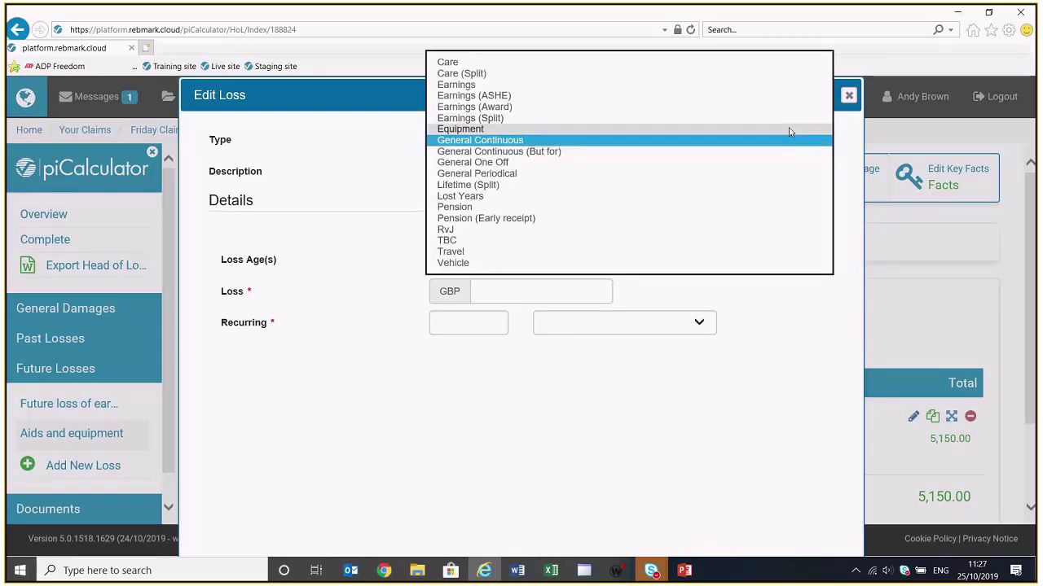
pyautogui.click(789, 130)
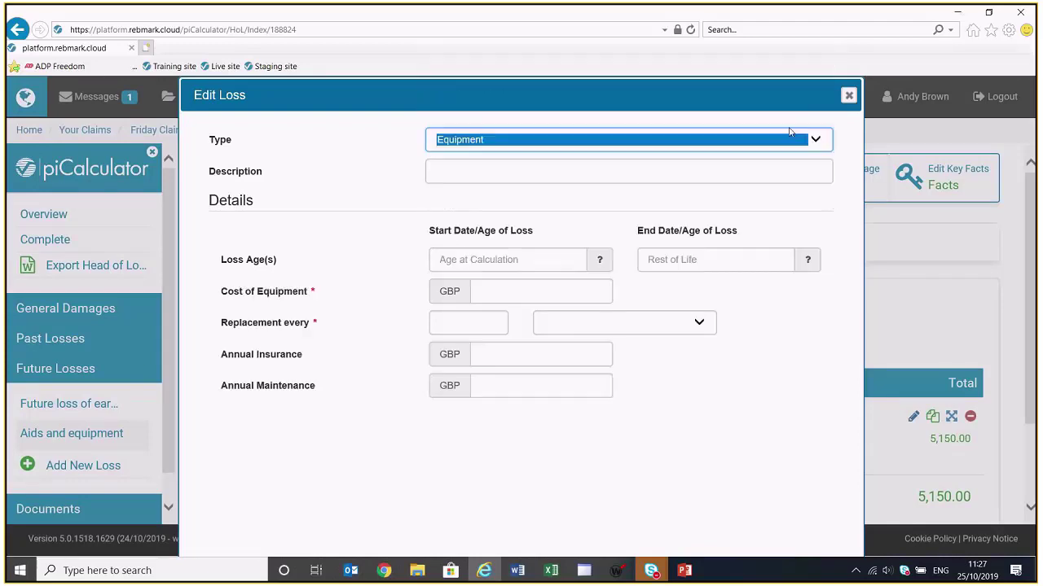
pyautogui.click(757, 170)
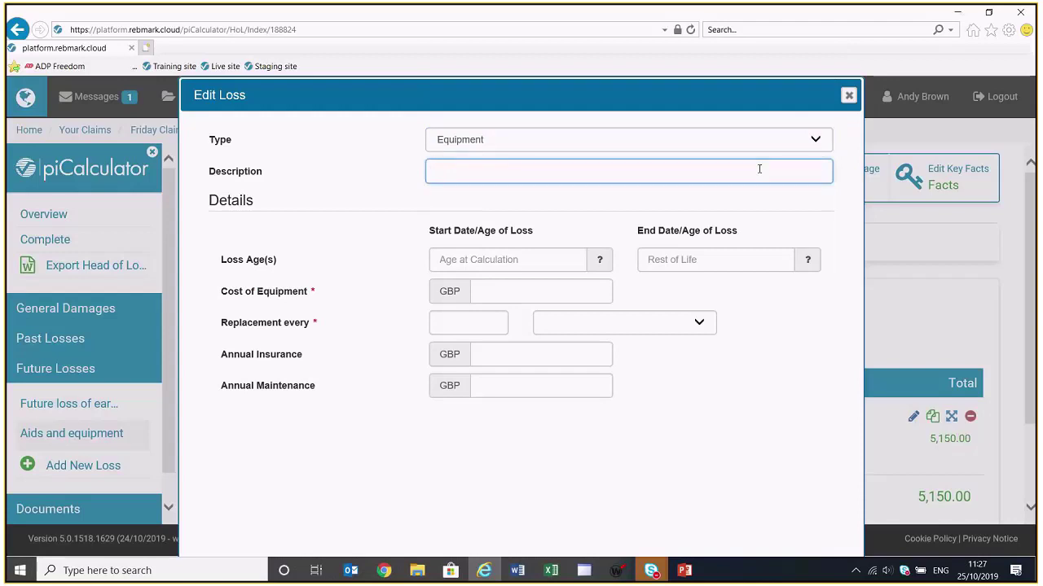
pyautogui.write('Wheelchair')
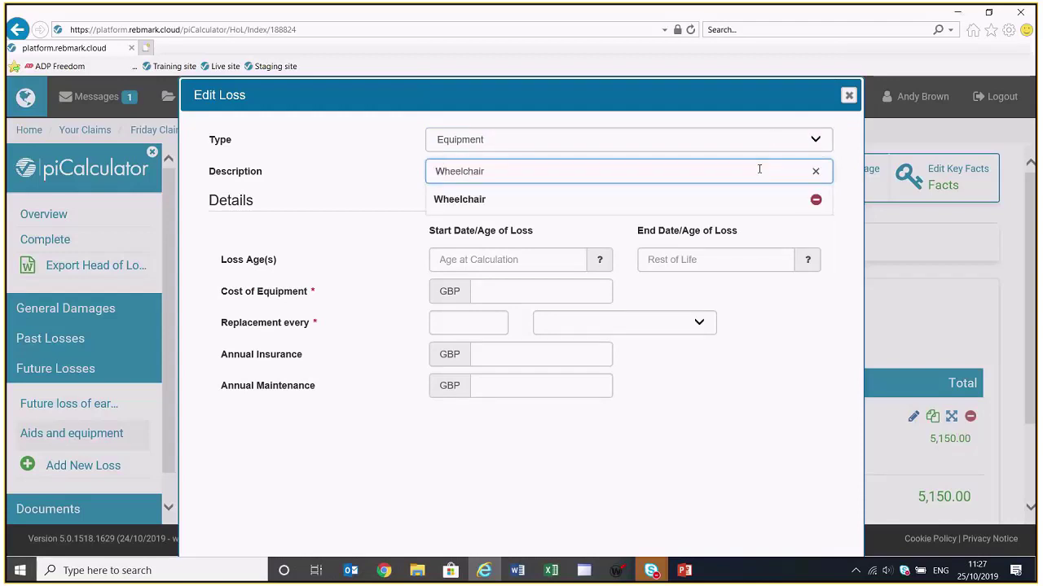
pyautogui.click(477, 202)
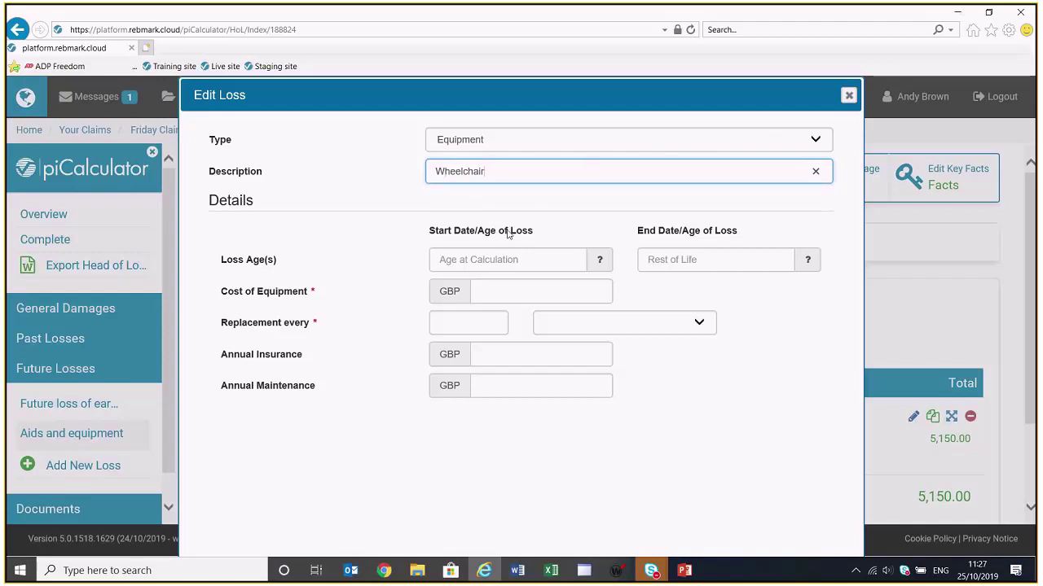
# Enter cost 4500, replacement every 5 years, insurance 100 and maintenance 100, then save
pyautogui.click(493, 285)
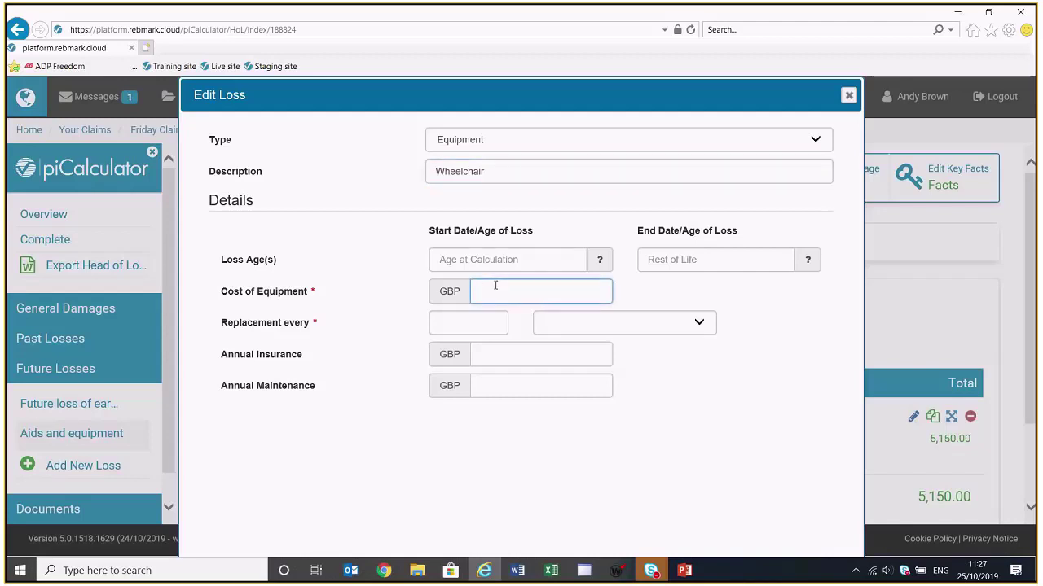
pyautogui.write('4500')
pyautogui.click(452, 322)
pyautogui.write('5')
pyautogui.click(696, 322)
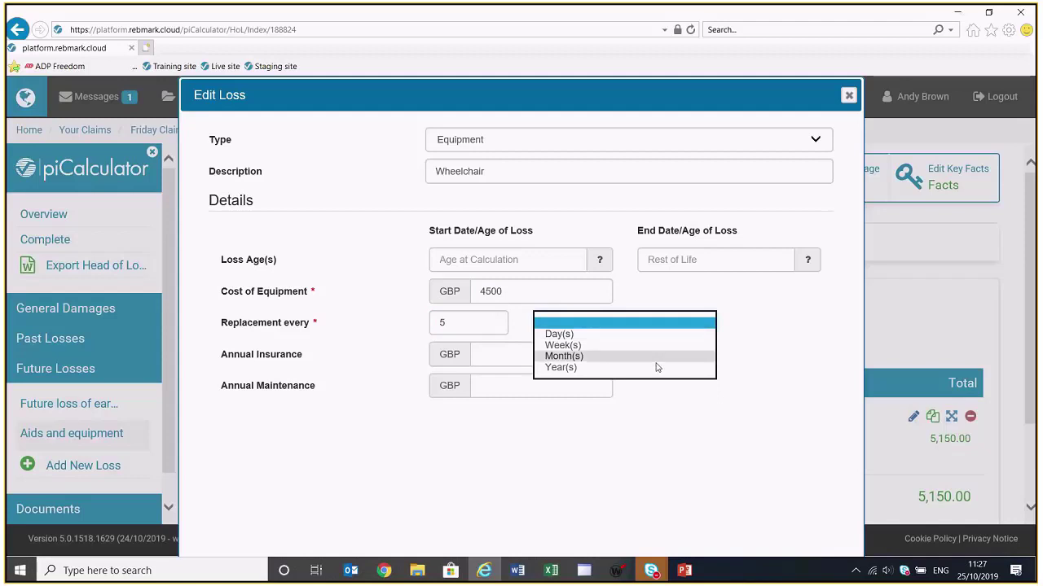
pyautogui.click(654, 368)
pyautogui.click(549, 354)
pyautogui.write('1')
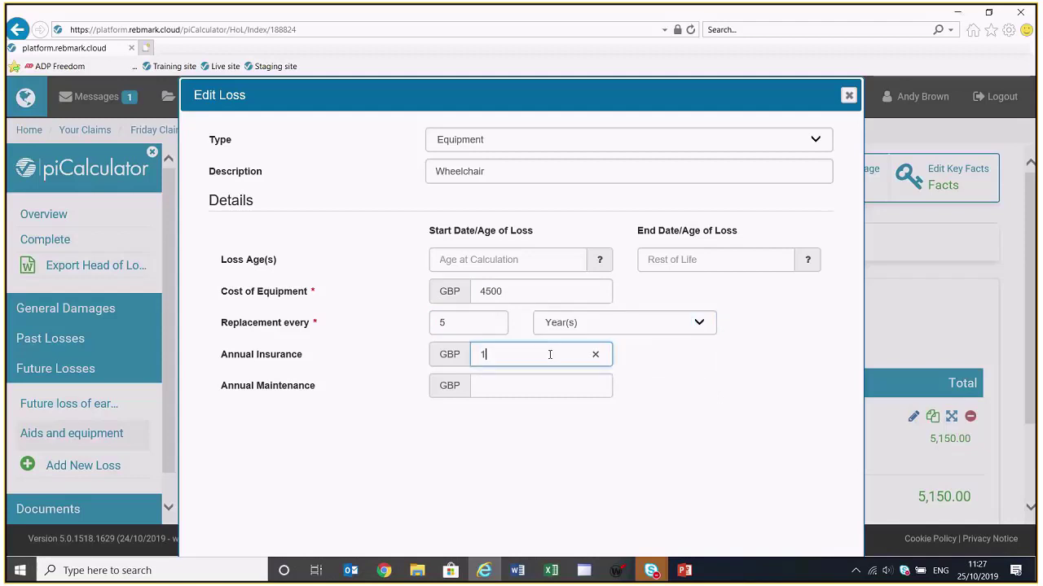
pyautogui.write('00')
pyautogui.click(567, 383)
pyautogui.write('100')
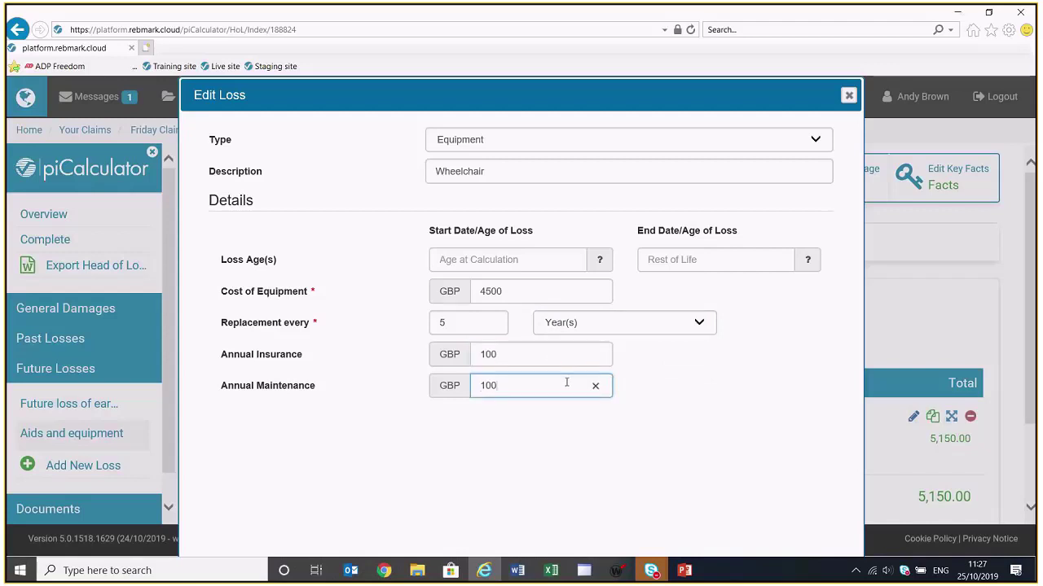
pyautogui.scroll(-1, 571, 387)
pyautogui.click(660, 538)
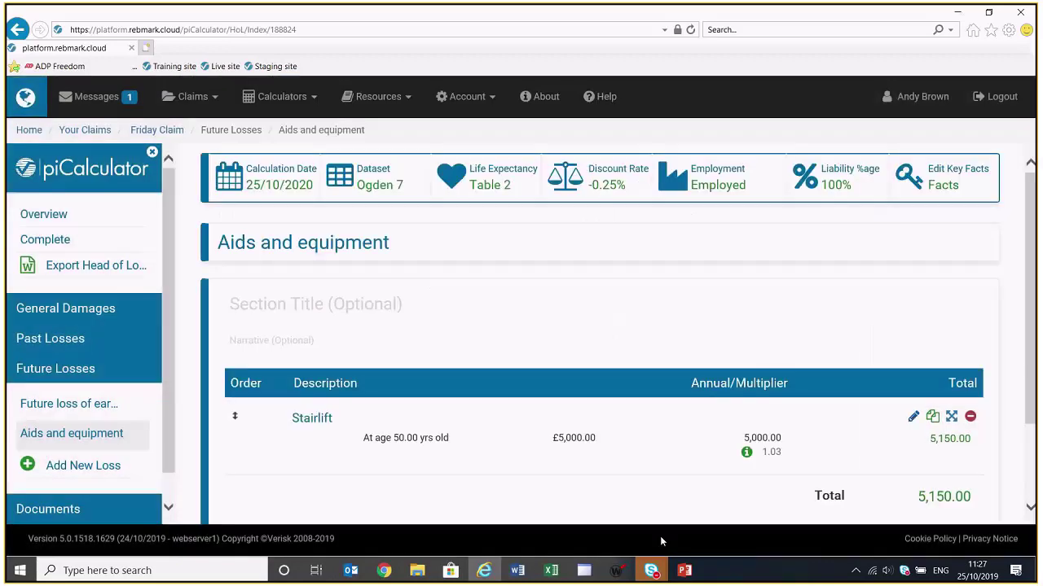
pyautogui.scroll(-1, 697, 452)
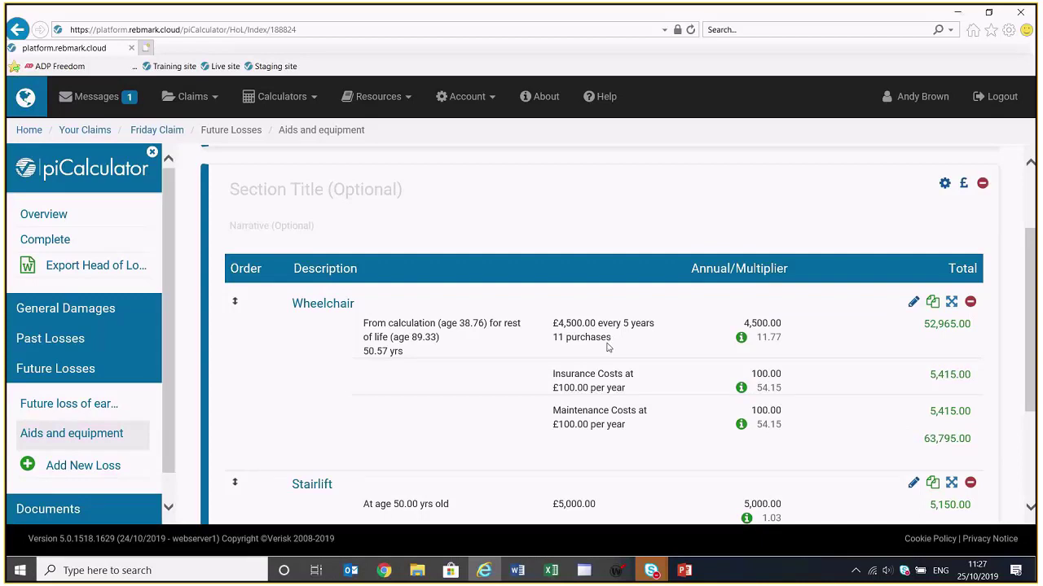
pyautogui.scroll(1, 606, 349)
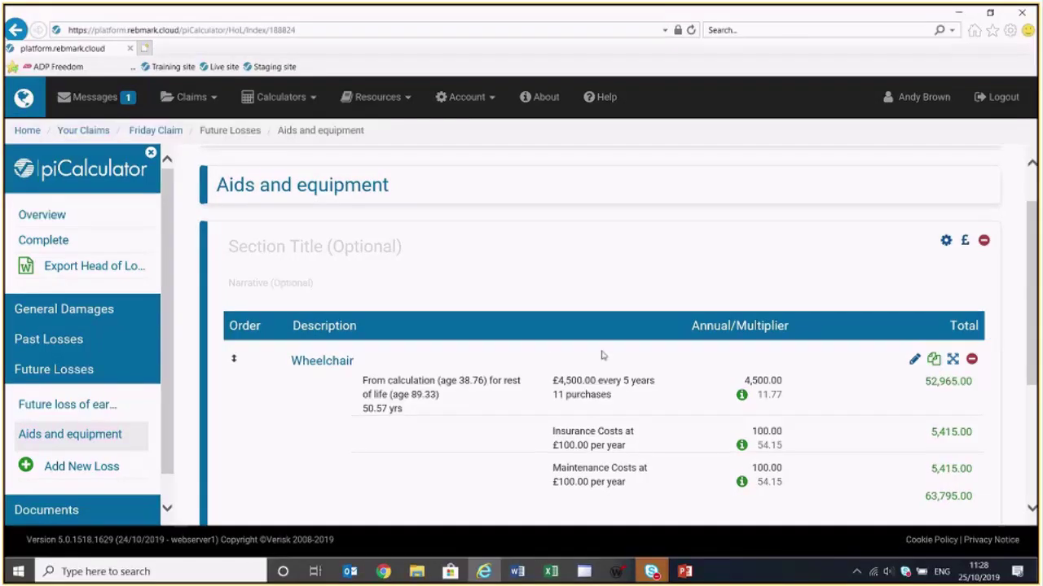
pyautogui.scroll(2, 607, 349)
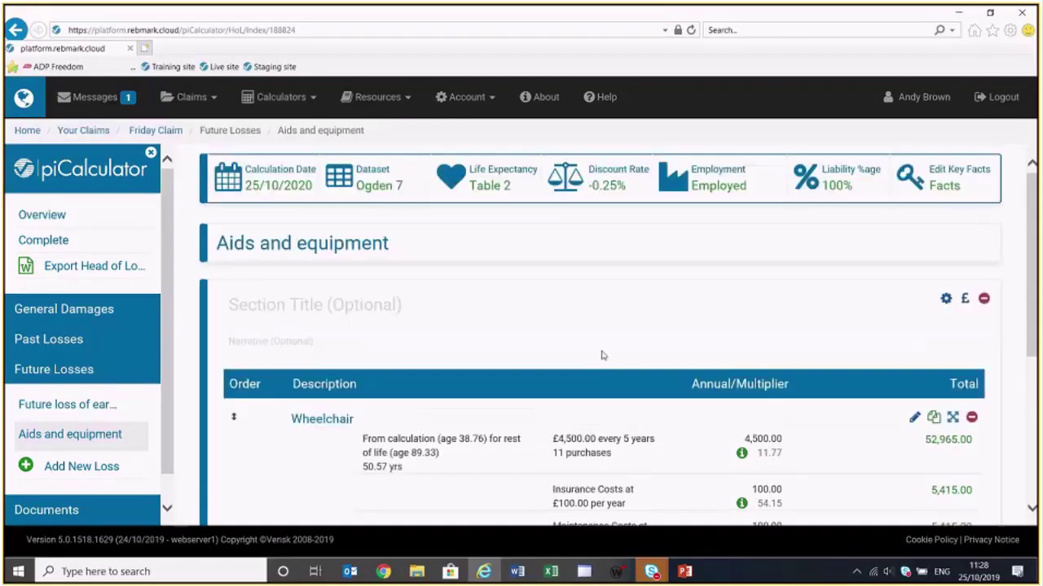
pyautogui.click(493, 187)
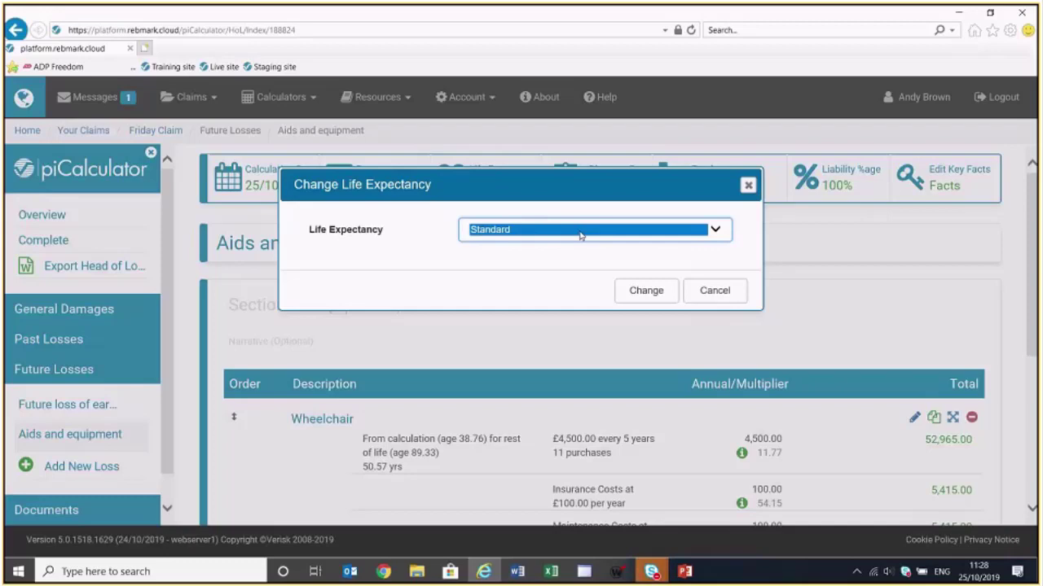
# Set life expectancy to Impaired with a 10 years reduction from Standard
pyautogui.click(580, 235)
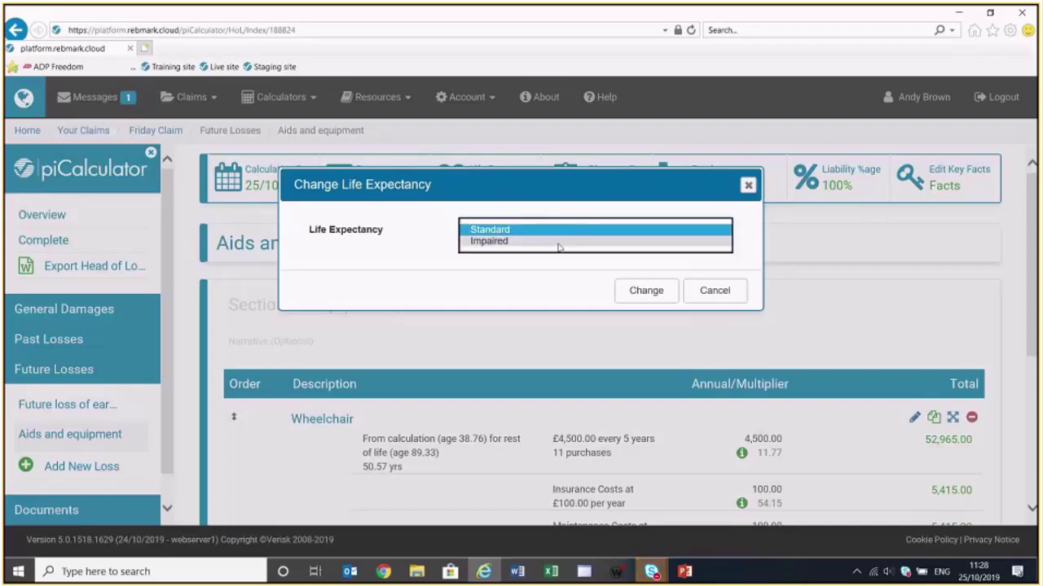
pyautogui.click(559, 241)
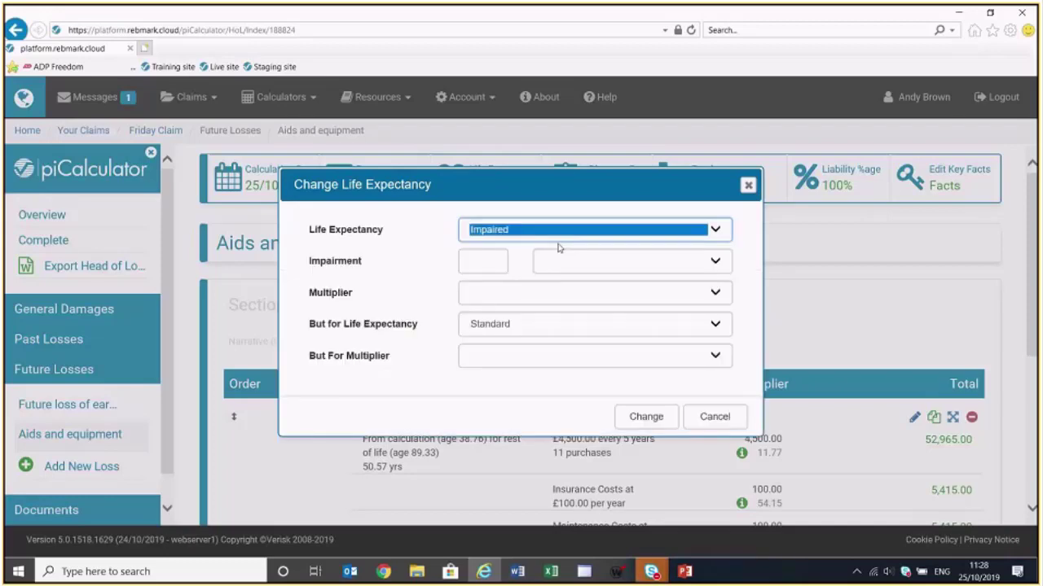
pyautogui.click(487, 259)
pyautogui.write('10')
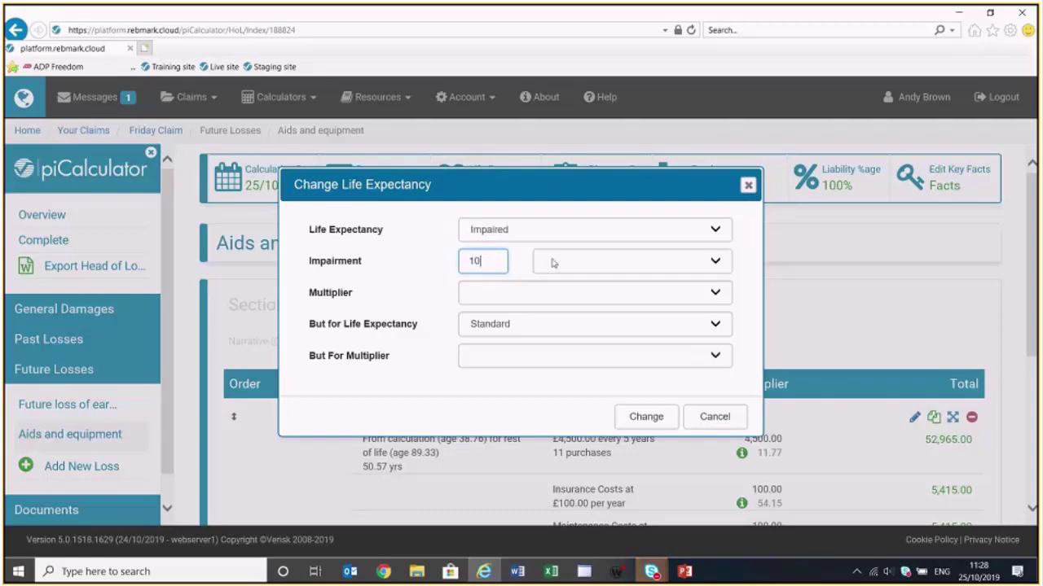
pyautogui.click(552, 263)
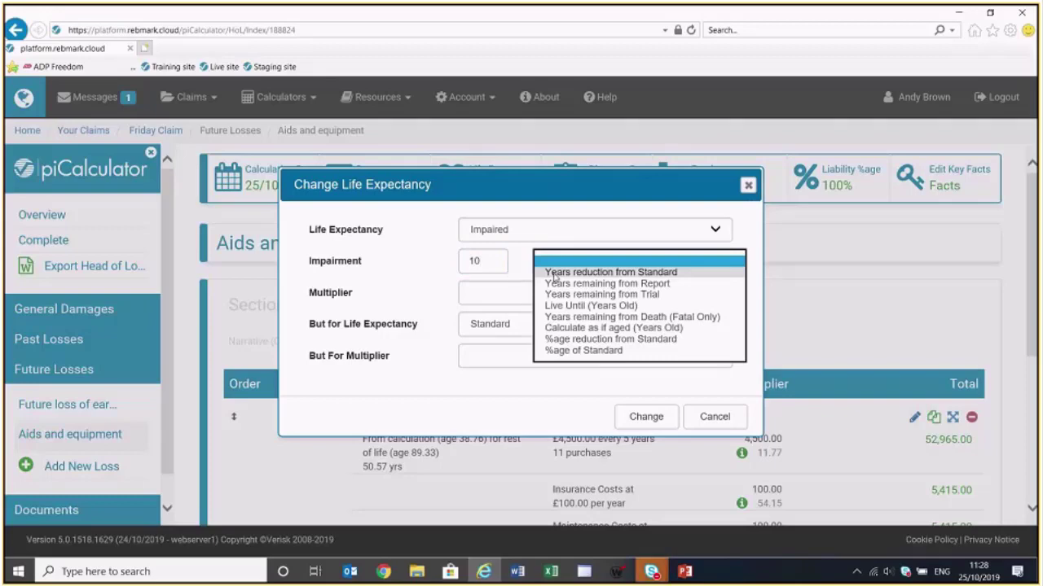
pyautogui.click(553, 274)
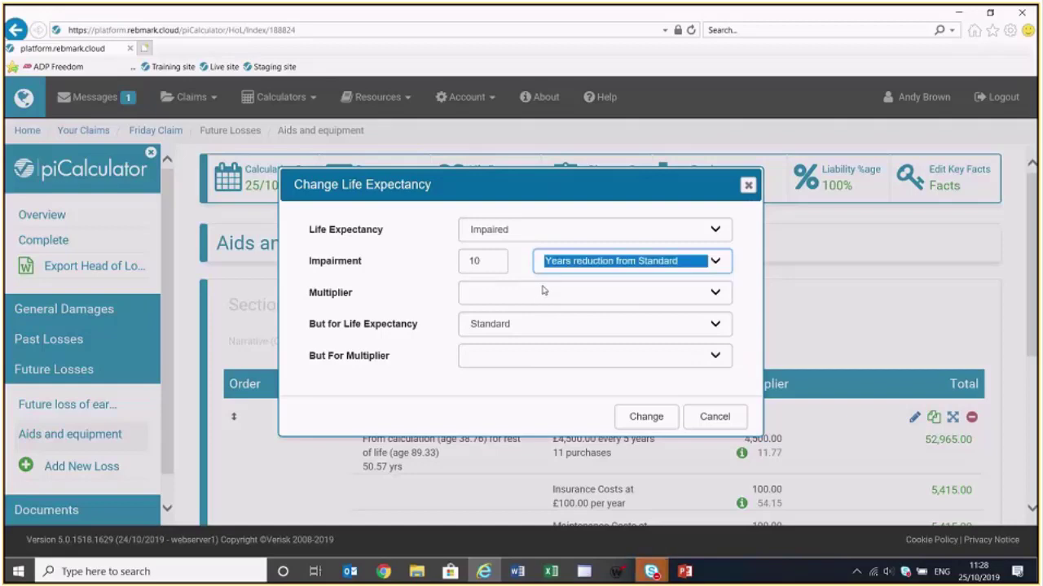
# Use Find Appropriate Age for both impaired and but-for multipliers, then apply the change
pyautogui.click(544, 291)
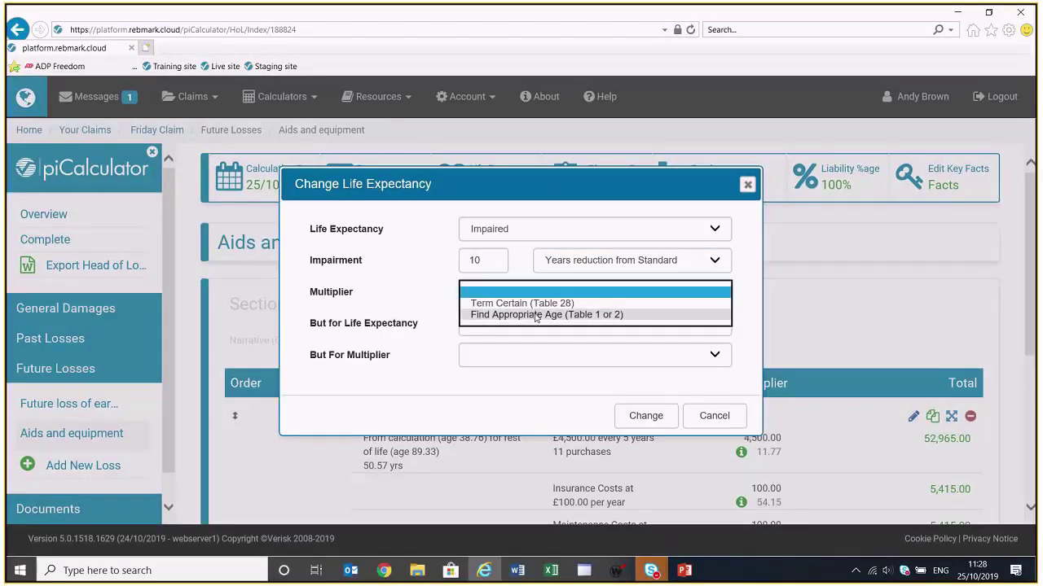
pyautogui.click(535, 316)
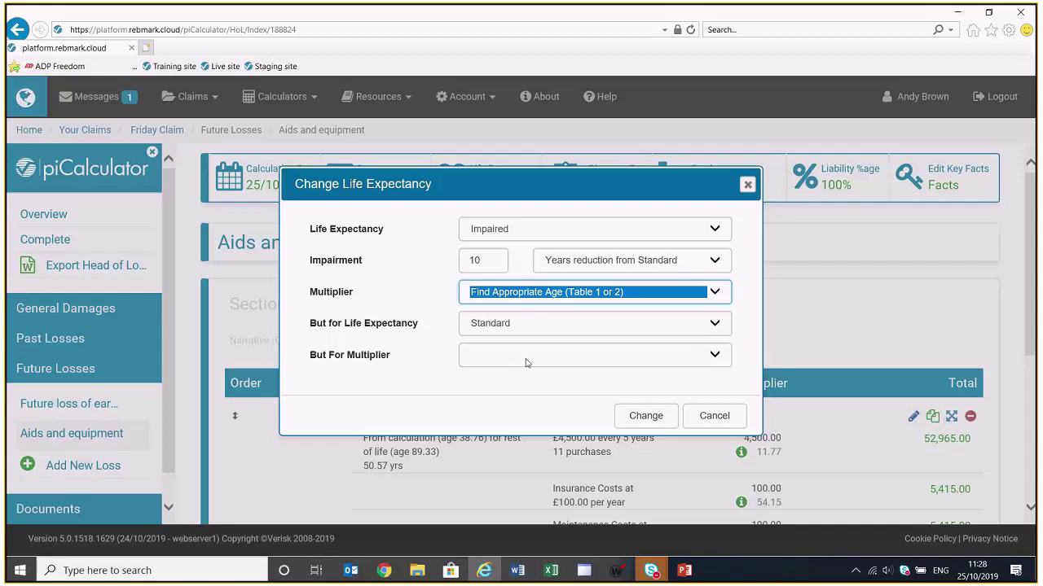
pyautogui.click(521, 356)
pyautogui.click(526, 379)
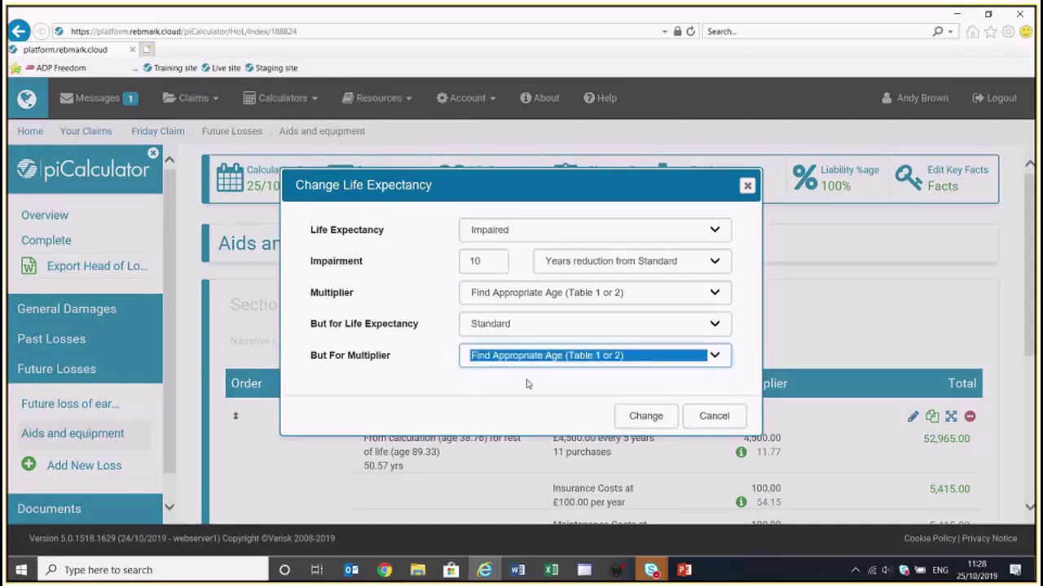
pyautogui.click(661, 422)
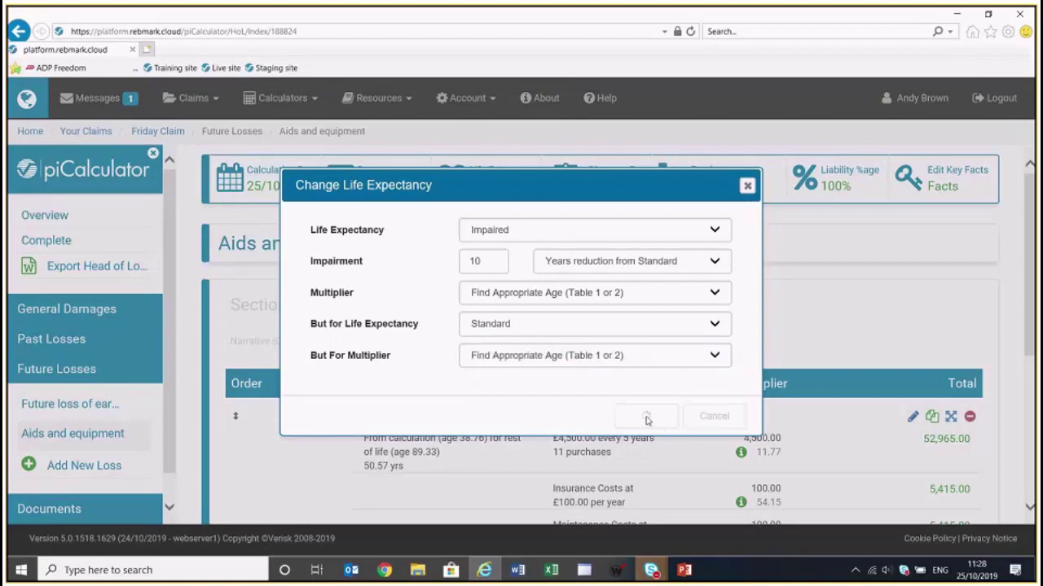
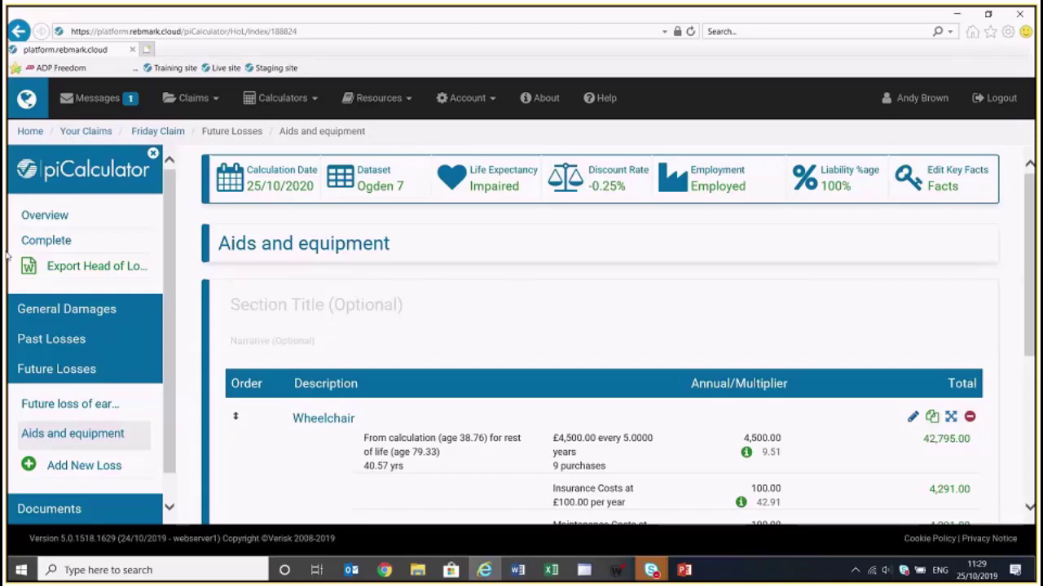
# From the Overview page, expand Claim Narrative and open its empty Narrative editor
pyautogui.click(41, 220)
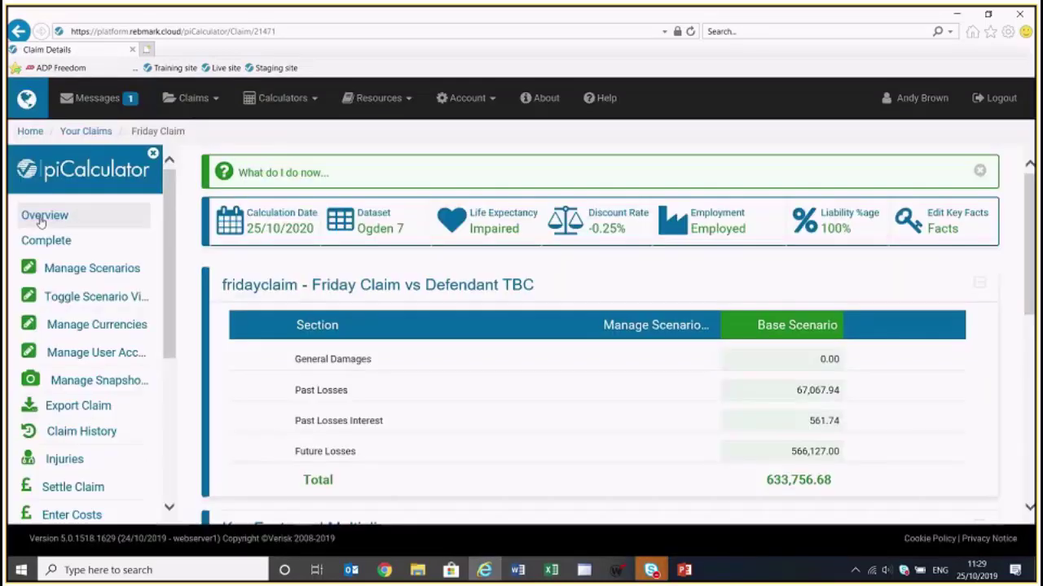
pyautogui.scroll(-2, 522, 293)
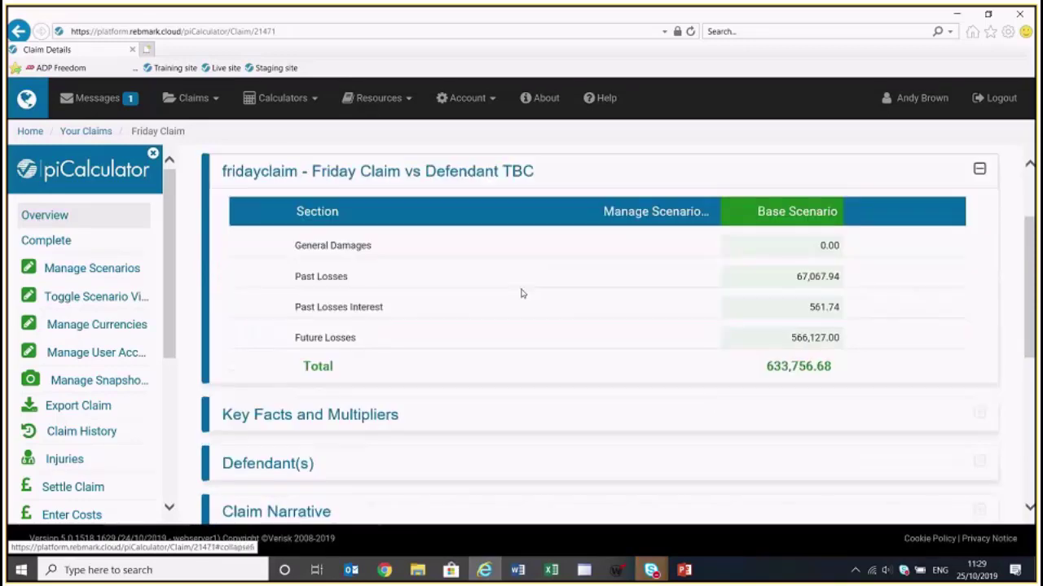
pyautogui.scroll(-2, 522, 293)
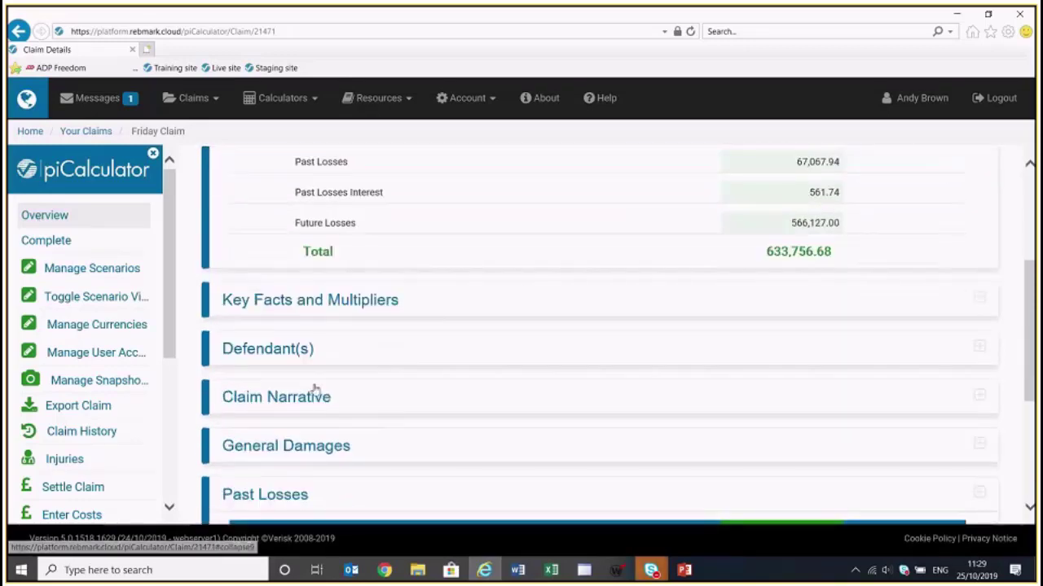
pyautogui.click(302, 400)
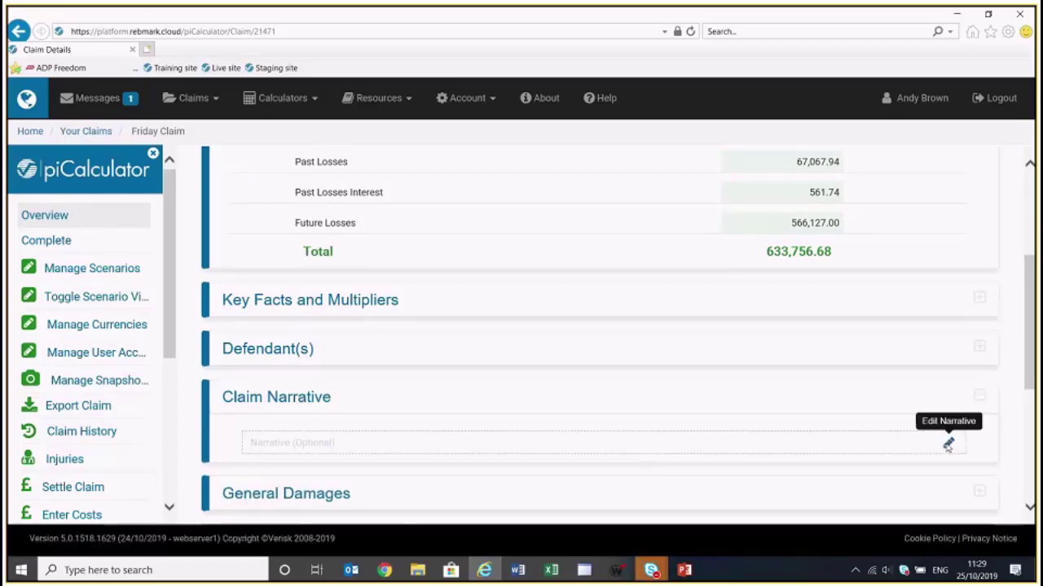
pyautogui.click(948, 444)
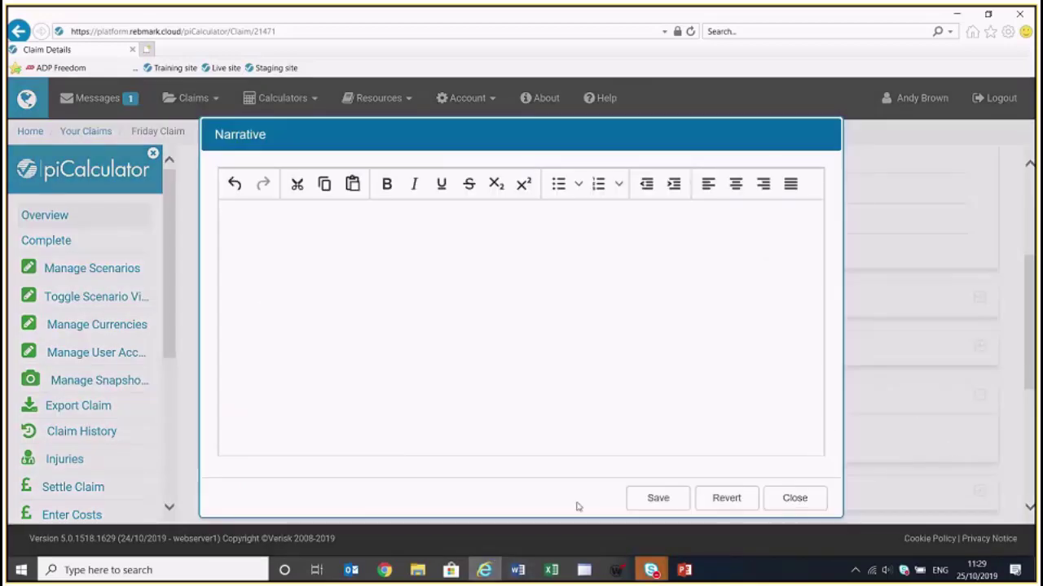
pyautogui.hotkey('alt', 'Tab')
pyautogui.hotkey('alt', 'Tab')
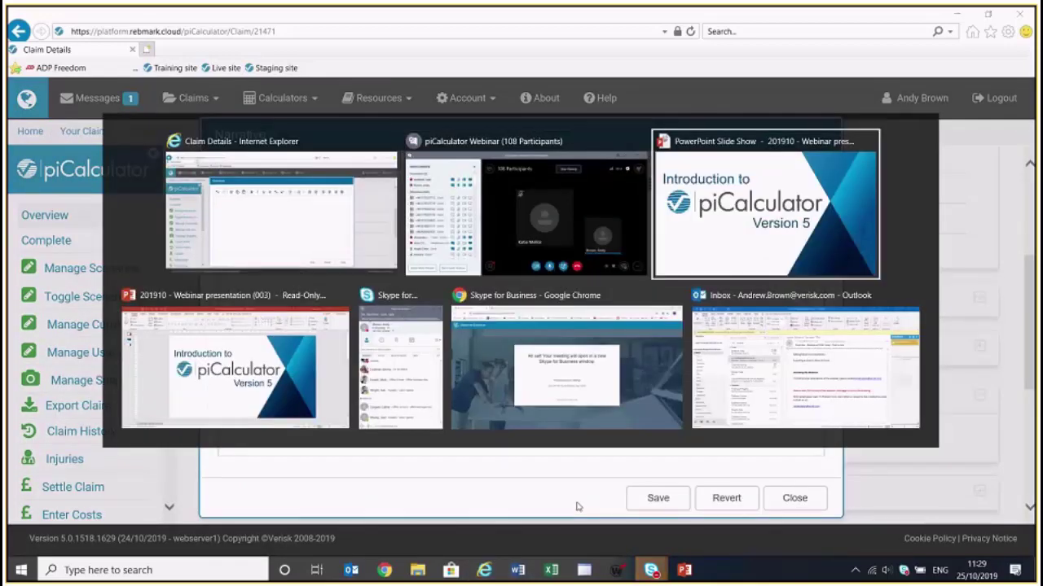
pyautogui.hotkey('alt', 'Tab')
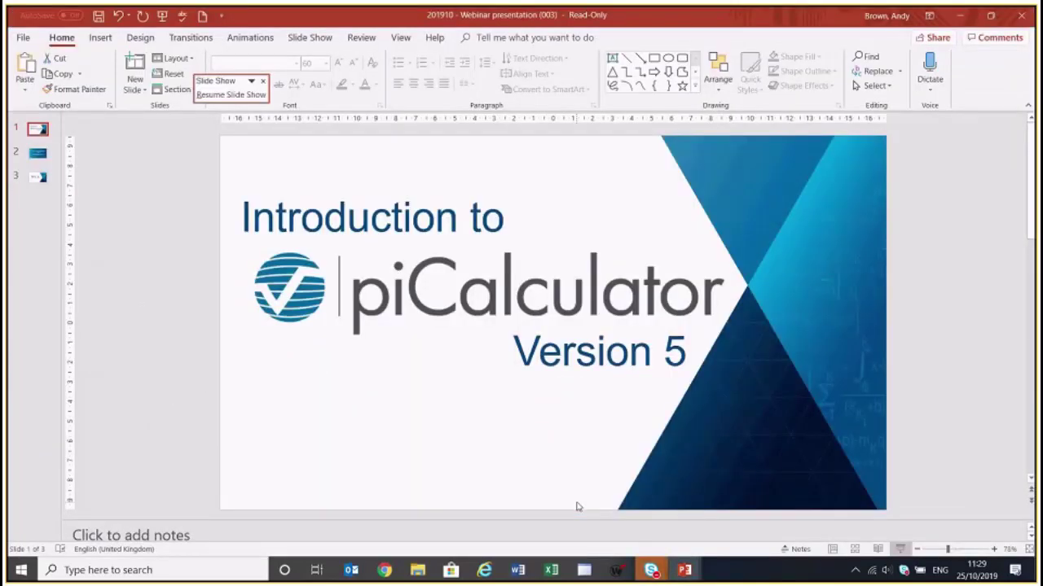
pyautogui.hotkey('alt', 'Tab')
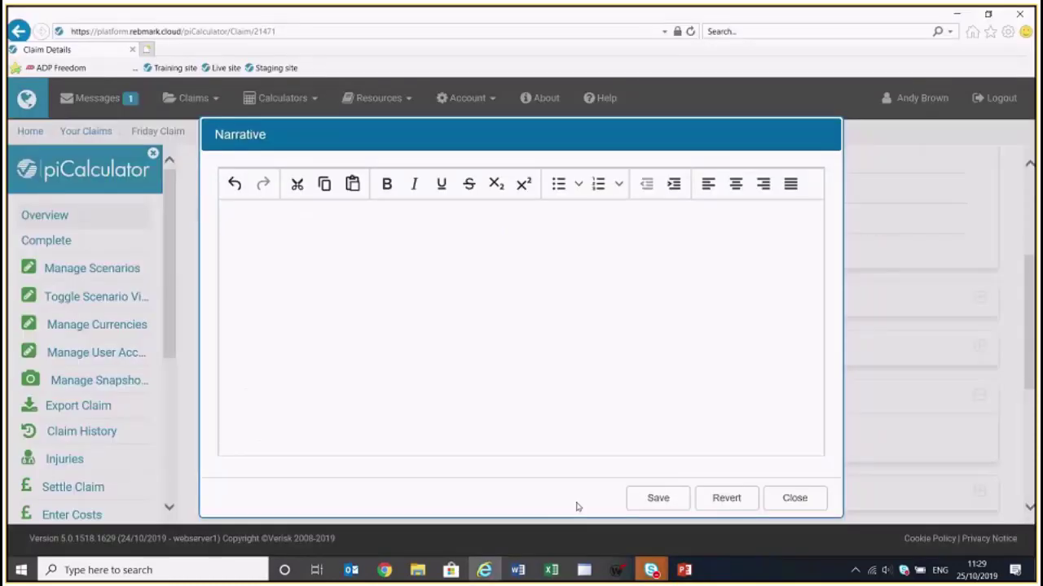
# Paste a Lorem ipsum paragraph as the claim narrative, save it, and expand Past Losses
pyautogui.write('Lorem ipsum dolor sit amet, consectetur adipiscing elit. Donec quis lacus finibus, lacinia est nec, scelerisque sapien. Vestibulum facilisis nibh eu mollis pretium. Vivamus eu venenatis diam. Fusce a suscipit risus. Morbi venenatis posuere leo, eget dictum diam lacinia non. Aenean ac ligula accumsan, sagittis enim eget, varius augue. Cras enim, iaculis nec magna sit amet, luctus vehicula dolor. Nulla at magna vitae diam lobortis elementum. Vivamus vel tristique orci, mollis efficitur ipsum. Fusce aliquam interdum orci lobortis condimentum. Nulla faucibus tincidunt enim. Nam quis vehicula mi. Vestibulum ac venenatis quam, a vehicula augue. Mauris sodales vitae nunc venenatis sagittis. Praesent euismod ut risus sed ultrices. Aenean dapibus ultricies velit non fermentum.')
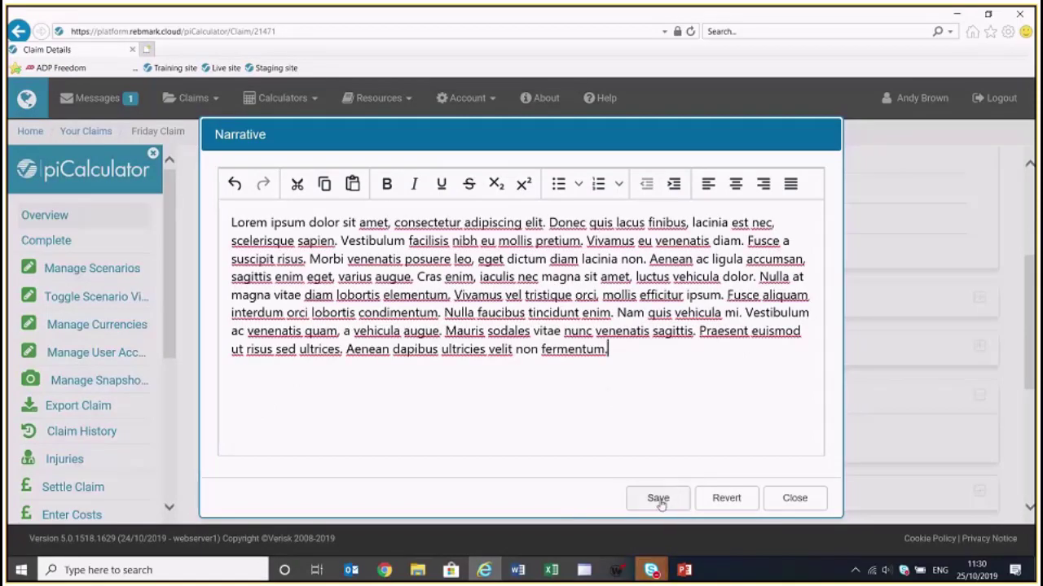
pyautogui.click(659, 499)
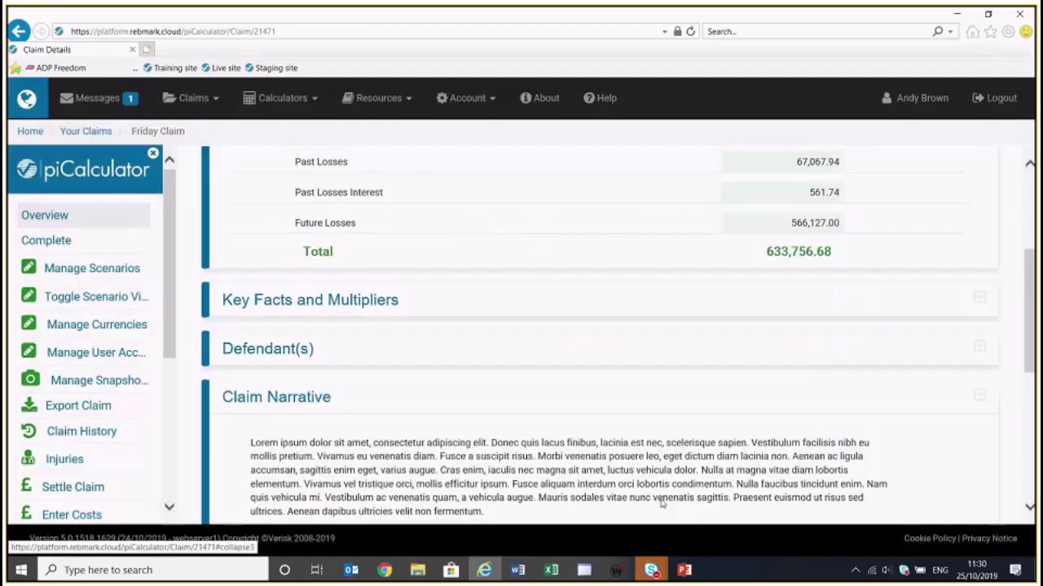
pyautogui.scroll(-2, 663, 489)
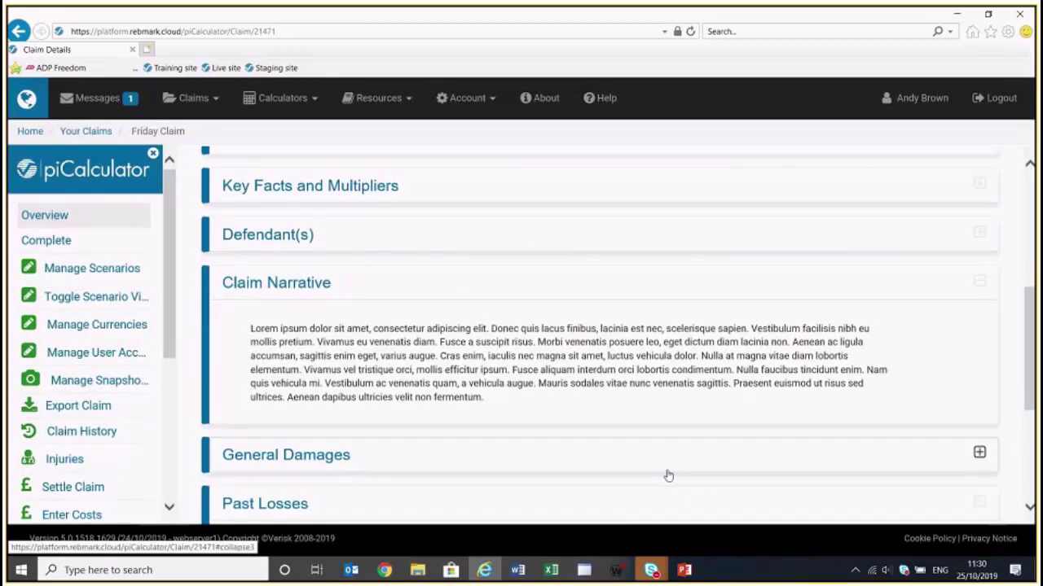
pyautogui.click(505, 456)
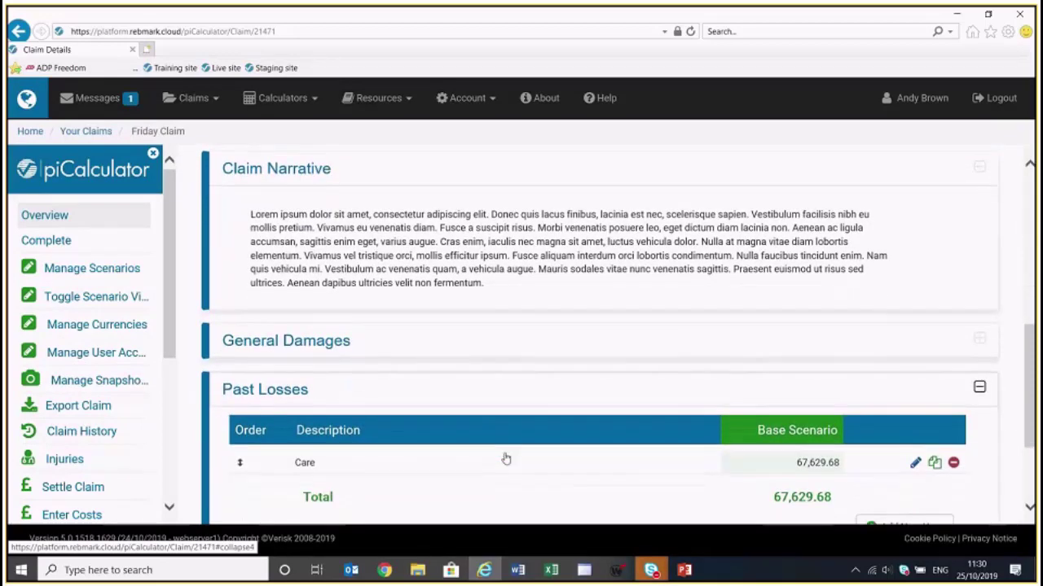
pyautogui.scroll(-1, 506, 458)
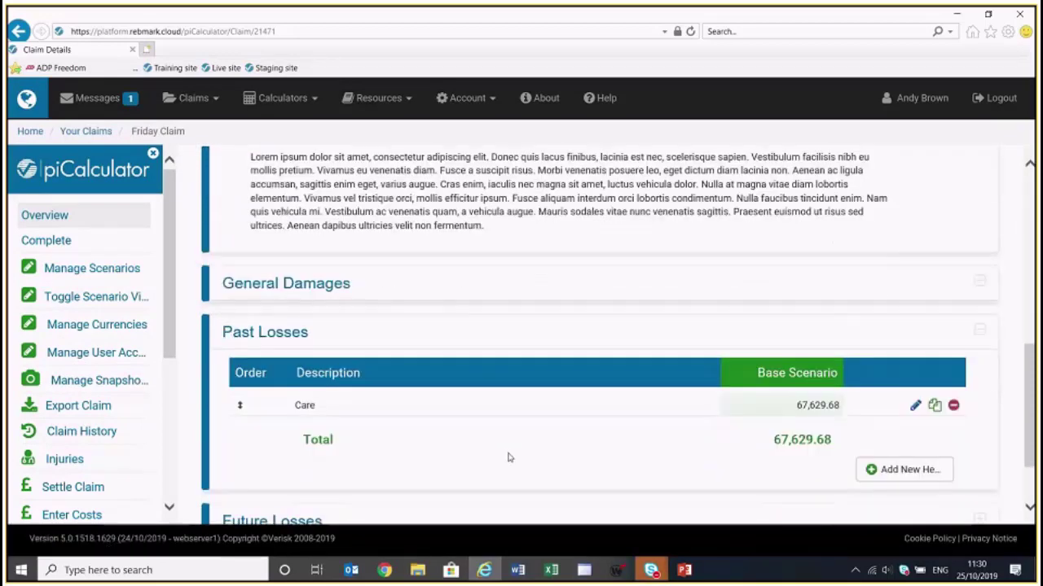
# Review the Crutches and Family Care items in the Care head of loss, then return to Overview
pyautogui.click(915, 405)
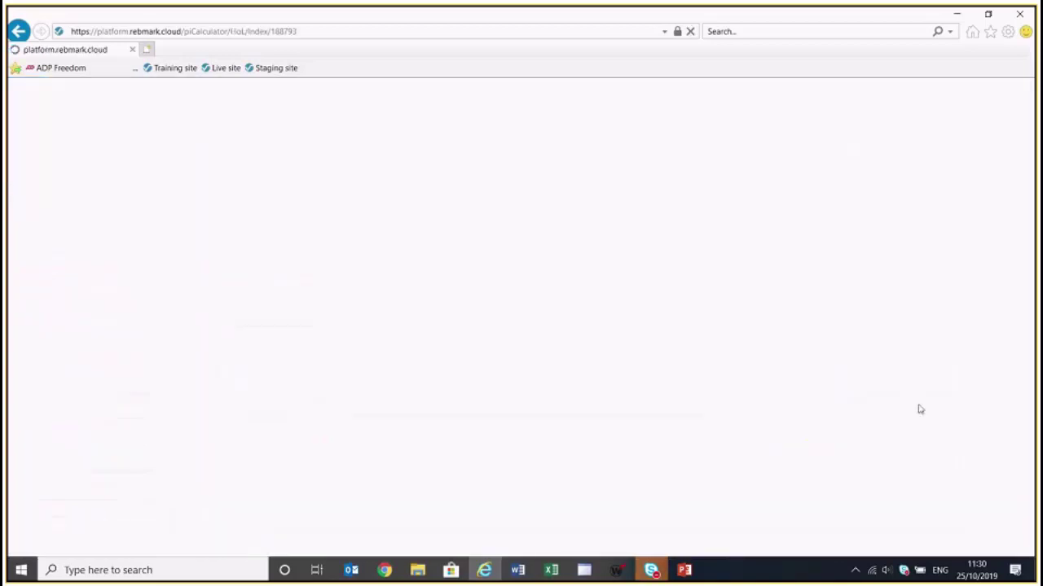
pyautogui.moveTo(782, 342)
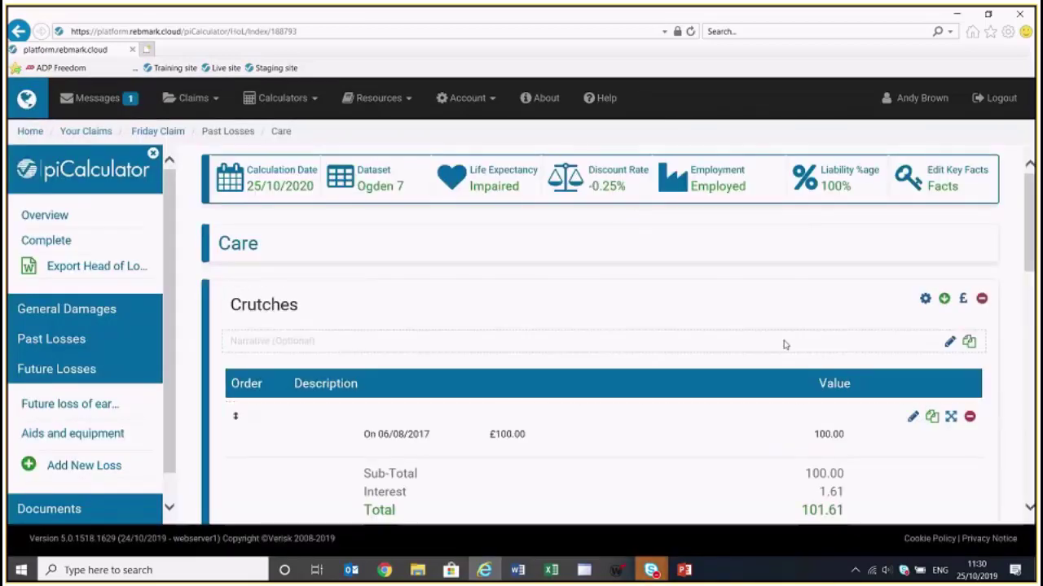
pyautogui.scroll(-2, 786, 354)
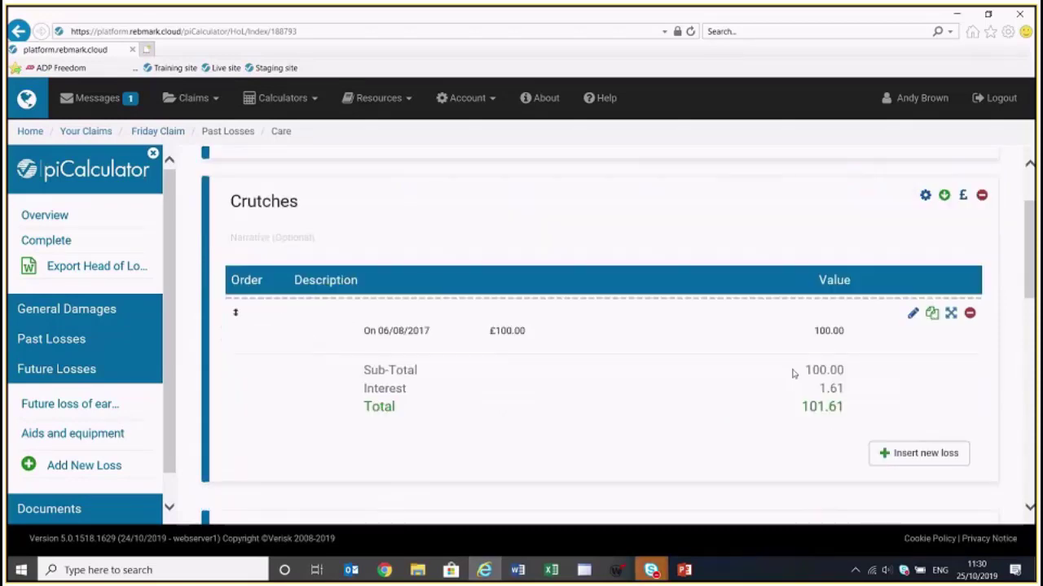
pyautogui.scroll(-2, 795, 372)
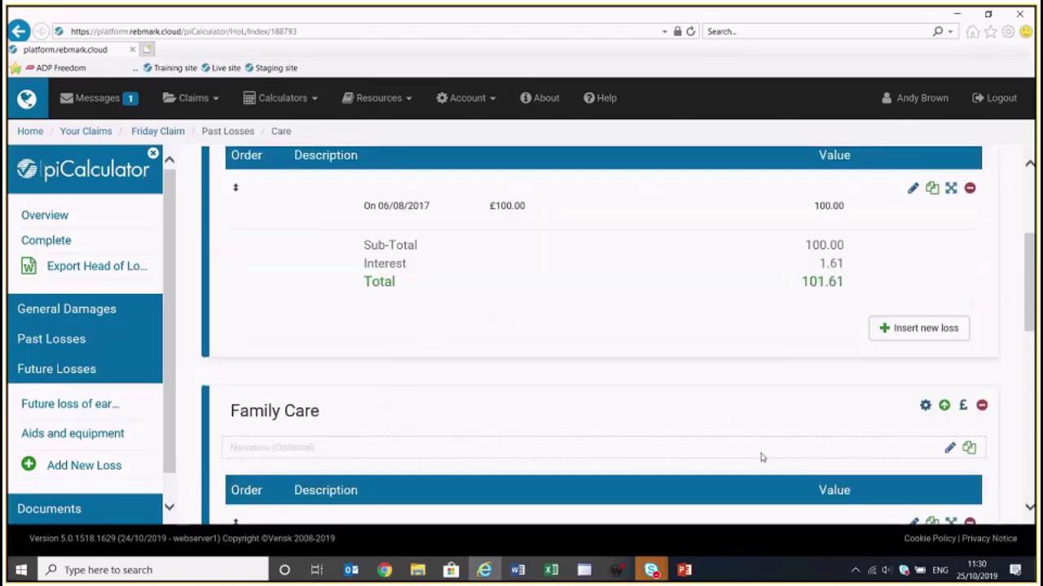
pyautogui.moveTo(763, 421)
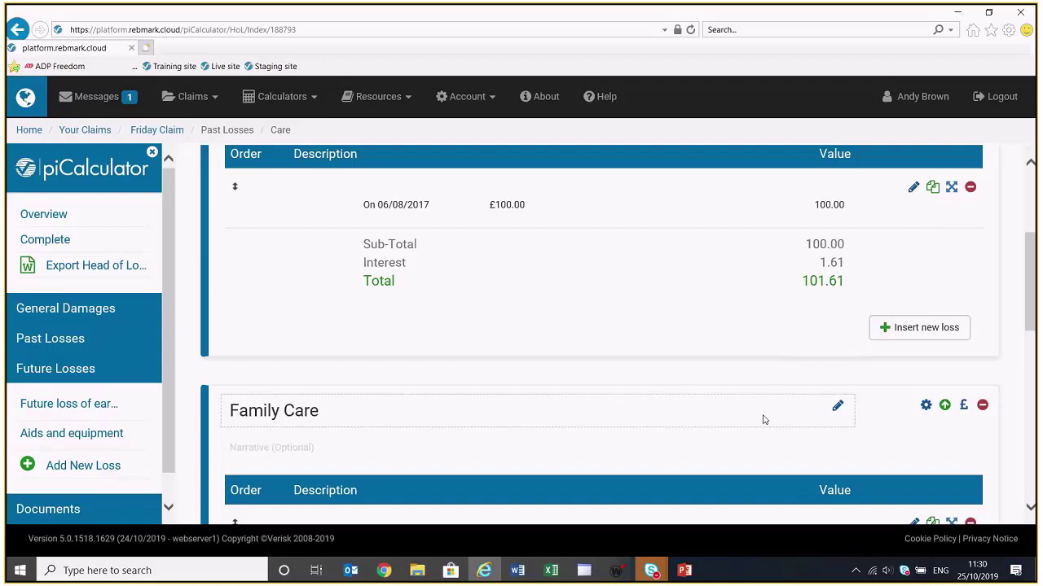
pyautogui.click(47, 214)
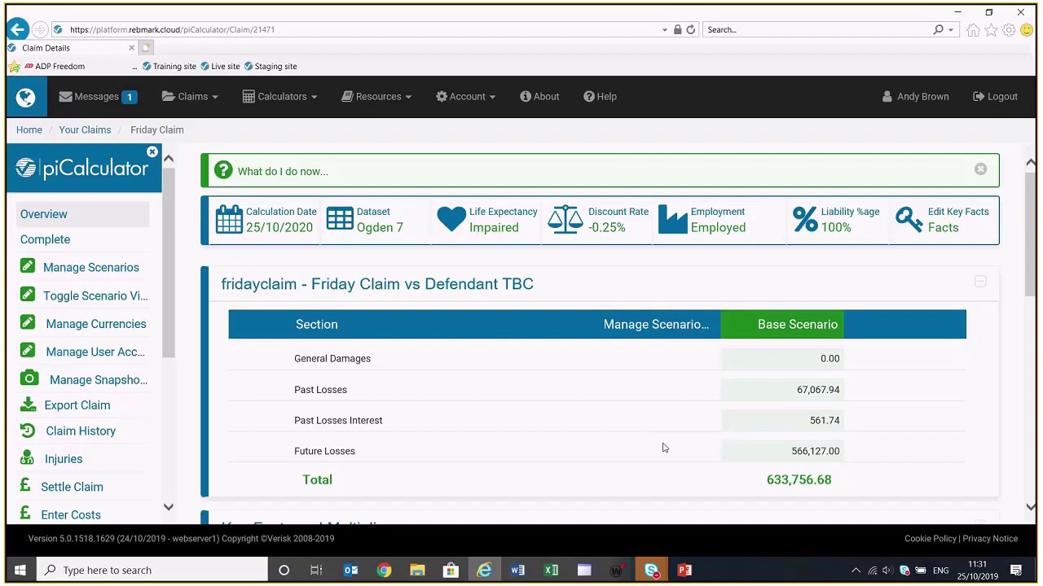
# Rename Base Scenario to 'Impairment of 10 years' and add a second scenario 'Impairment of 15 years'
pyautogui.click(642, 325)
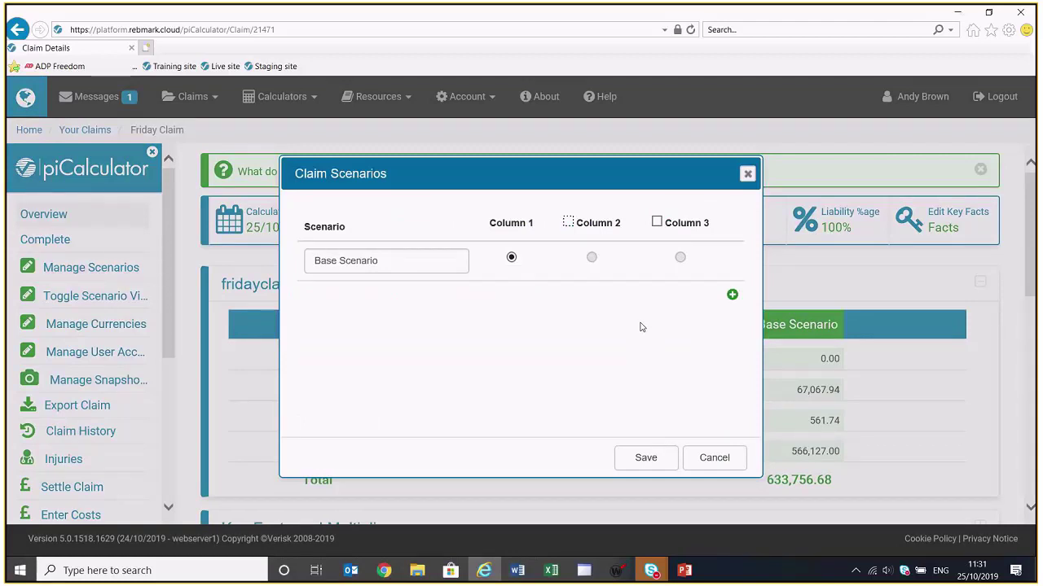
pyautogui.click(732, 294)
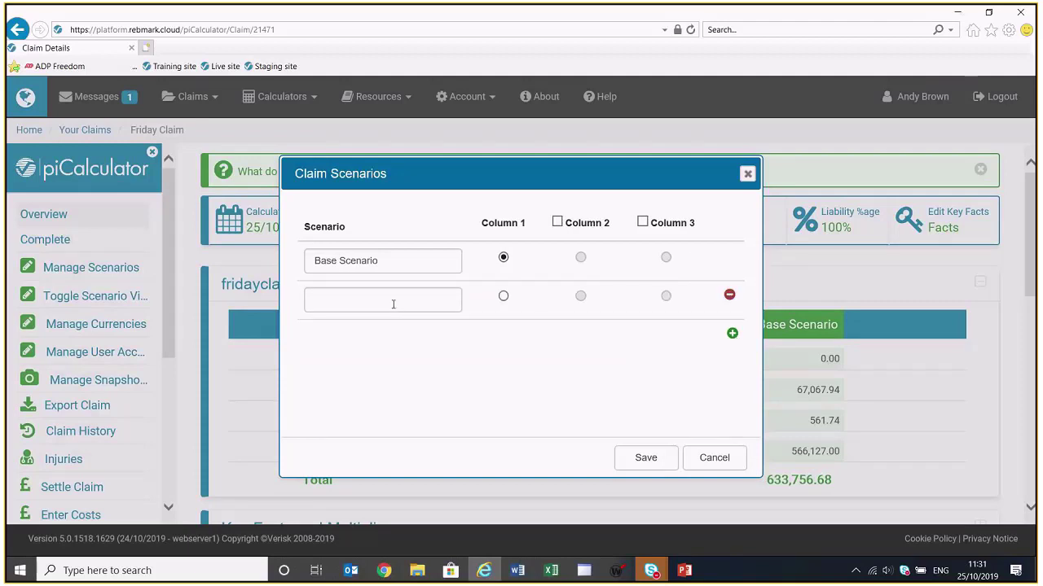
pyautogui.moveTo(388, 261); pyautogui.dragTo(309, 263)
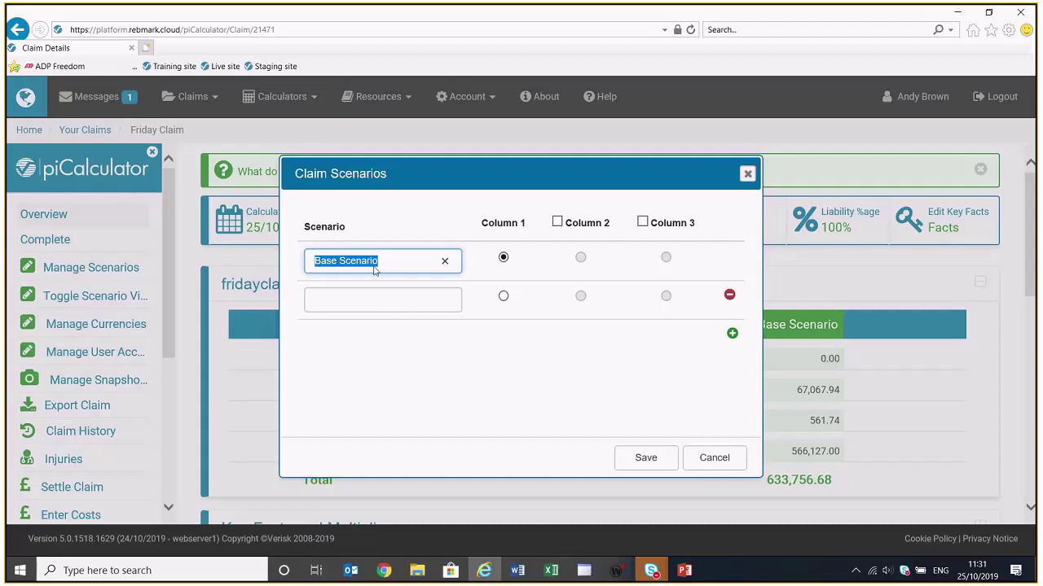
pyautogui.write('Impairment of 10 years')
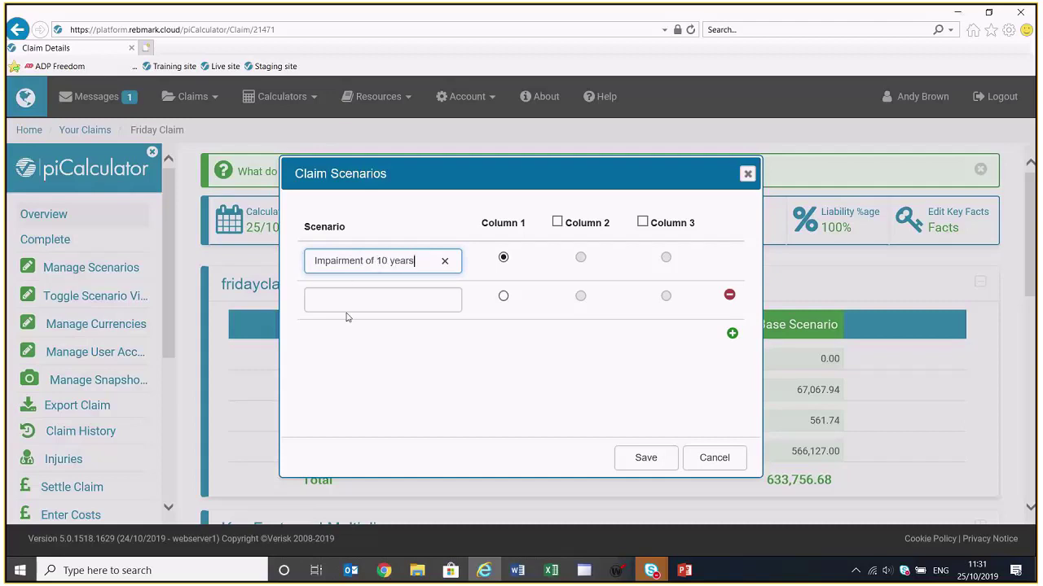
pyautogui.click(352, 295)
pyautogui.write('I')
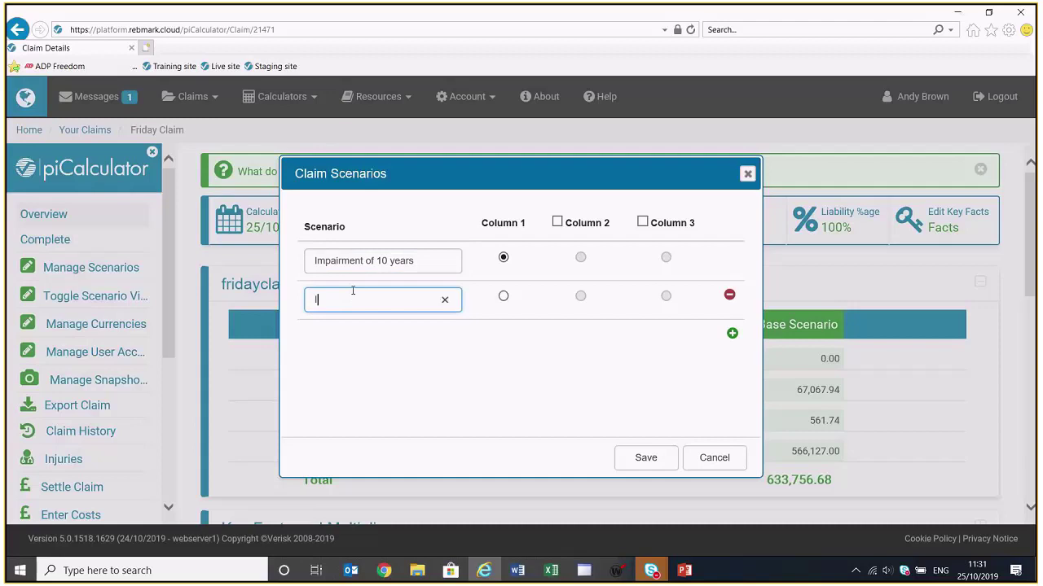
pyautogui.write('mpairment of 15 years')
# Show the Impairment of 15 years scenario in a second results column and save
pyautogui.click(557, 223)
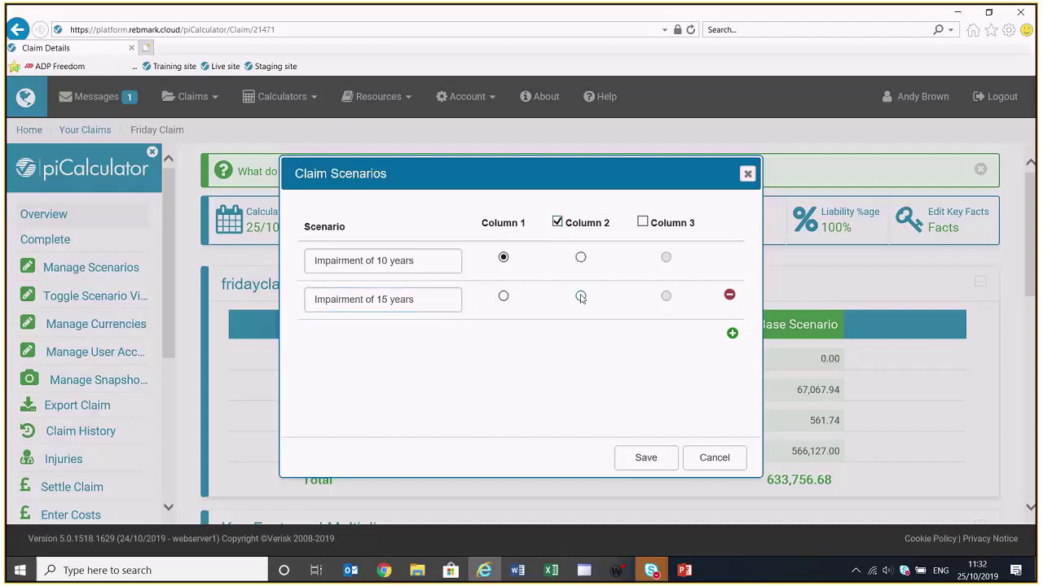
pyautogui.click(581, 297)
pyautogui.click(645, 458)
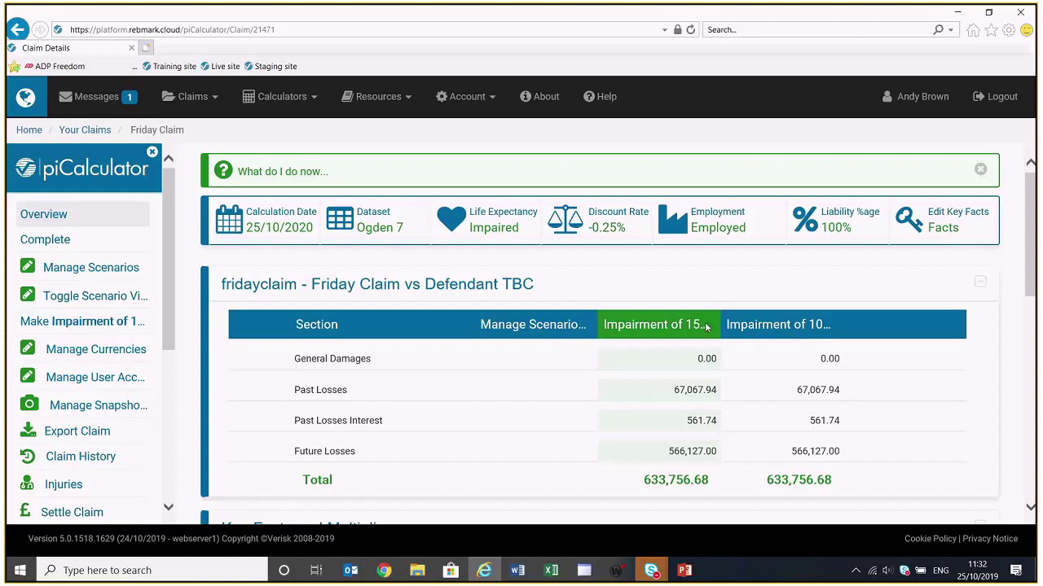
# Change this scenario's life expectancy impairment reduction to 15 years and apply it
pyautogui.click(484, 228)
pyautogui.click(481, 231)
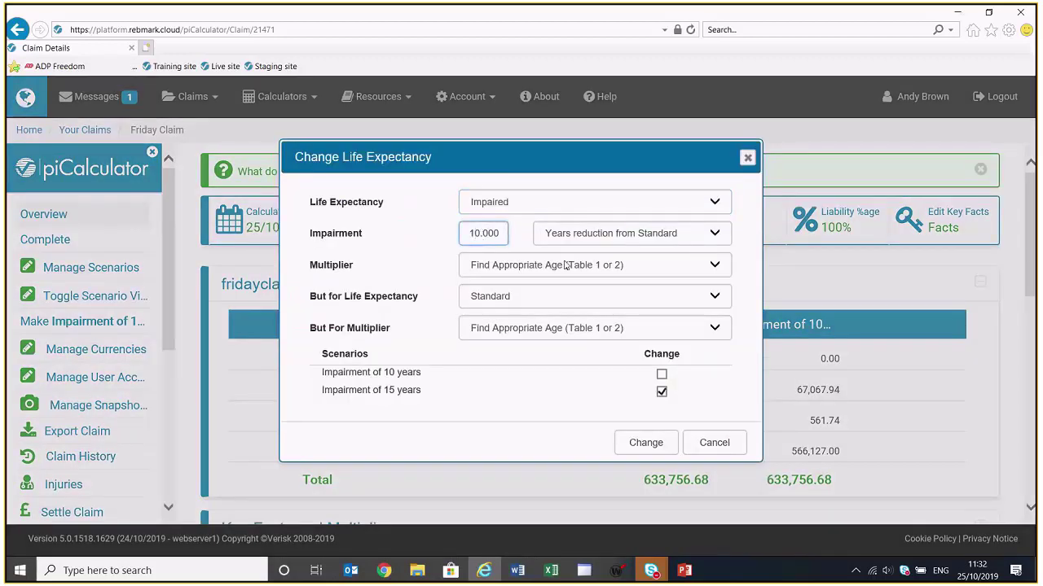
pyautogui.press('Delete')
pyautogui.write('5')
pyautogui.click(643, 443)
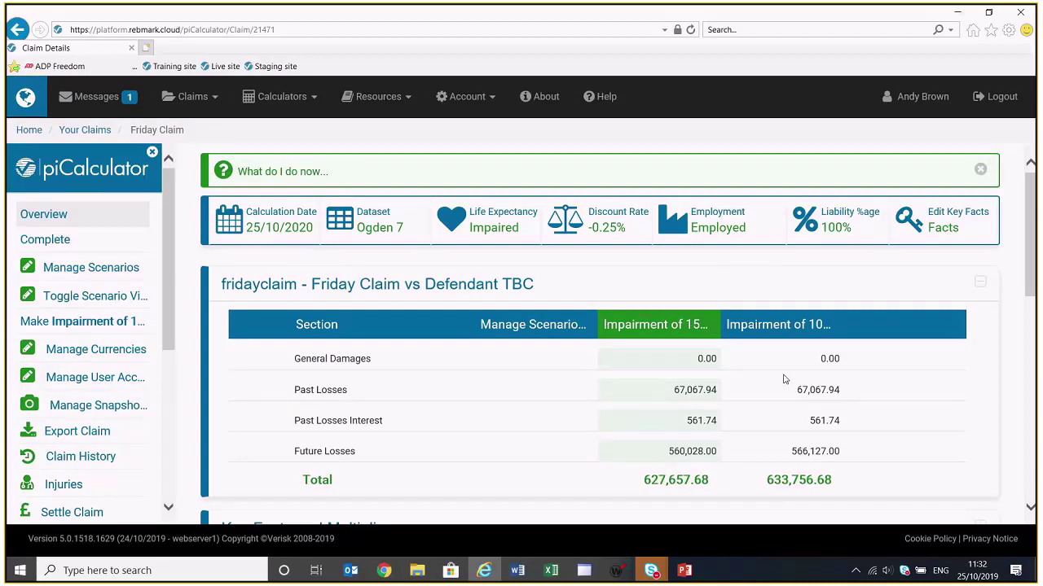
# Check the Future Losses breakdown (560,028.00), then make Impairment of 10 years the leading scenario
pyautogui.scroll(-2, 784, 377)
pyautogui.scroll(-6, 778, 382)
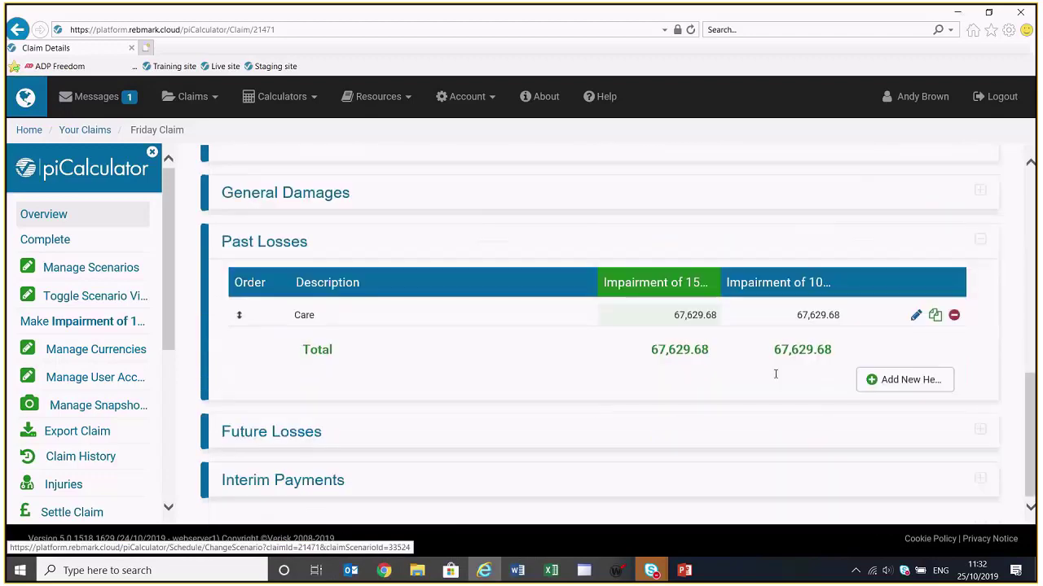
pyautogui.click(671, 432)
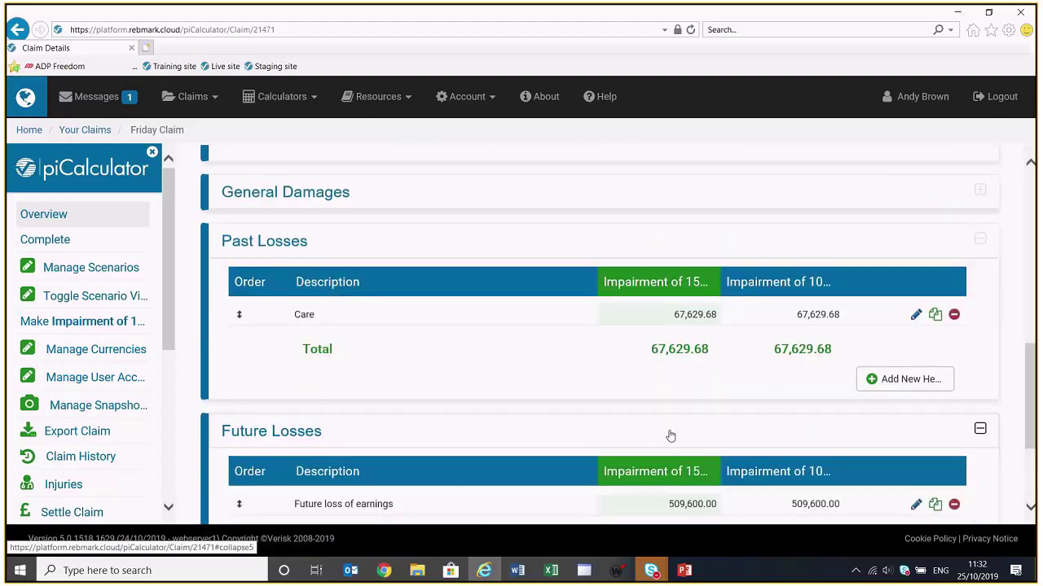
pyautogui.scroll(-2, 687, 431)
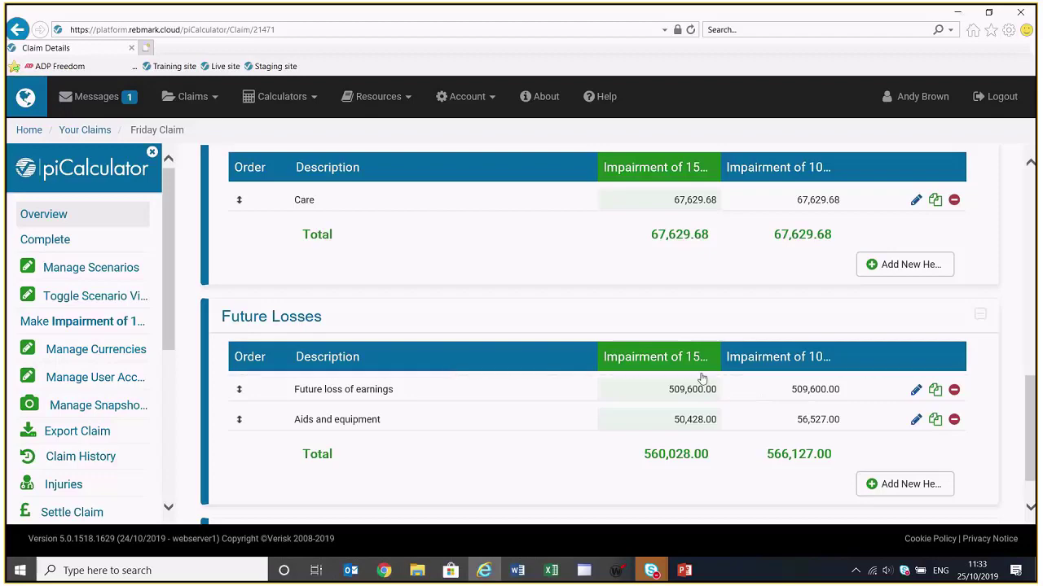
pyautogui.scroll(3, 836, 399)
pyautogui.scroll(4, 836, 396)
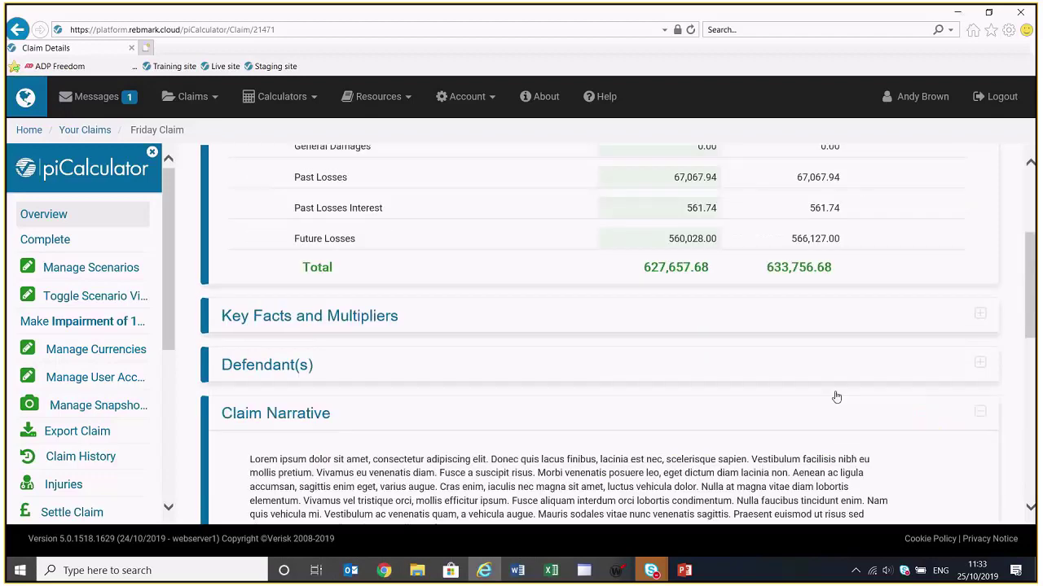
pyautogui.scroll(5, 837, 397)
pyautogui.click(774, 328)
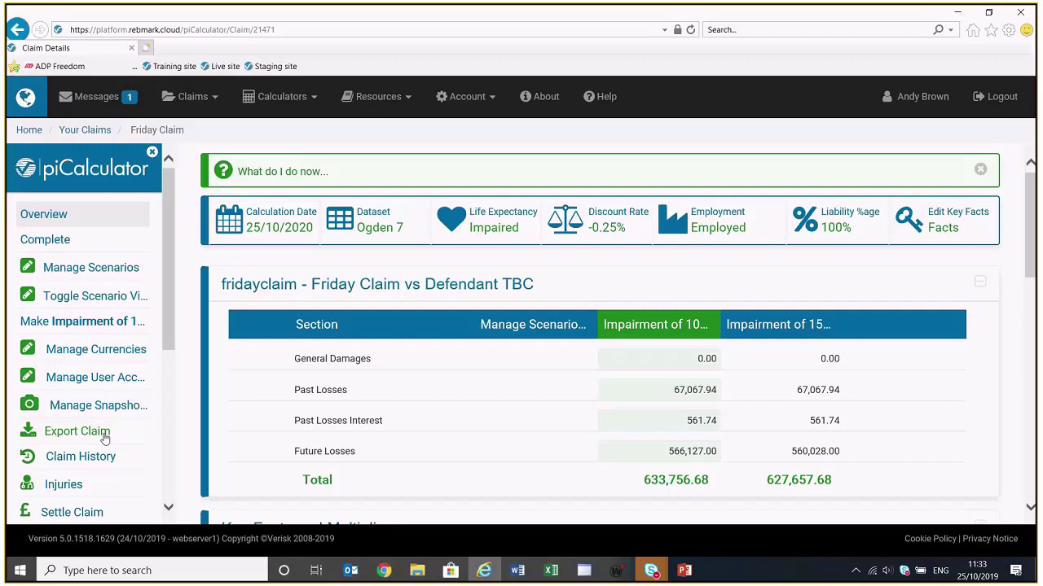
# Open the claim export options and look over the Key Facts settings before returning to Schedule
pyautogui.click(105, 438)
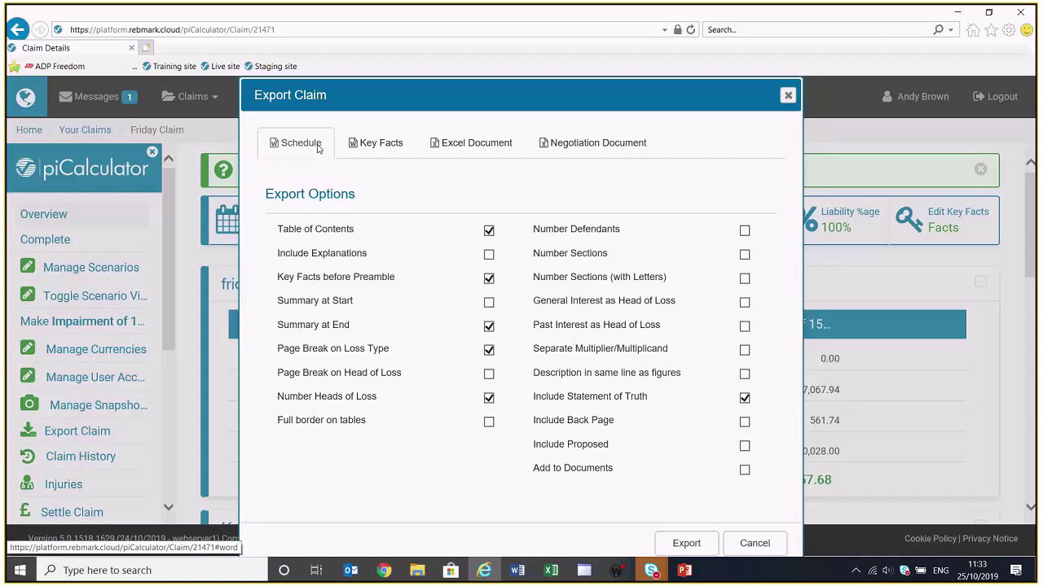
pyautogui.click(379, 144)
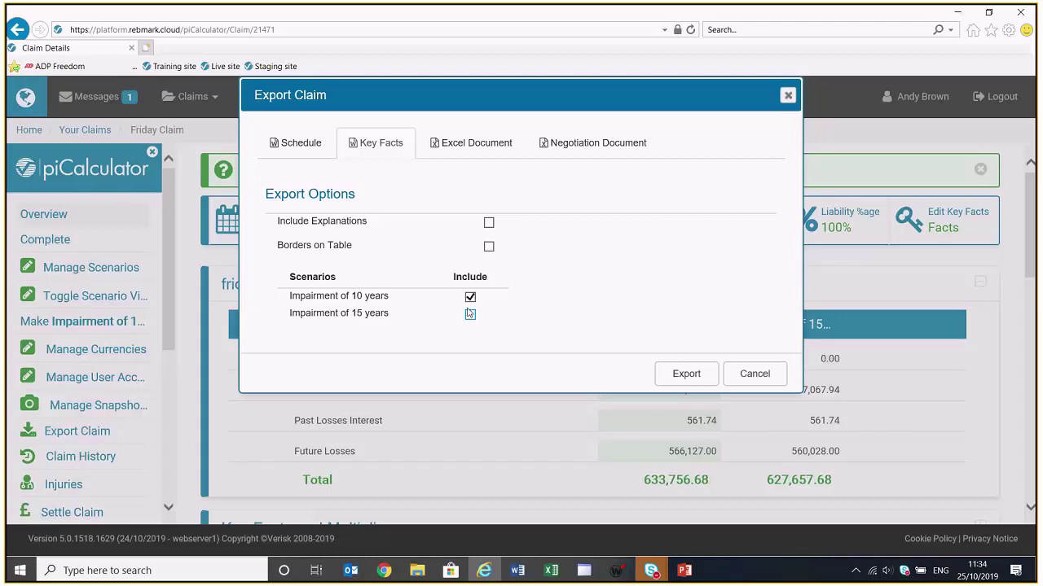
pyautogui.click(306, 155)
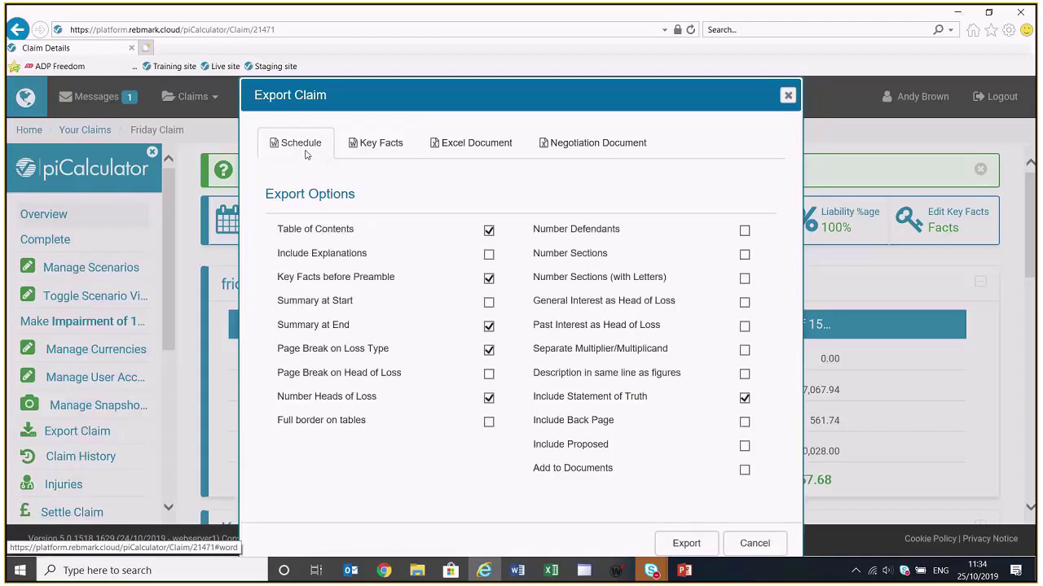
# Export the schedule to Word with explanations, full borders and both interests as heads of loss, and open it
pyautogui.click(491, 257)
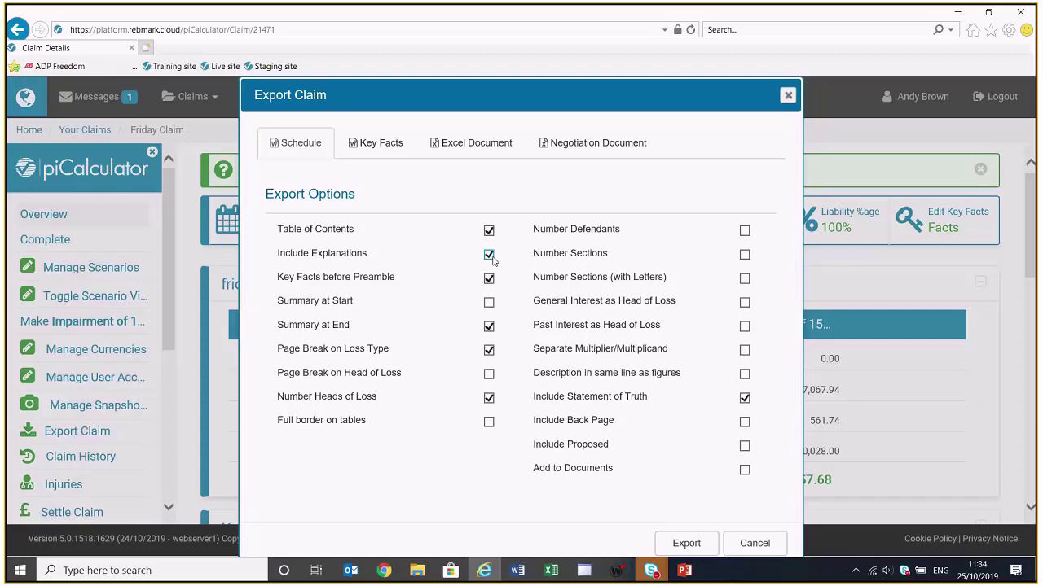
pyautogui.click(489, 422)
pyautogui.click(744, 302)
pyautogui.click(744, 326)
pyautogui.click(693, 544)
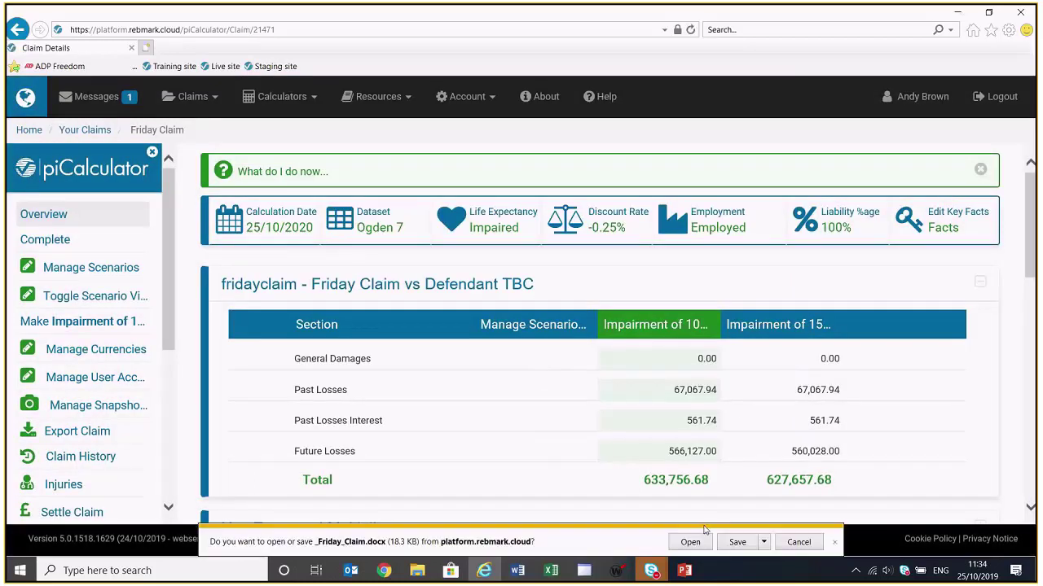
pyautogui.click(691, 539)
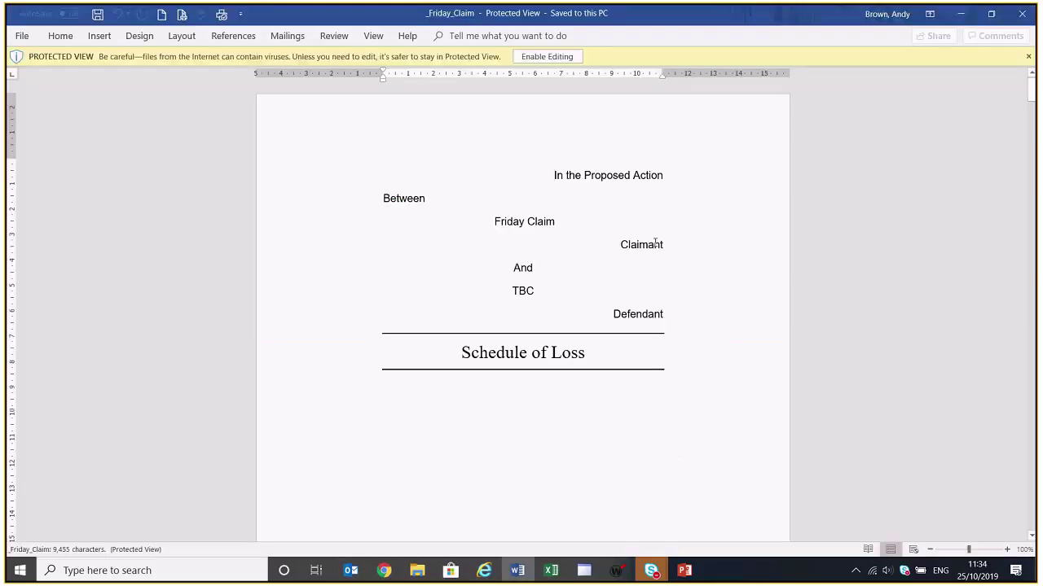
# Enable editing in Word and jump to the Summary section showing the £633,757 total
pyautogui.click(552, 56)
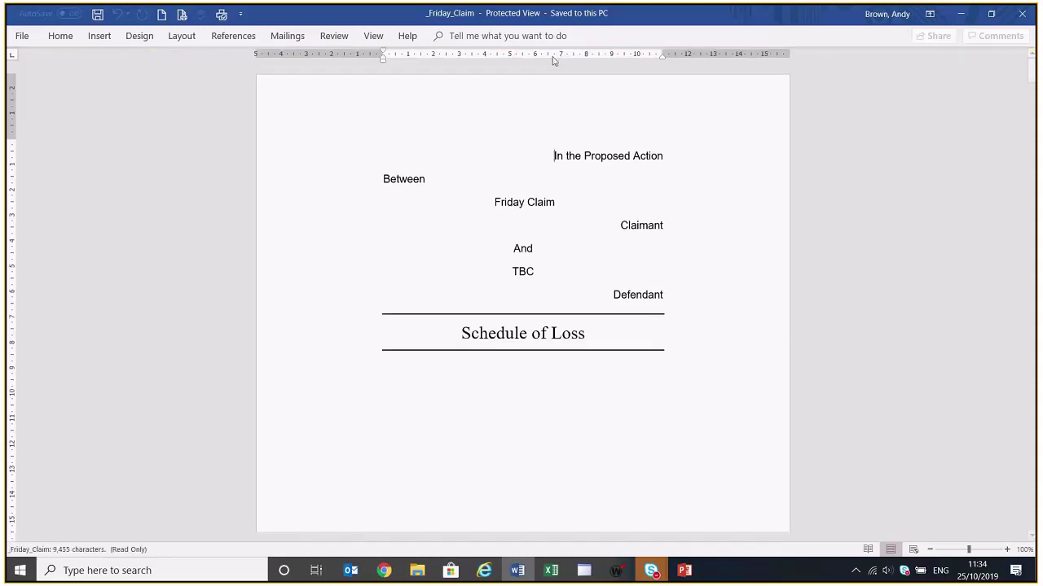
pyautogui.scroll(-10, 709, 383)
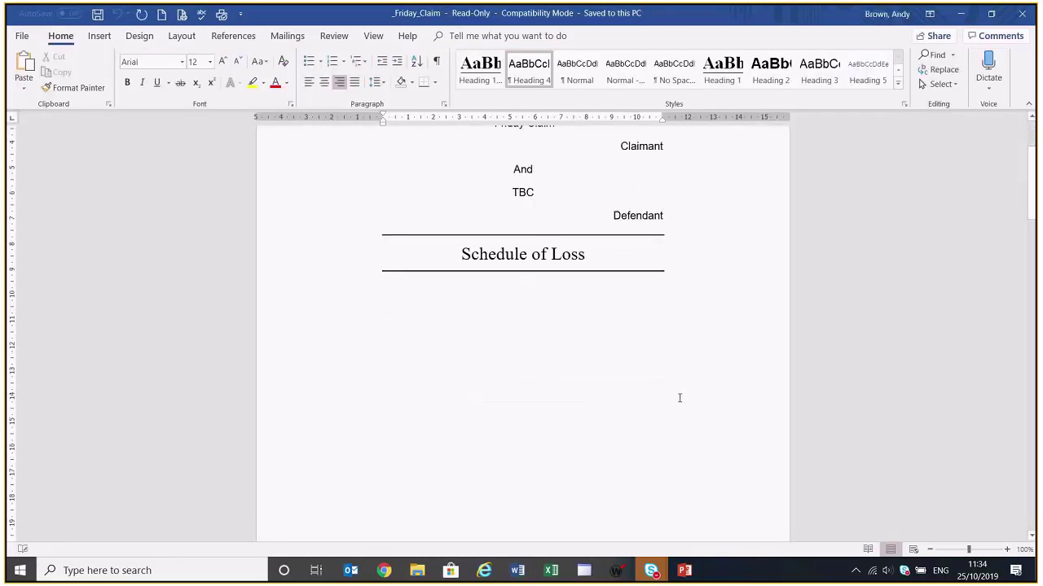
pyautogui.scroll(-3, 682, 404)
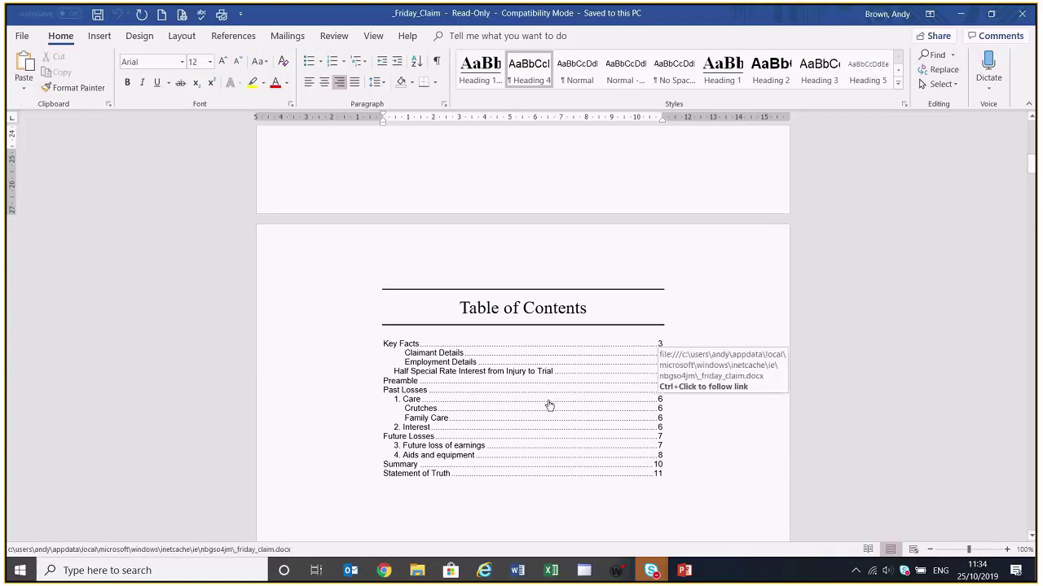
pyautogui.keyDown('ctrl'); pyautogui.click(402, 463); pyautogui.keyUp('ctrl')
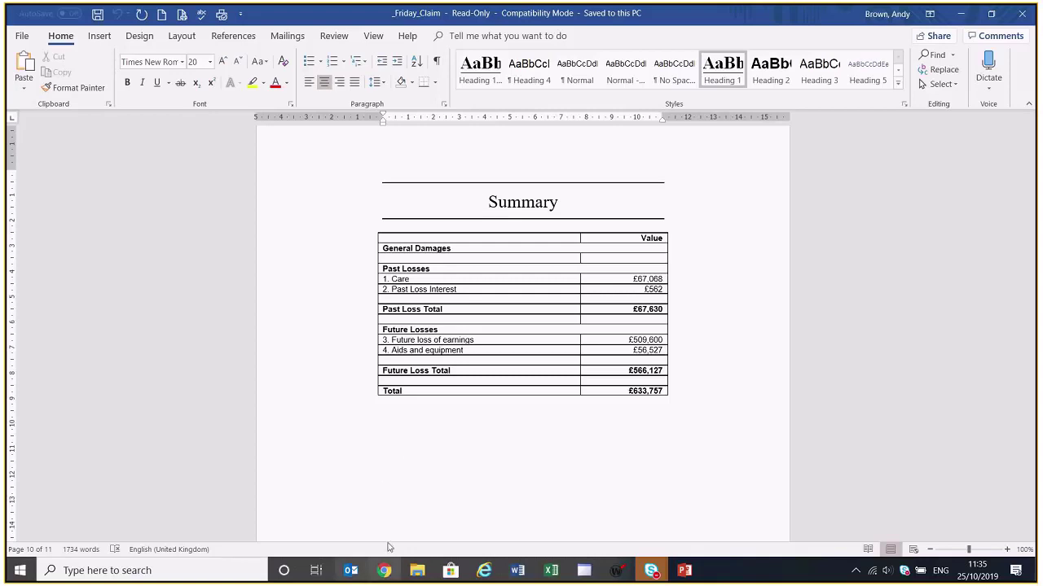
pyautogui.click(484, 572)
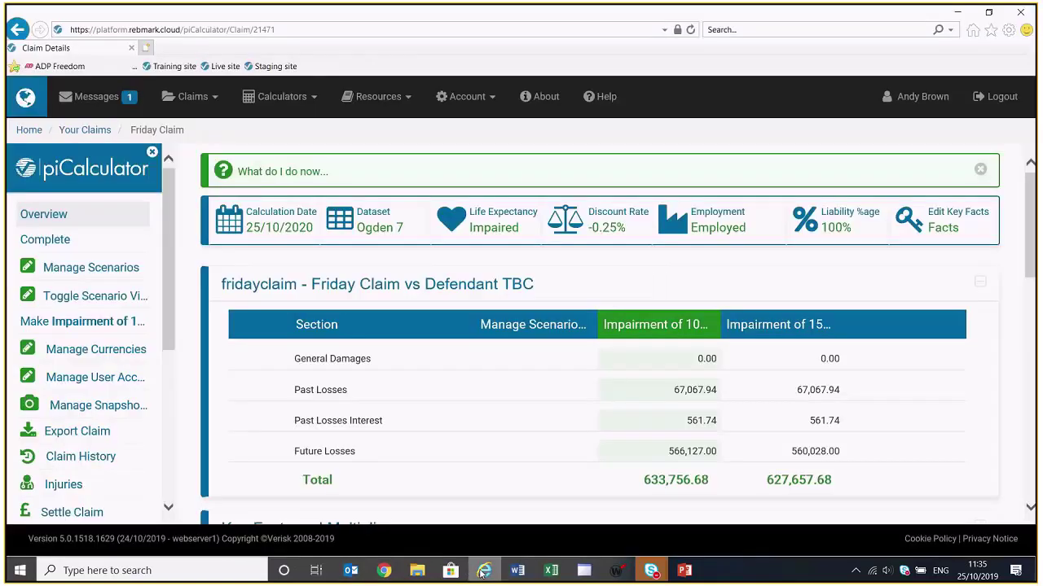
# Export _Friday_Claim.xlsx including the Impairment of 15 years scenario and open it
pyautogui.click(72, 436)
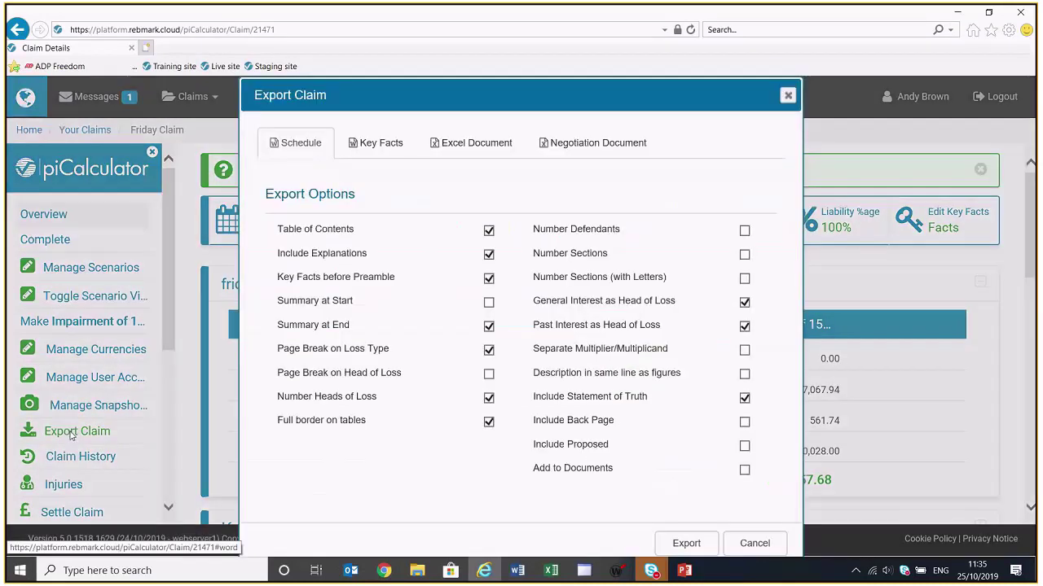
pyautogui.click(454, 151)
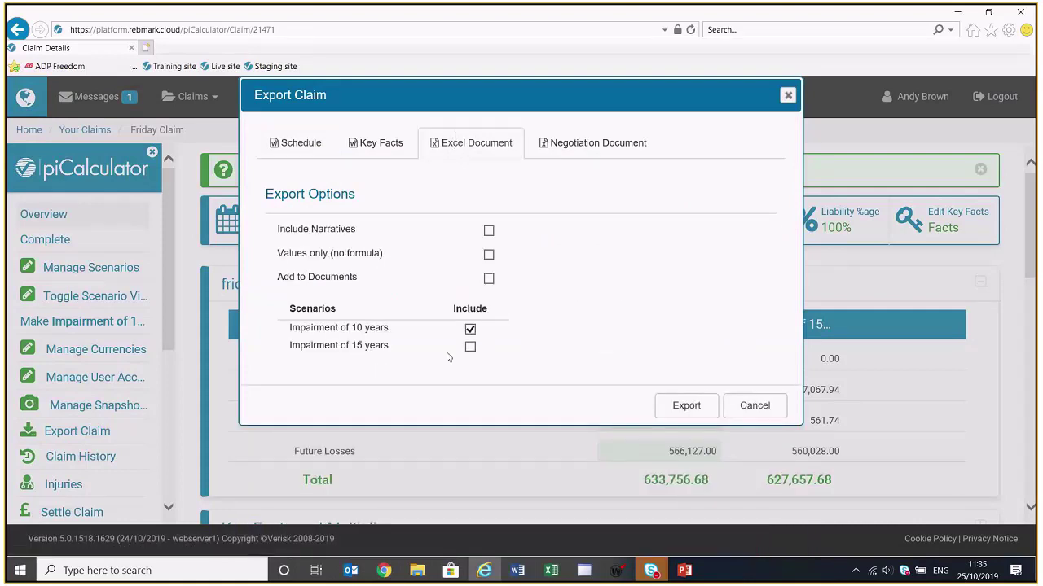
pyautogui.click(471, 348)
pyautogui.click(688, 406)
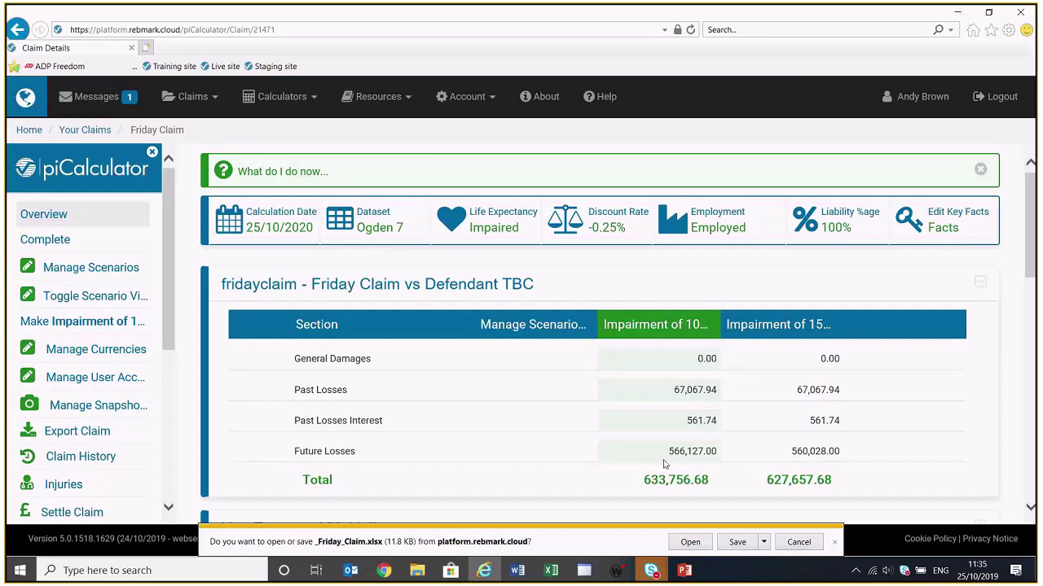
pyautogui.click(690, 541)
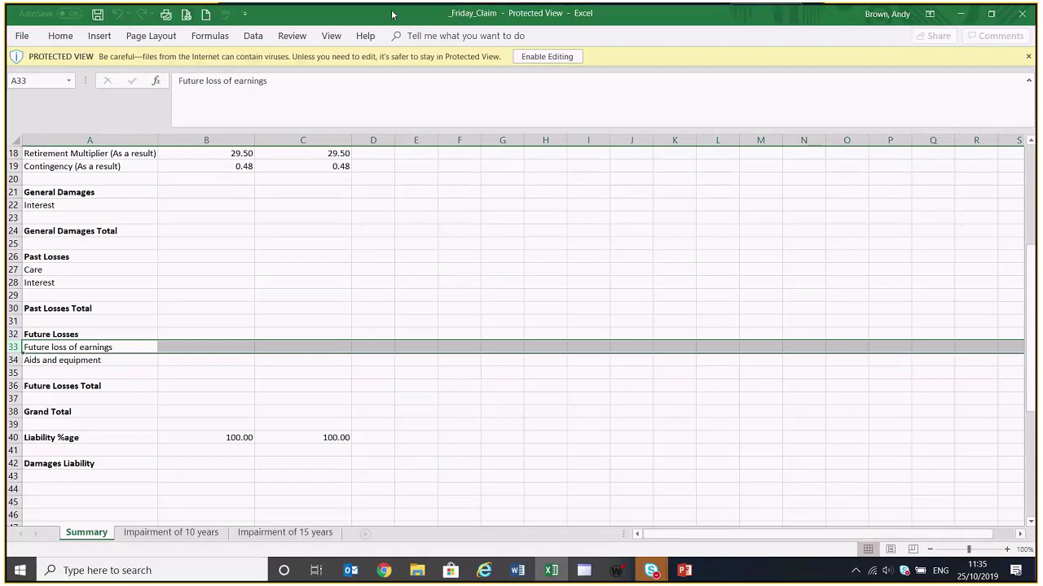
# Enable editing in the exported workbook and scroll down to the Liability %age row
pyautogui.click(562, 57)
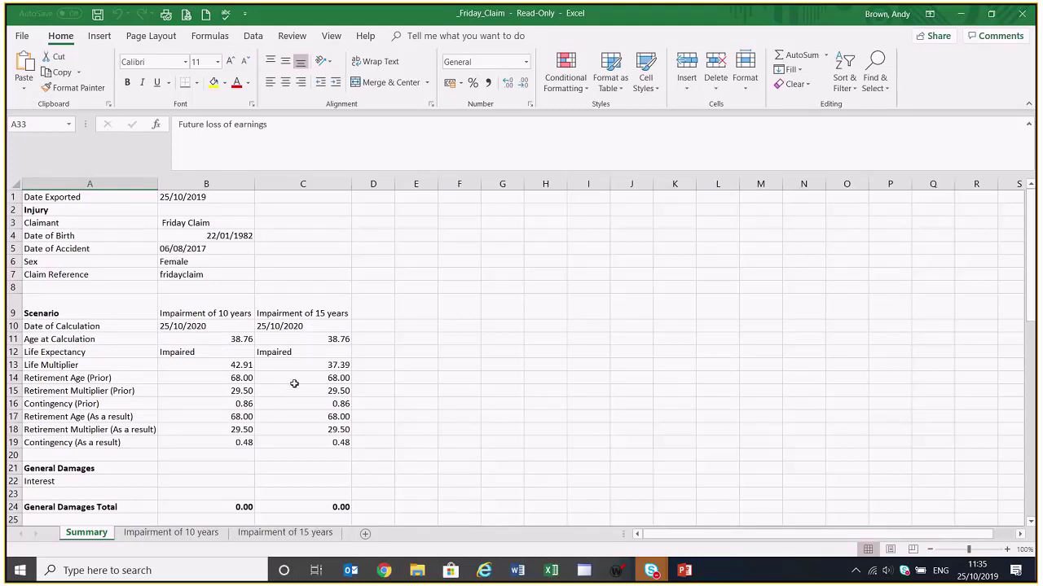
pyautogui.scroll(-3, 294, 383)
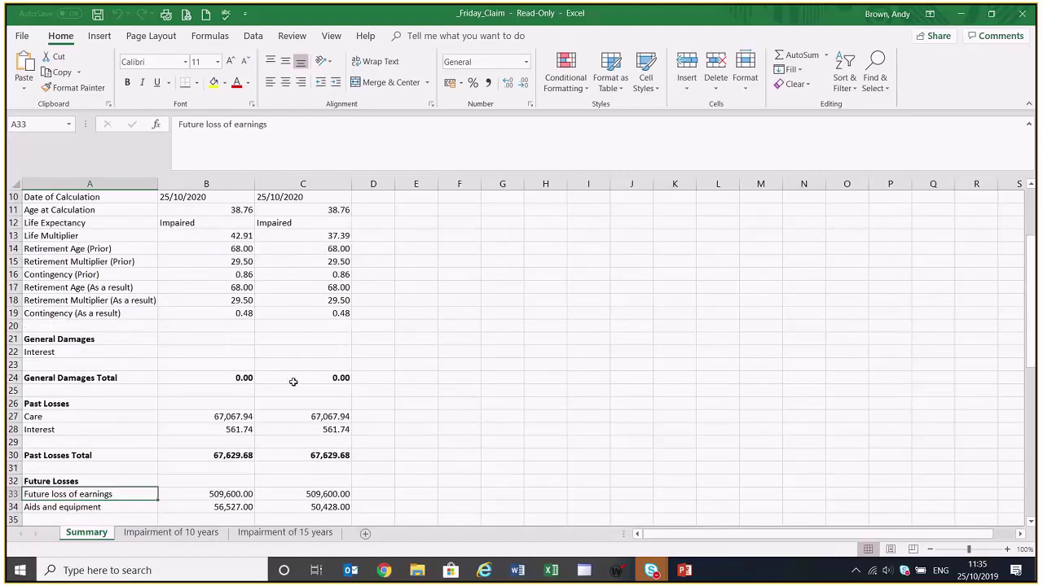
pyautogui.scroll(-3, 293, 382)
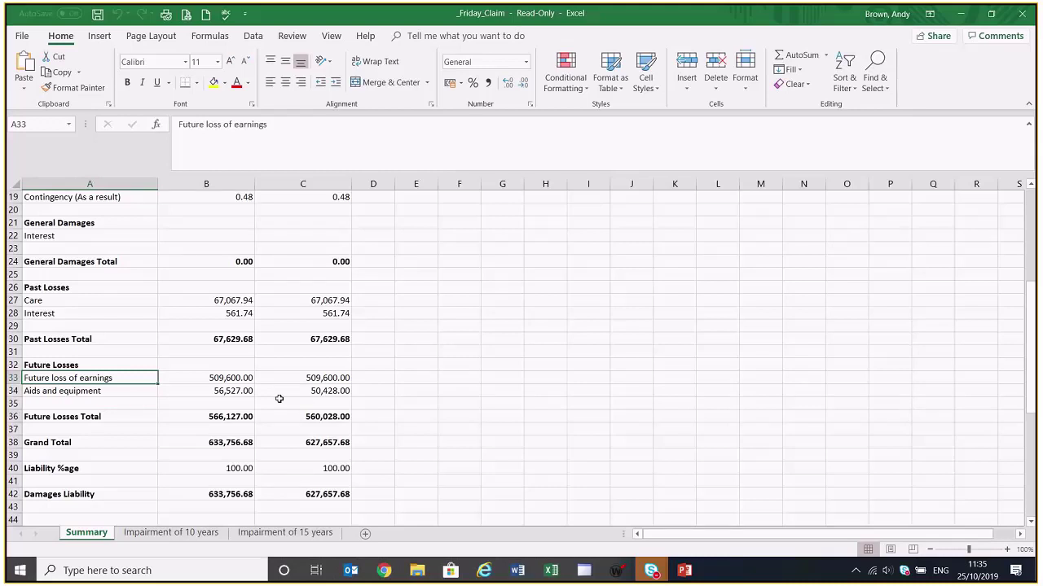
pyautogui.scroll(-2, 279, 396)
pyautogui.scroll(2, 275, 389)
pyautogui.scroll(-1, 277, 385)
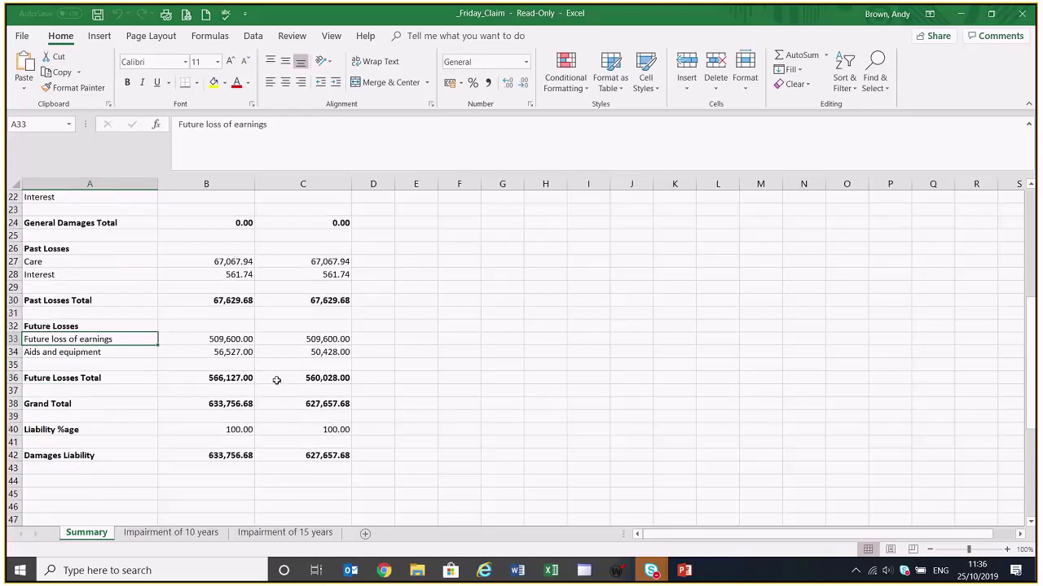
pyautogui.scroll(-1, 277, 379)
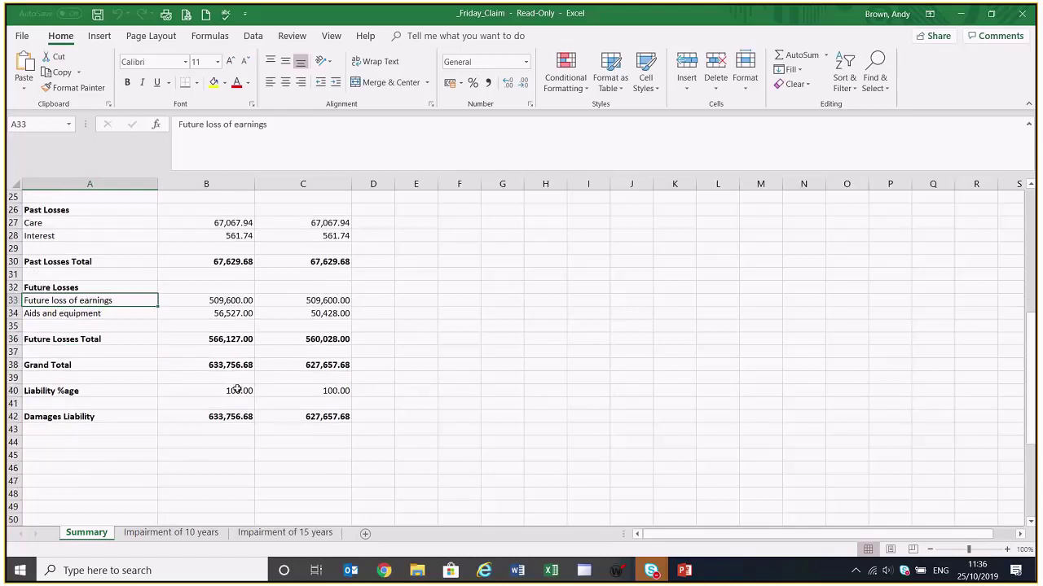
# Enter 80 as Liability %age in B40 and fill it into C40, giving 507,005.34 and 502,126.14
pyautogui.click(239, 391)
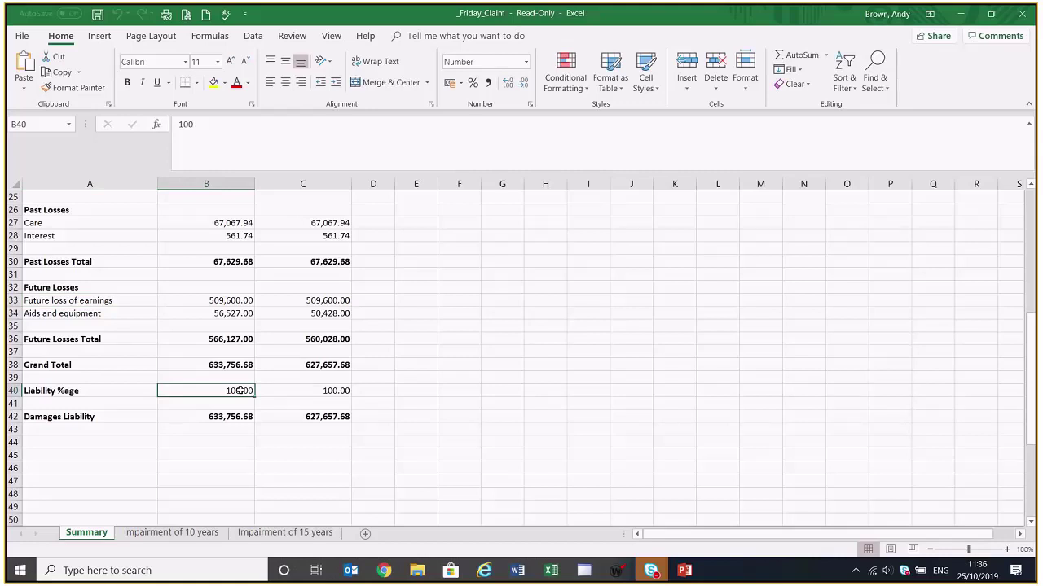
pyautogui.write('80')
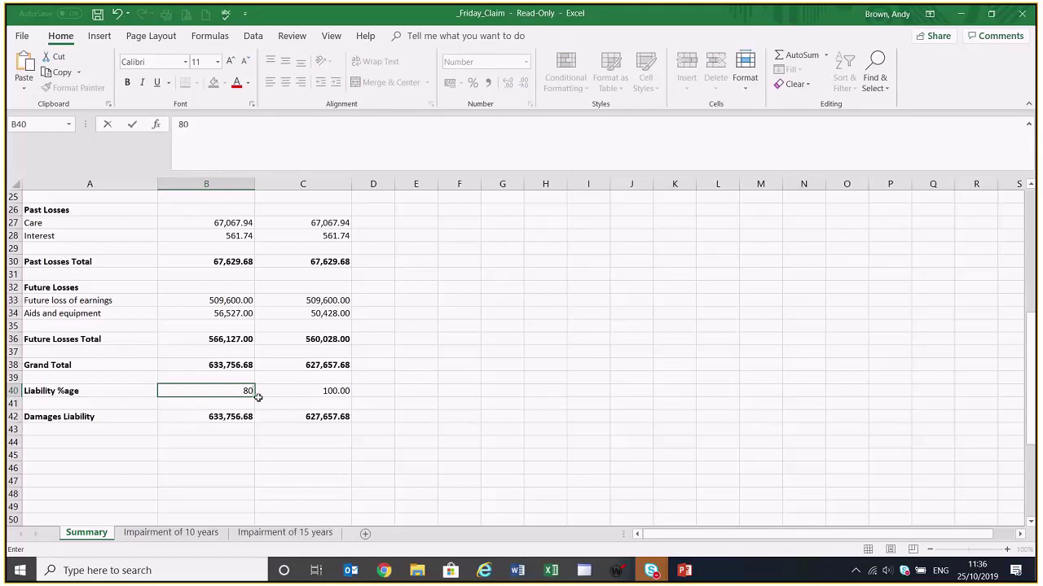
pyautogui.moveTo(258, 397); pyautogui.dragTo(356, 405)
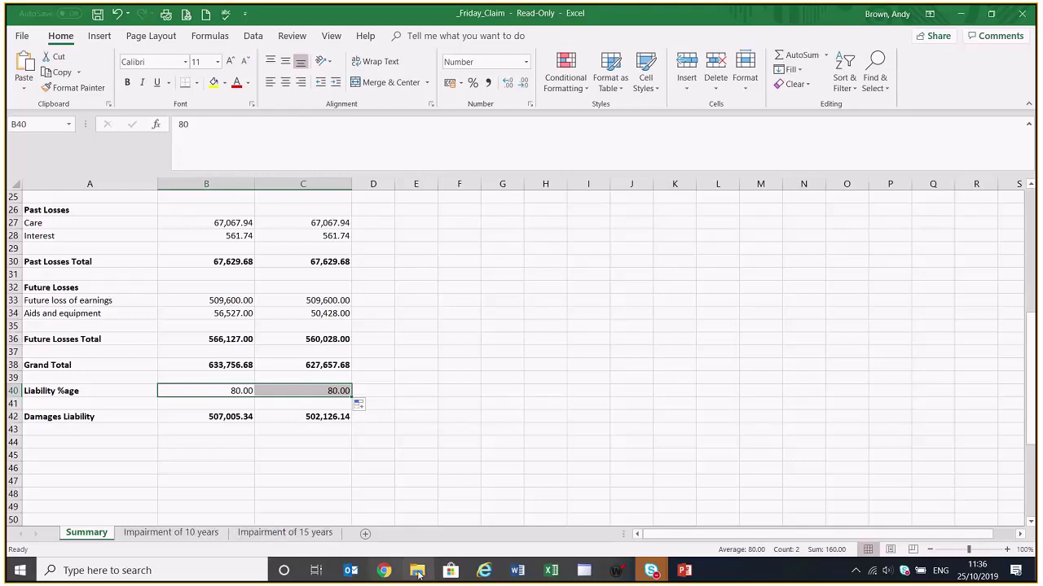
pyautogui.click(485, 572)
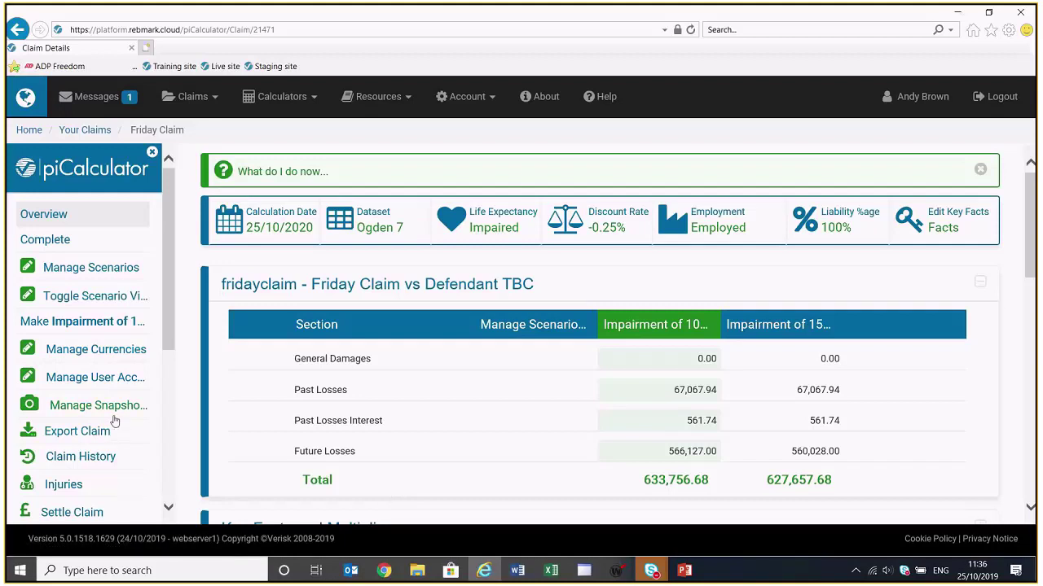
# Add a new user to the claim by their e-mail address with Claimant Read Only access and save
pyautogui.click(123, 382)
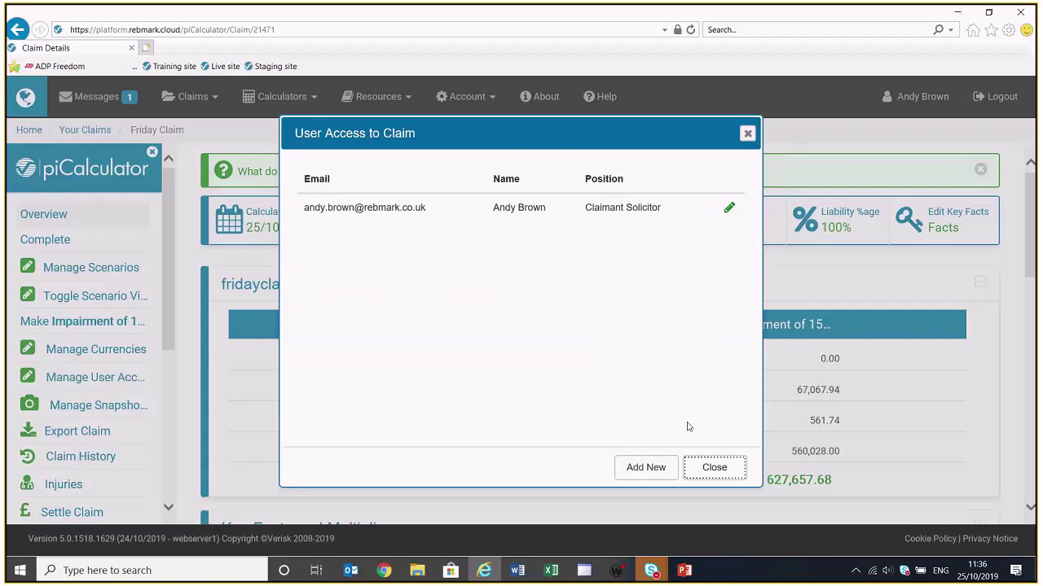
pyautogui.click(641, 470)
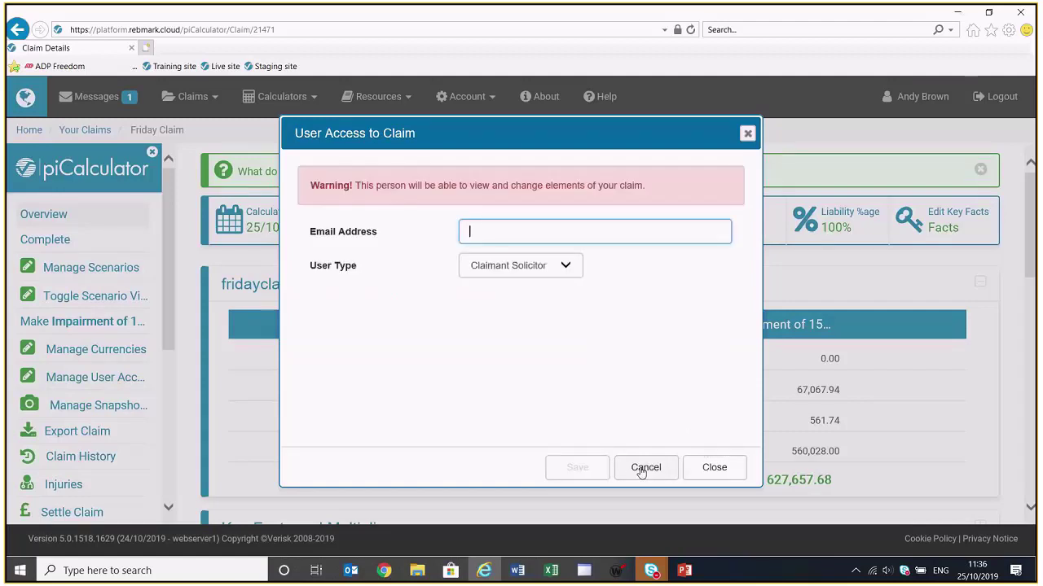
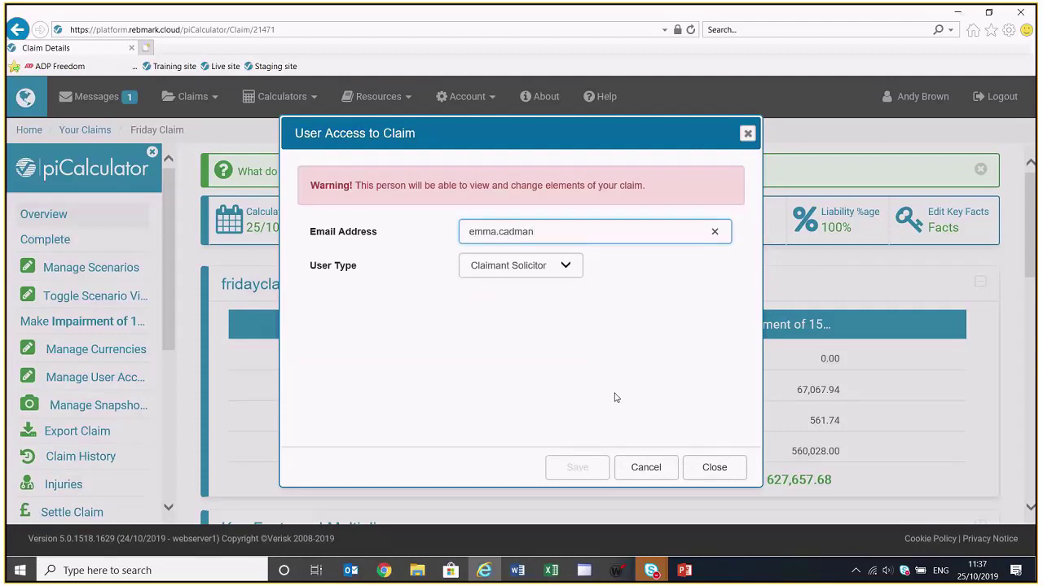
pyautogui.click(547, 268)
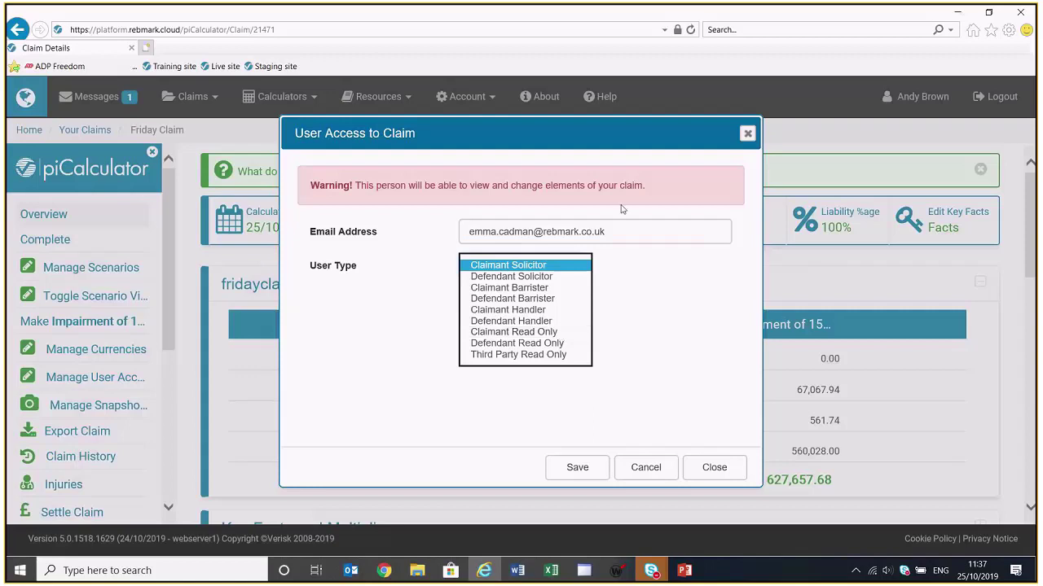
pyautogui.click(548, 332)
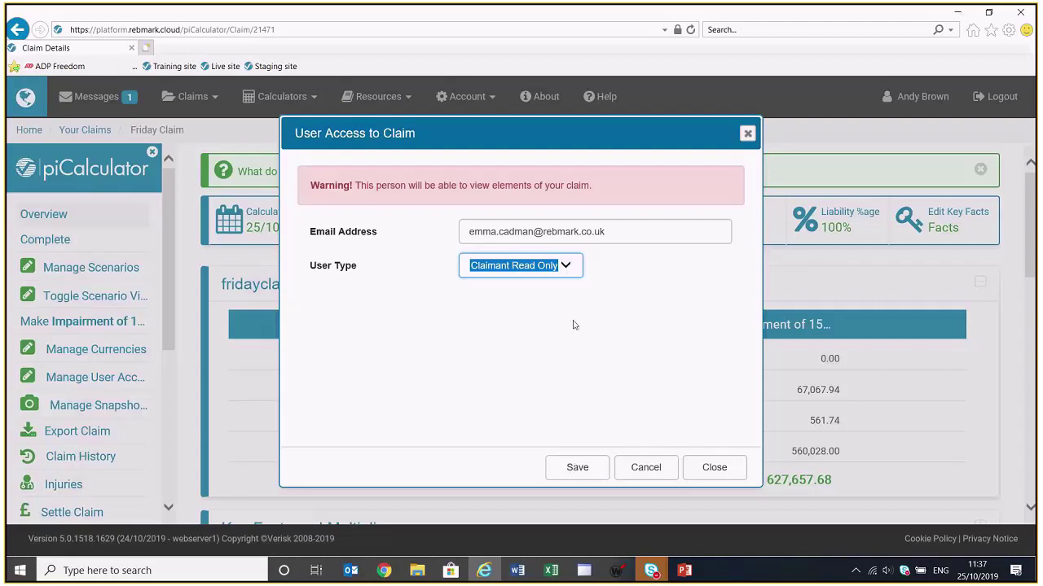
pyautogui.click(578, 466)
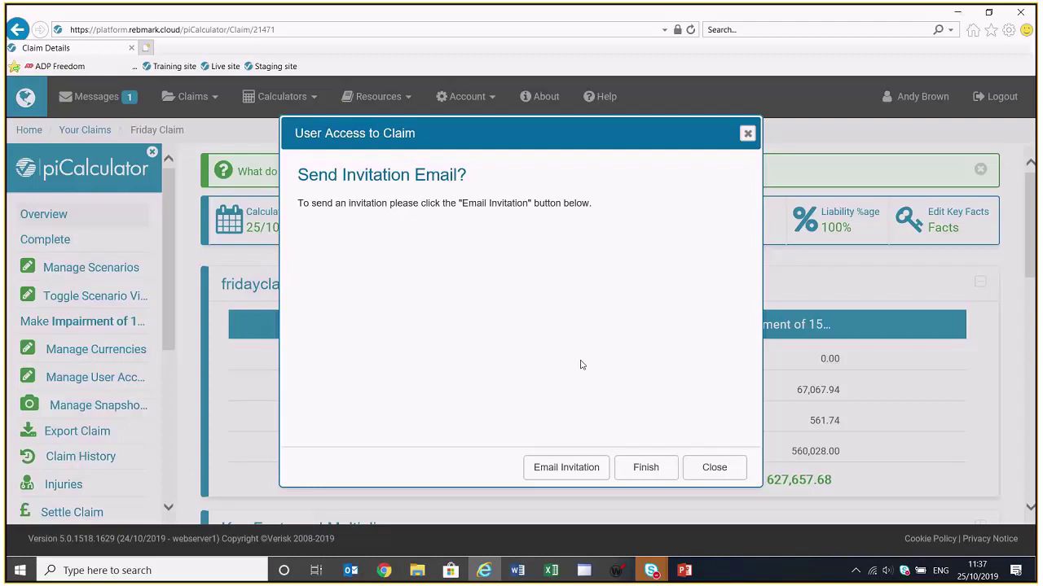
# Finish without sending an invitation, close the user access list, and open the Help resources
pyautogui.click(652, 468)
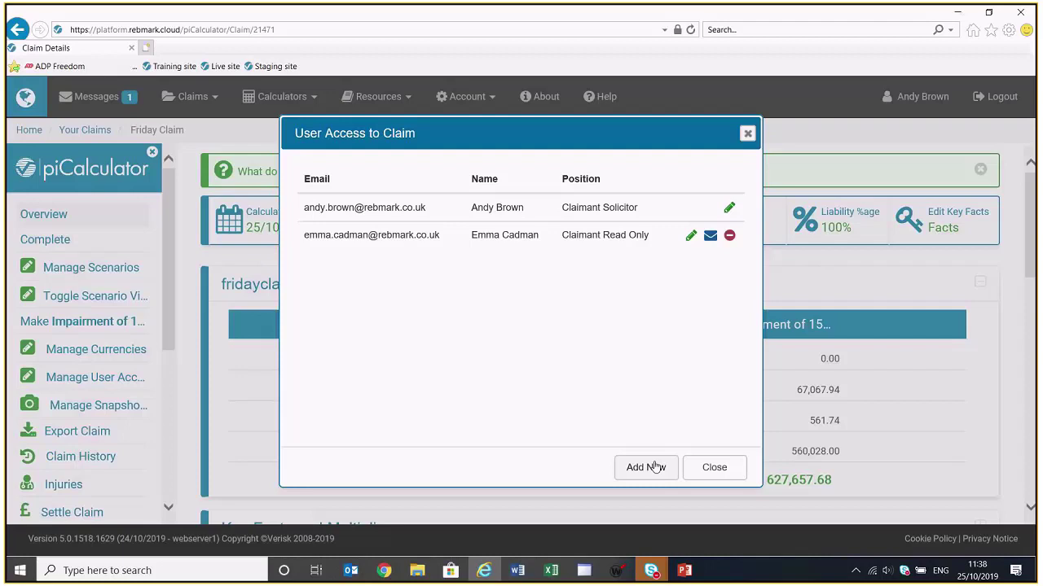
pyautogui.click(721, 466)
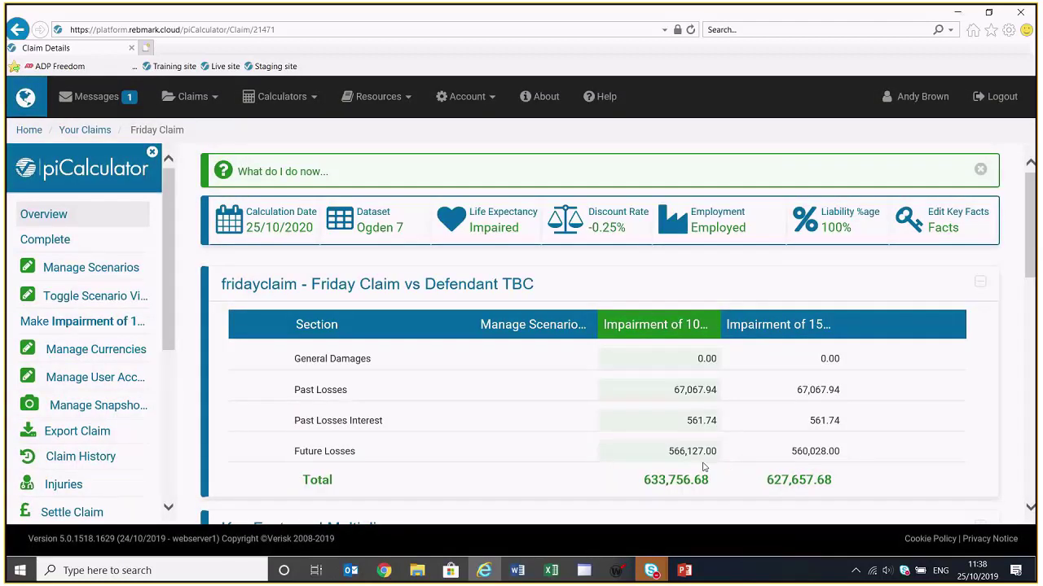
pyautogui.click(606, 97)
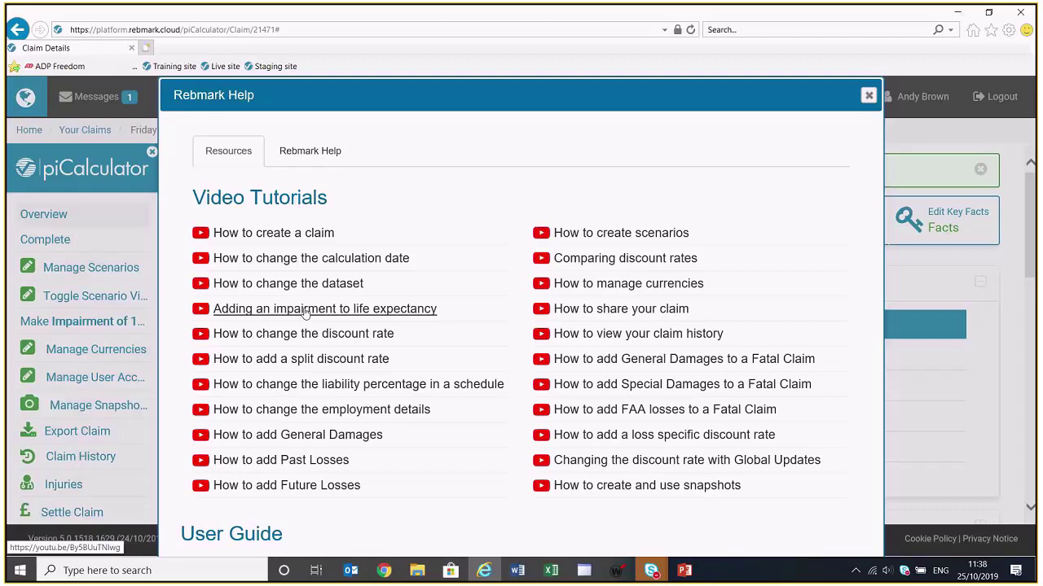
# Scroll through the video tutorials, then show the Rebmark Help page with the e-mail form and phone and e-mail contacts
pyautogui.scroll(-1, 290, 336)
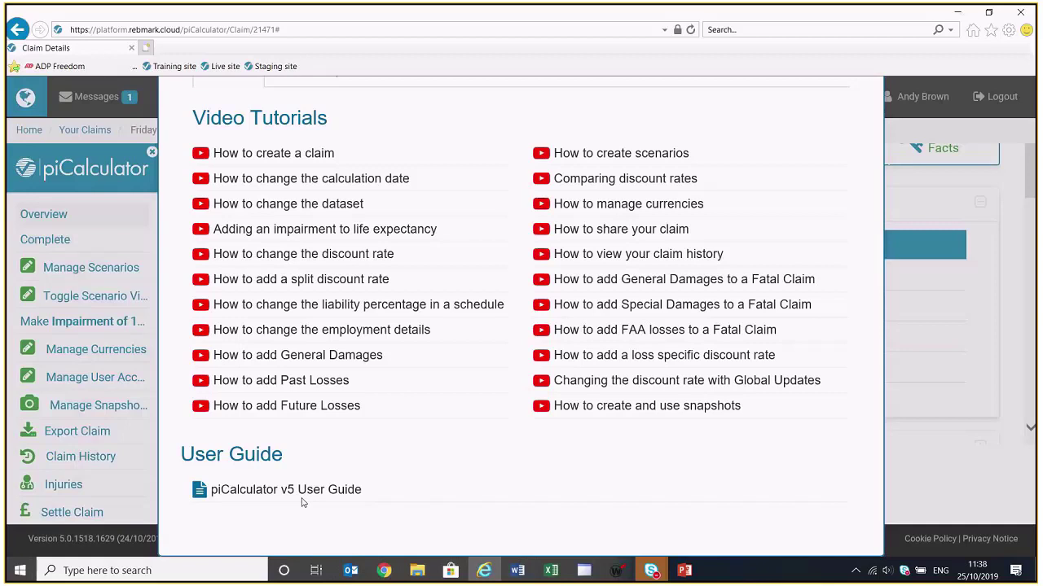
pyautogui.scroll(2, 301, 502)
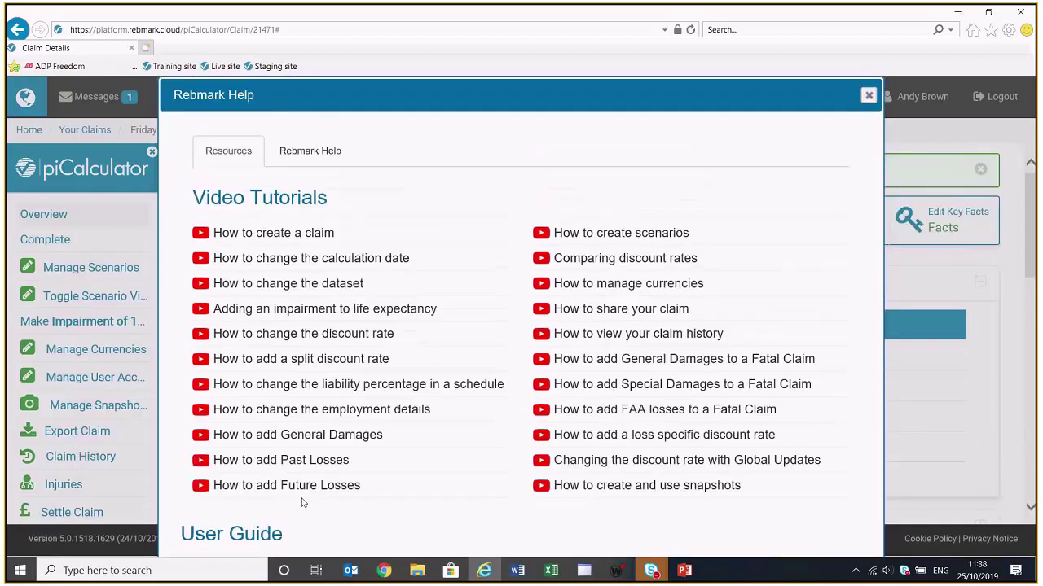
pyautogui.click(310, 152)
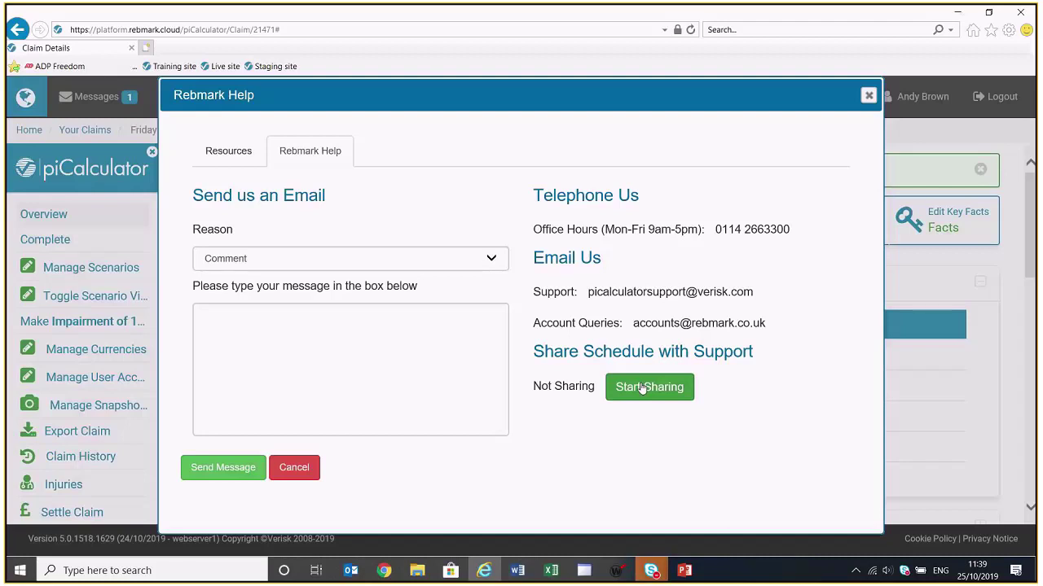
# Close the help, check the Life Expectancy settings without changing them, and scroll down the sidebar
pyautogui.click(870, 97)
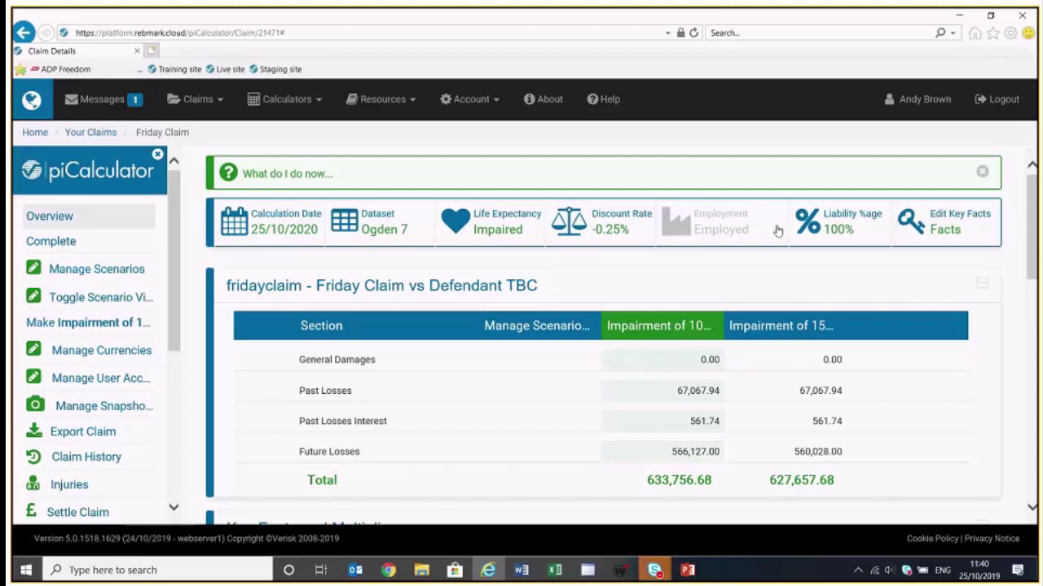
pyautogui.click(486, 231)
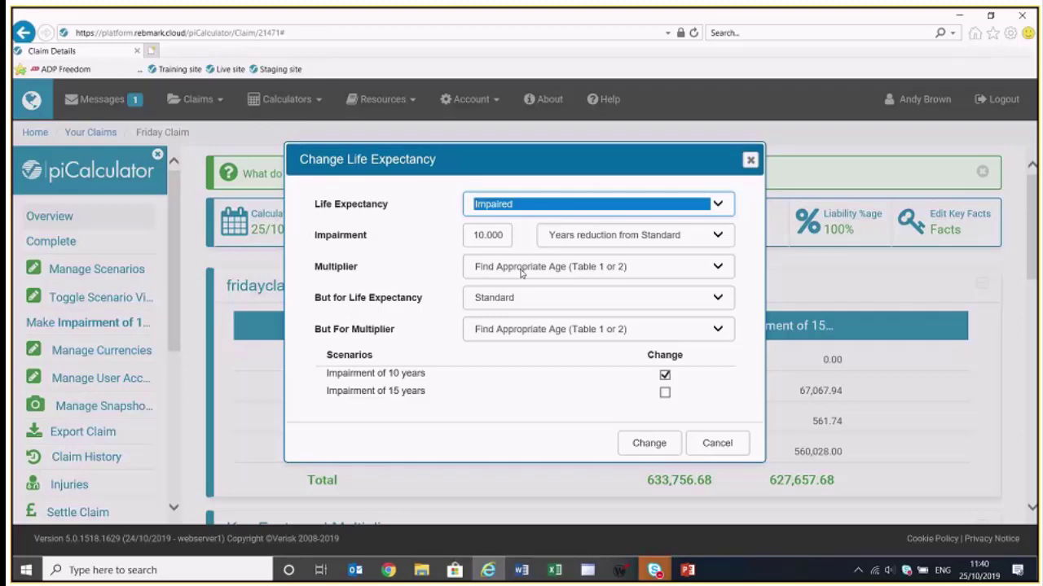
pyautogui.click(716, 446)
pyautogui.scroll(-1, 181, 438)
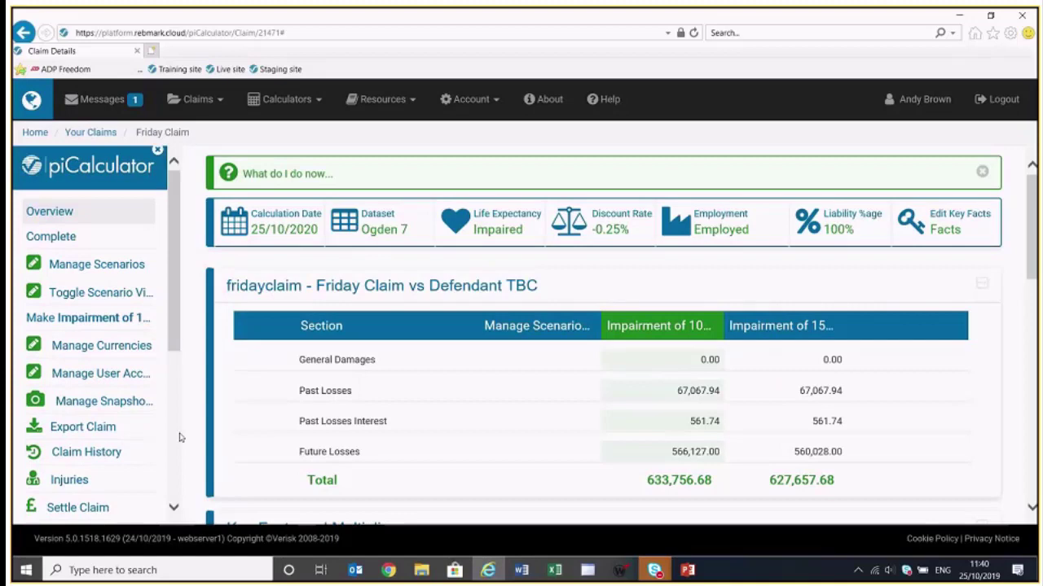
pyautogui.scroll(-5, 181, 439)
# Open the Care past loss and scroll to its Family Care table of five periods subtotalling 66,967.94
pyautogui.click(73, 313)
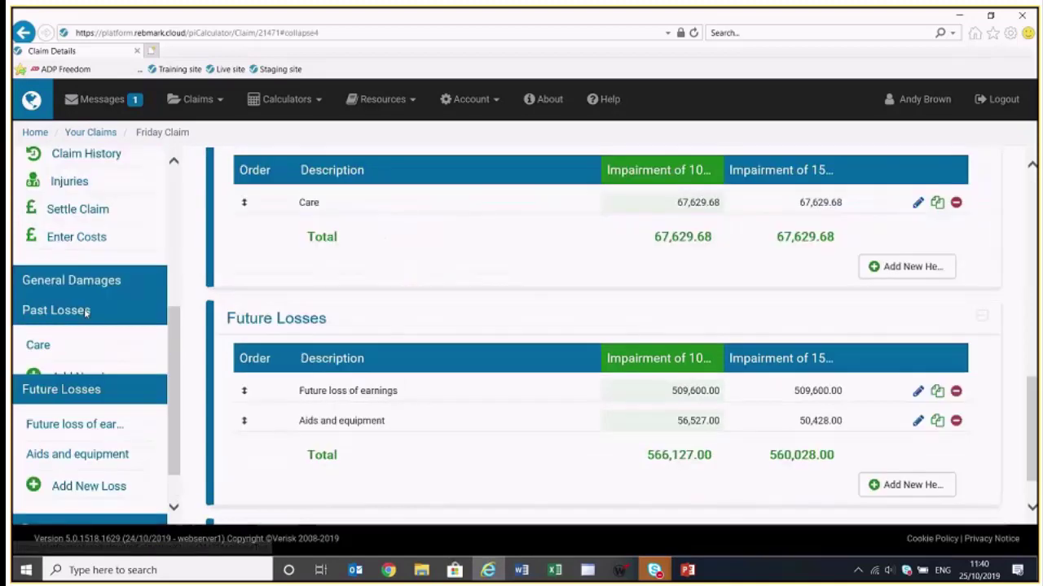
pyautogui.click(39, 345)
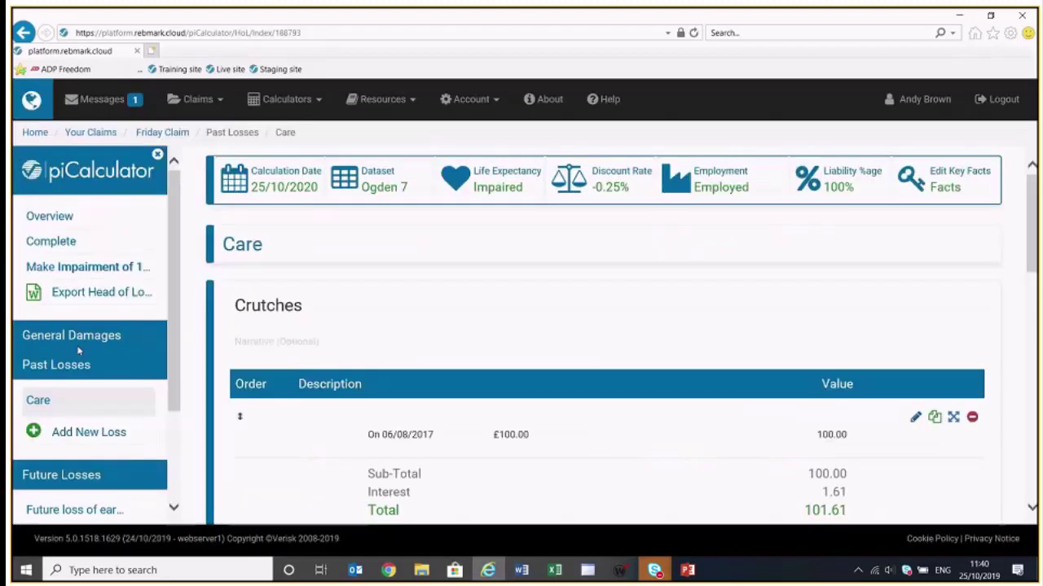
pyautogui.scroll(-5, 602, 338)
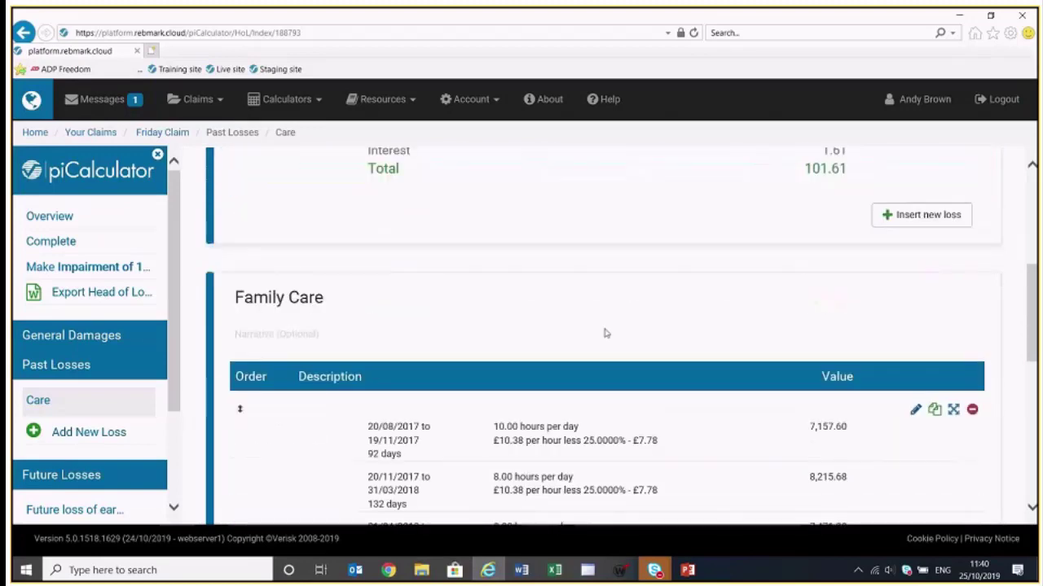
pyautogui.scroll(-1, 605, 332)
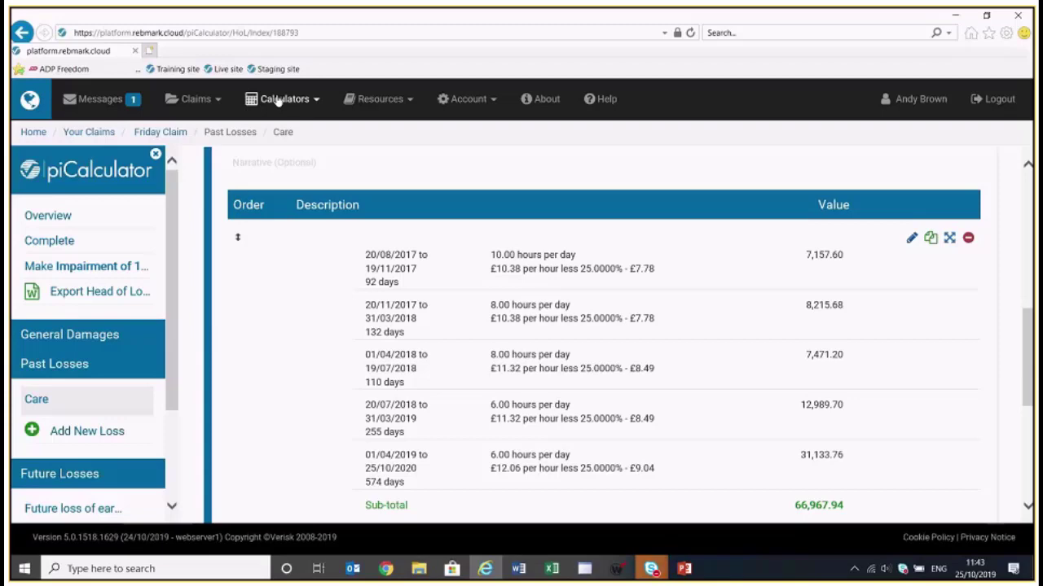
pyautogui.click(278, 99)
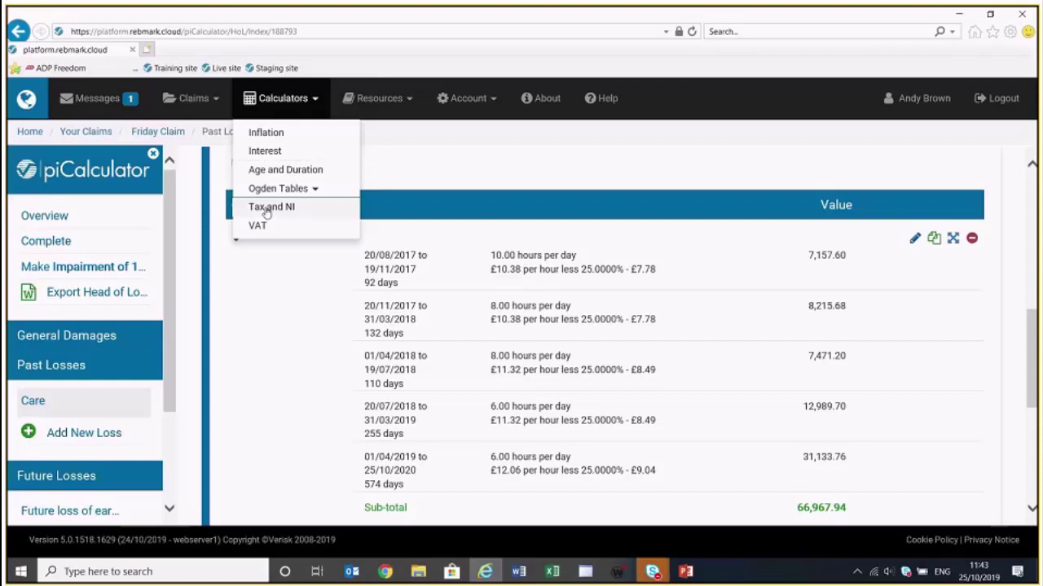
pyautogui.click(251, 337)
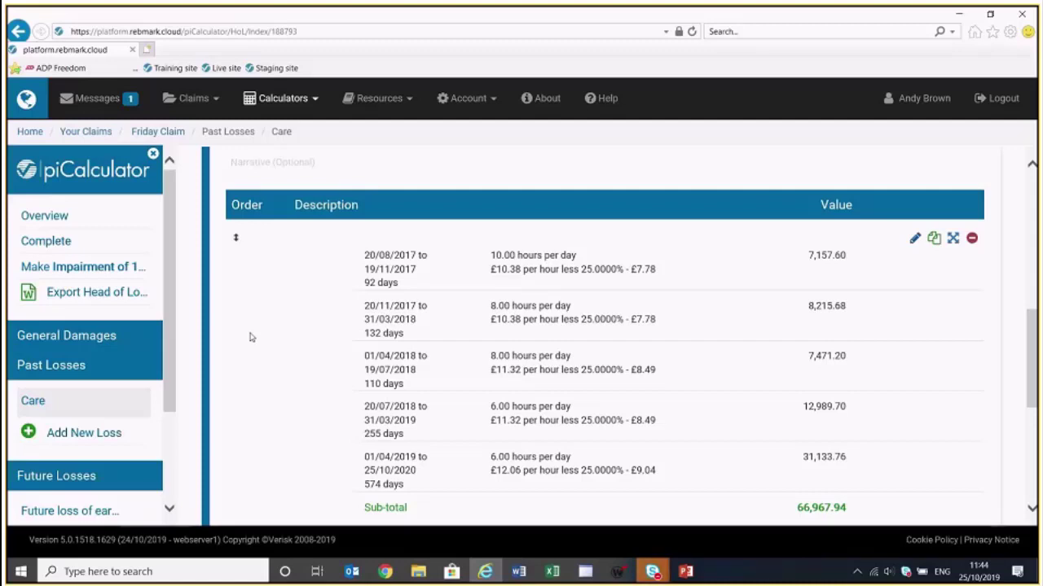
# Create a new past loss named 'earnings'
pyautogui.click(94, 434)
pyautogui.write('earnings')
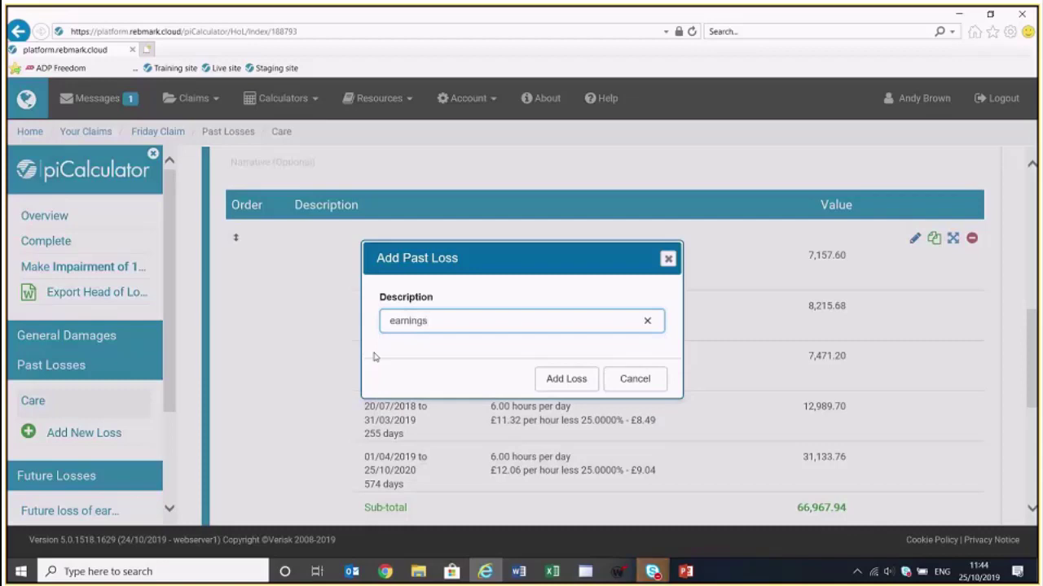
pyautogui.click(567, 380)
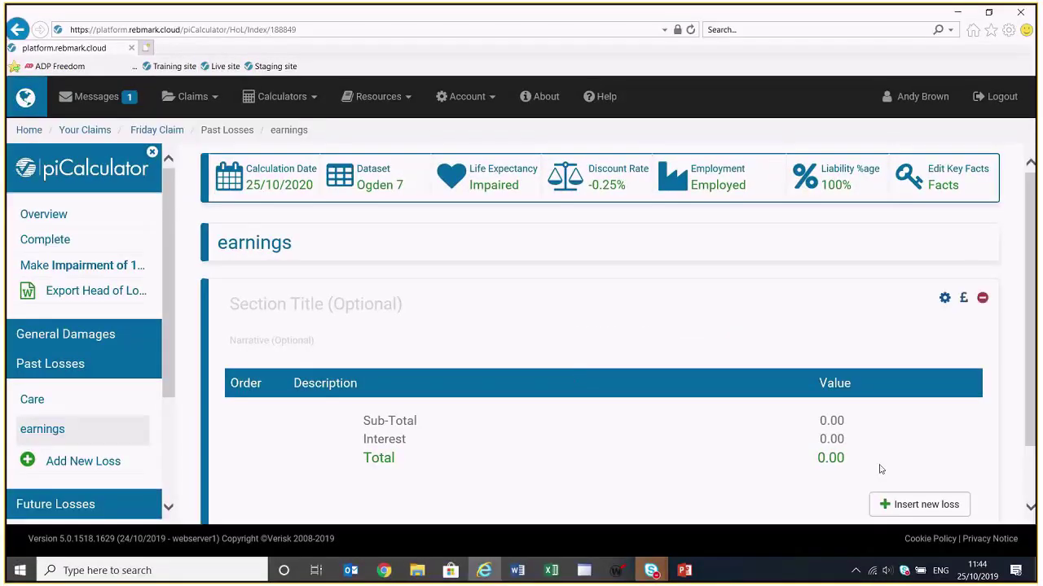
# Insert an Earnings (ASHE) item with occupation 7111 Sales and retail assistants, found by filtering 'retail'
pyautogui.click(921, 506)
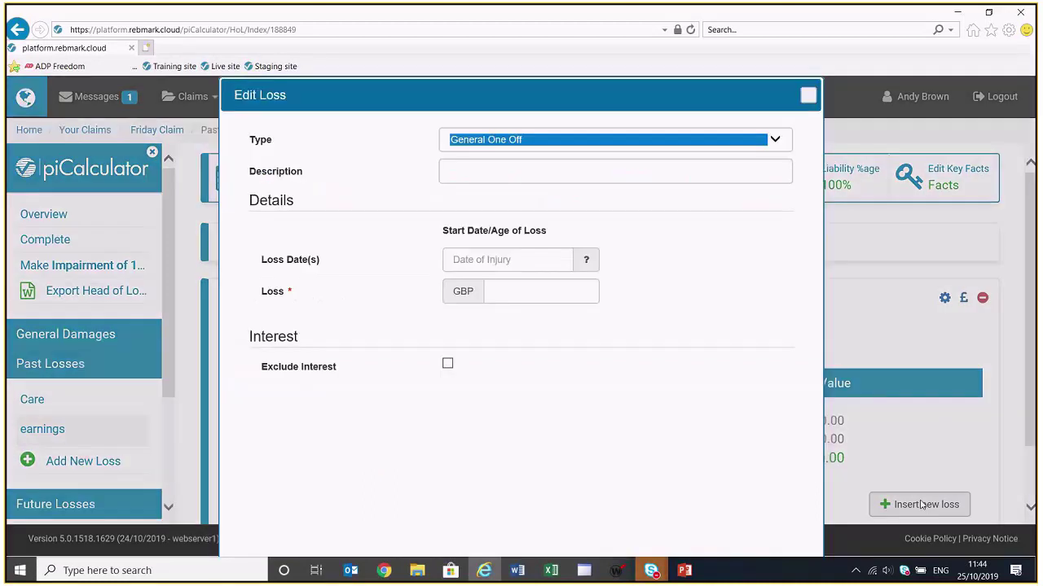
pyautogui.click(781, 144)
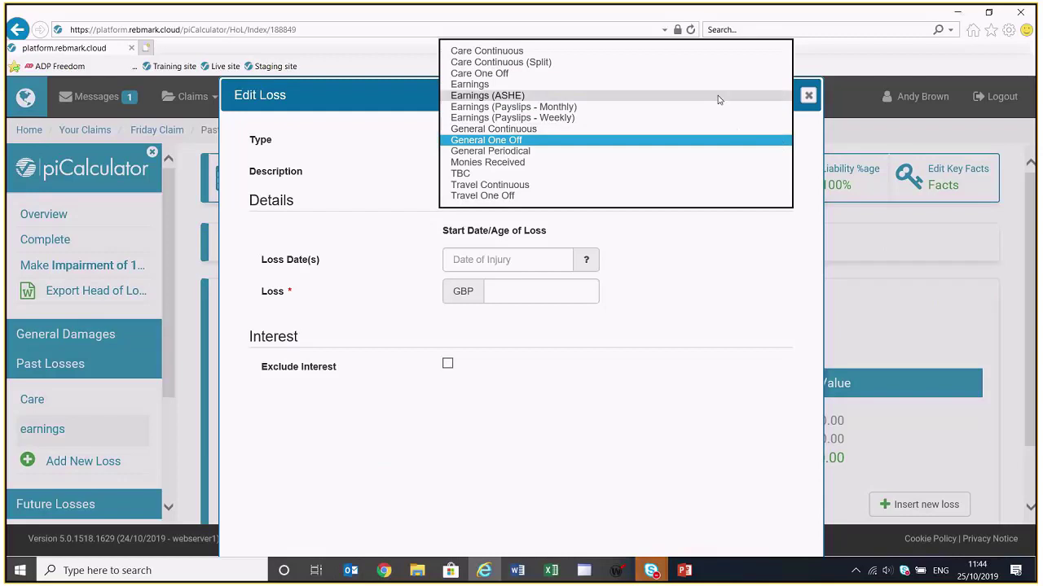
pyautogui.click(717, 96)
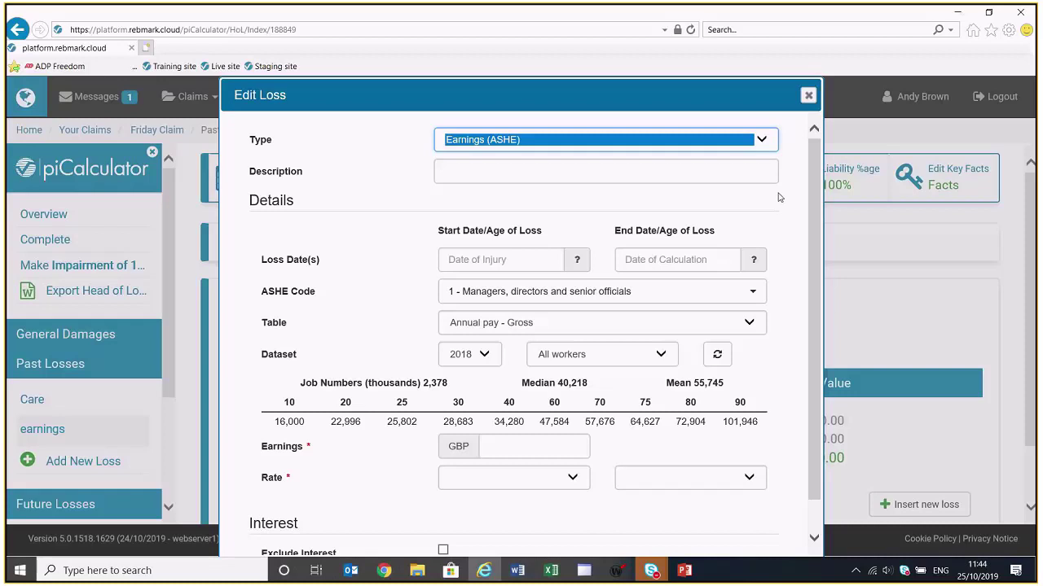
pyautogui.click(718, 291)
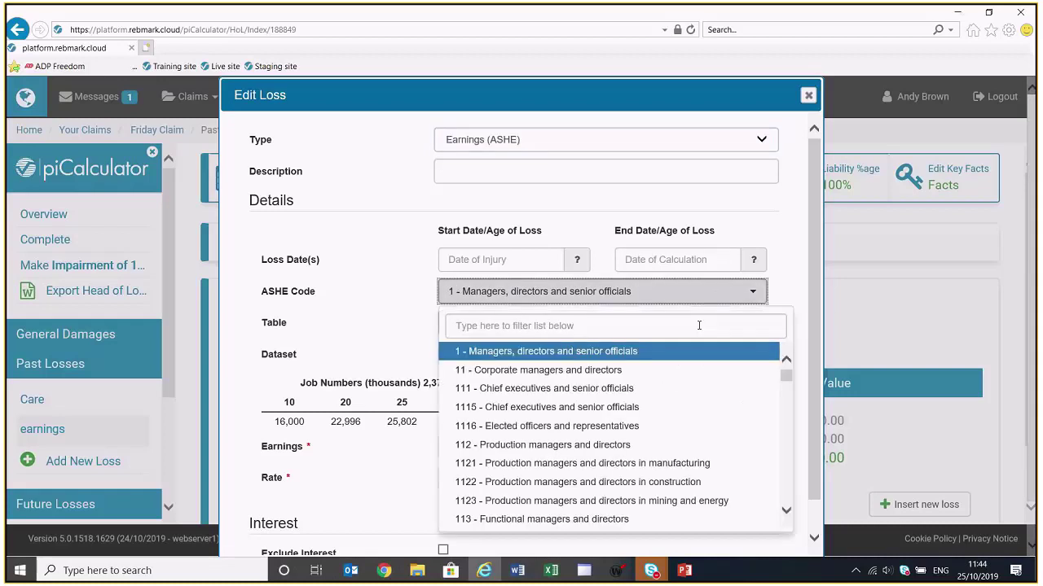
pyautogui.click(698, 325)
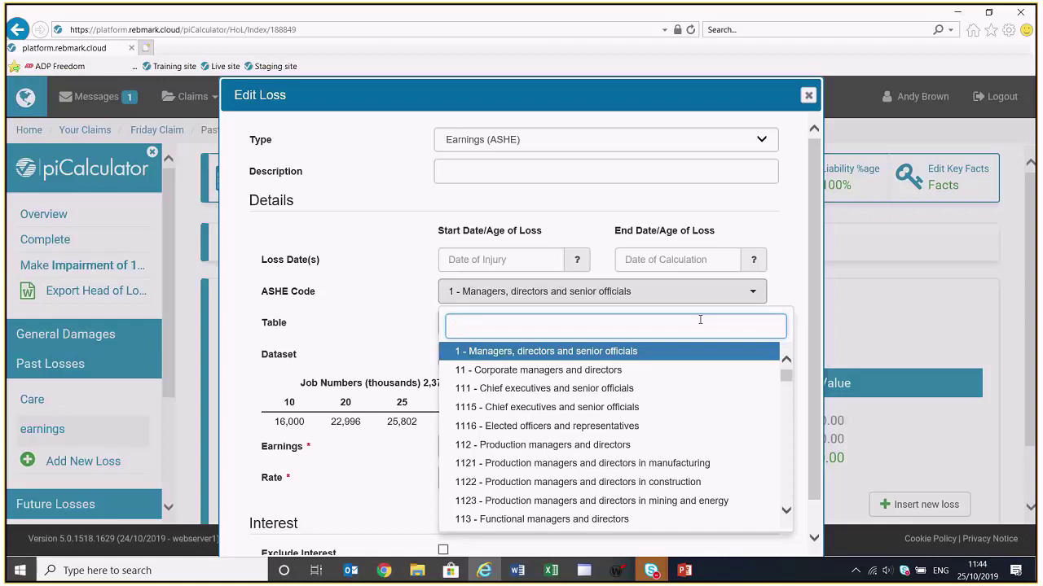
pyautogui.write('retail')
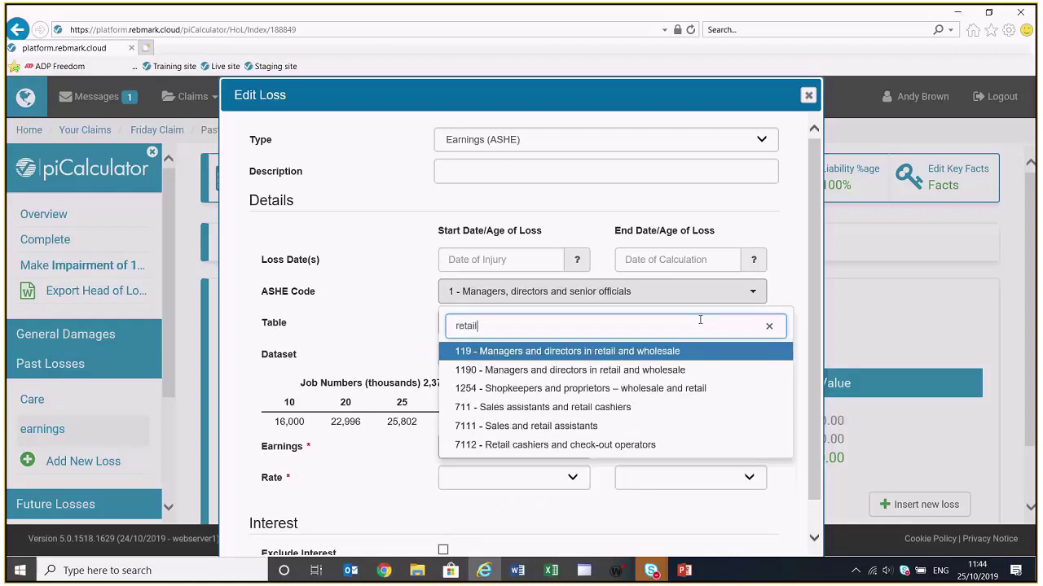
pyautogui.click(577, 428)
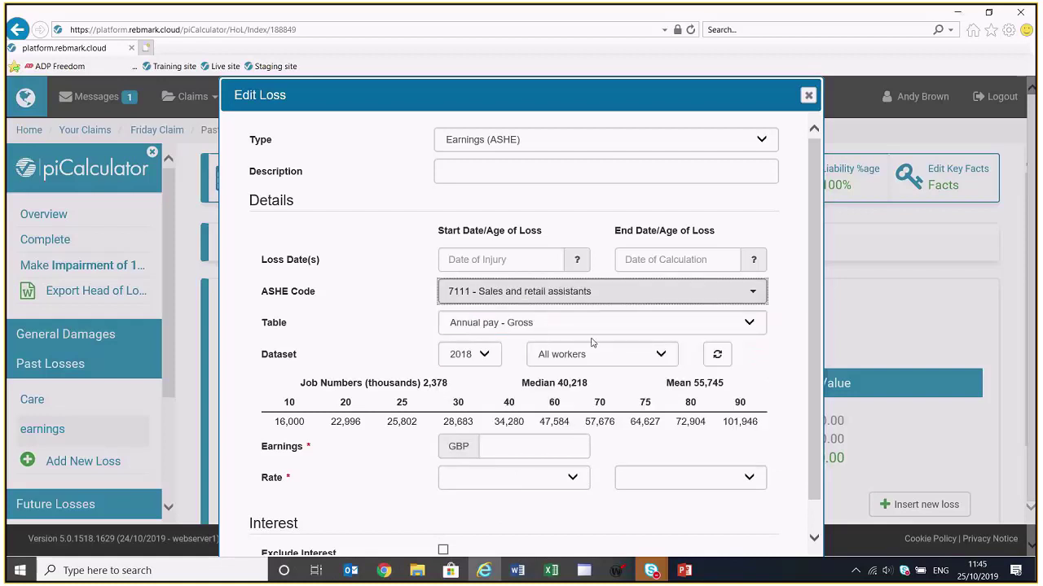
# Use the all full-time workers mean of 19,734 as annual earnings and save the item
pyautogui.click(657, 353)
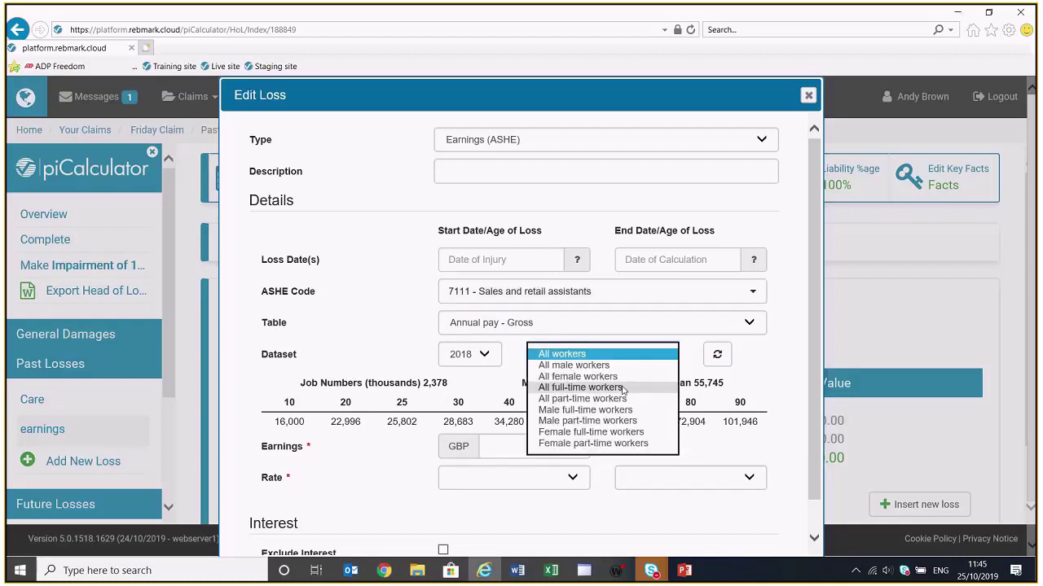
pyautogui.click(623, 389)
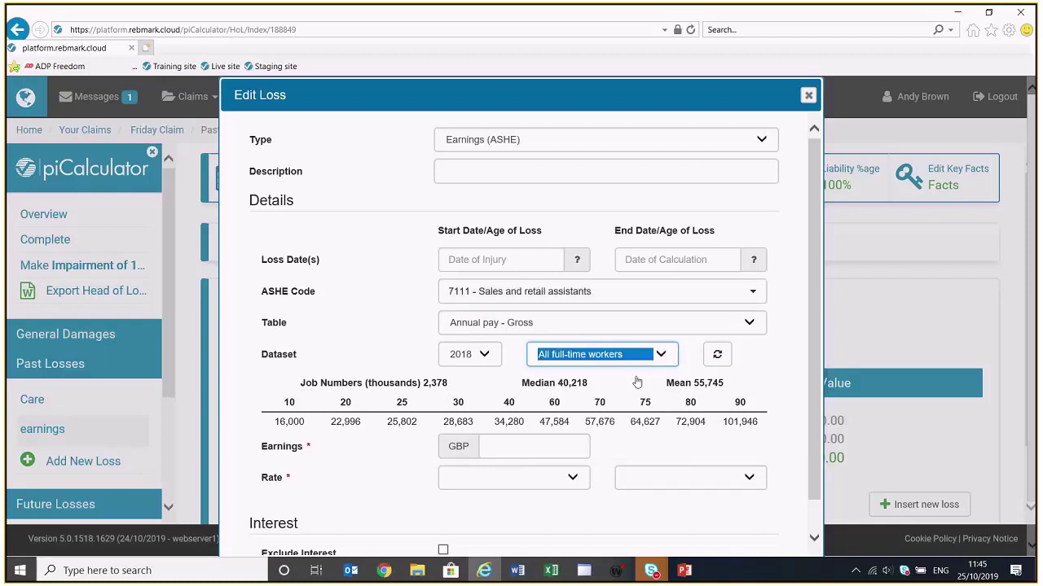
pyautogui.click(718, 356)
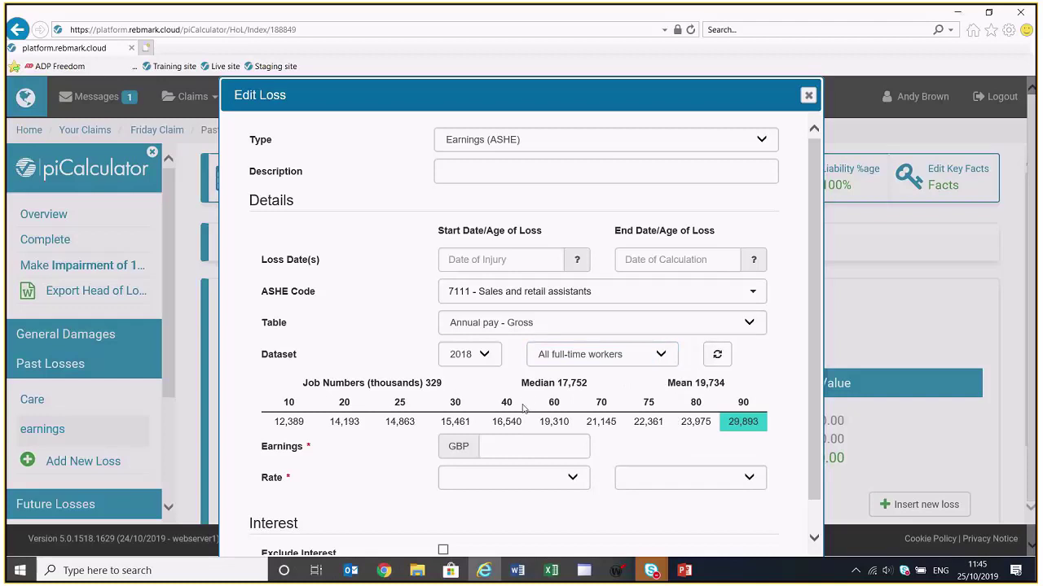
pyautogui.click(709, 392)
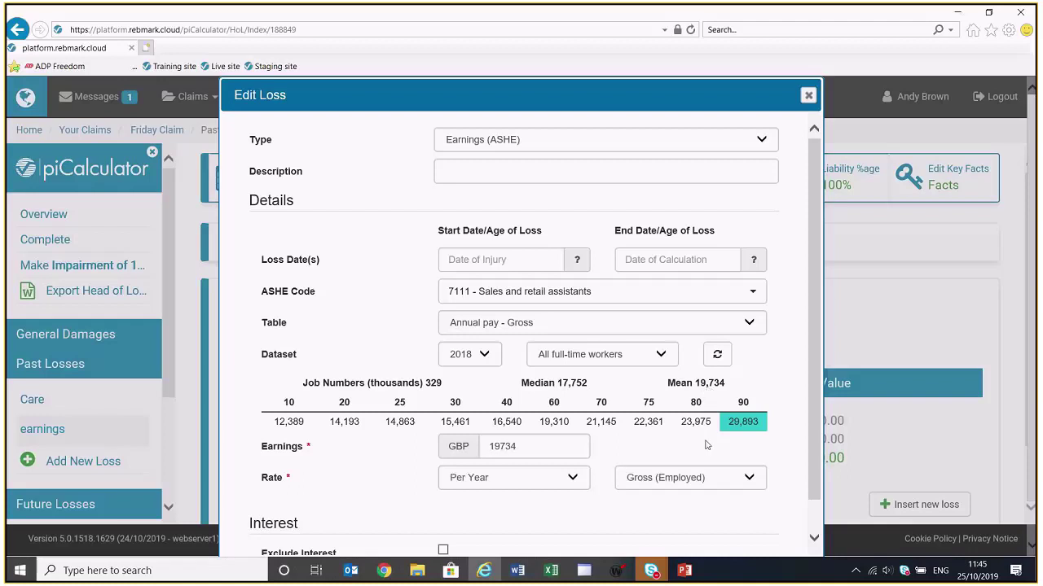
pyautogui.scroll(-2, 706, 446)
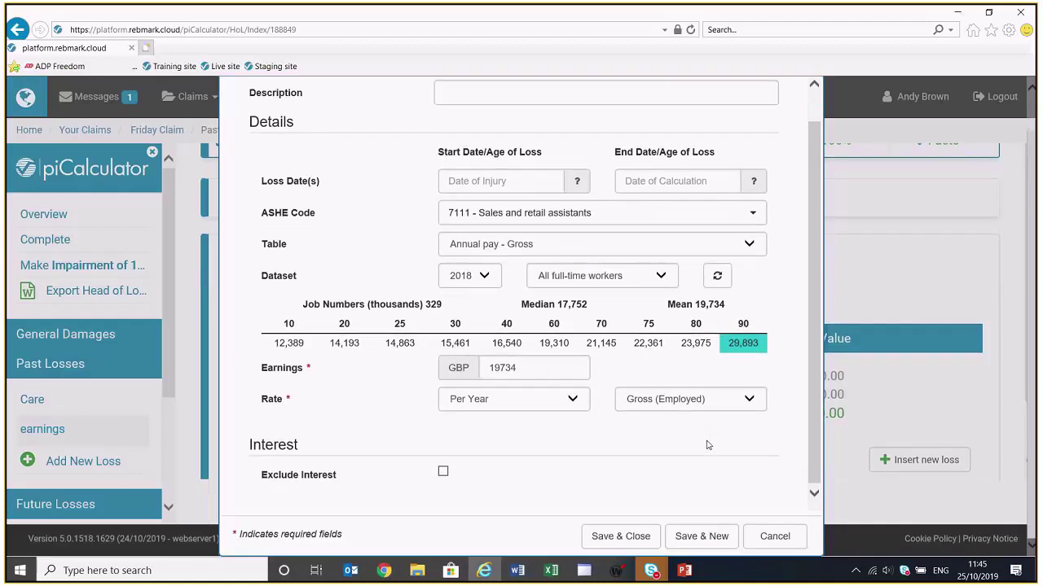
pyautogui.click(628, 536)
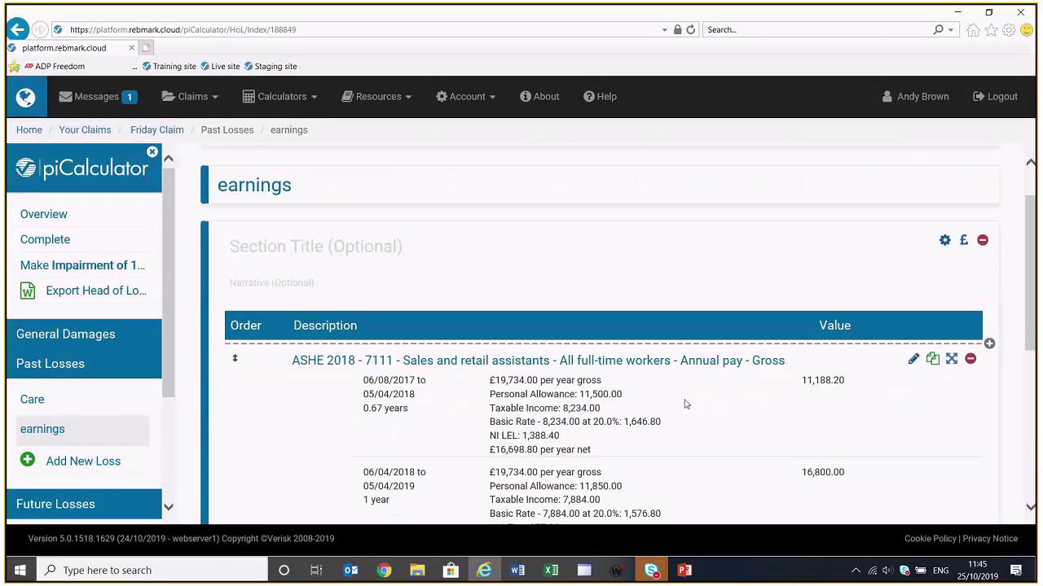
# Scroll through the earnings periods to the 54,437.94 sub-total, 437.62 interest and 54,875.56 total
pyautogui.scroll(-3, 685, 404)
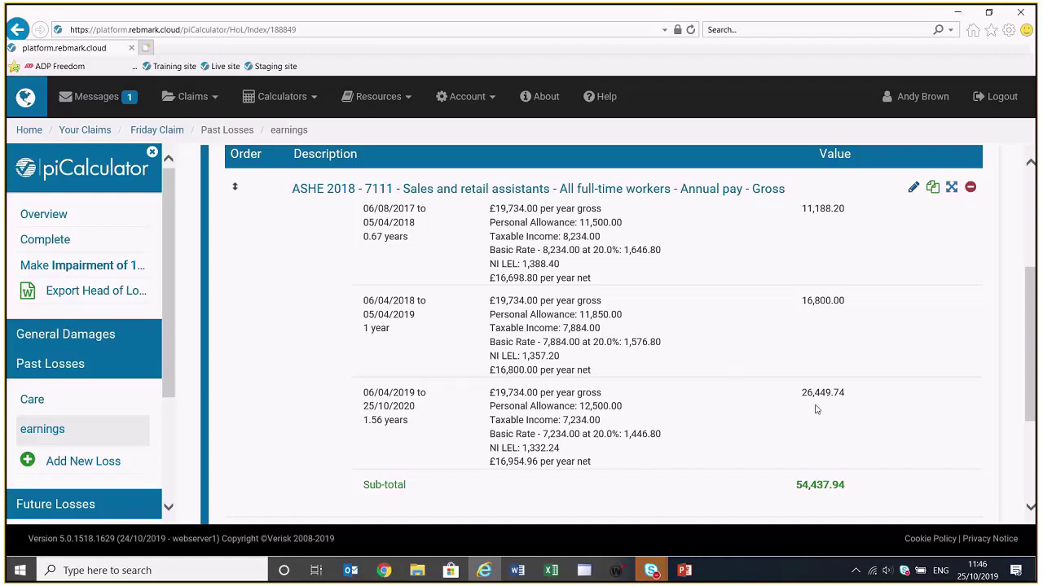
pyautogui.scroll(-1, 818, 409)
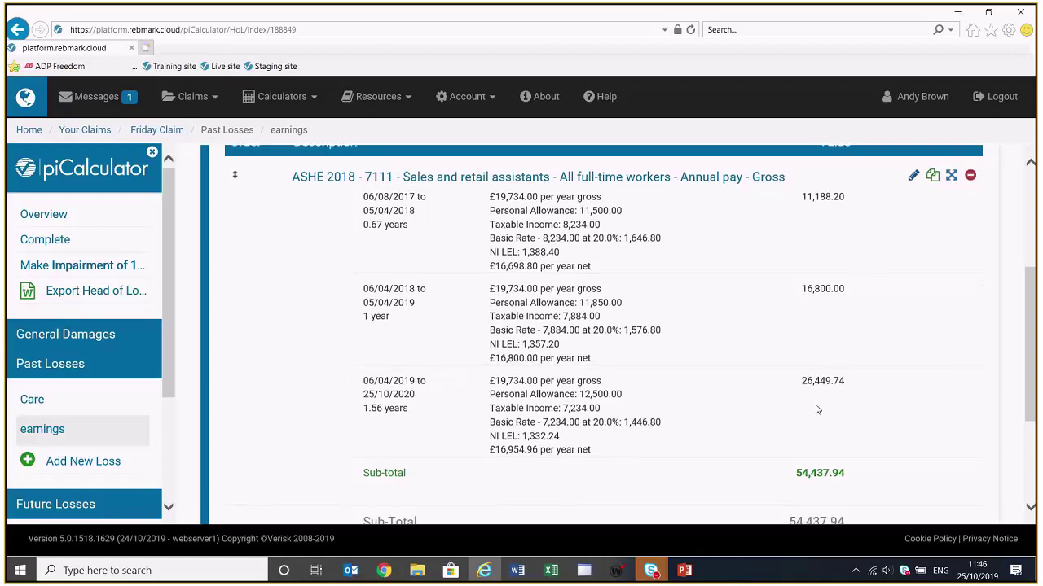
pyautogui.scroll(-2, 818, 409)
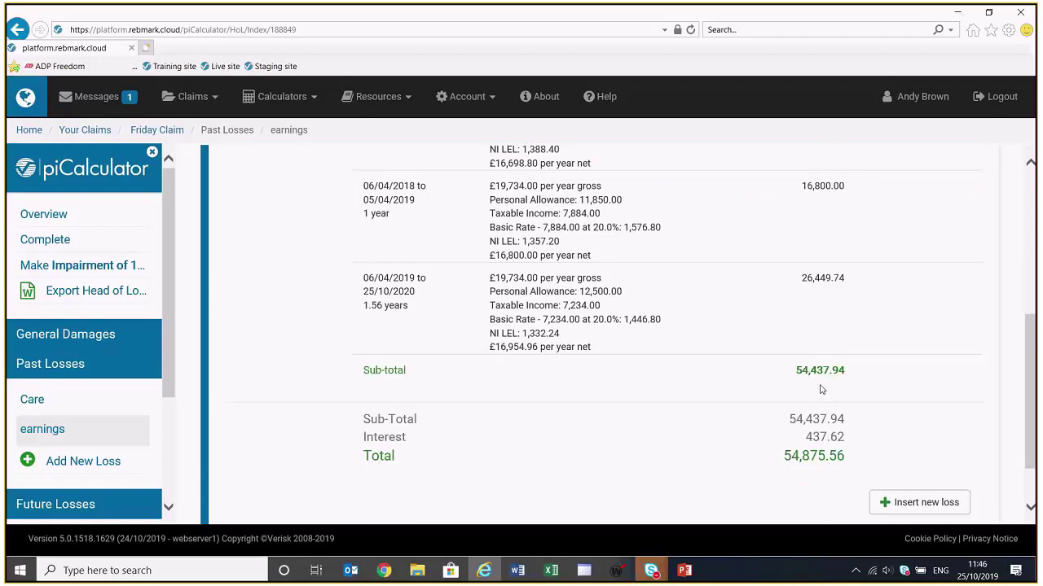
pyautogui.scroll(-1, 821, 390)
pyautogui.scroll(3, 818, 388)
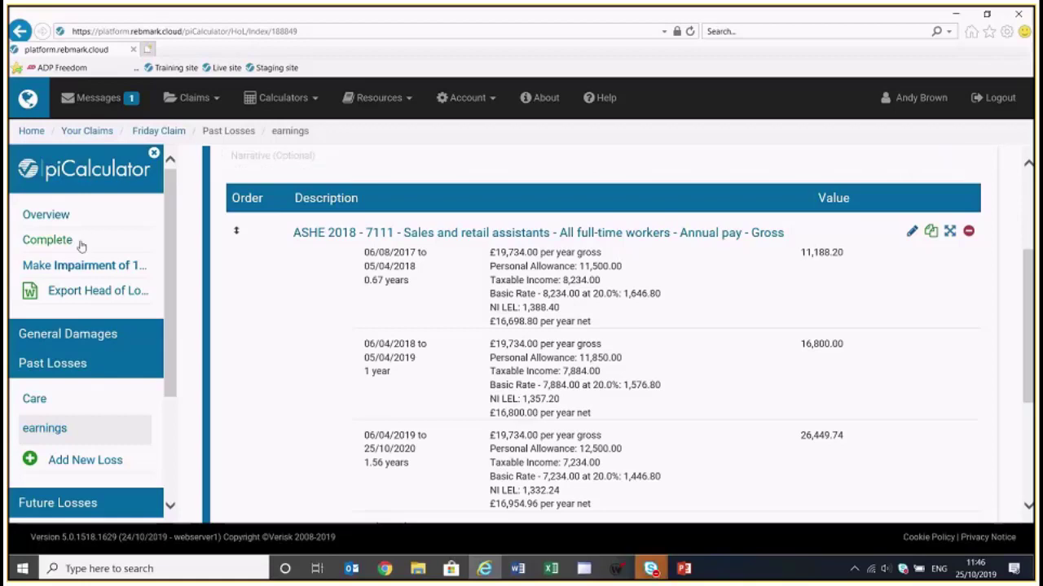
# Return to the Friday Claim overview, with past losses of 121,505.88, and scroll down to the Claim Narrative
pyautogui.click(59, 218)
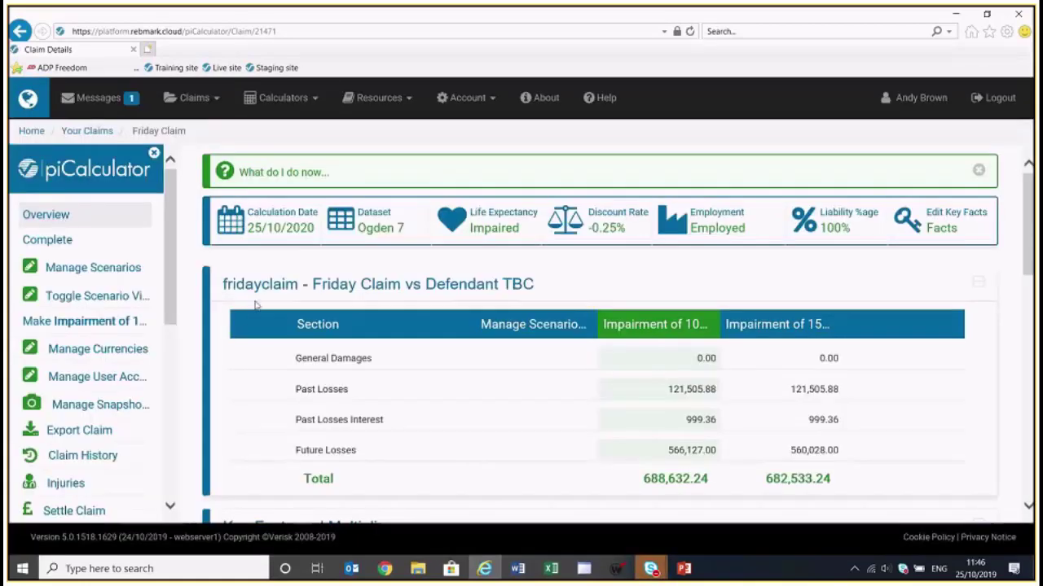
pyautogui.scroll(-1, 253, 315)
pyautogui.scroll(-3, 254, 313)
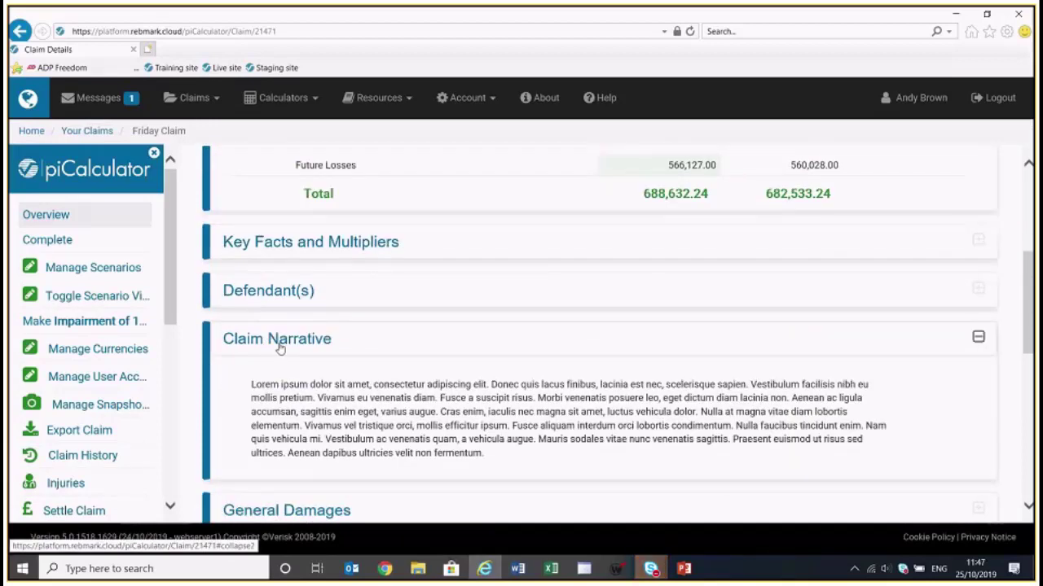
pyautogui.moveTo(479, 454)
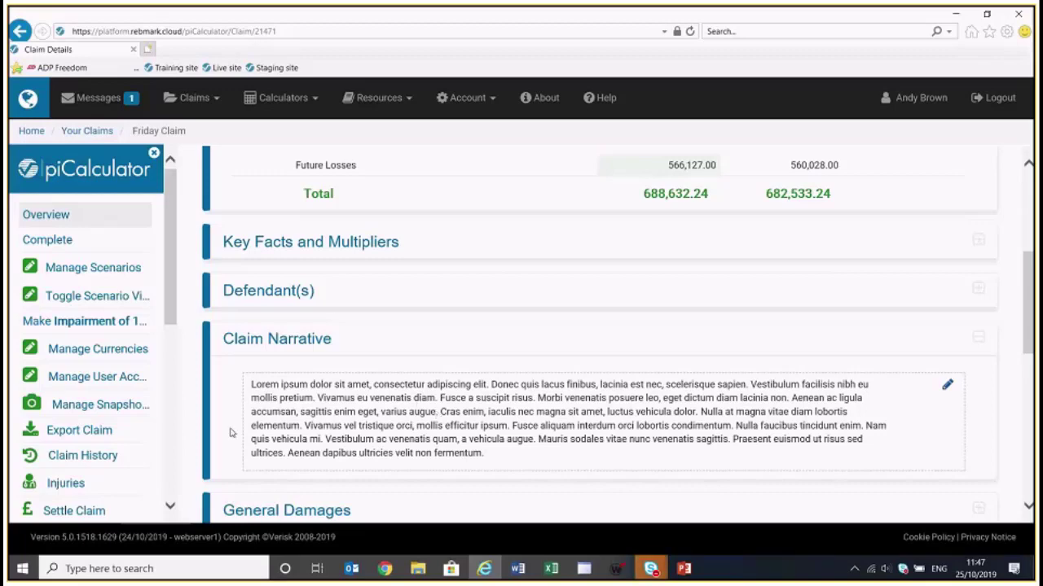
pyautogui.click(173, 457)
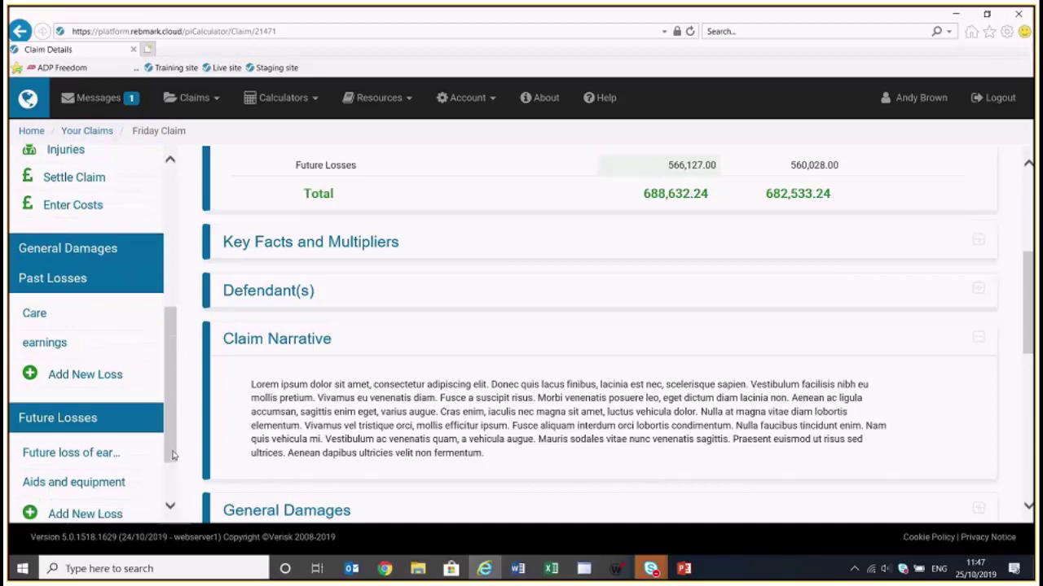
# Open the Care past losses page with its 100.00 Crutches item and scroll the sidebar to Future Losses
pyautogui.click(34, 313)
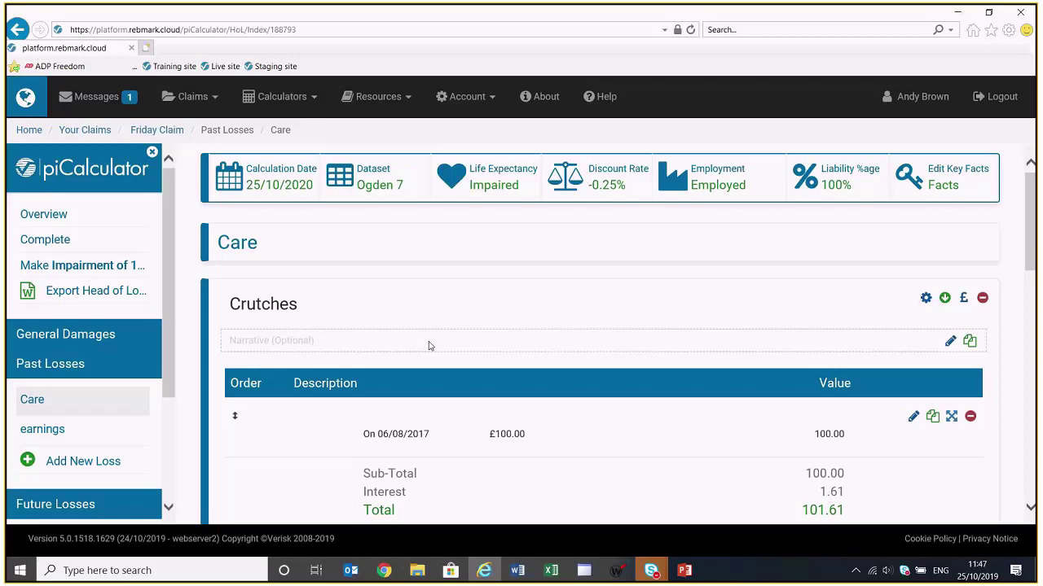
pyautogui.scroll(-2, 170, 456)
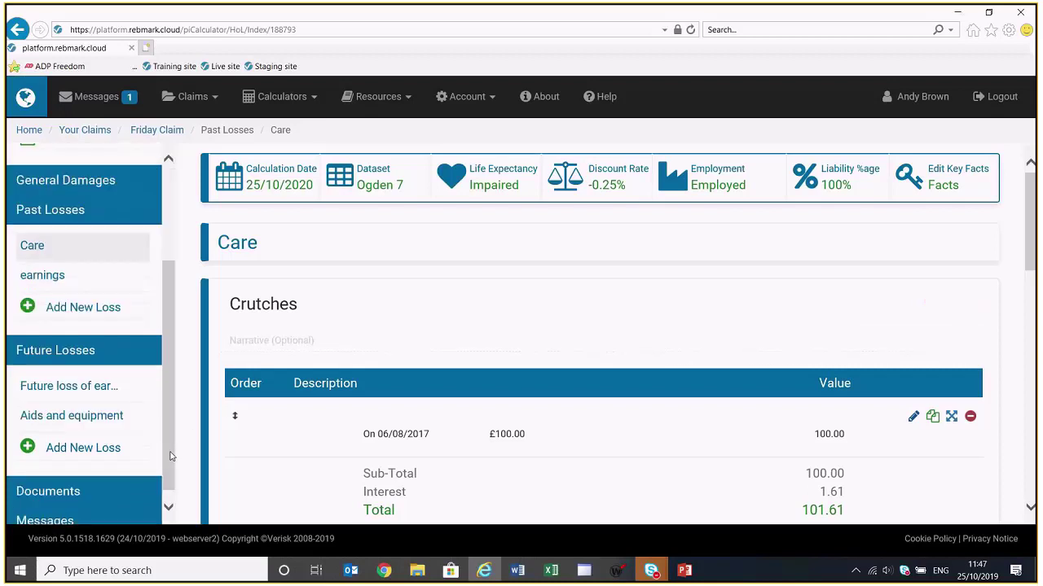
pyautogui.scroll(-1, 171, 456)
# Add a future loss with the description 'Vehicle', opening its empty schedule at 0.00
pyautogui.click(101, 435)
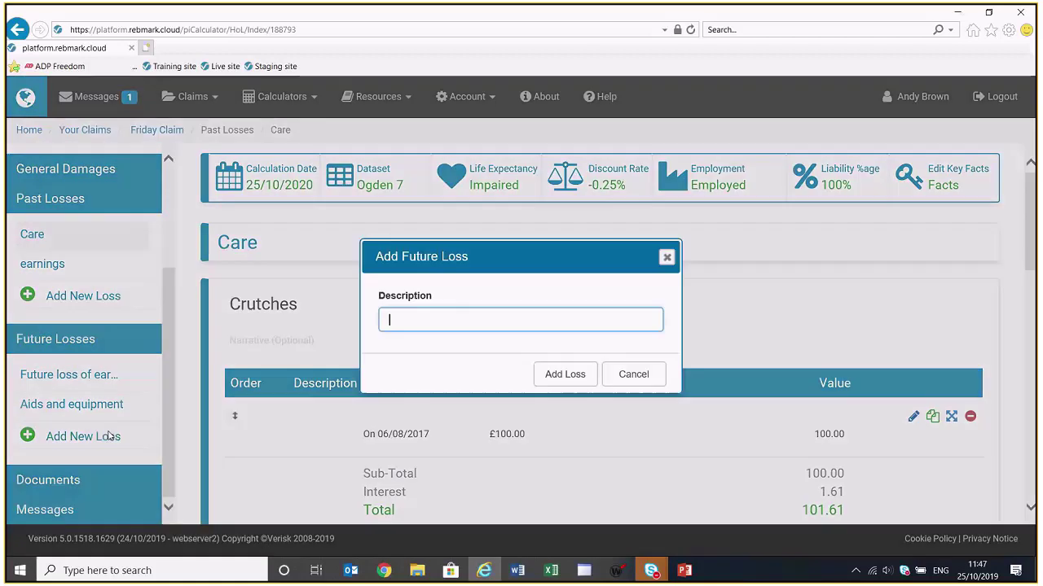
pyautogui.write('V')
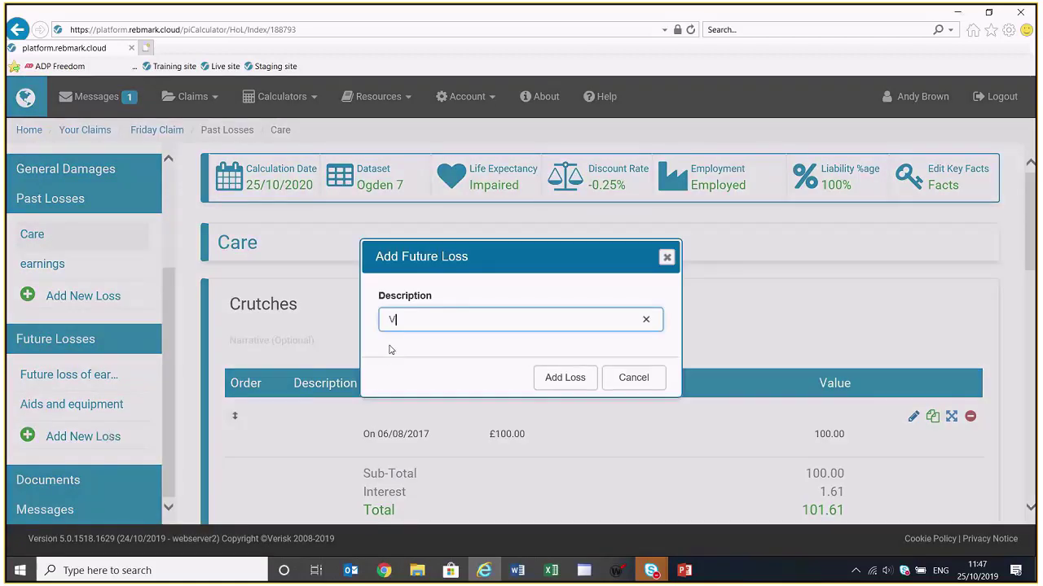
pyautogui.write('ehicle')
pyautogui.click(570, 377)
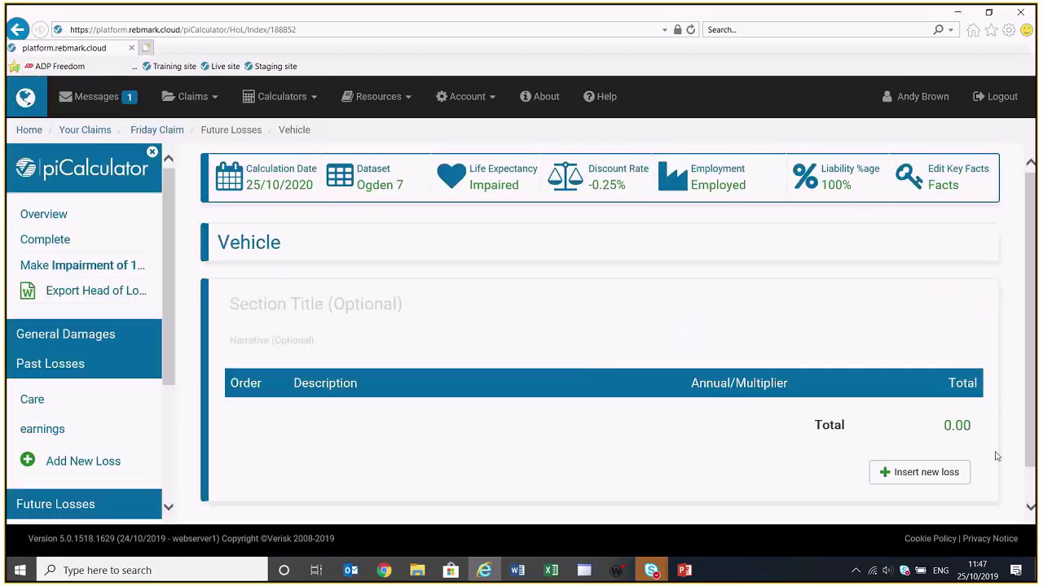
# Insert a new item of type Vehicle under the Vehicle future loss
pyautogui.click(926, 479)
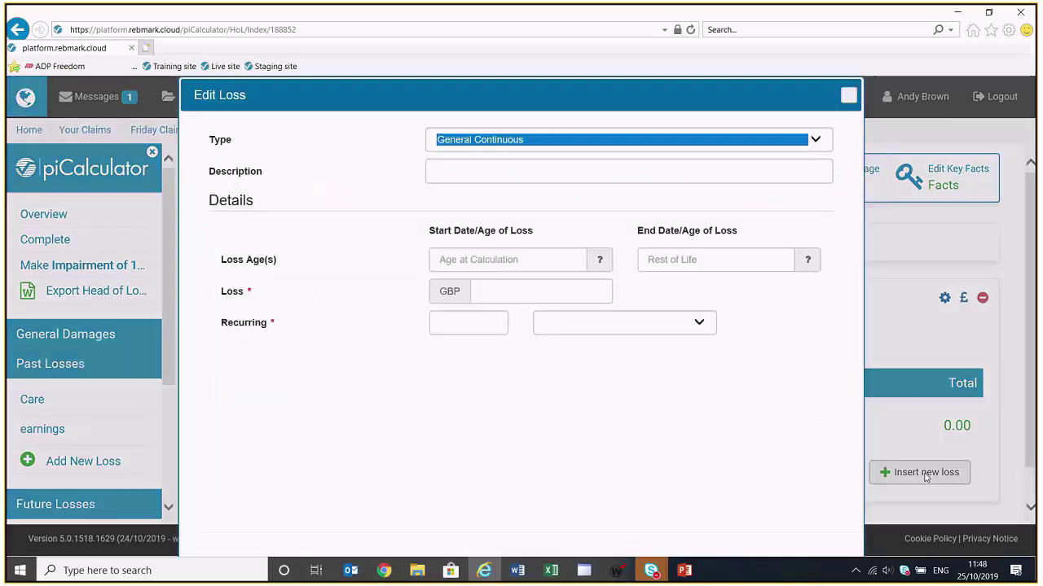
pyautogui.click(817, 140)
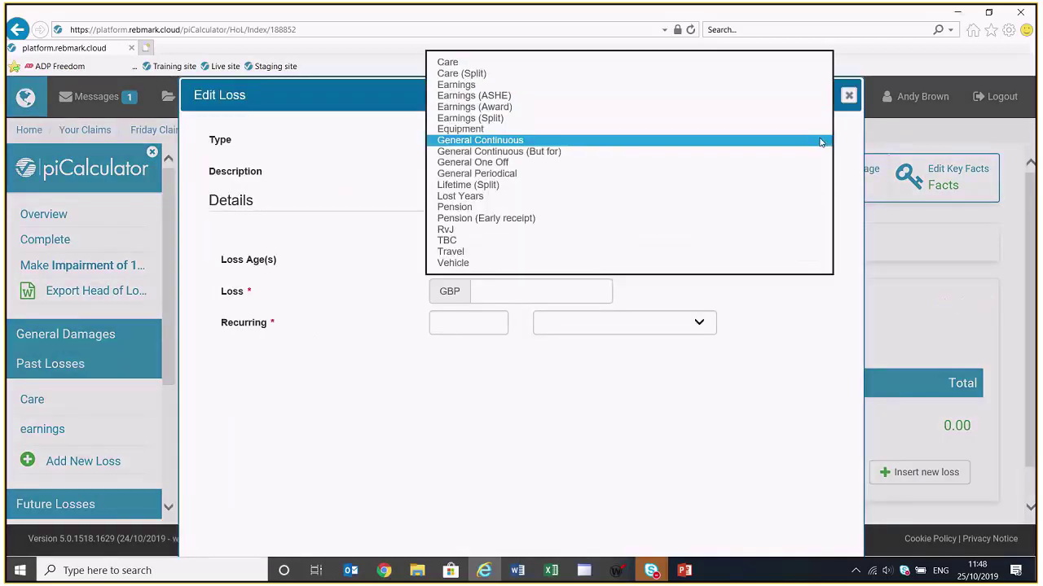
pyautogui.click(452, 265)
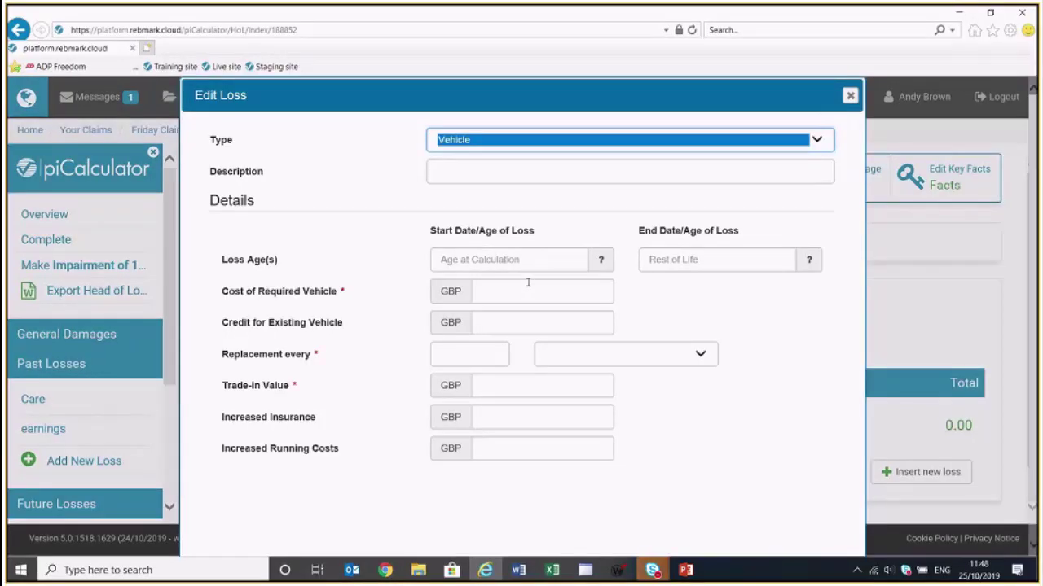
# Enter vehicle cost 15000, existing vehicle credit 7000 and replacement every 3 Year(s)
pyautogui.click(528, 282)
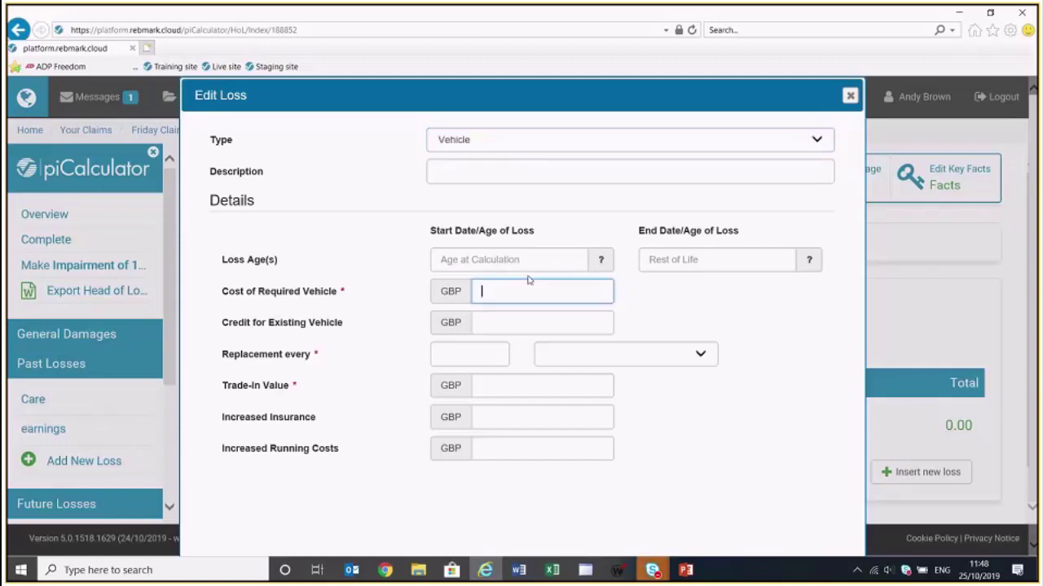
pyautogui.write('15000')
pyautogui.click(531, 322)
pyautogui.write('7000')
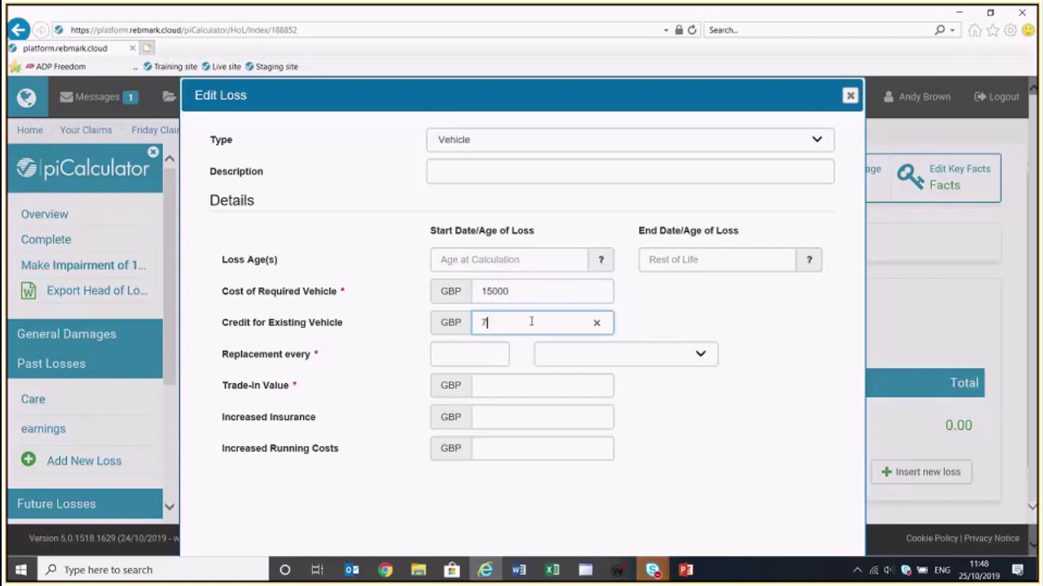
pyautogui.click(475, 349)
pyautogui.write('3')
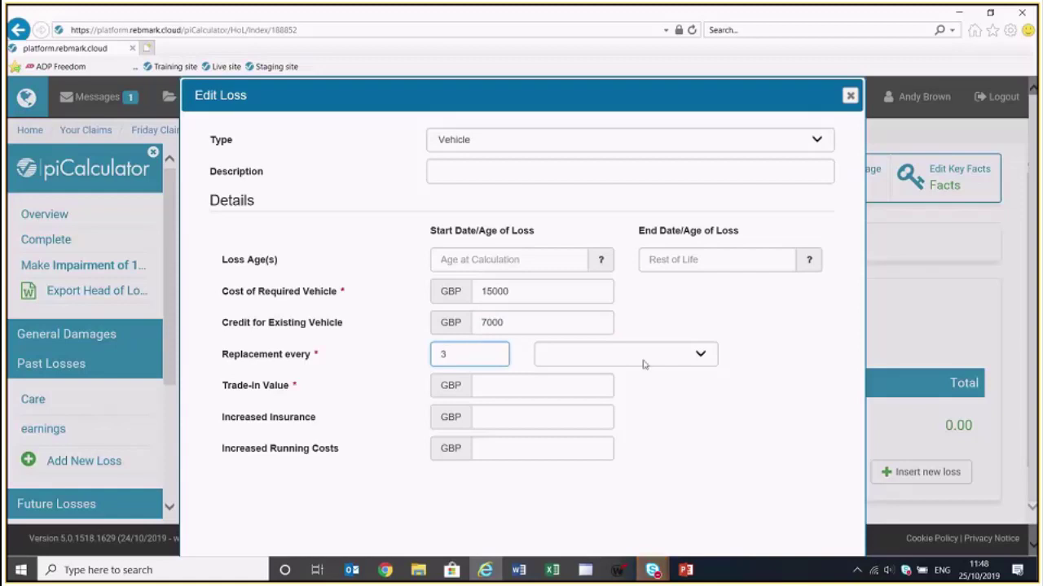
pyautogui.click(631, 358)
pyautogui.click(626, 407)
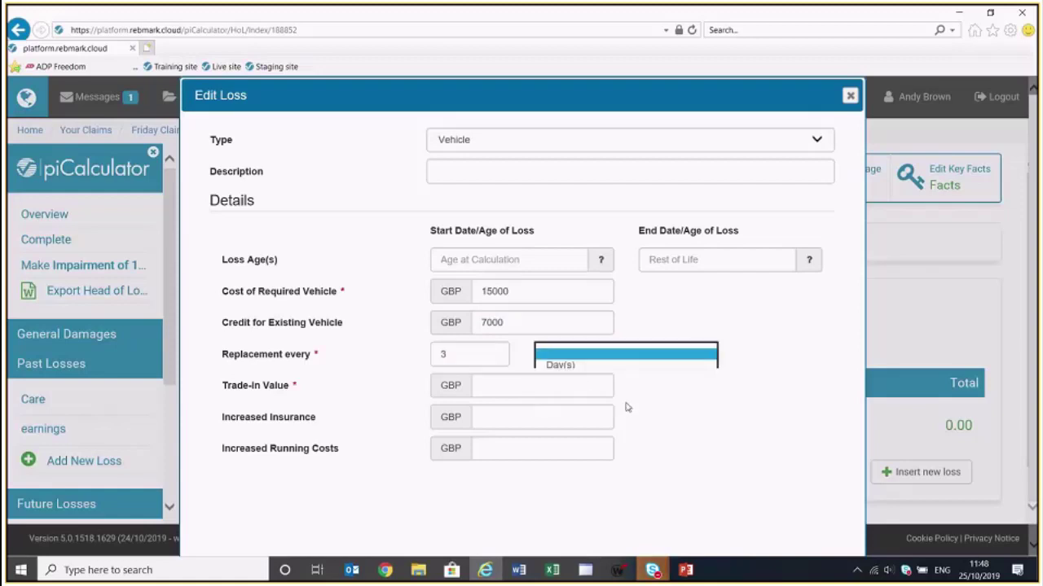
pyautogui.click(643, 355)
pyautogui.click(630, 405)
# Enter trade-in value 8000, extra insurance 100 and running costs 1000, then save the item
pyautogui.click(554, 384)
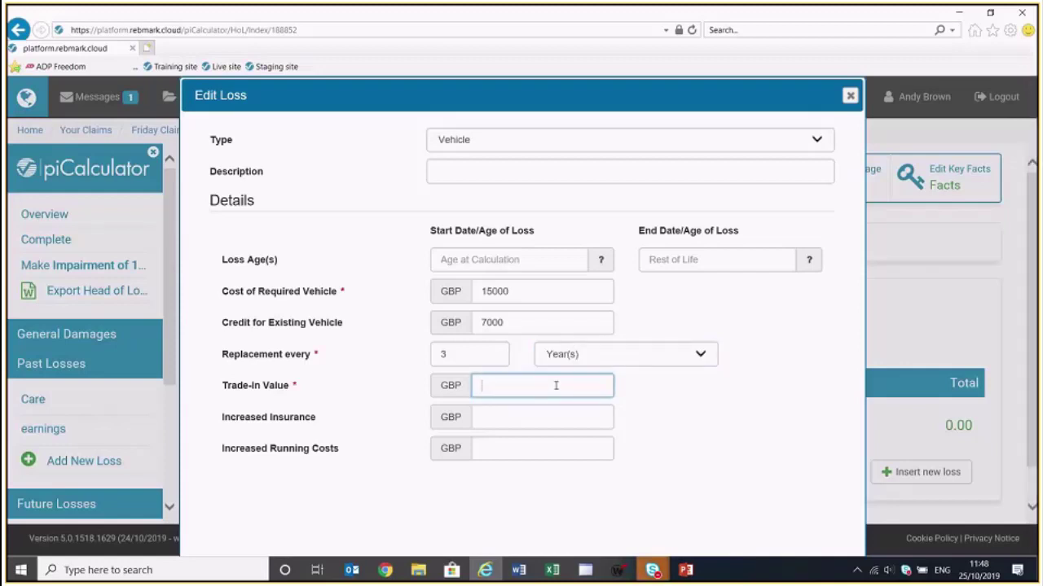
pyautogui.write('8000')
pyautogui.click(541, 414)
pyautogui.write('100')
pyautogui.click(547, 451)
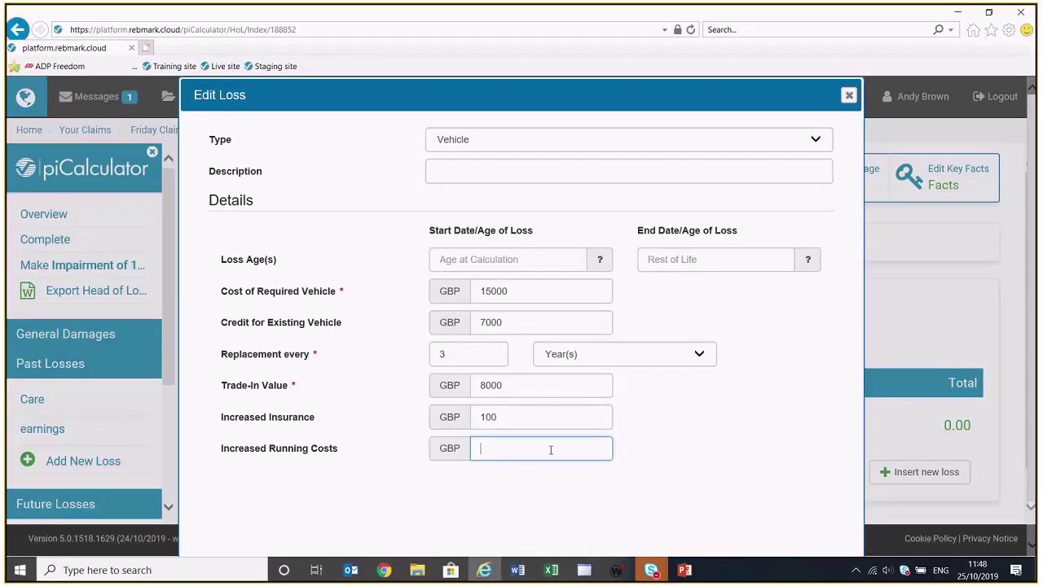
pyautogui.write('1000')
pyautogui.scroll(-1, 615, 442)
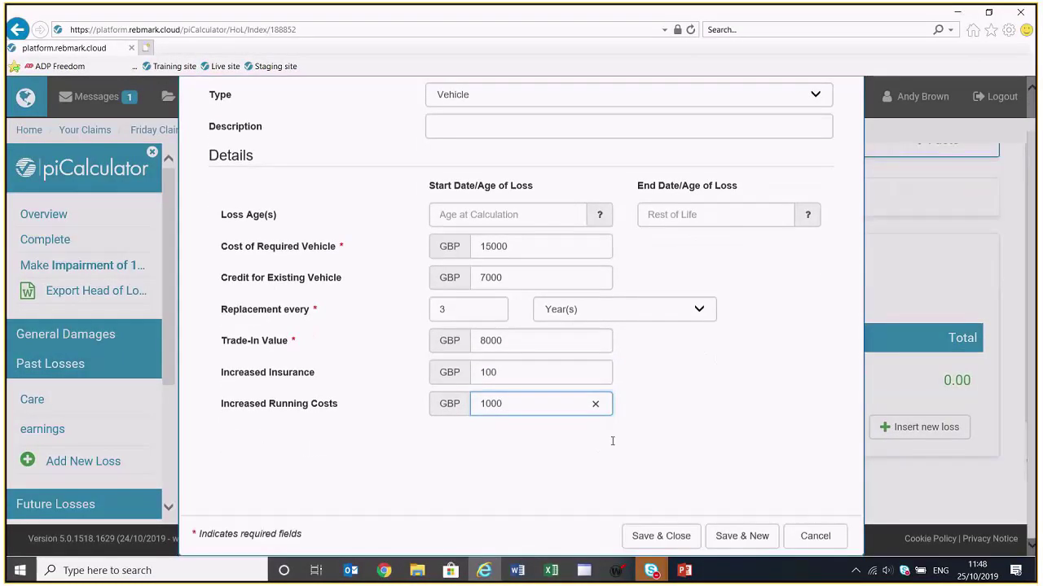
pyautogui.click(673, 536)
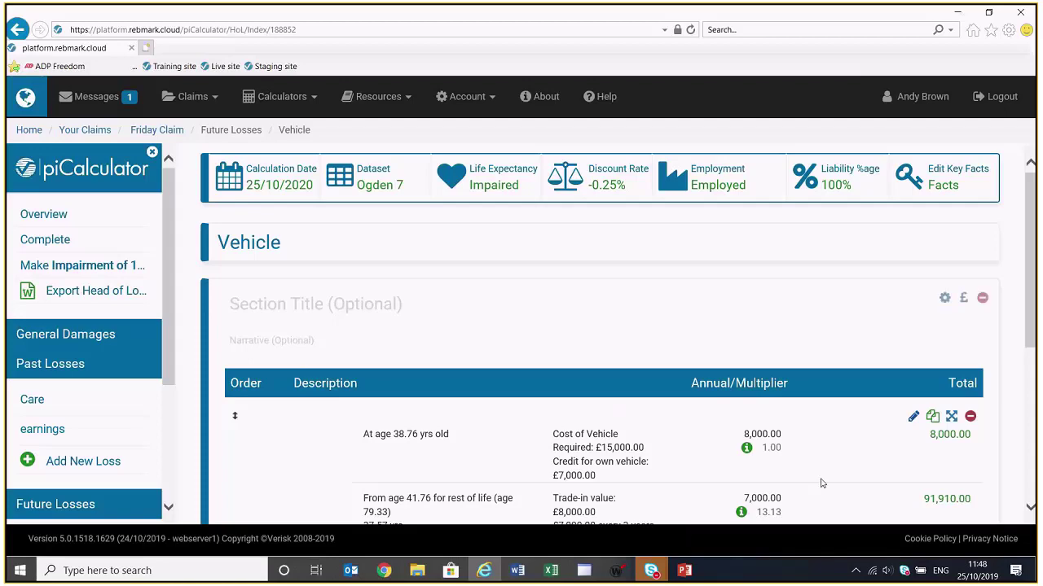
# Review the Vehicle breakdown totalling 147,111.00 and return to the Your Claims list
pyautogui.scroll(-5, 1016, 372)
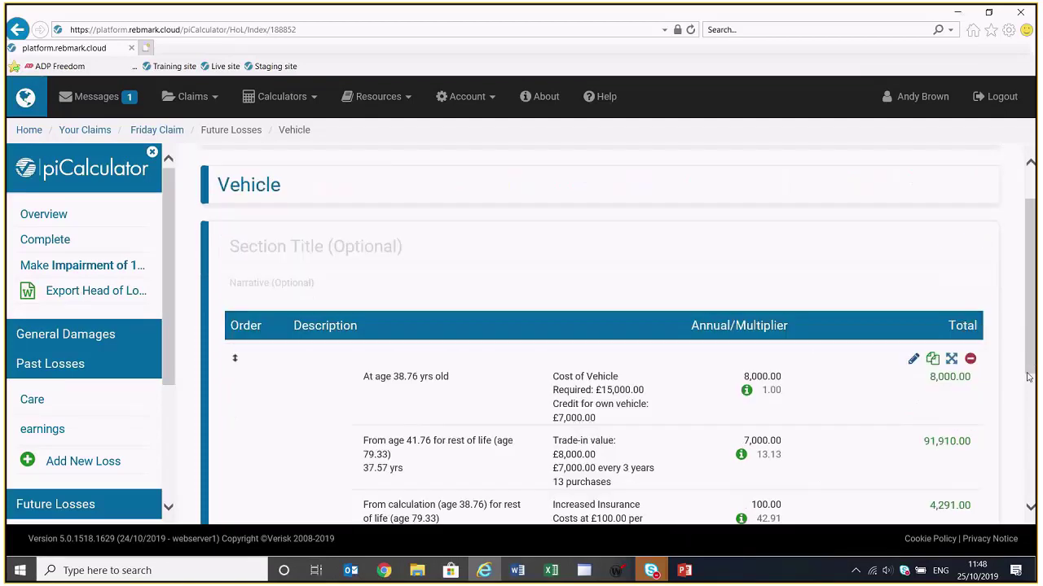
pyautogui.scroll(1, 1017, 371)
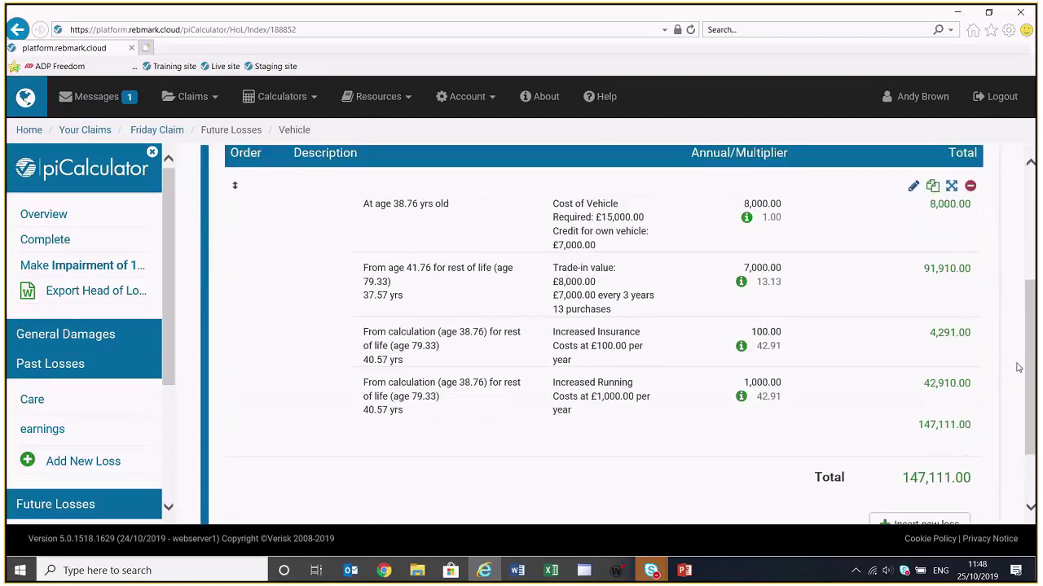
pyautogui.scroll(1, 1018, 368)
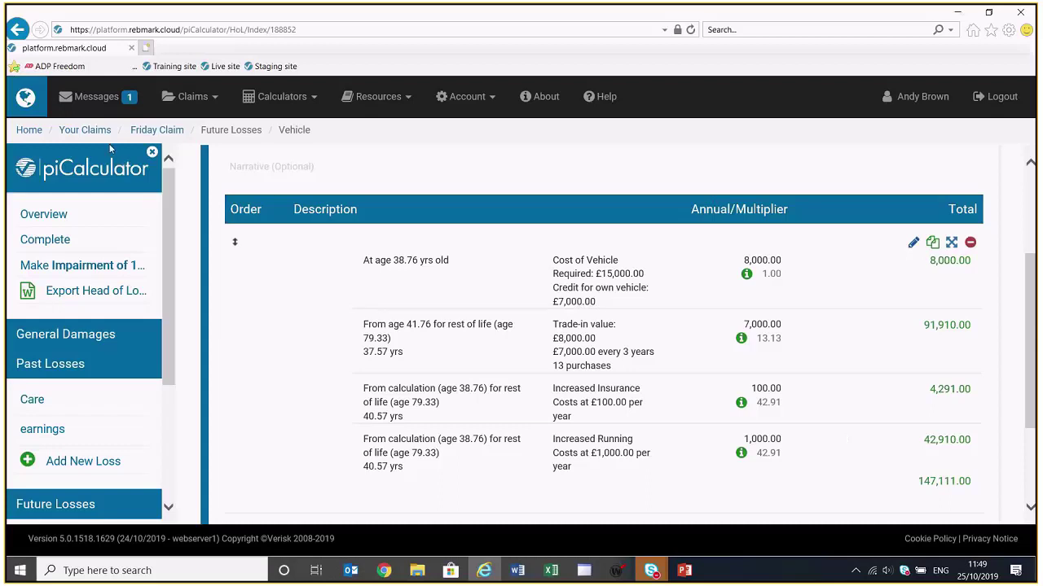
pyautogui.click(81, 134)
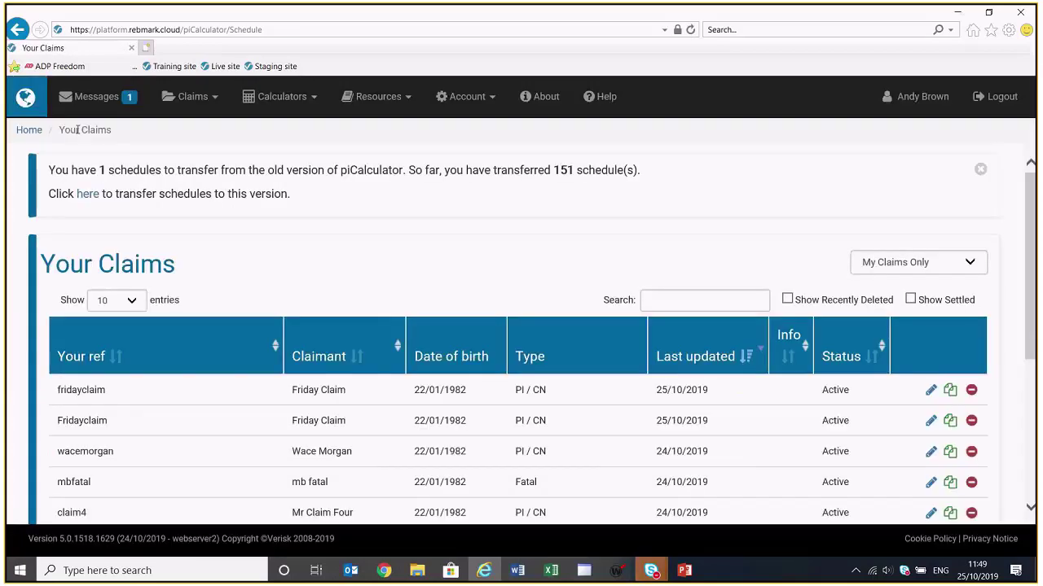
pyautogui.click(976, 263)
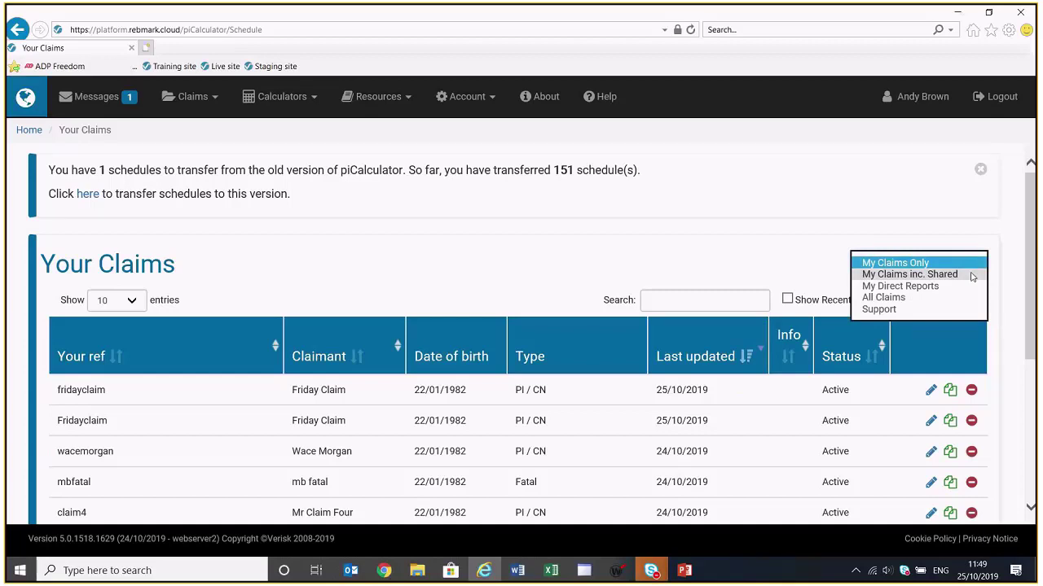
pyautogui.click(970, 261)
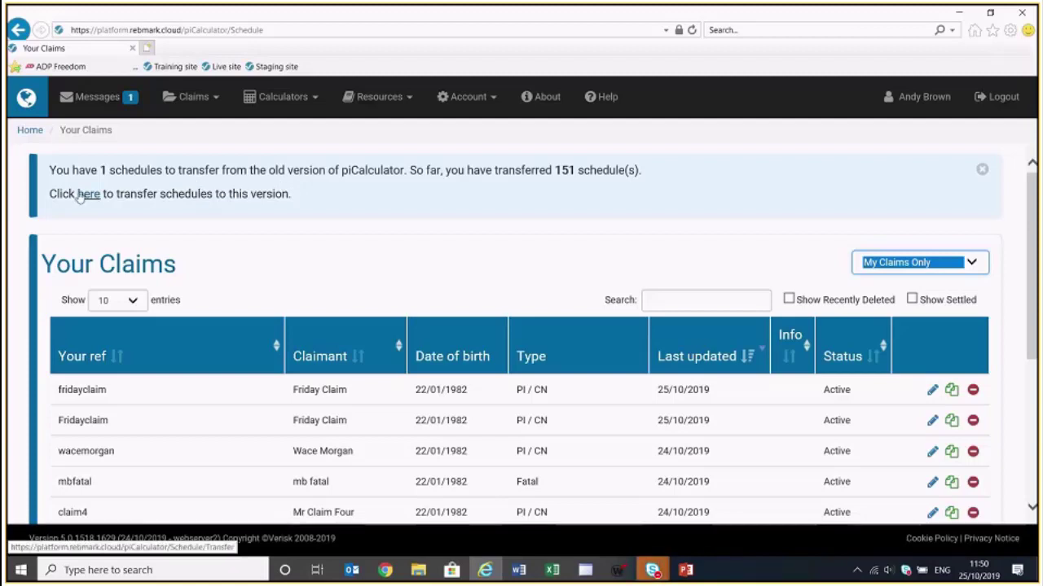
# Open Your Old Claims to Transfer, start transferring the testtest claim, then cancel the transfer
pyautogui.click(83, 197)
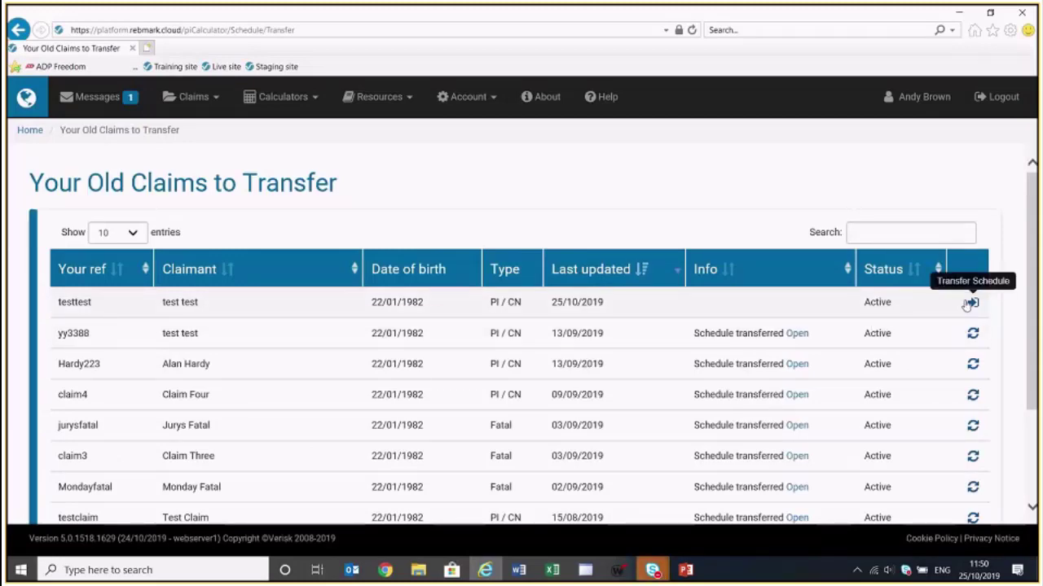
pyautogui.click(969, 303)
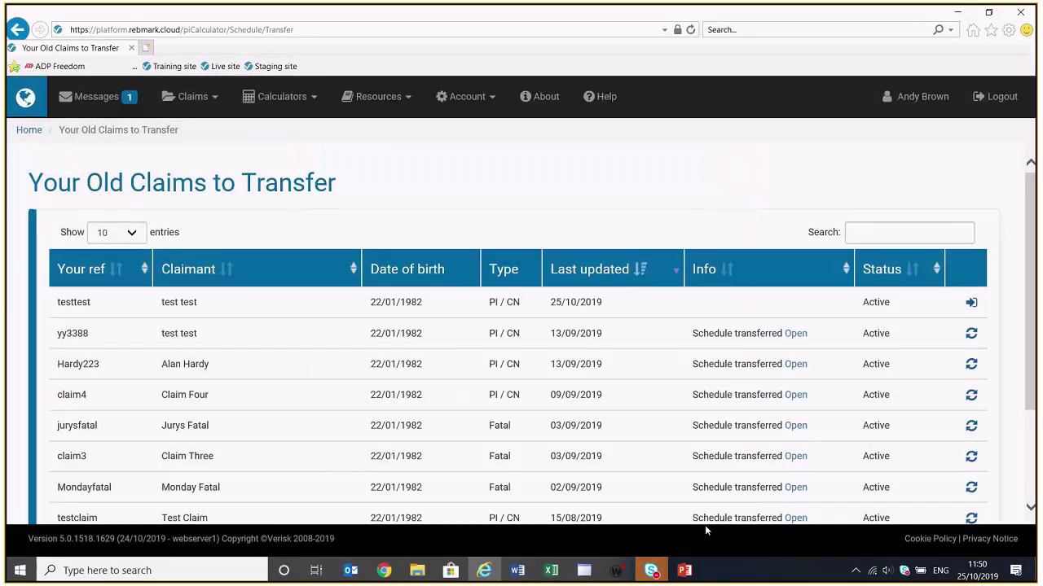
pyautogui.click(702, 526)
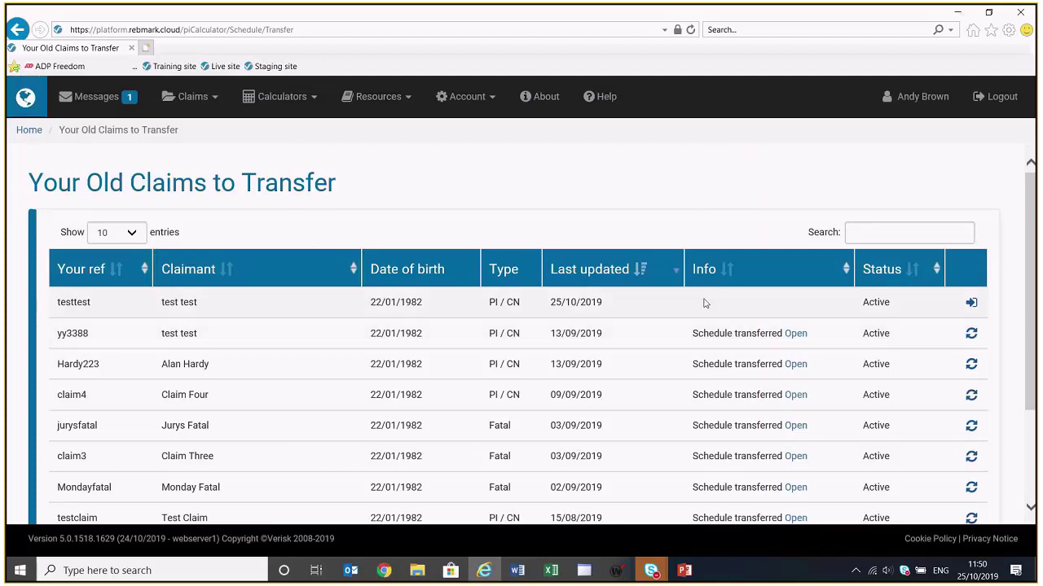
# Return to Your Claims, switch to the PowerPoint slide show and advance to the contact-information slide
pyautogui.click(16, 30)
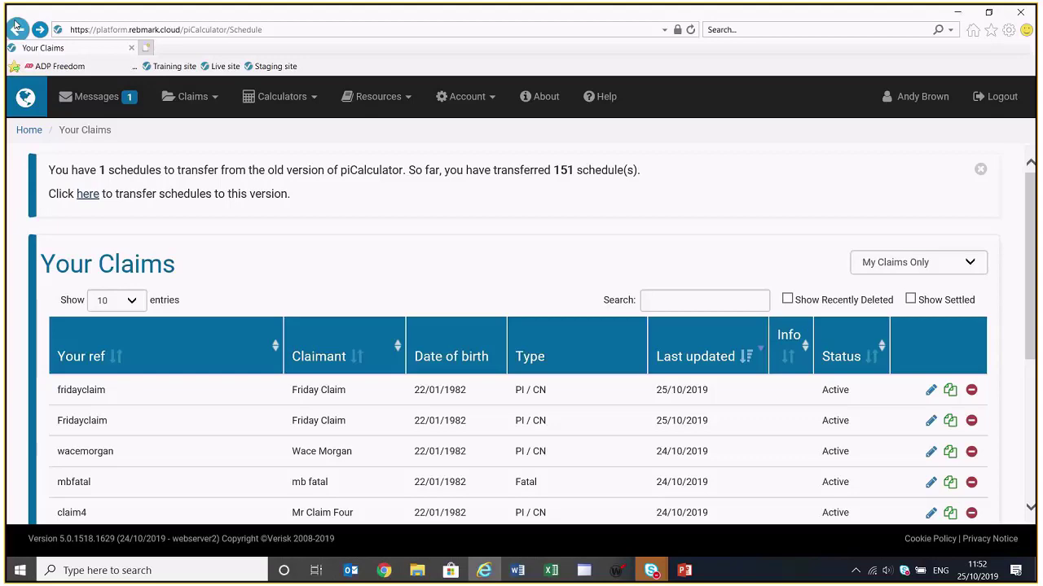
pyautogui.hotkey('alt', 'Tab')
pyautogui.hotkey('alt', 'Tab')
pyautogui.hotkey('alt', 'Tab')
pyautogui.hotkey('alt', 'Tab')
pyautogui.hotkey('alt', 'Tab')
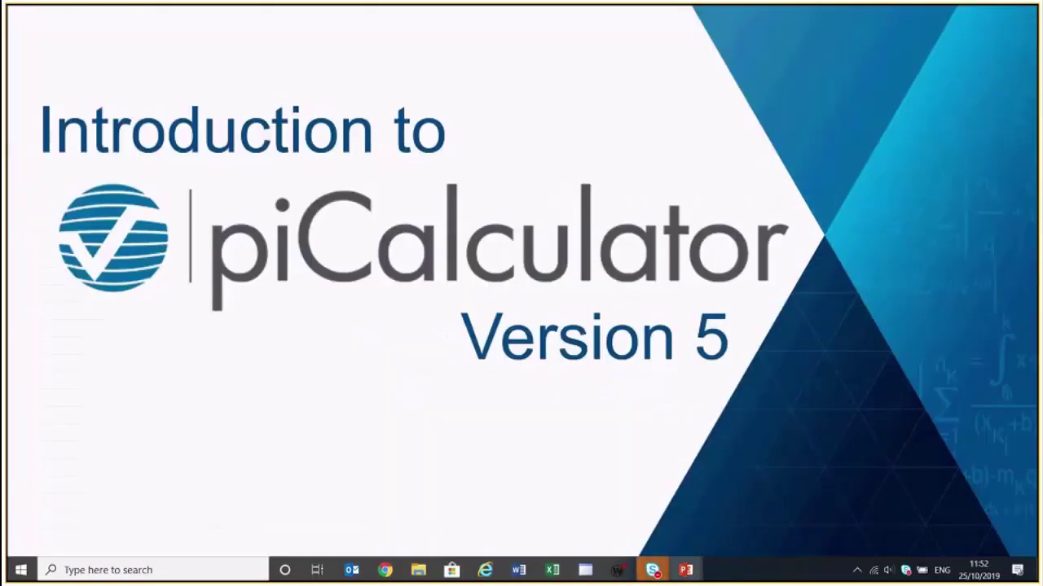
pyautogui.press('Right')
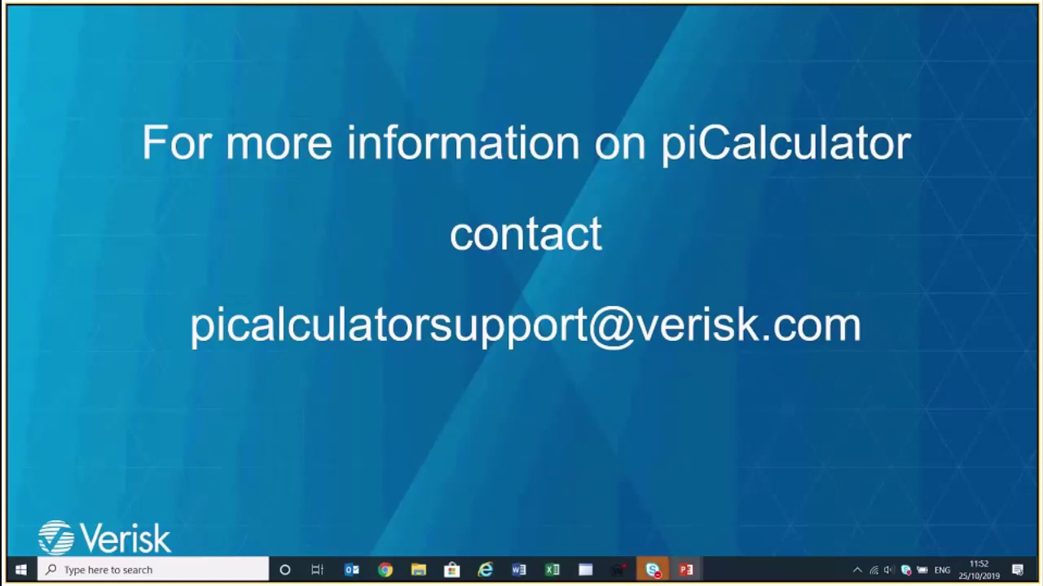